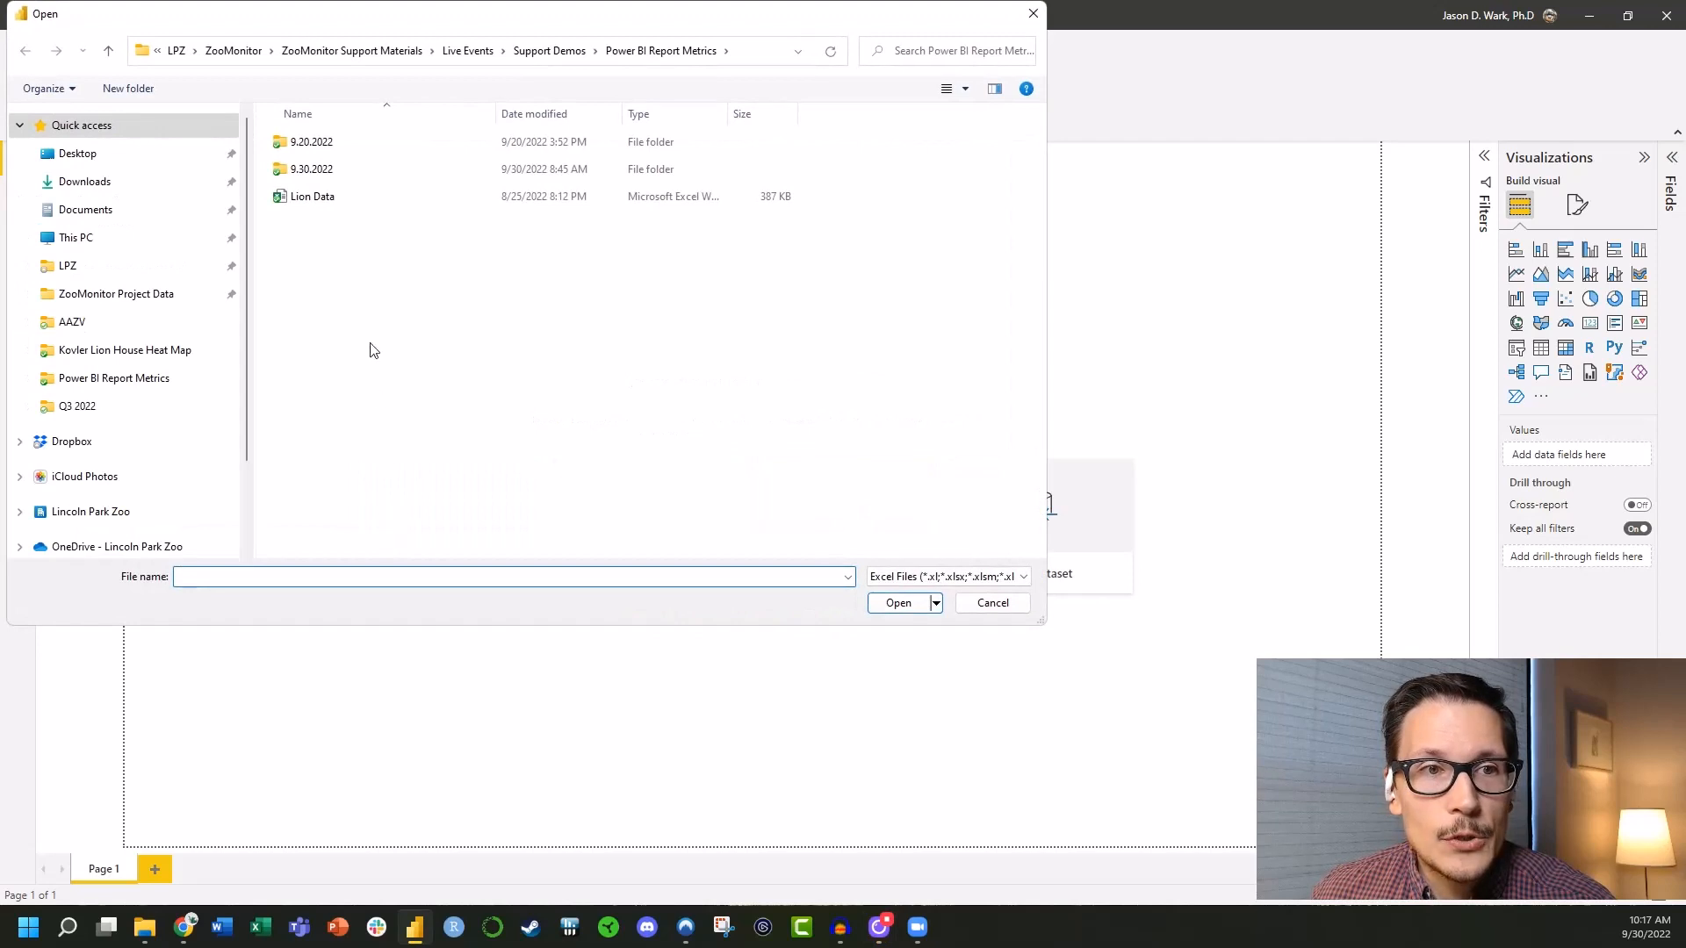
Import Sheet1 from the Lion Data workbook, open it for data transformation, and dismiss the preview age notice.
{"action": "left_click", "coordinate": [335, 198]}
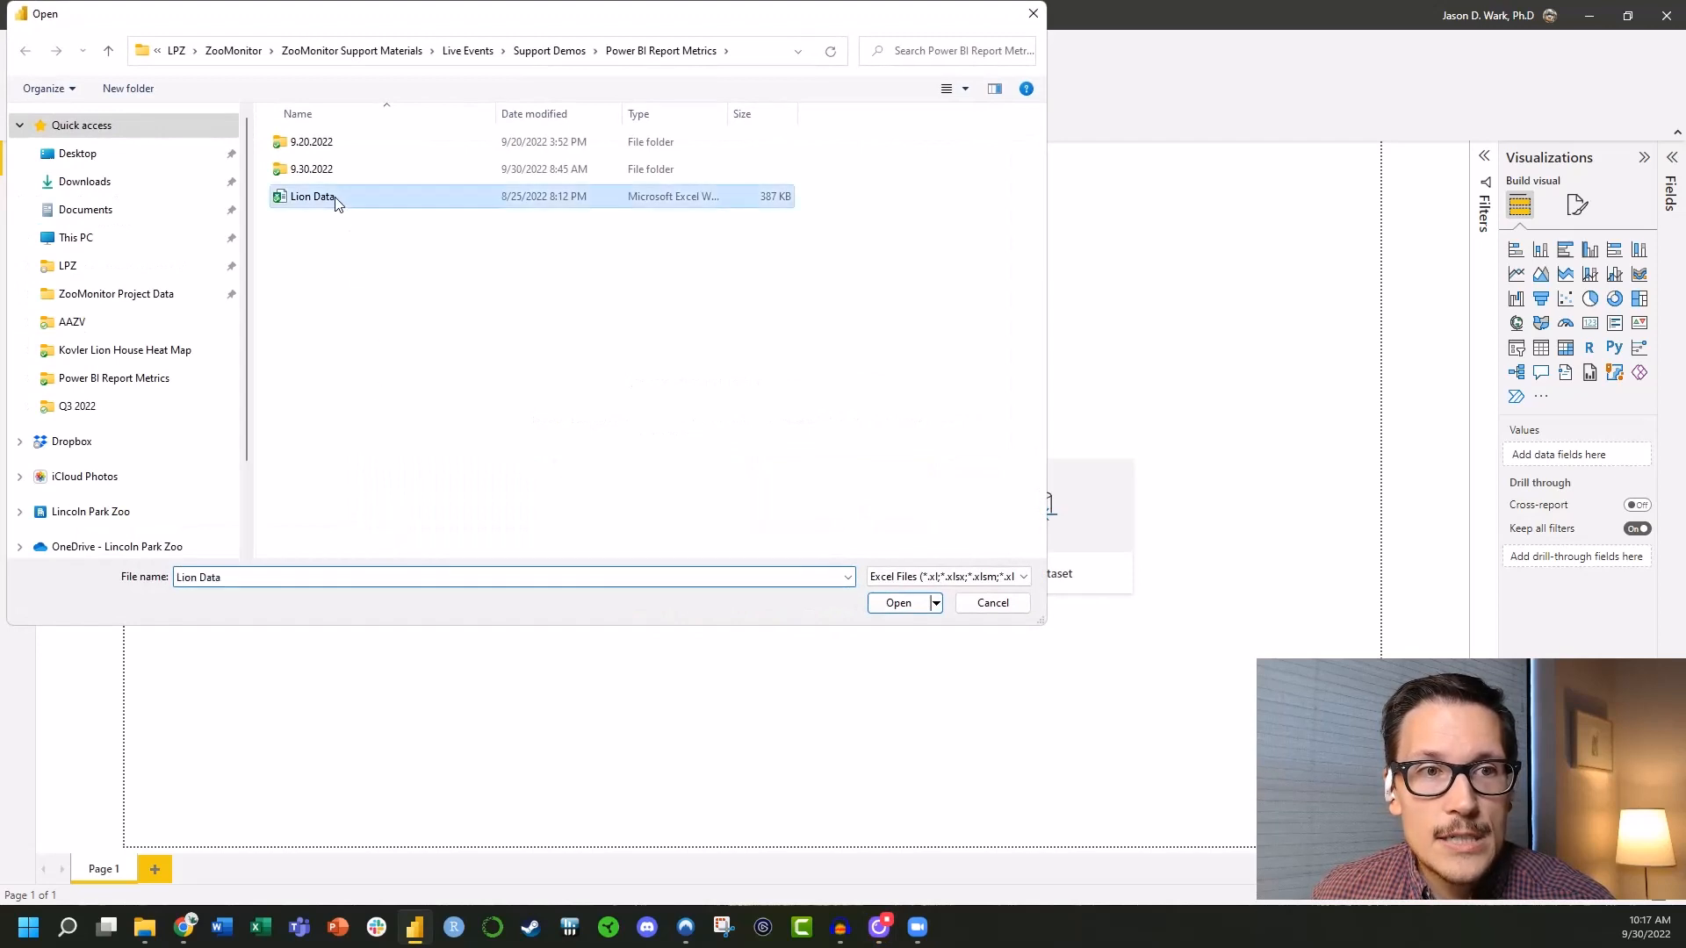
{"action": "left_click", "coordinate": [899, 604]}
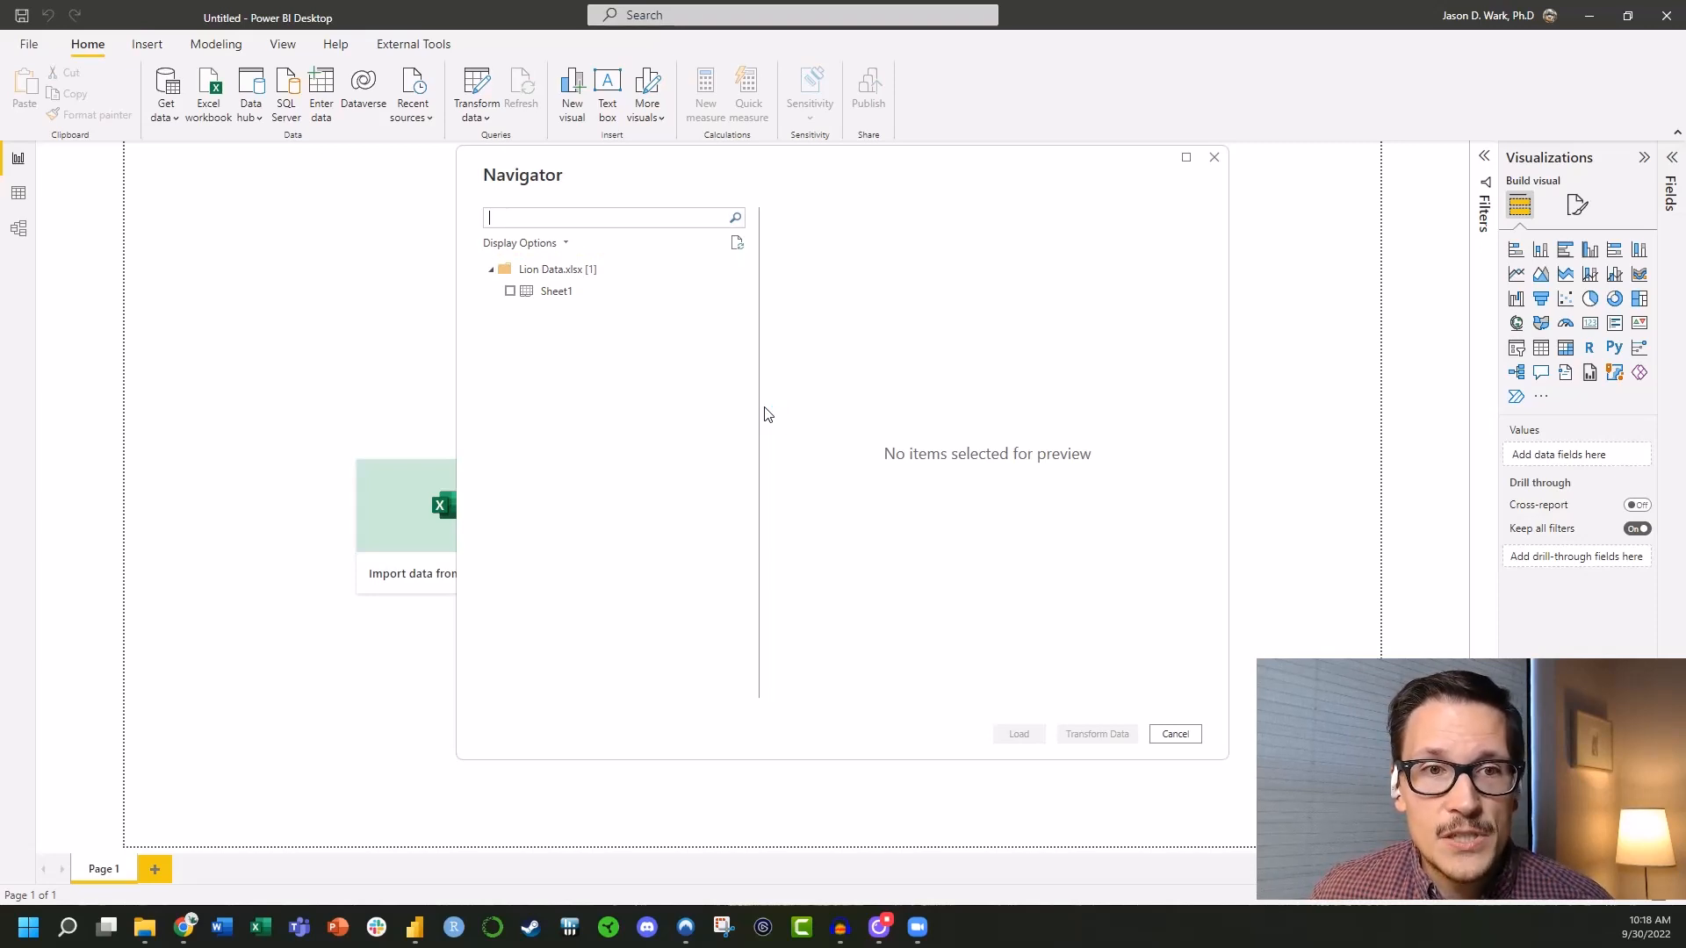
{"action": "left_click", "coordinate": [509, 291]}
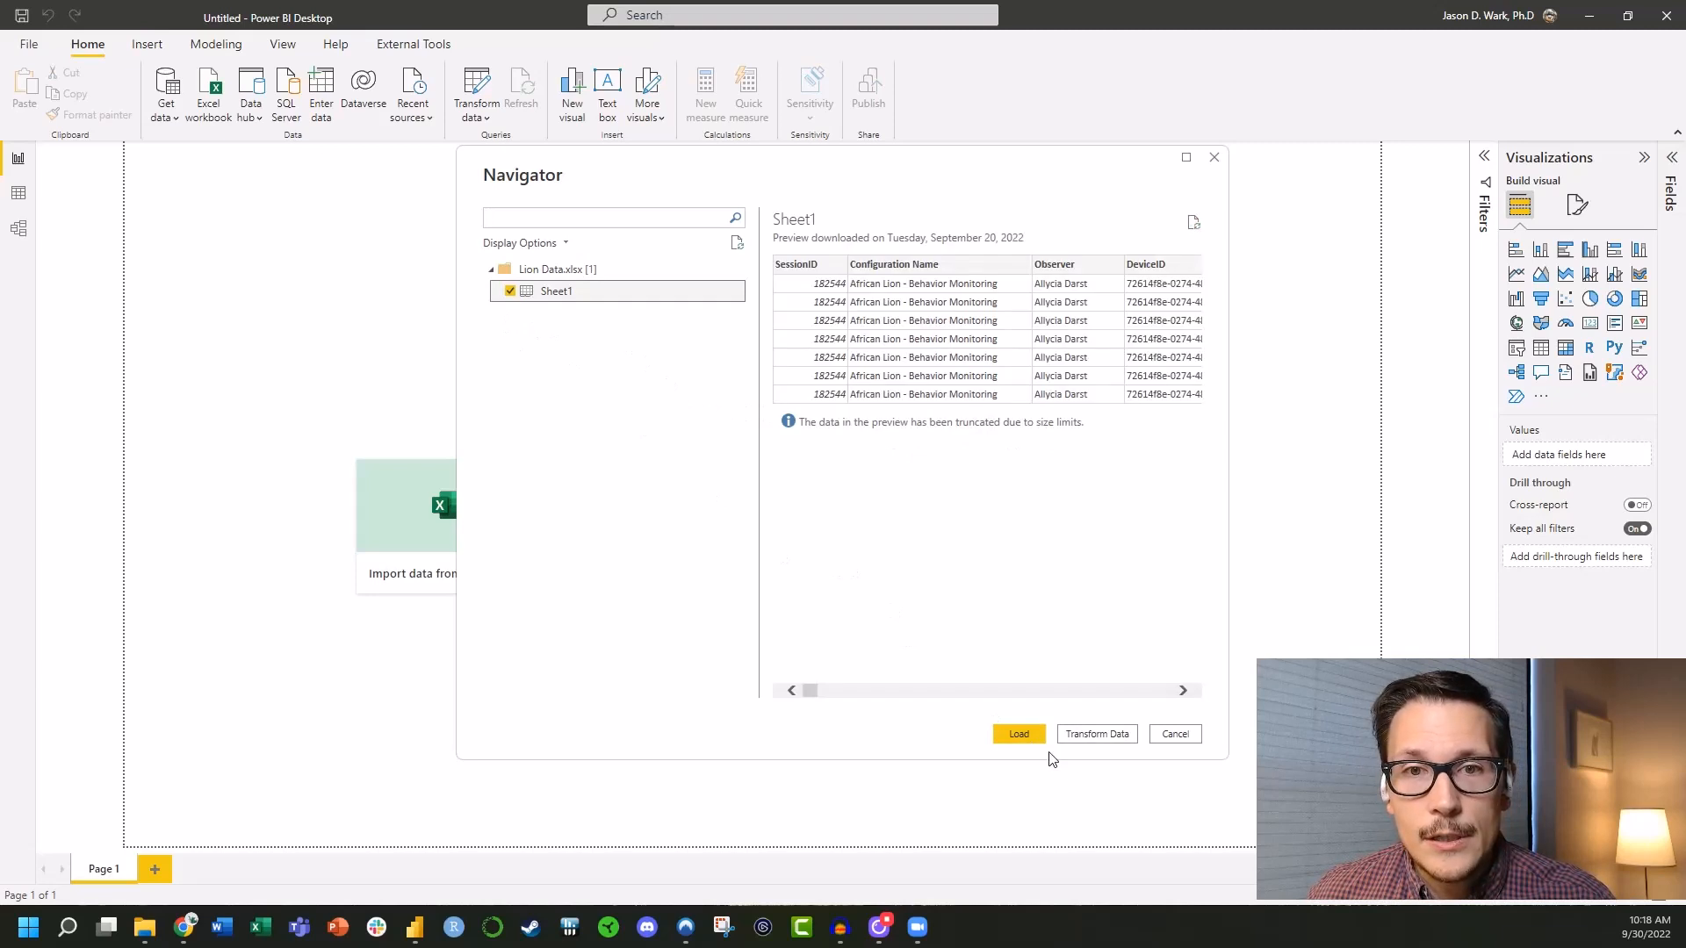
{"action": "left_click", "coordinate": [1105, 740]}
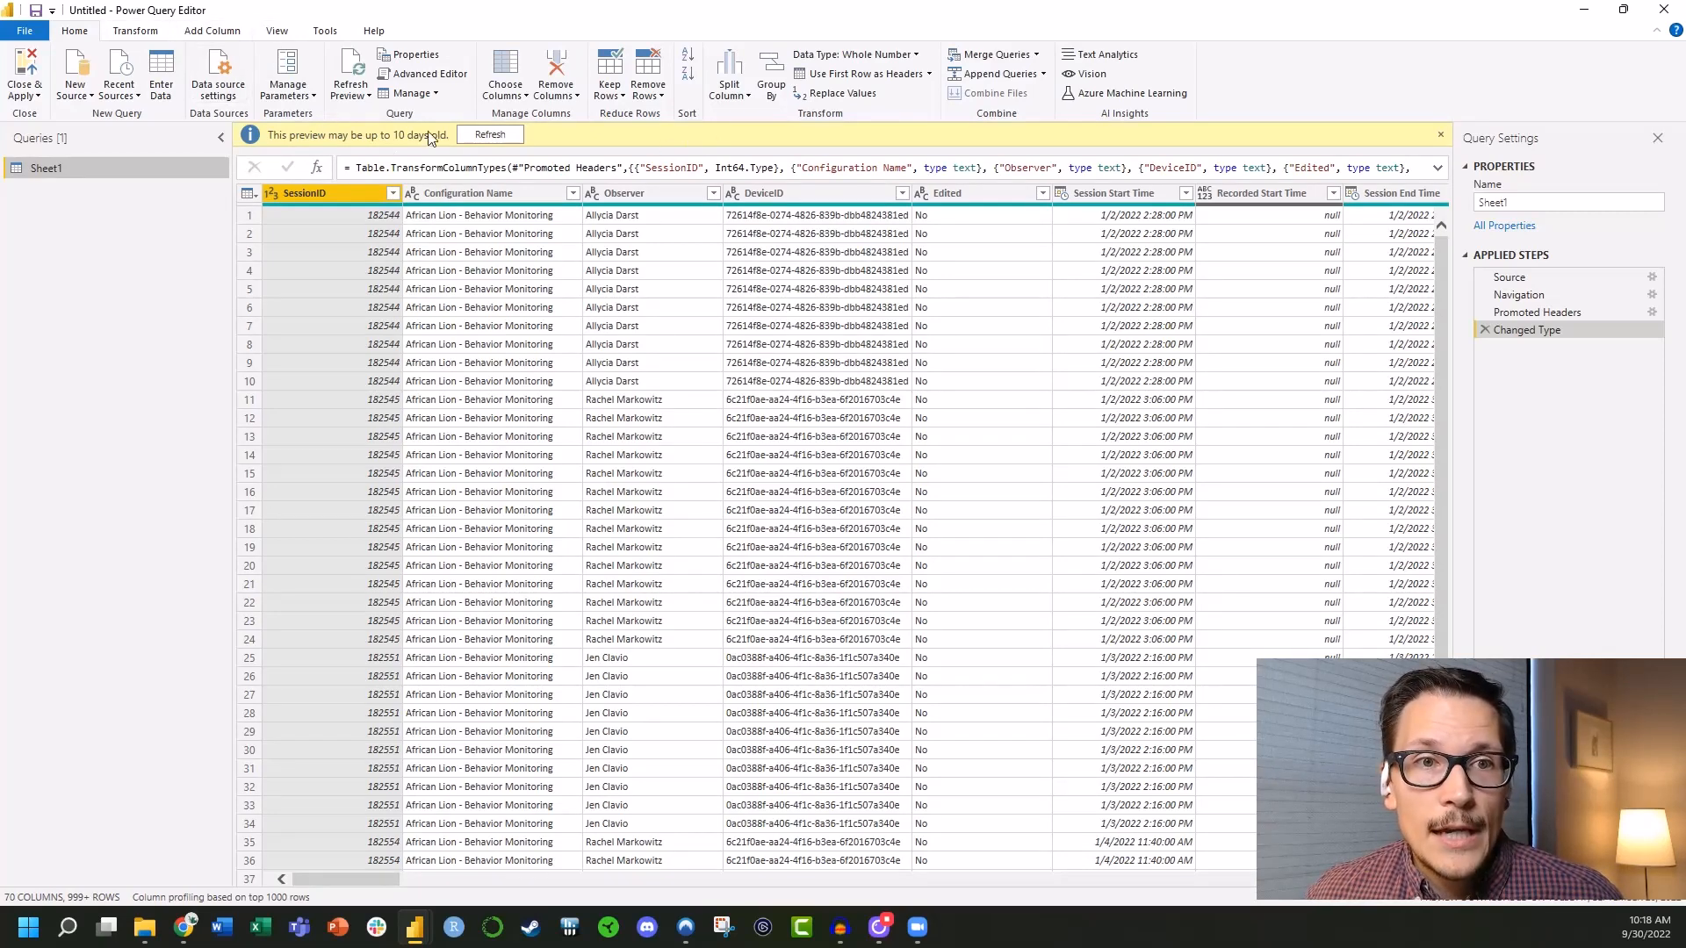
{"action": "left_click", "coordinate": [1438, 138]}
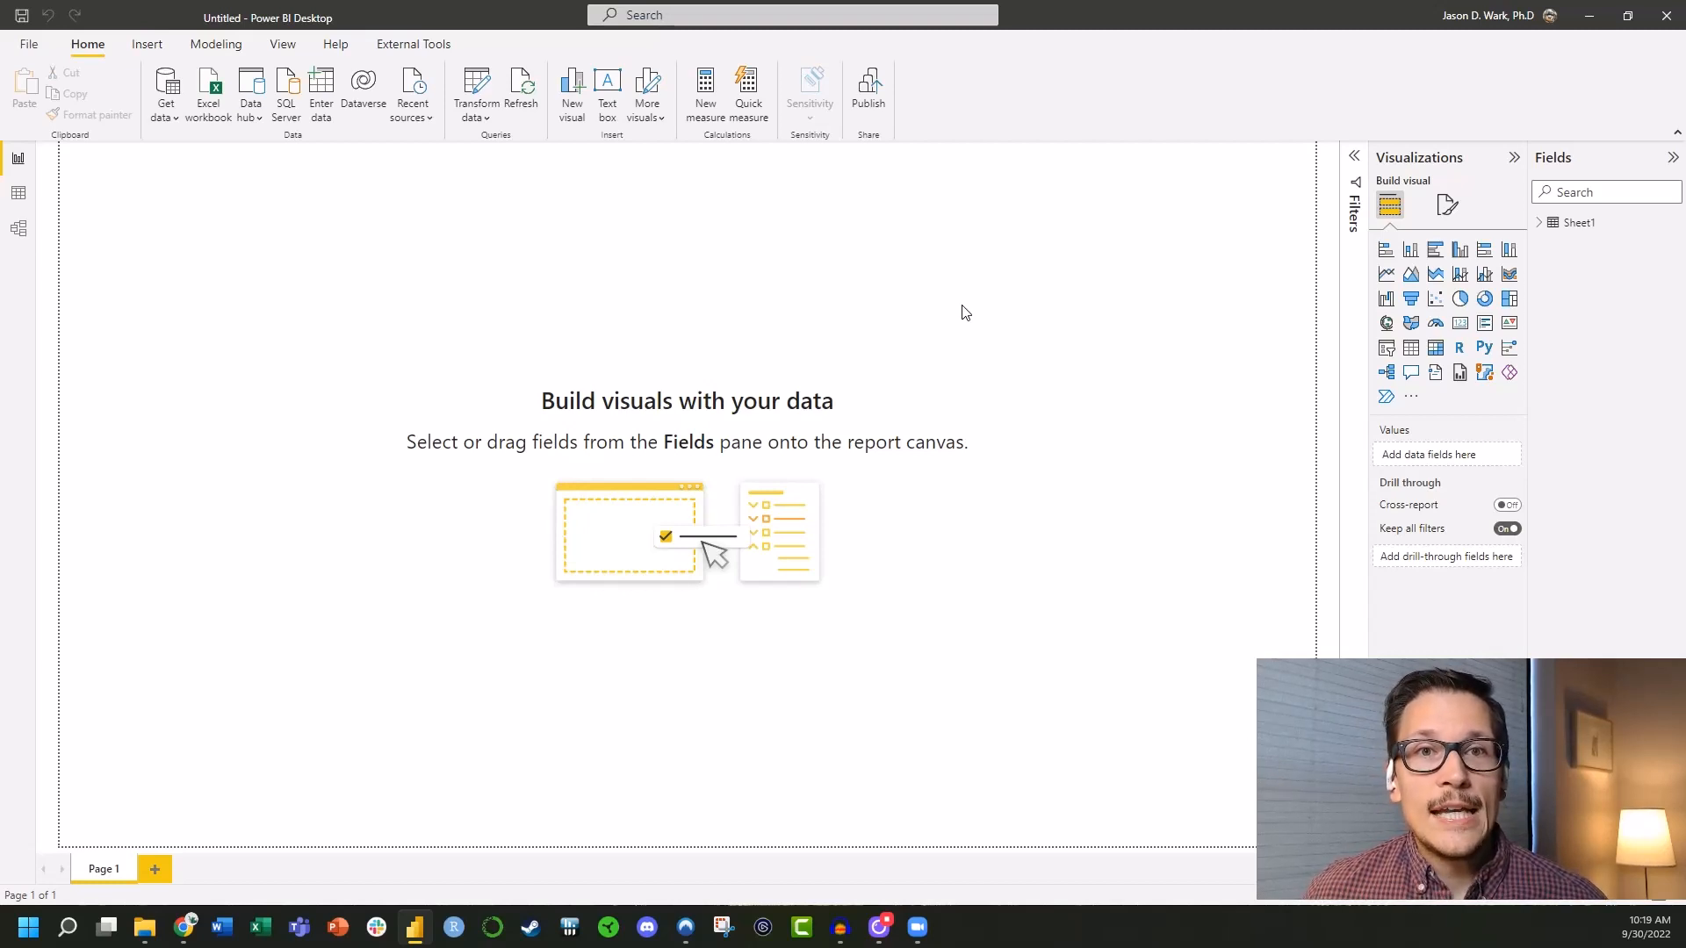
Reopen the data in the query editor and rename the Sheet1 query as Raw Data.
{"action": "left_click", "coordinate": [474, 91]}
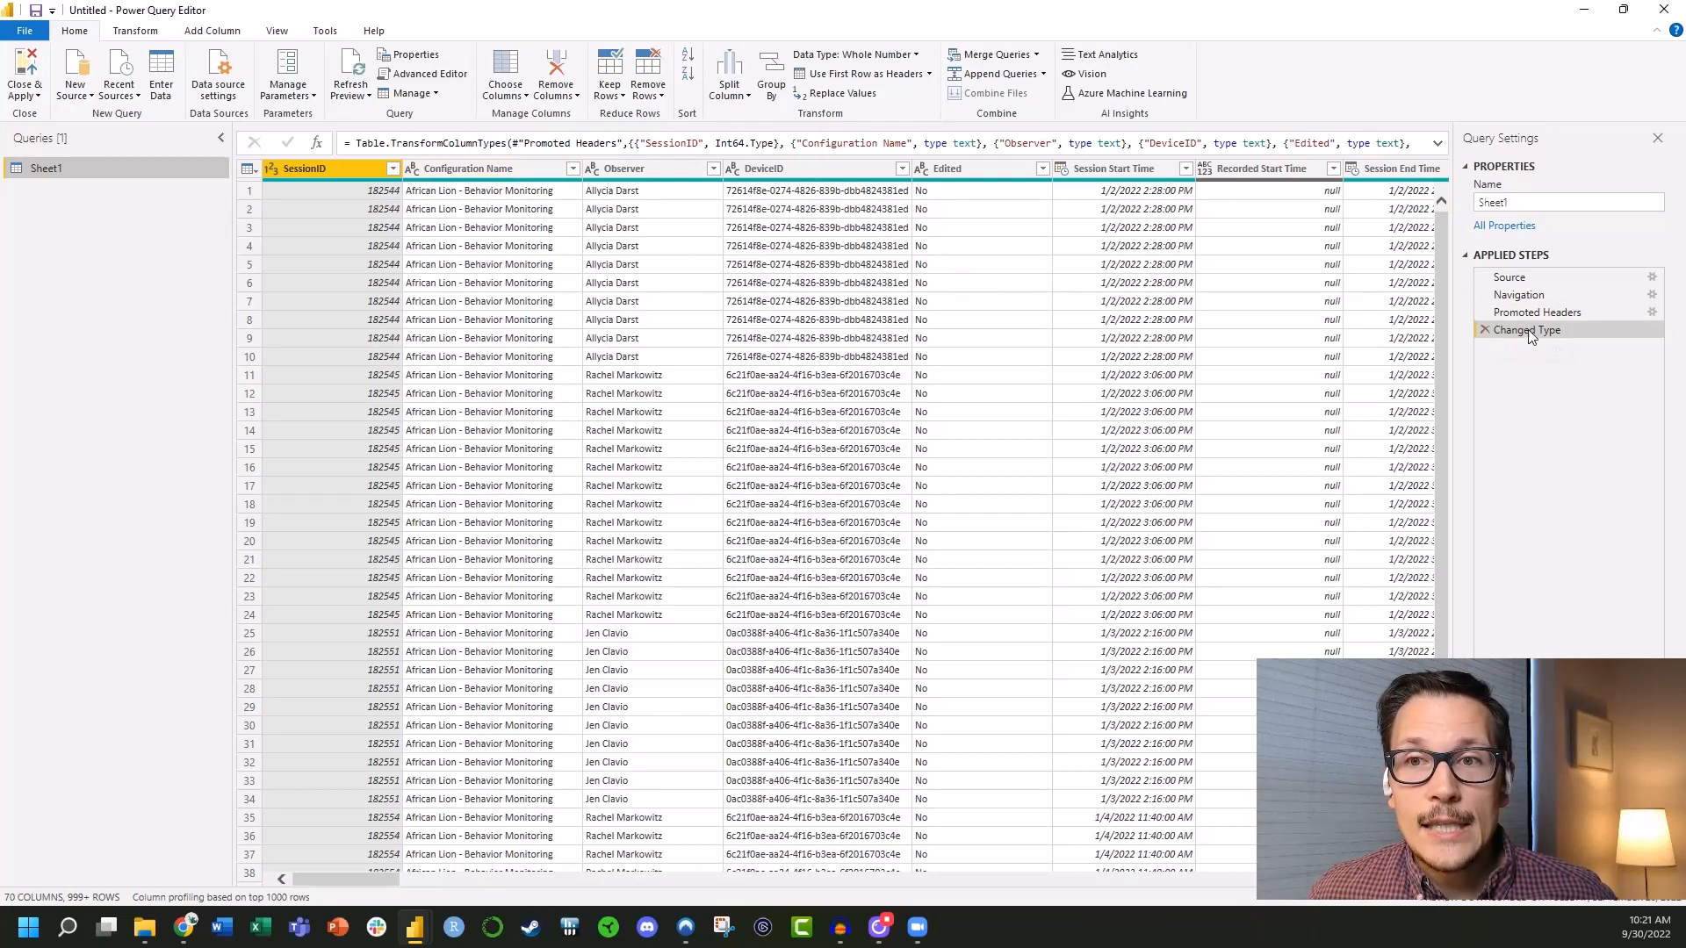
{"action": "left_click", "coordinate": [737, 176], "text": "ctrl"}
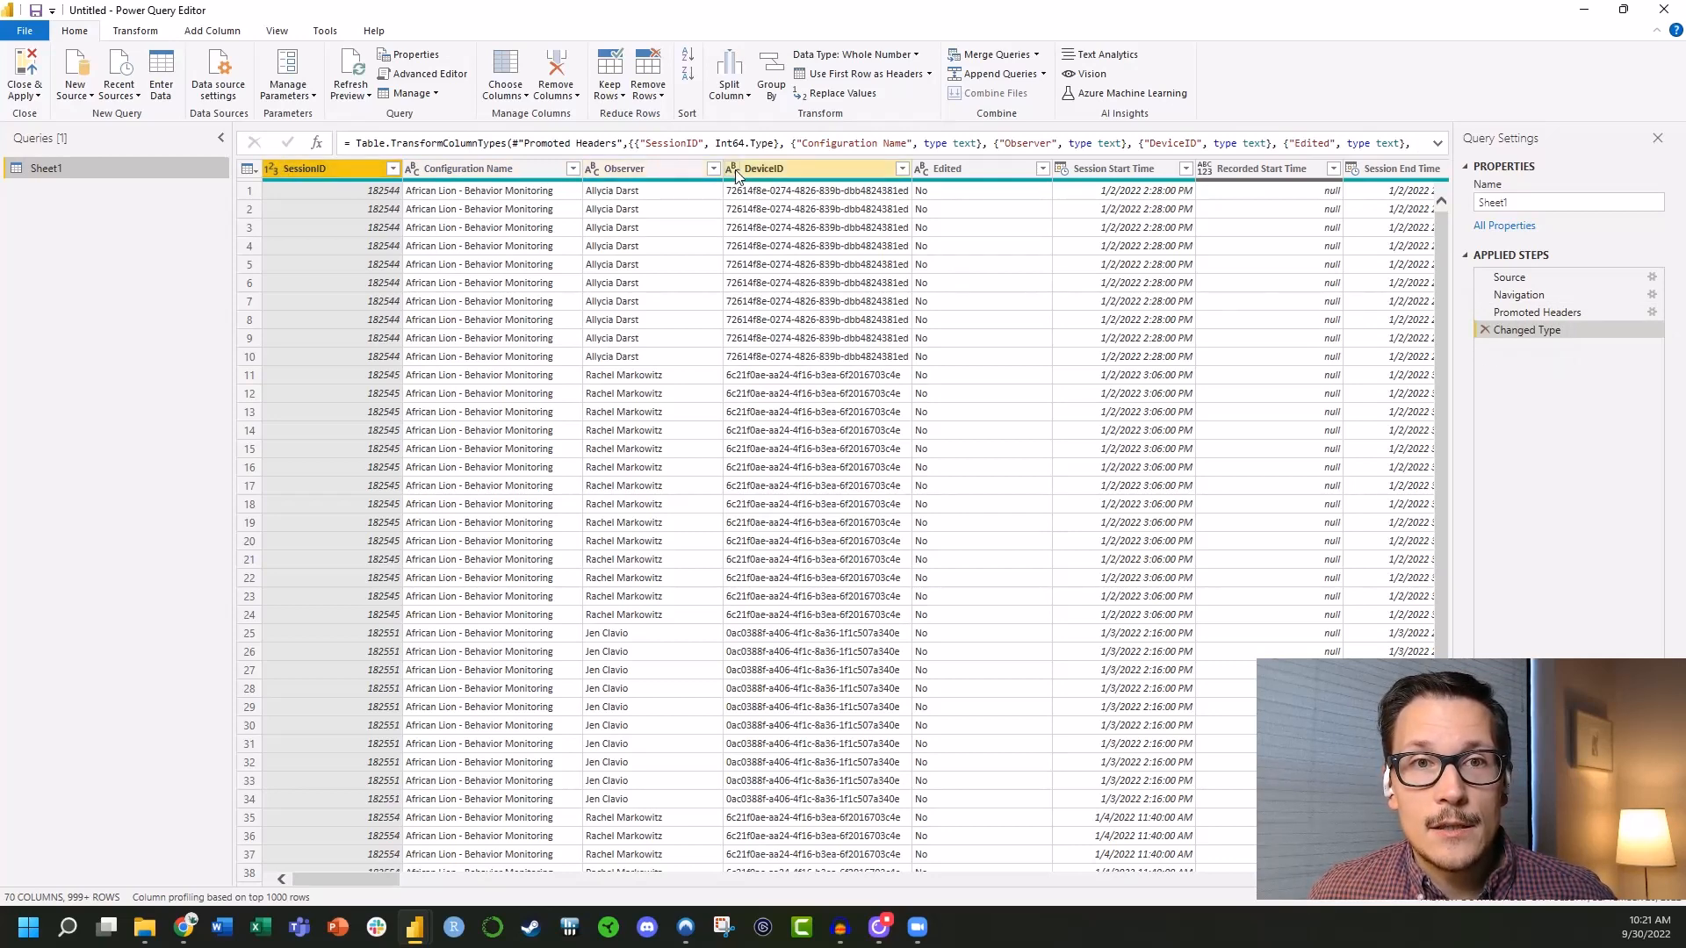
{"action": "left_click", "coordinate": [762, 176], "text": "ctrl"}
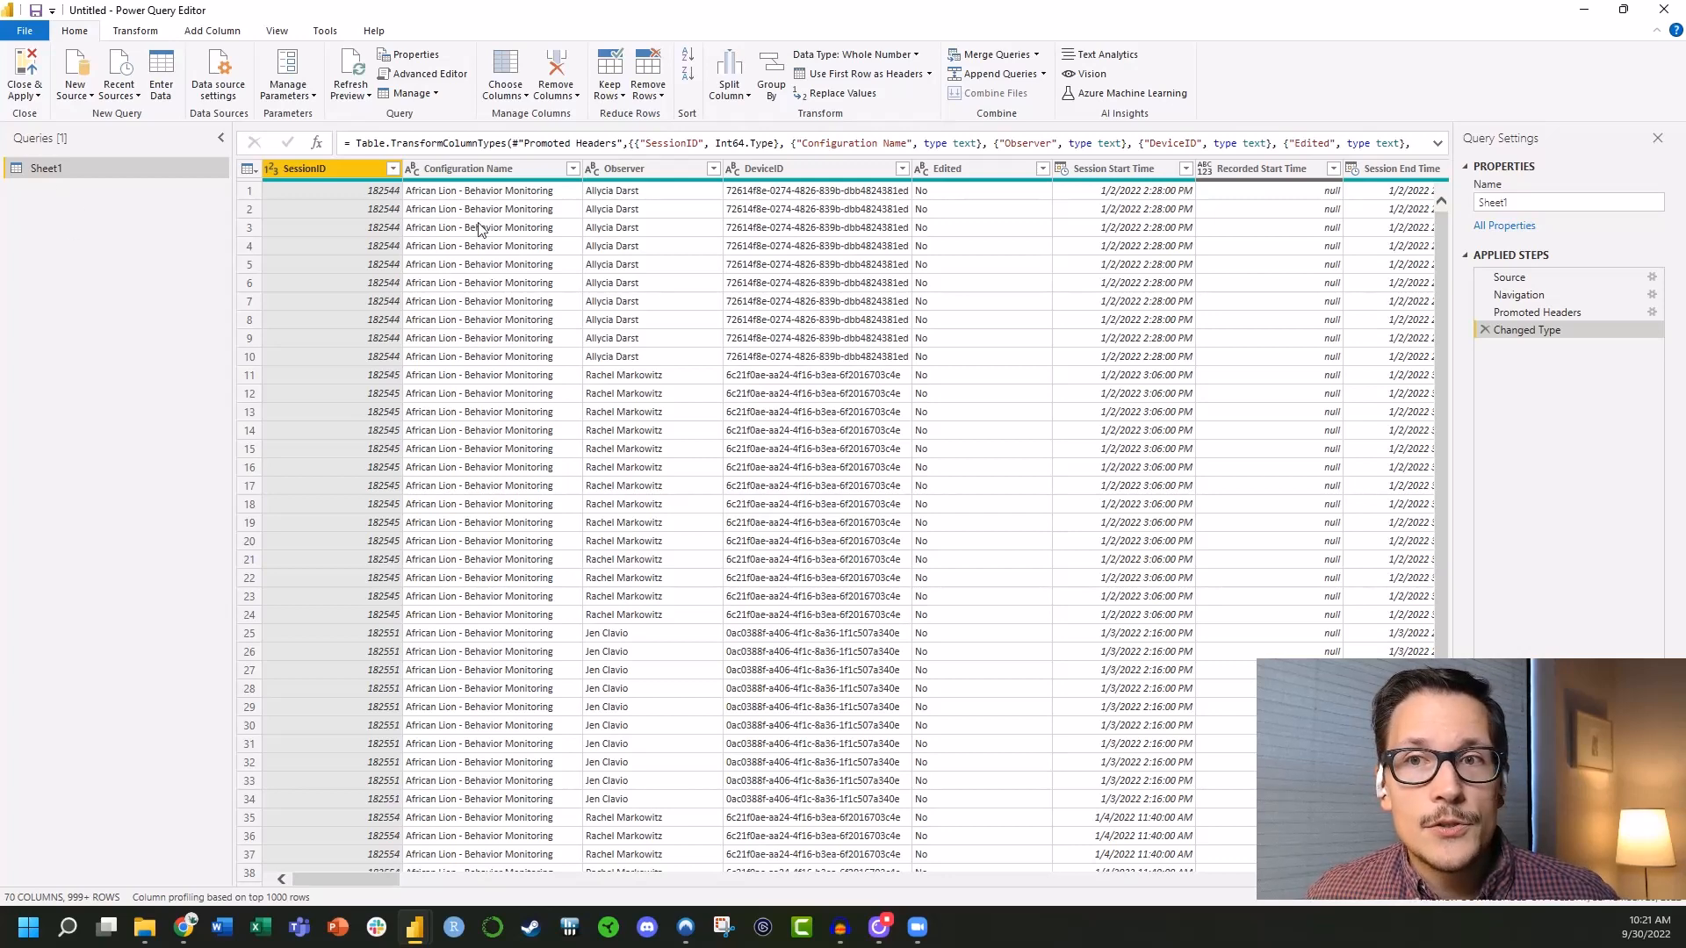
{"action": "left_click", "coordinate": [1468, 202]}
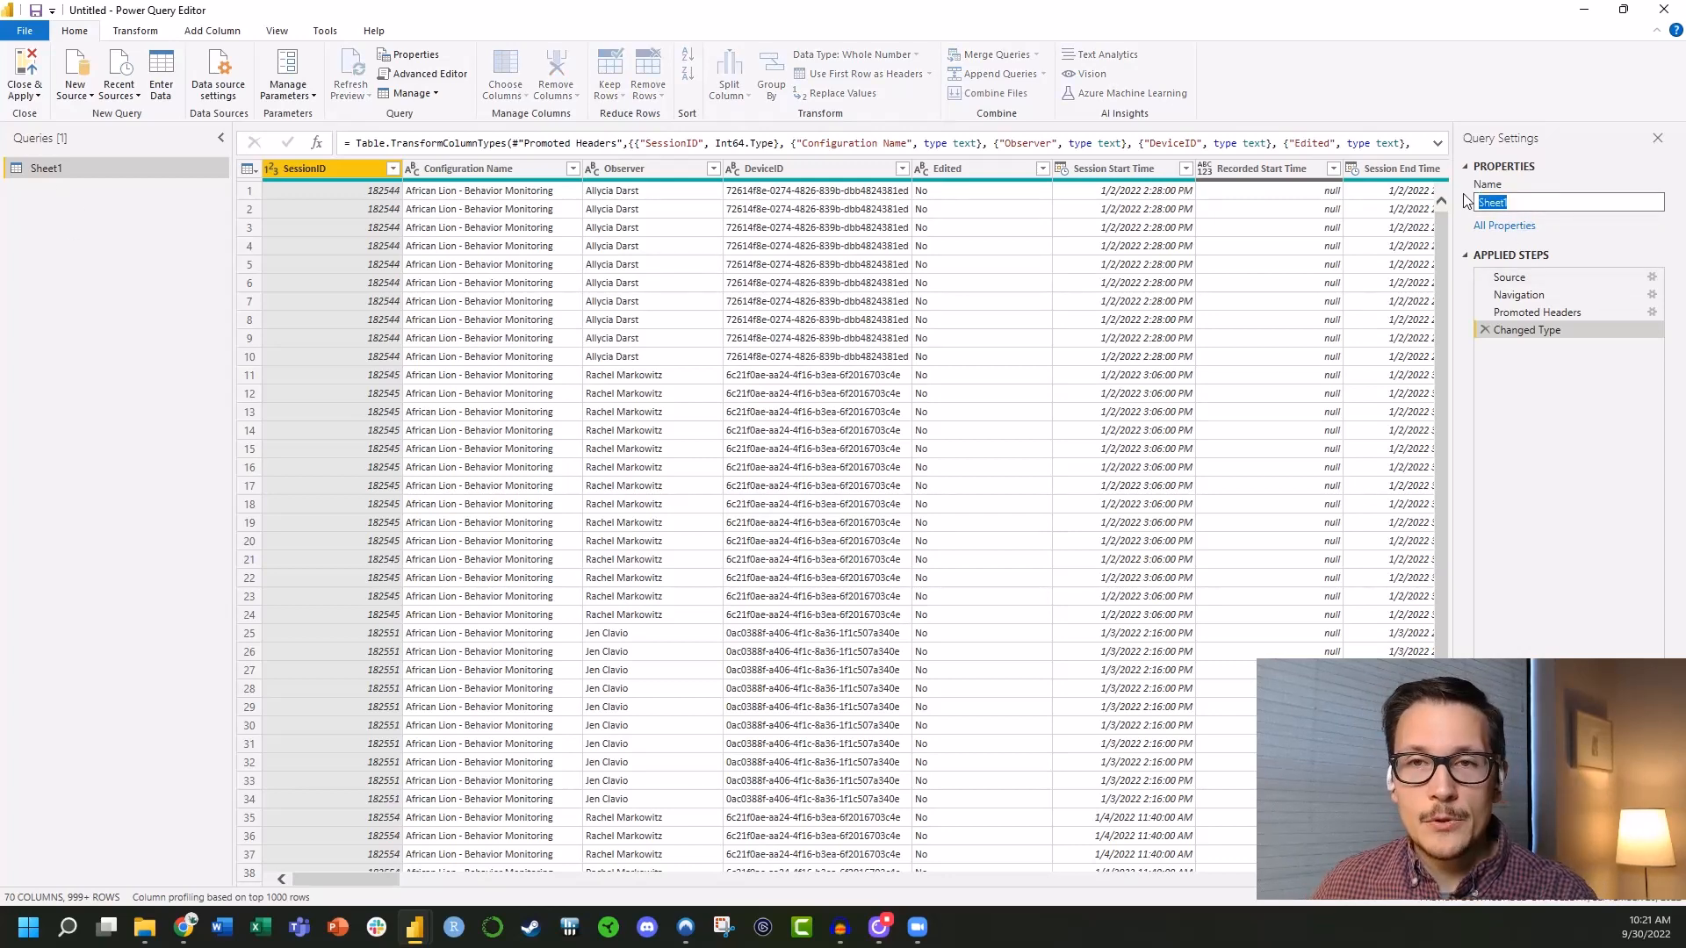
{"action": "type", "text": "Raw Data"}
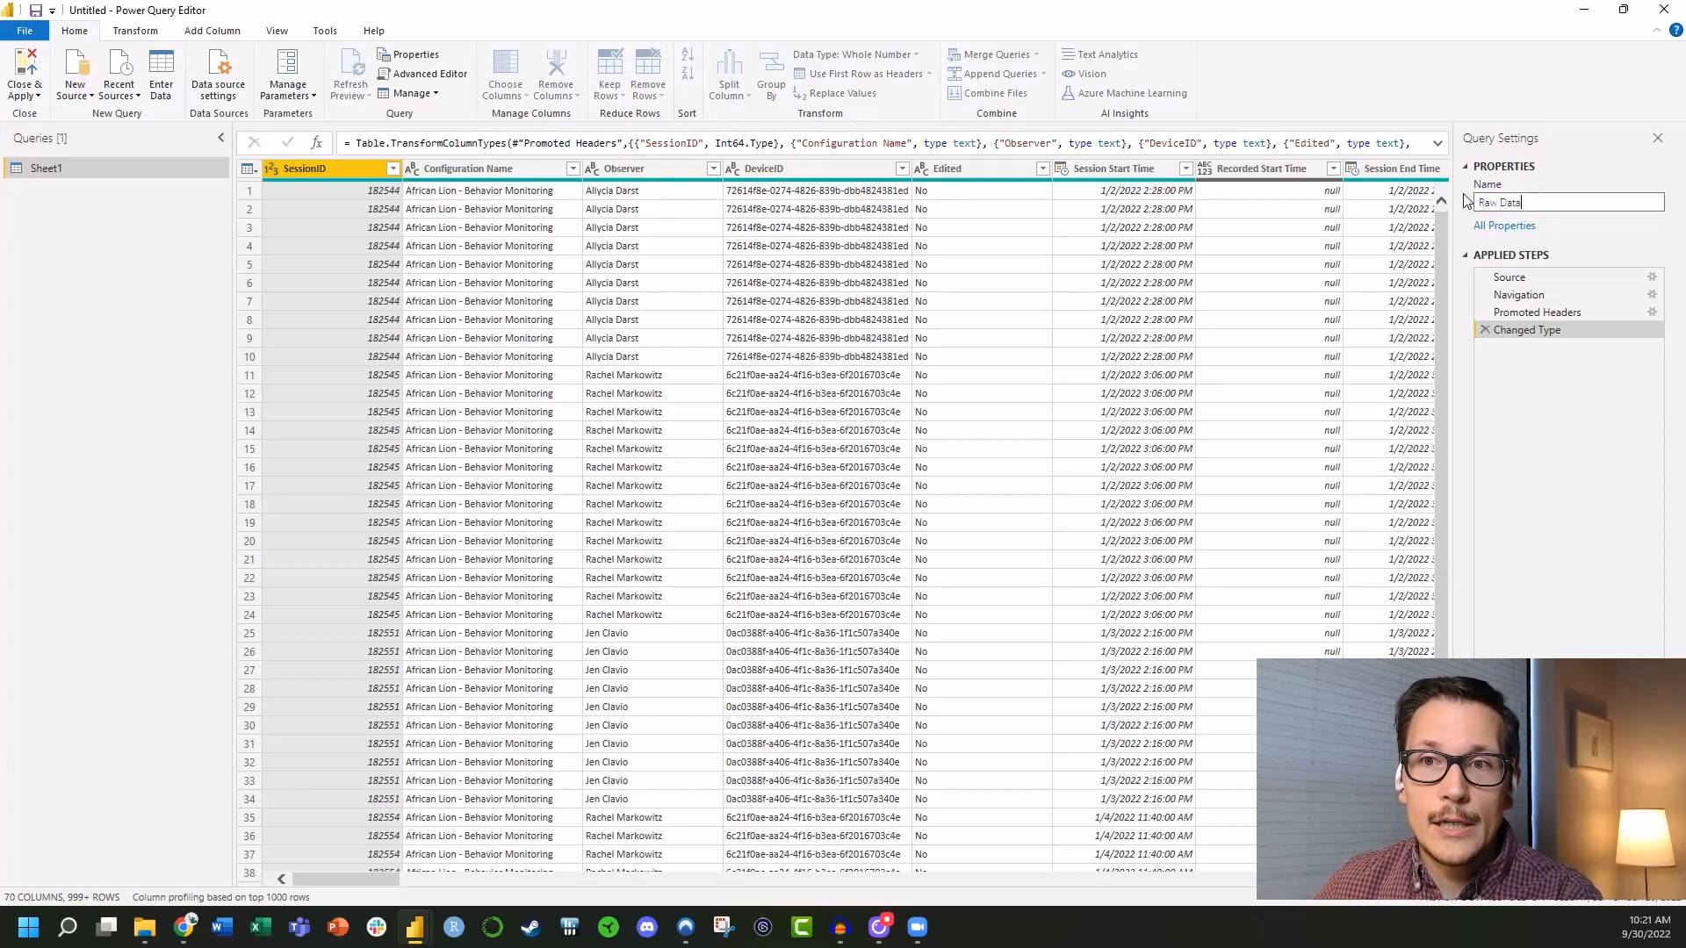
{"action": "key", "text": "Return"}
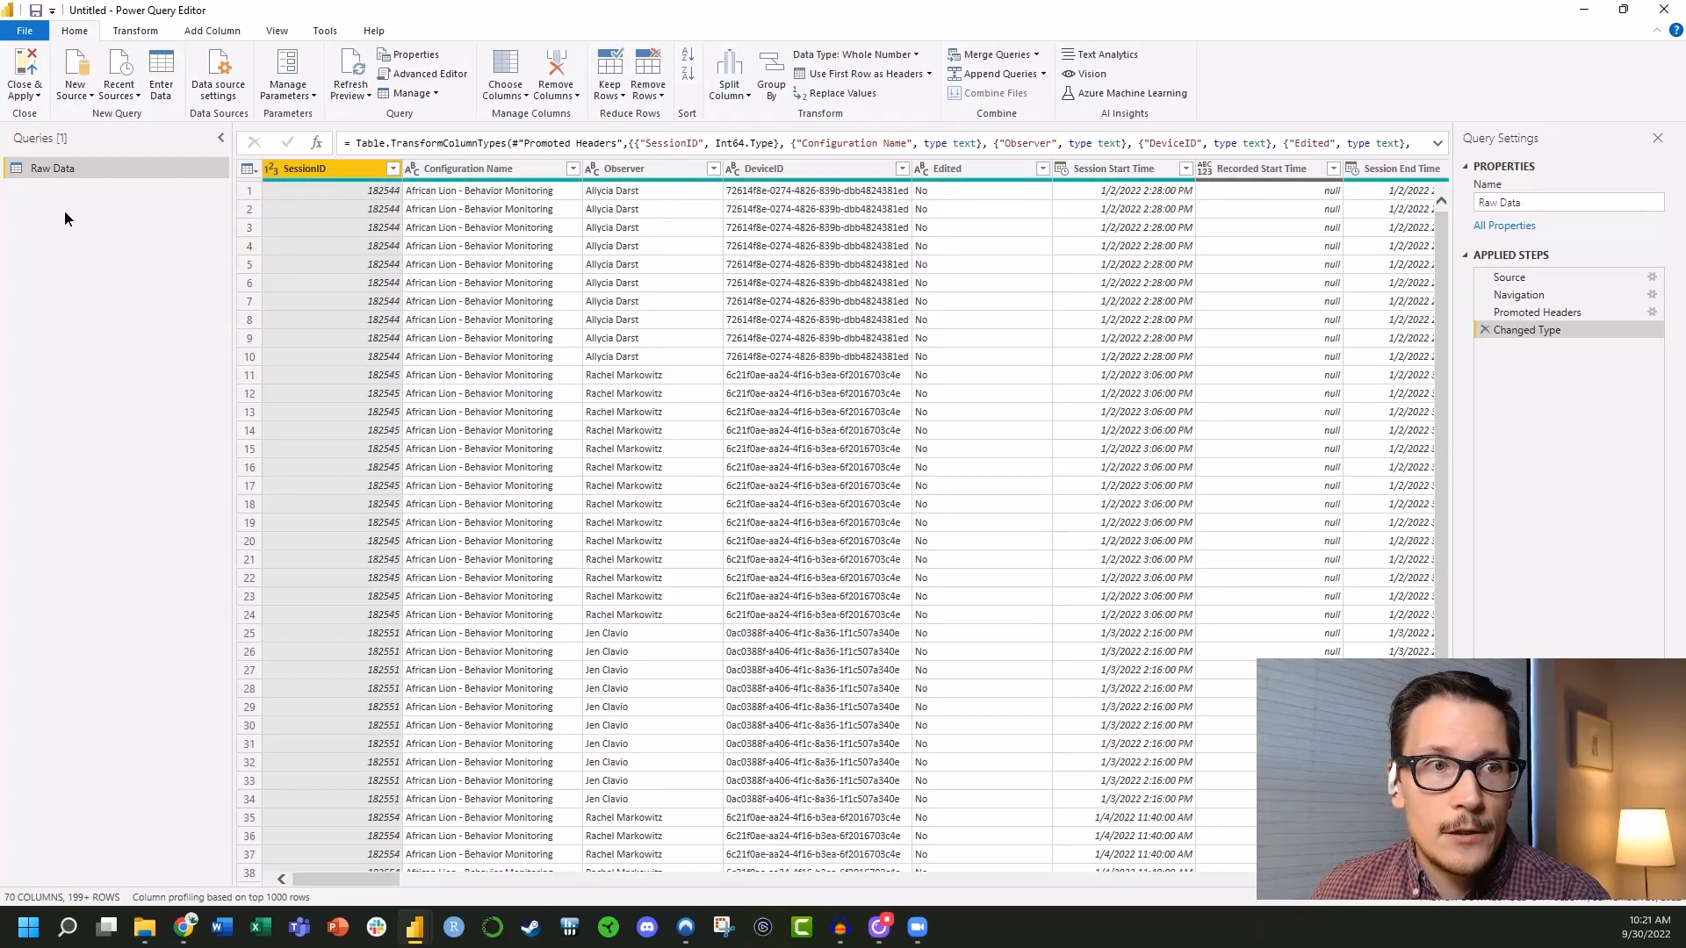
Duplicate the Raw Data query and compare the applied steps of the copy and the original.
{"action": "right_click", "coordinate": [72, 174]}
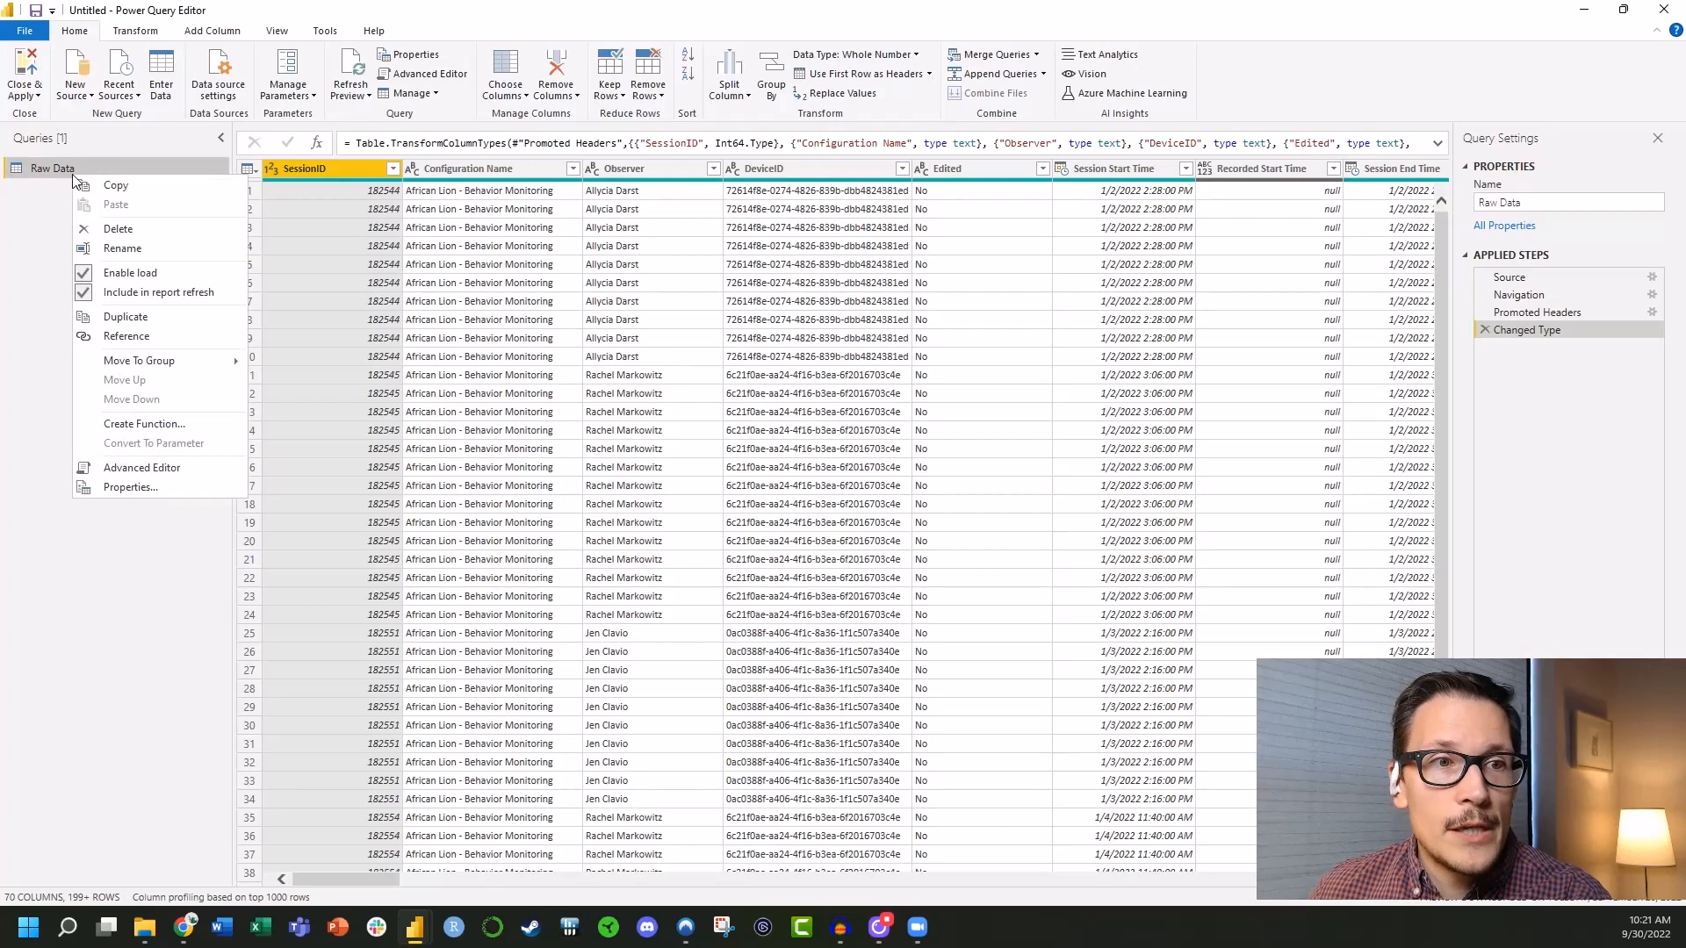
{"action": "left_click", "coordinate": [144, 336]}
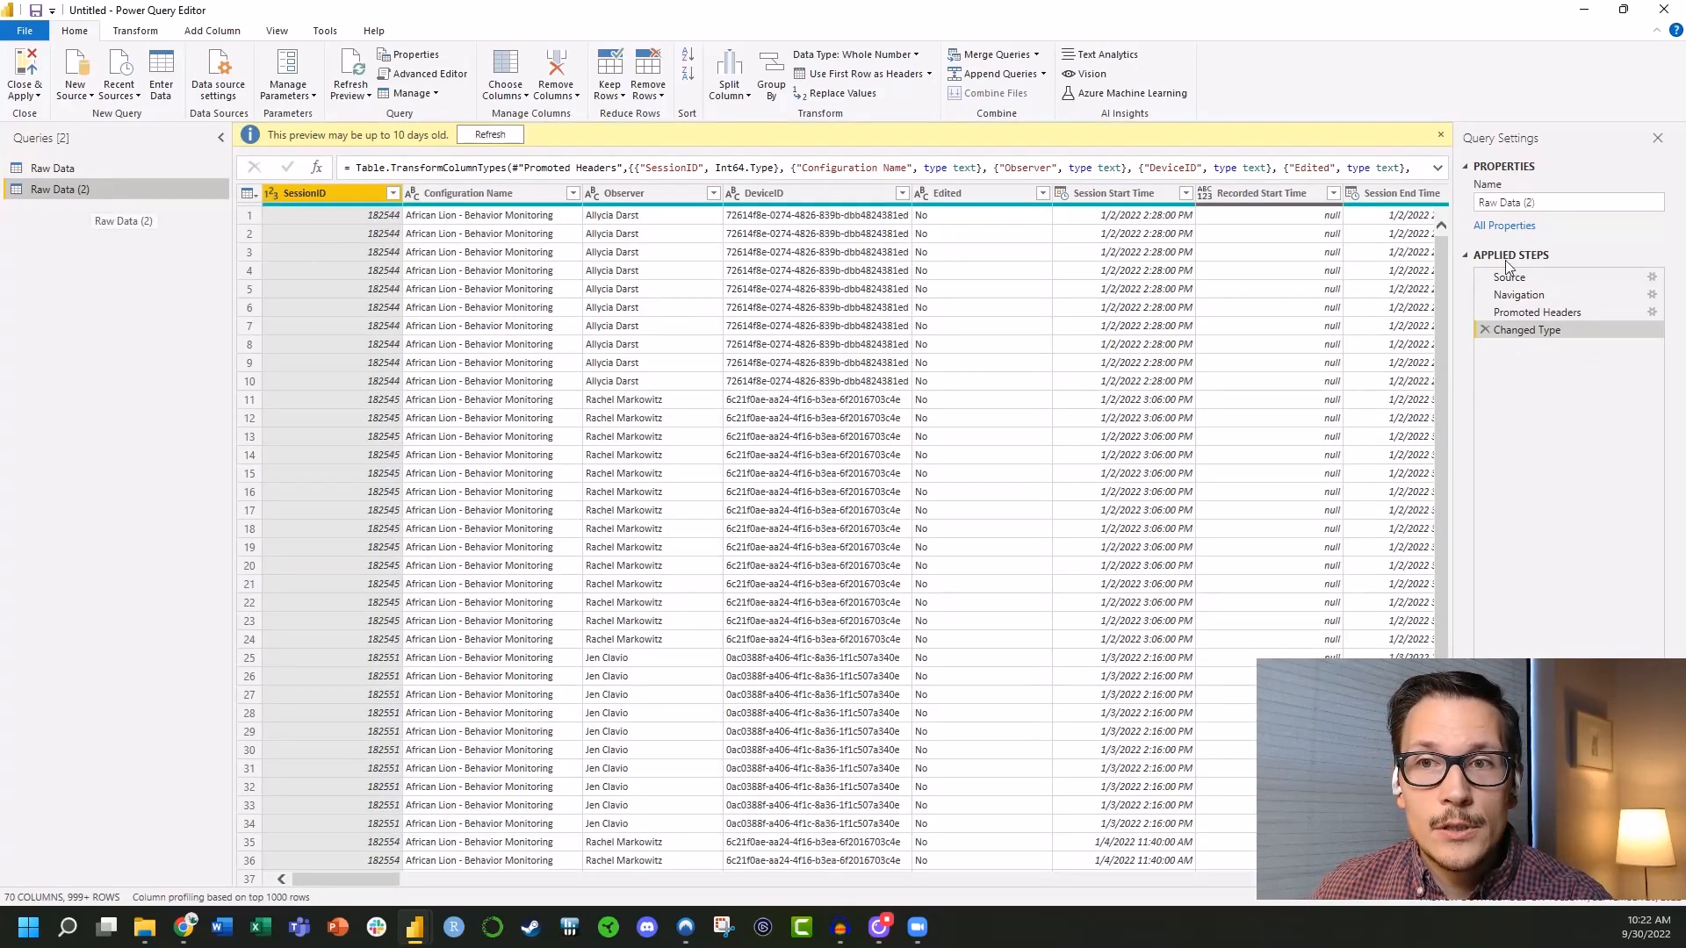
{"action": "left_click", "coordinate": [60, 174]}
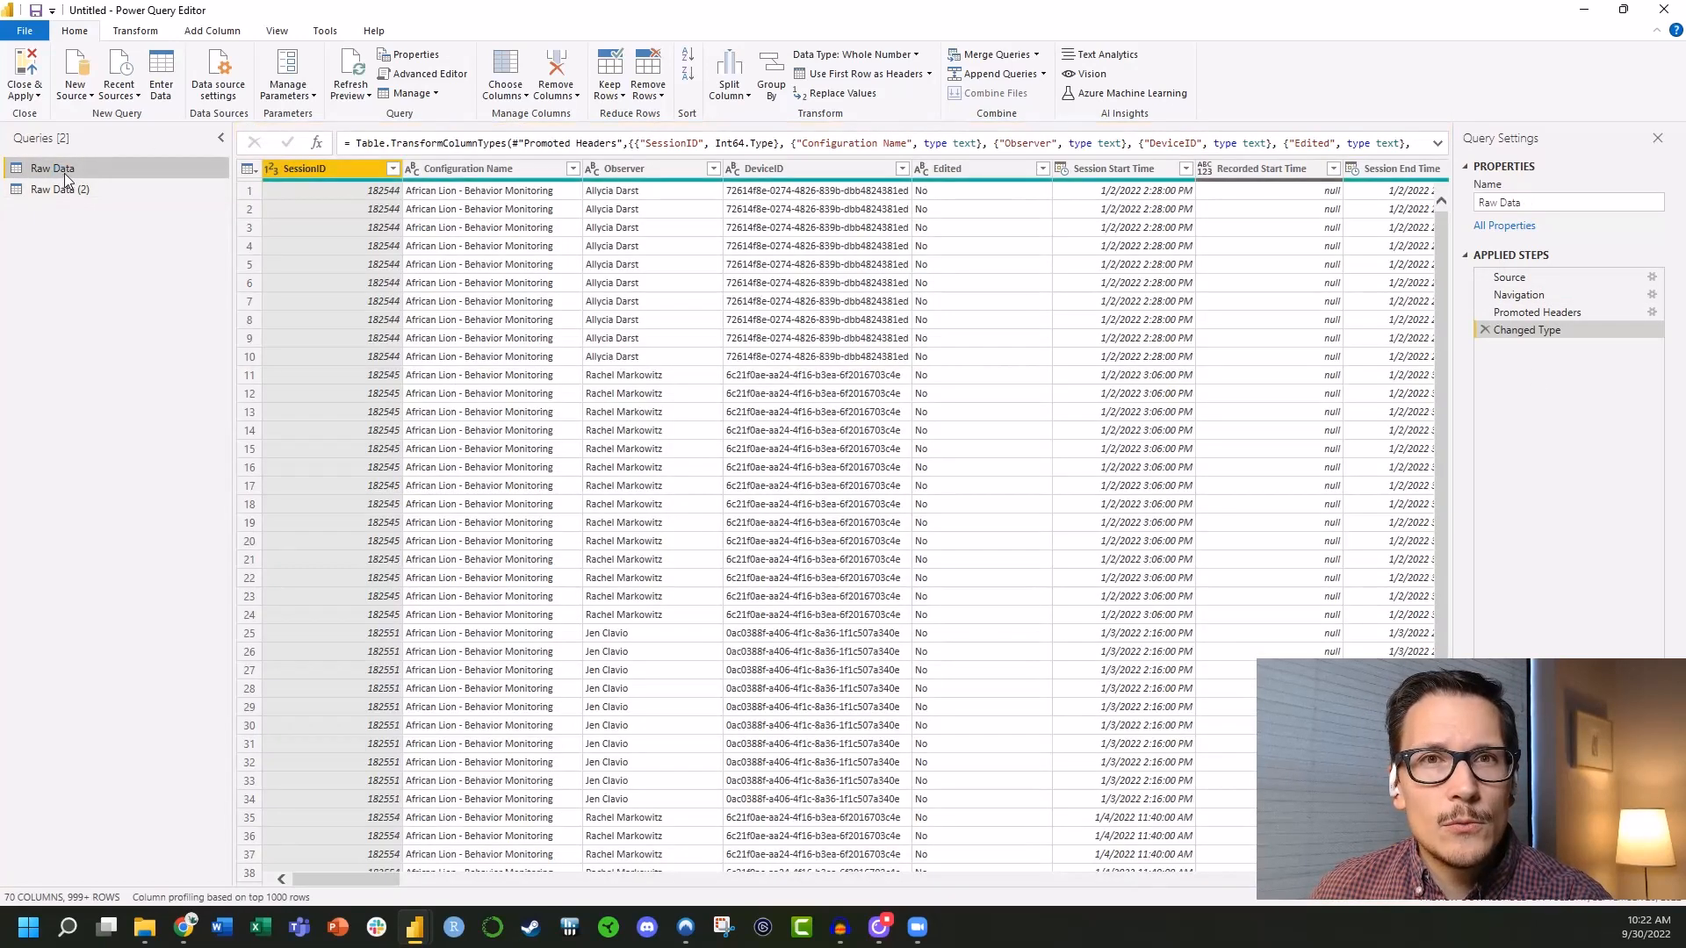
{"action": "left_click", "coordinate": [77, 188]}
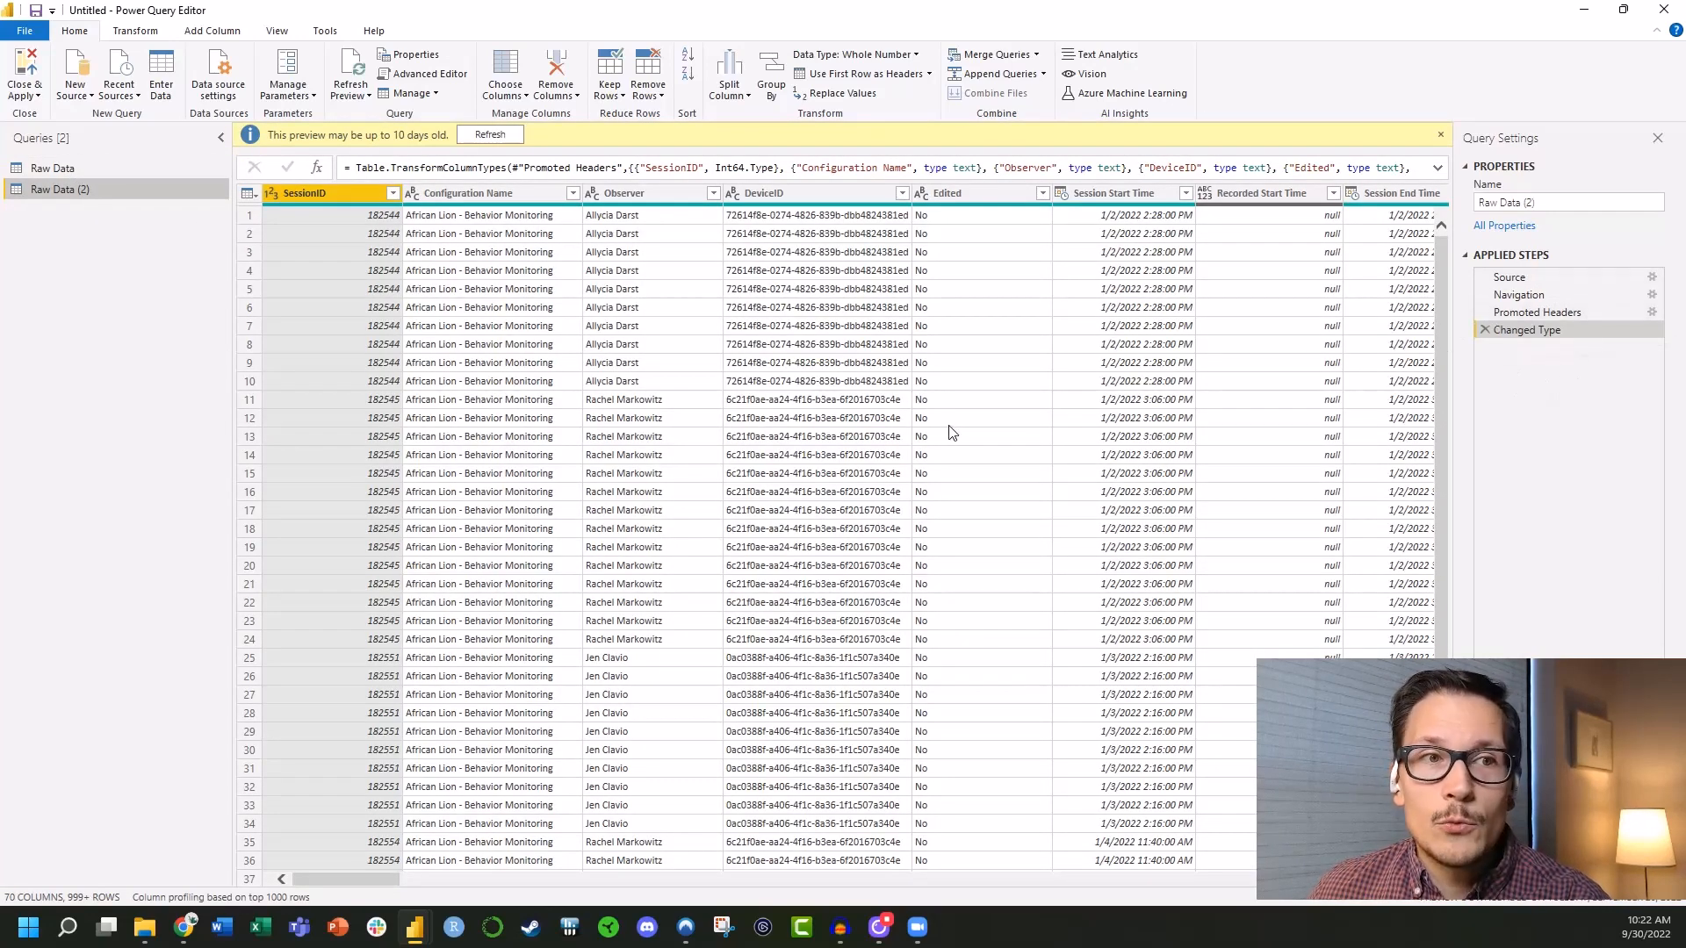
{"action": "left_click", "coordinate": [65, 172]}
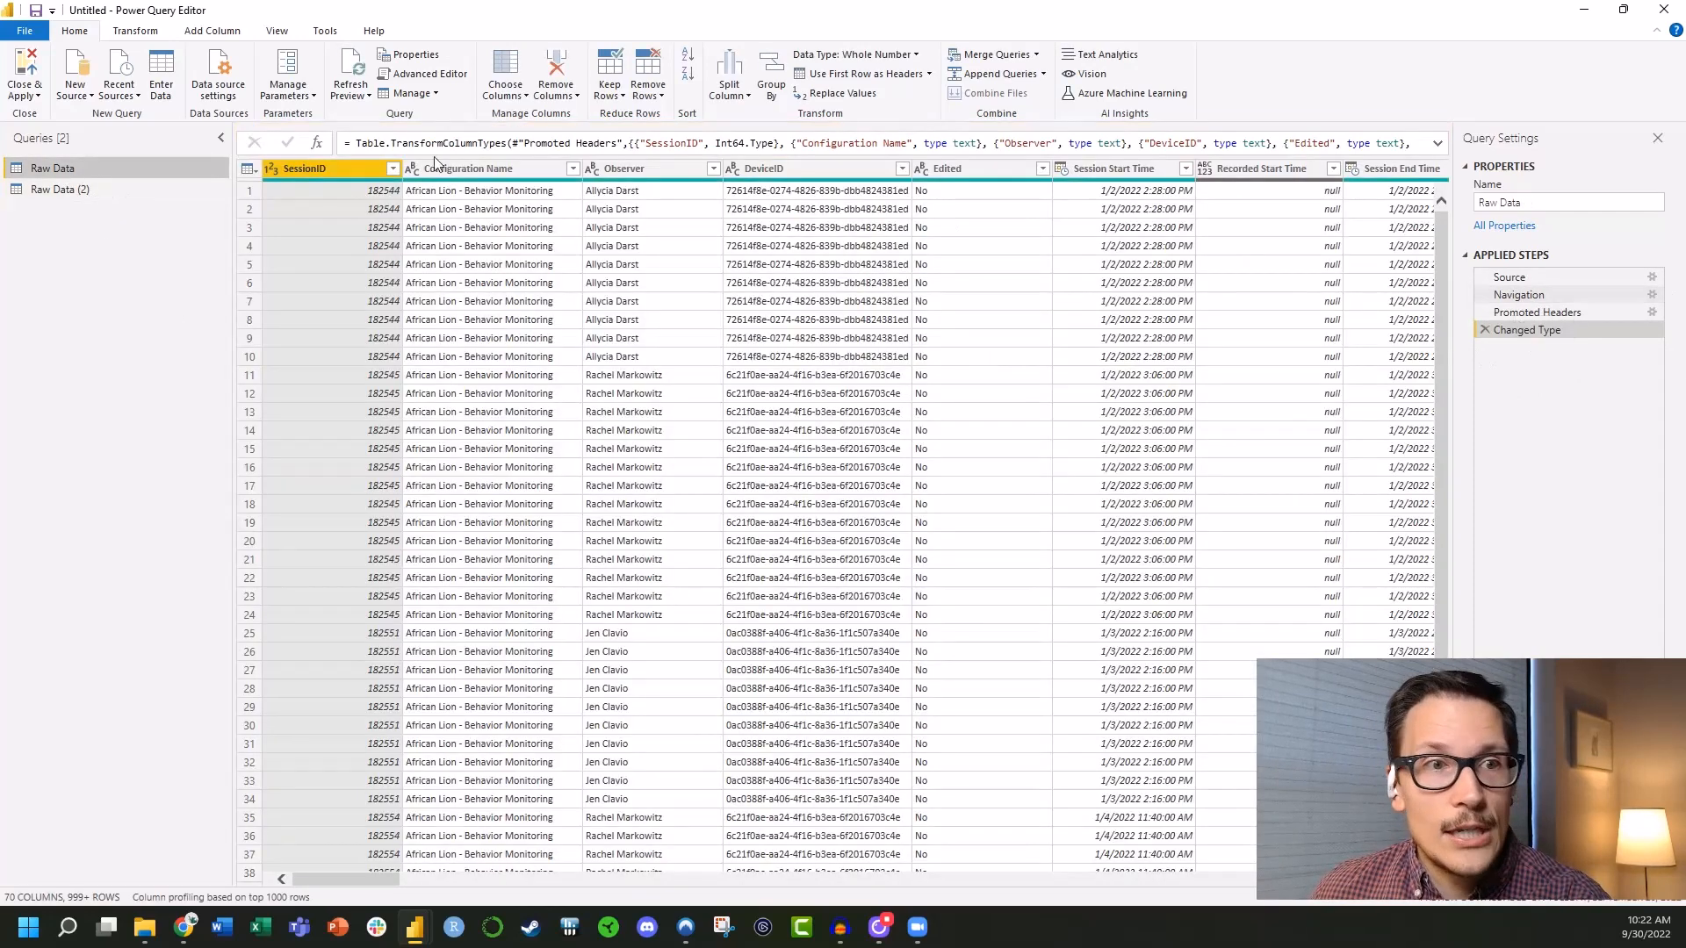
{"action": "left_click", "coordinate": [95, 189]}
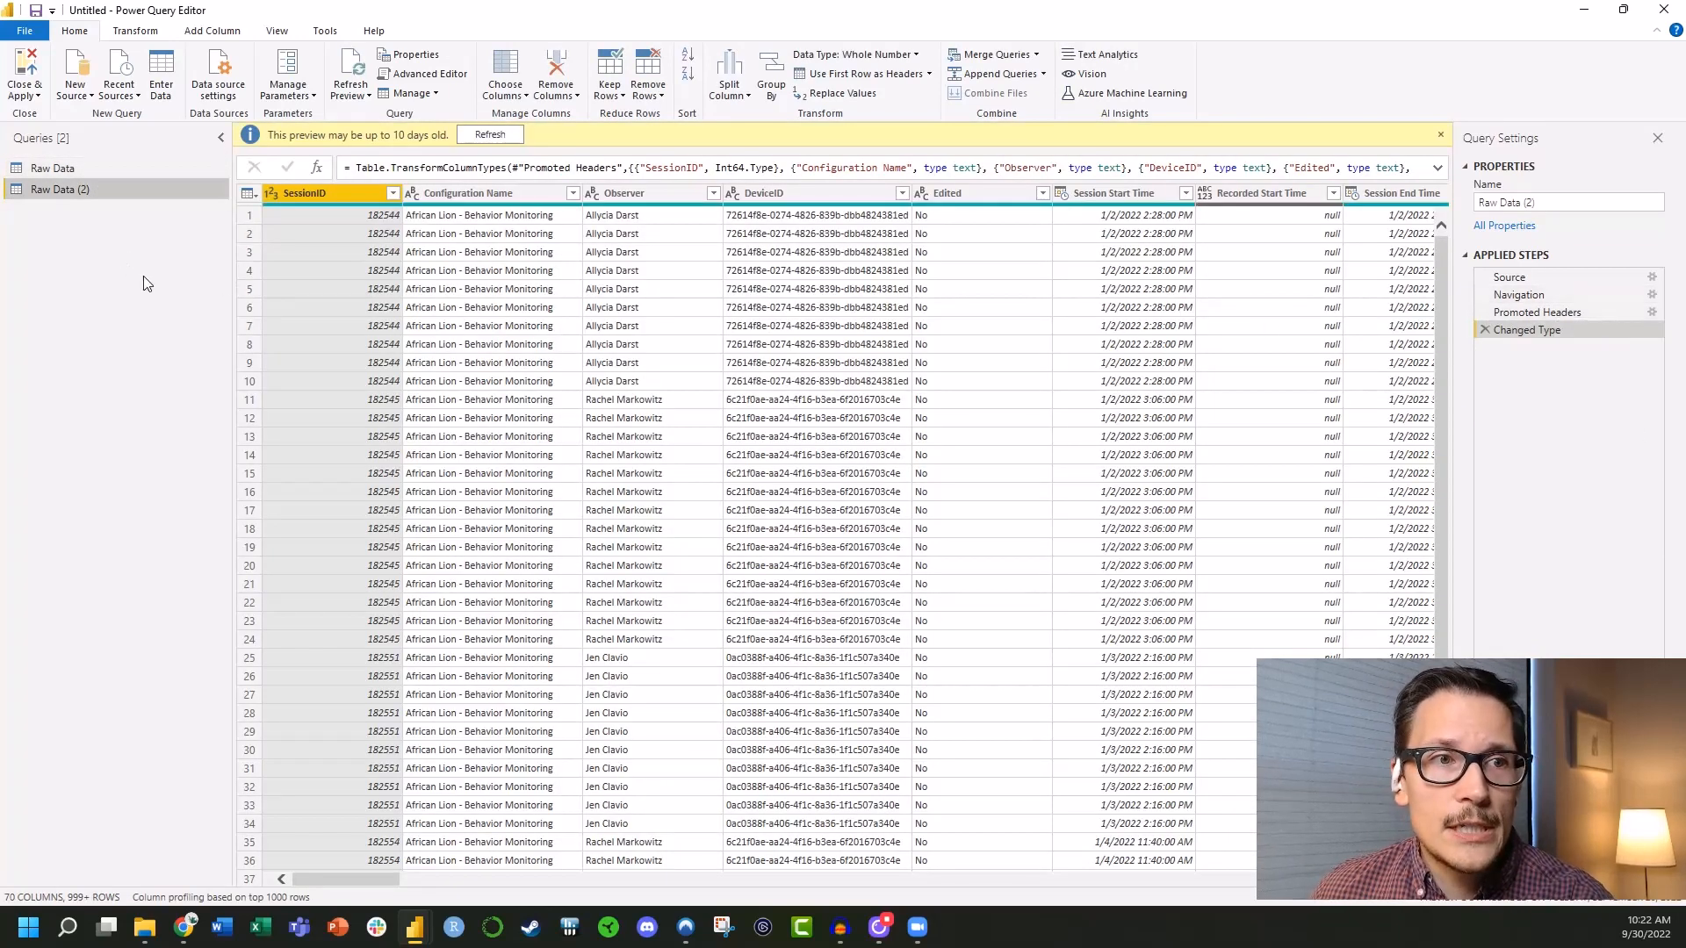
{"action": "left_click", "coordinate": [69, 166]}
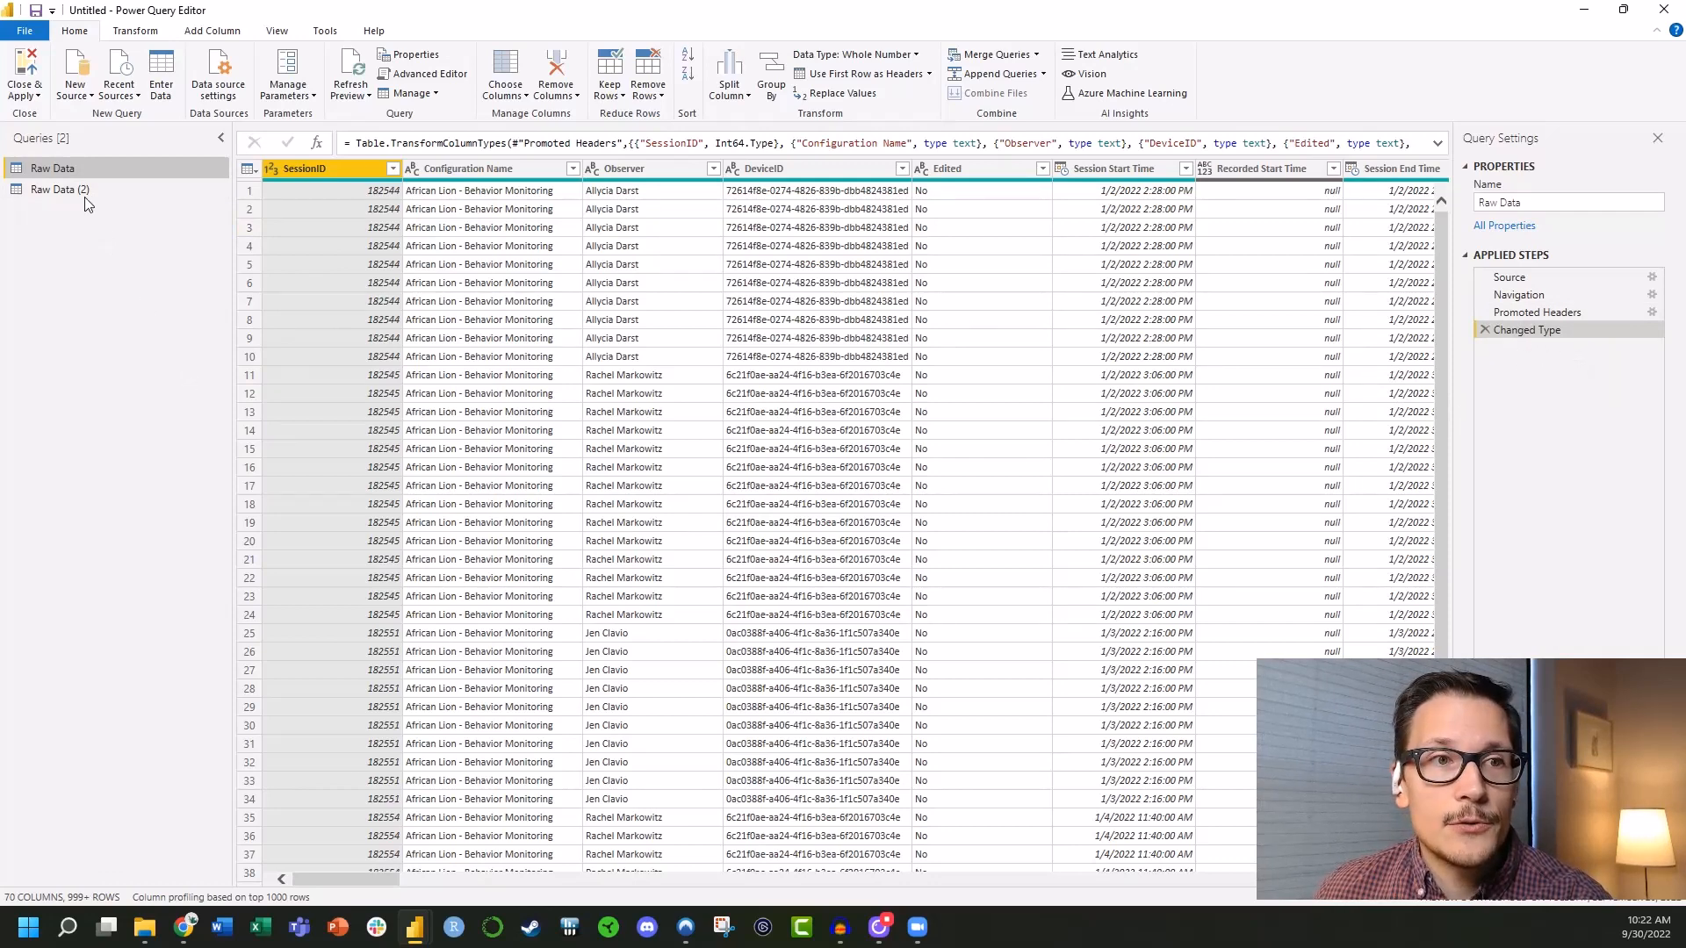
Create a new query that references Raw Data and delete the duplicate query Raw Data (2).
{"action": "right_click", "coordinate": [66, 170]}
{"action": "left_click", "coordinate": [138, 337]}
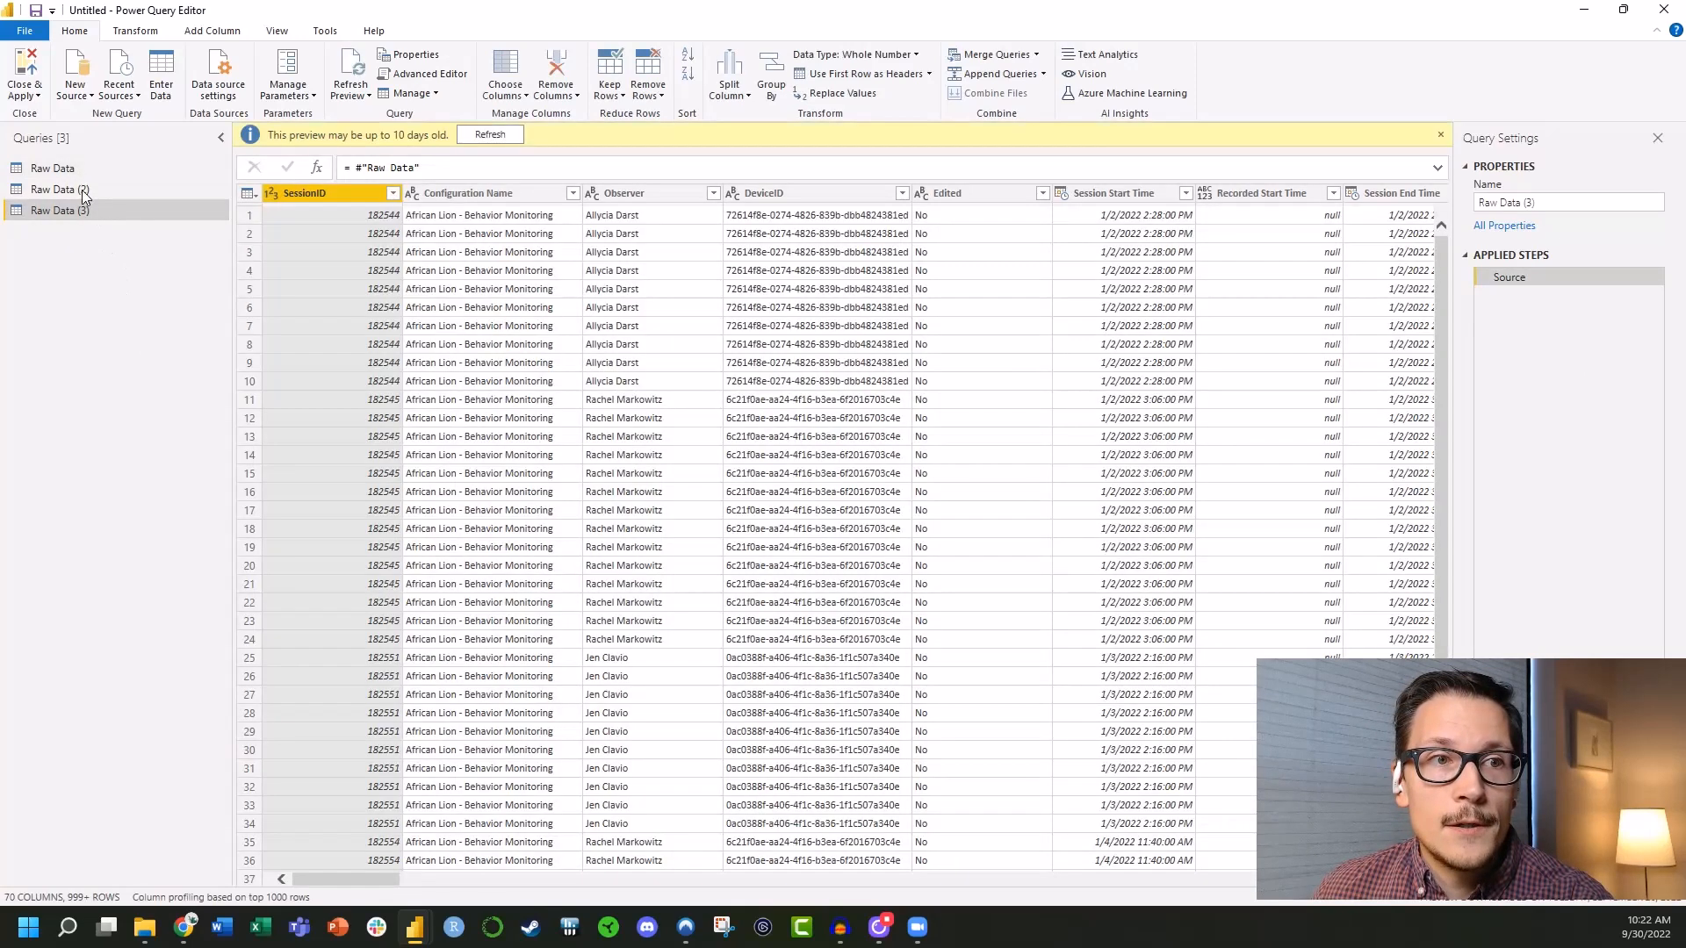
{"action": "right_click", "coordinate": [82, 190]}
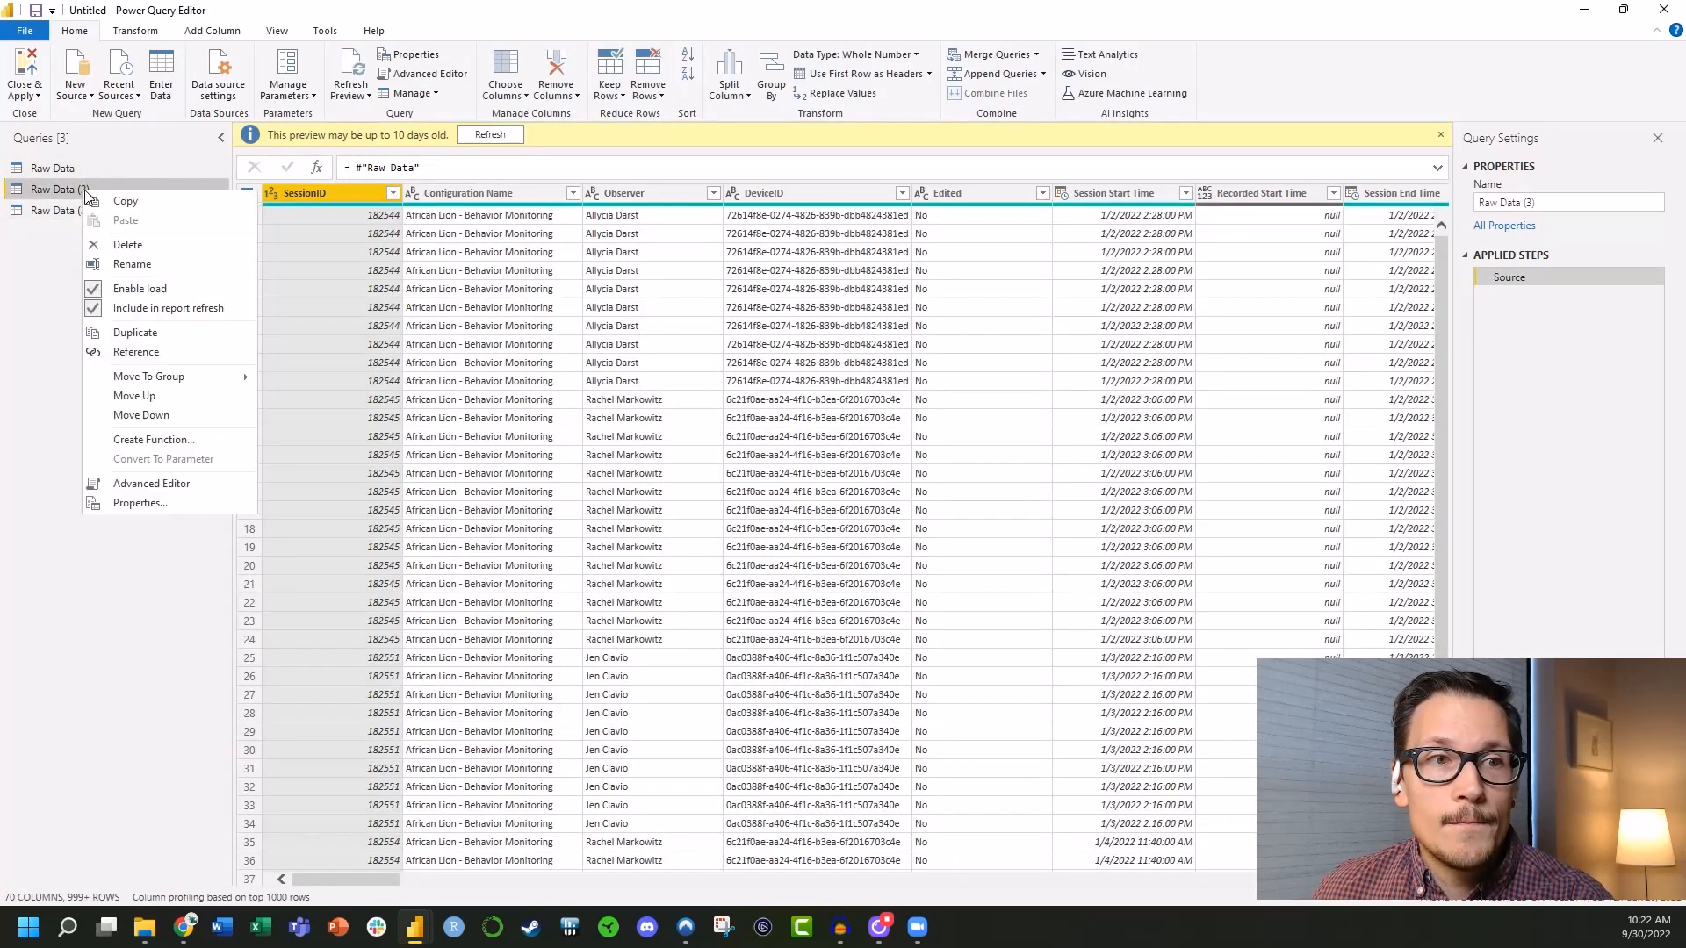
{"action": "left_click", "coordinate": [127, 245]}
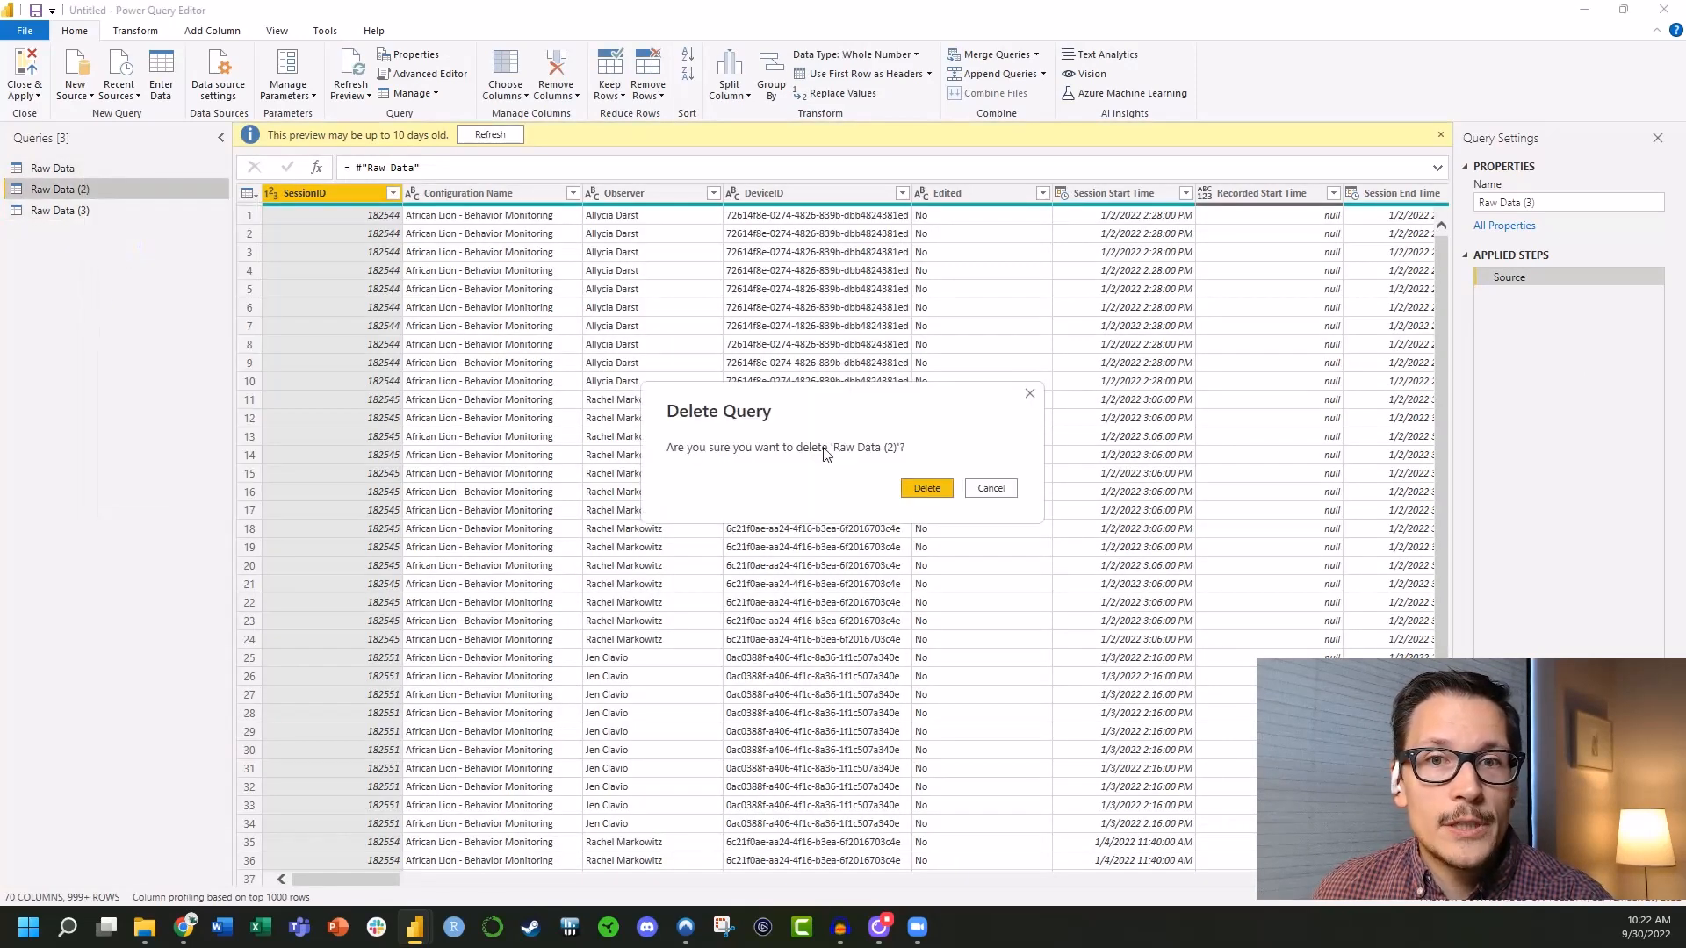
{"action": "left_click", "coordinate": [924, 488]}
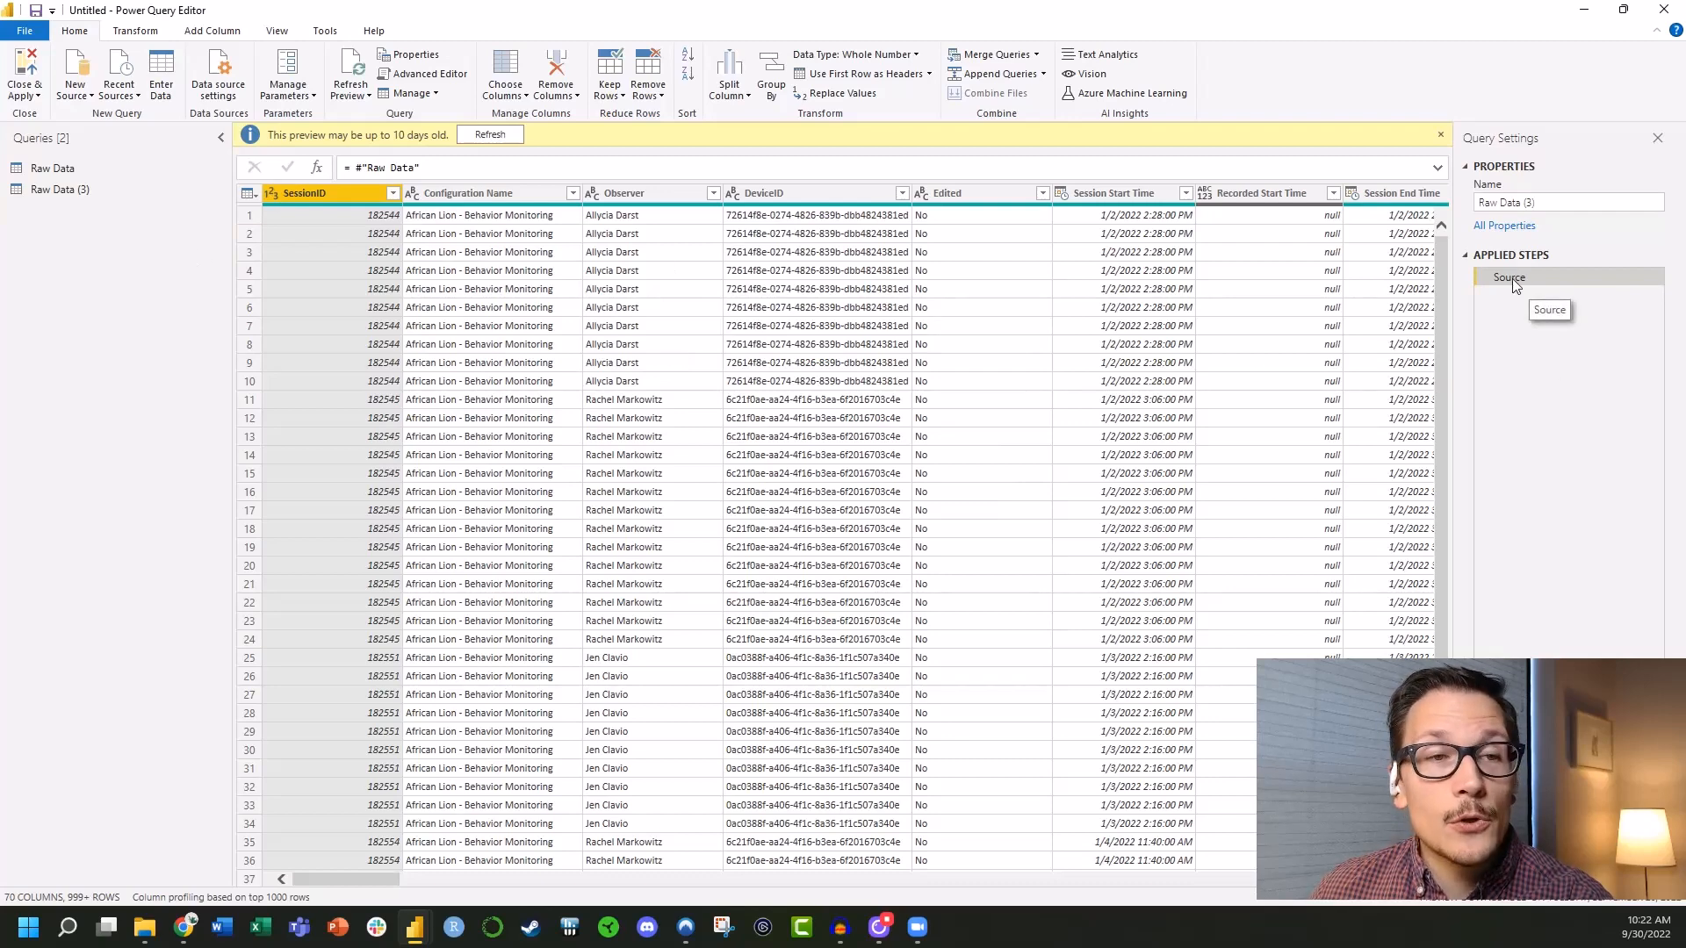
Compare the referenced query with Raw Data, dismiss its preview notice, and rename it as Behavior Percent.
{"action": "left_click", "coordinate": [97, 171]}
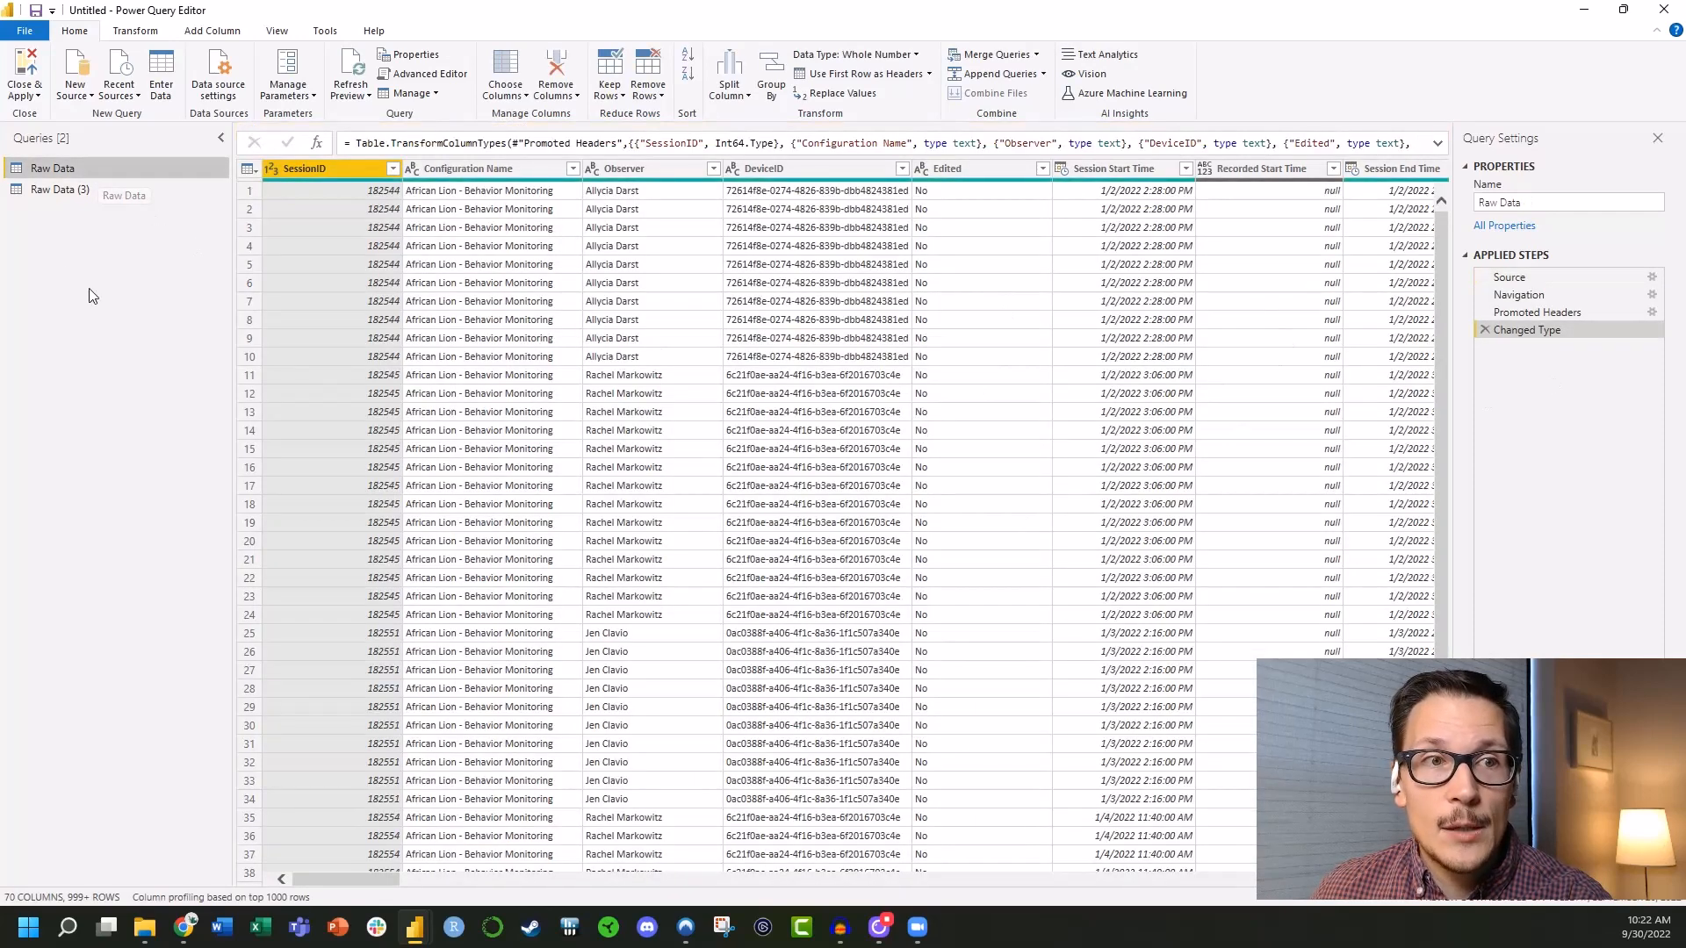
{"action": "left_click", "coordinate": [70, 189]}
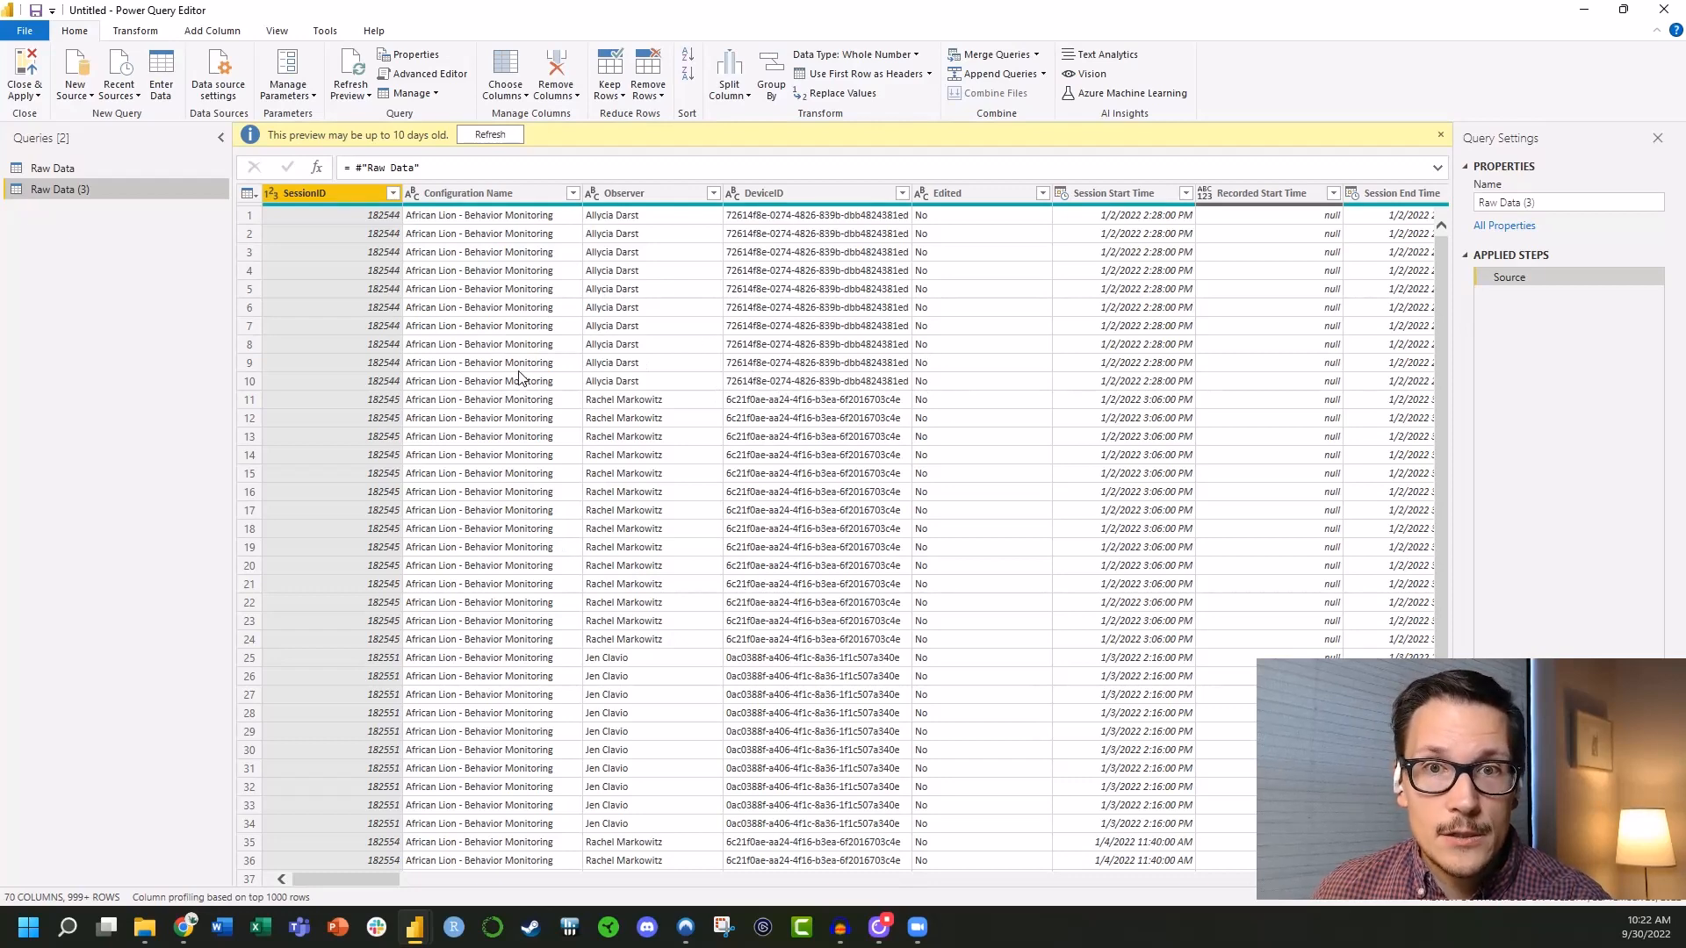
{"action": "left_click", "coordinate": [1440, 135]}
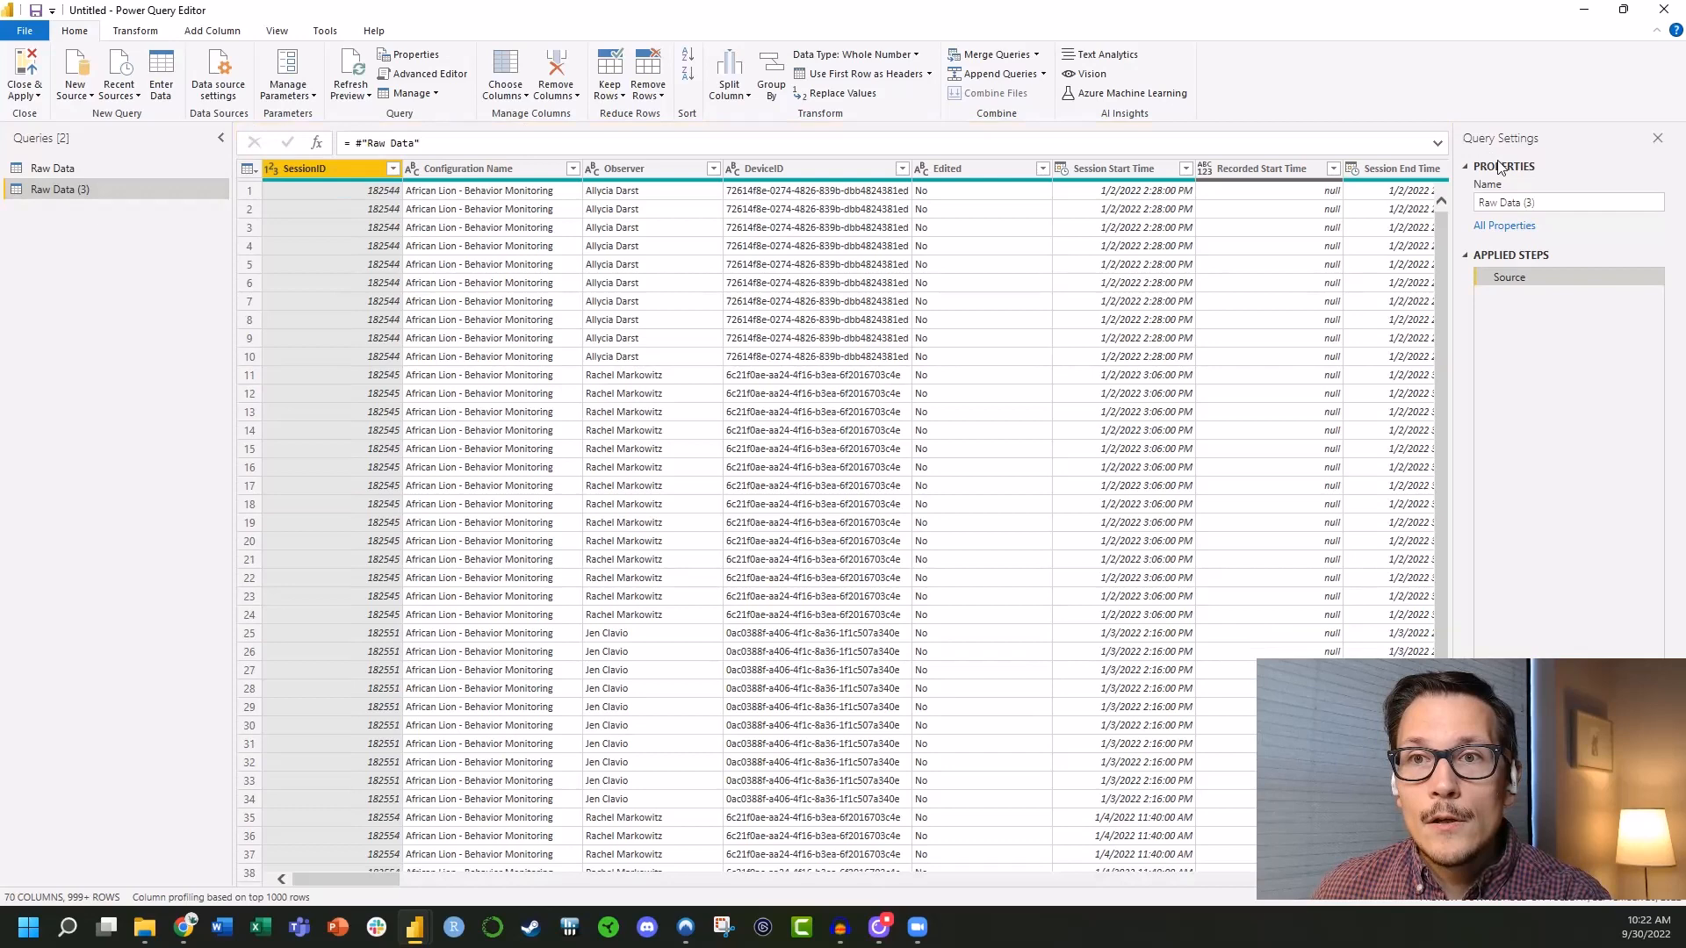
{"action": "left_click", "coordinate": [1542, 205]}
{"action": "type", "text": "Behavior Percent"}
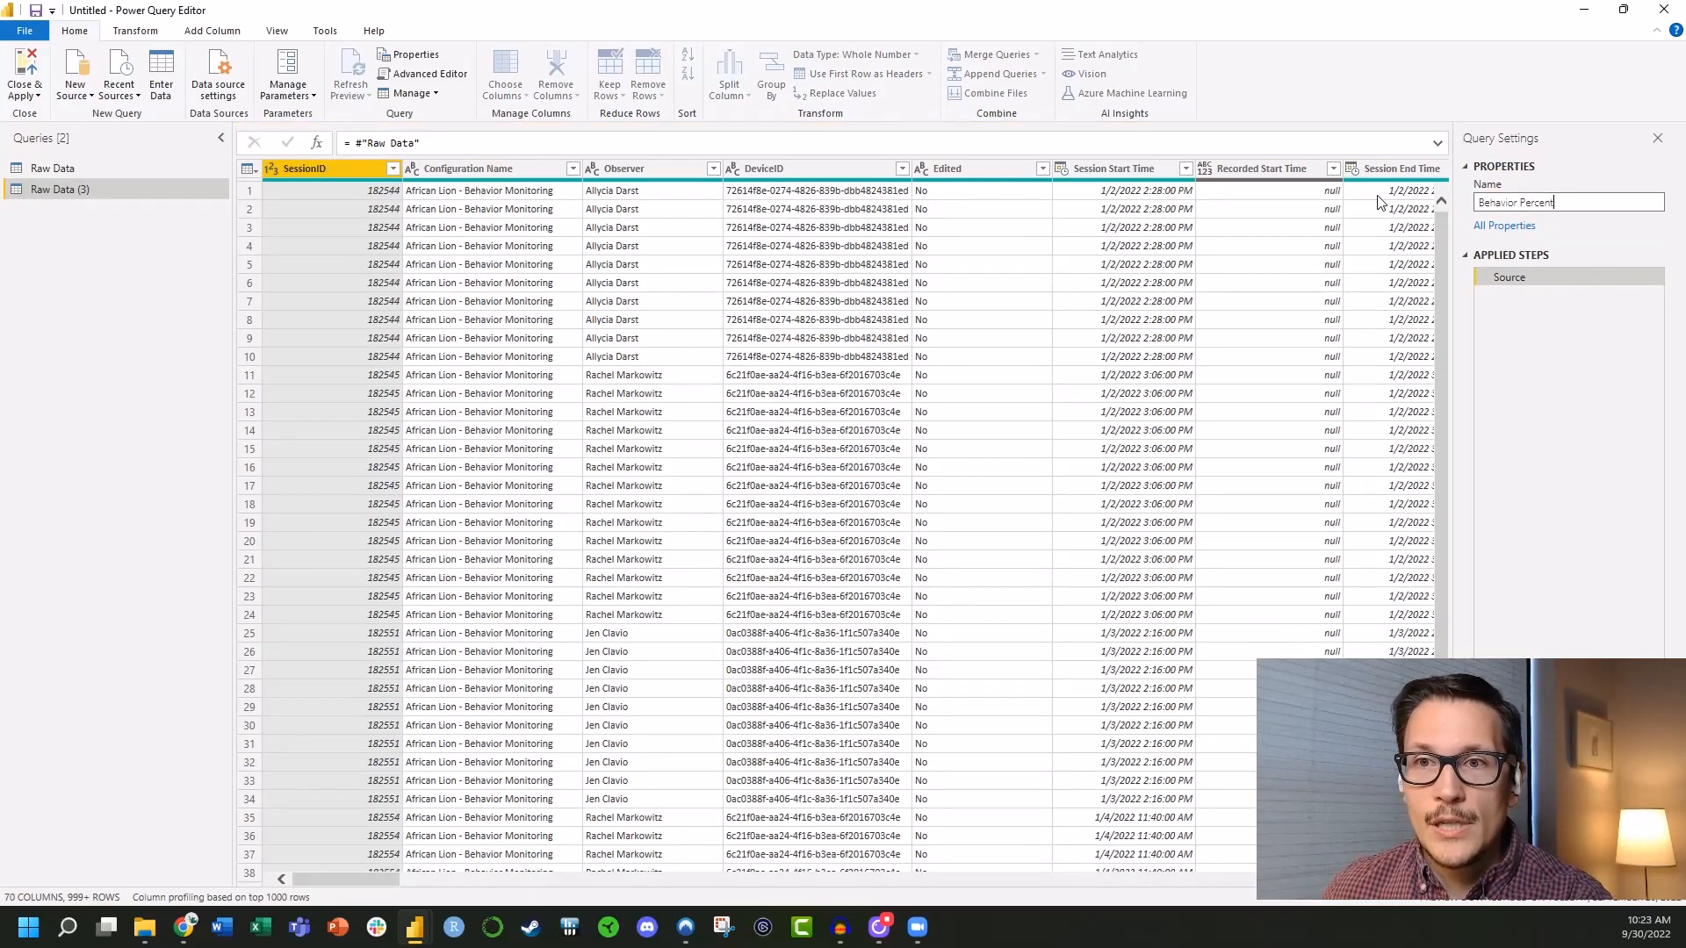
{"action": "key", "text": "Return"}
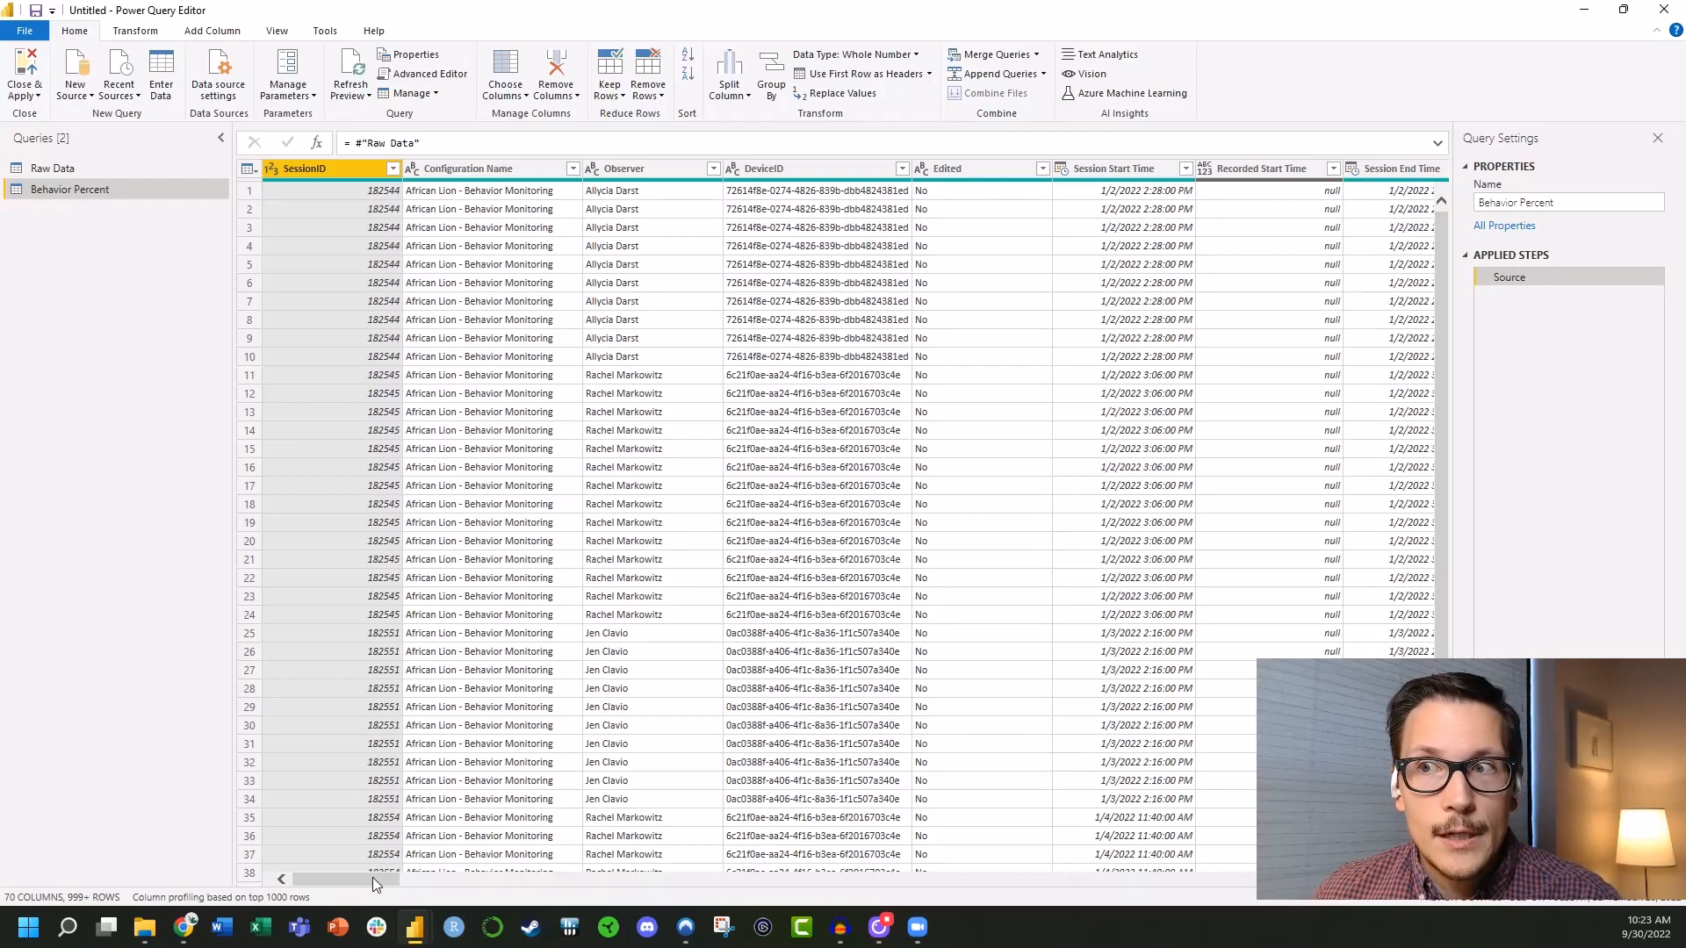
Filter the Channel Type column of the Behavior Percent query to keep only Interval rows.
{"action": "left_click_drag", "start_coordinate": [372, 877], "coordinate": [634, 904]}
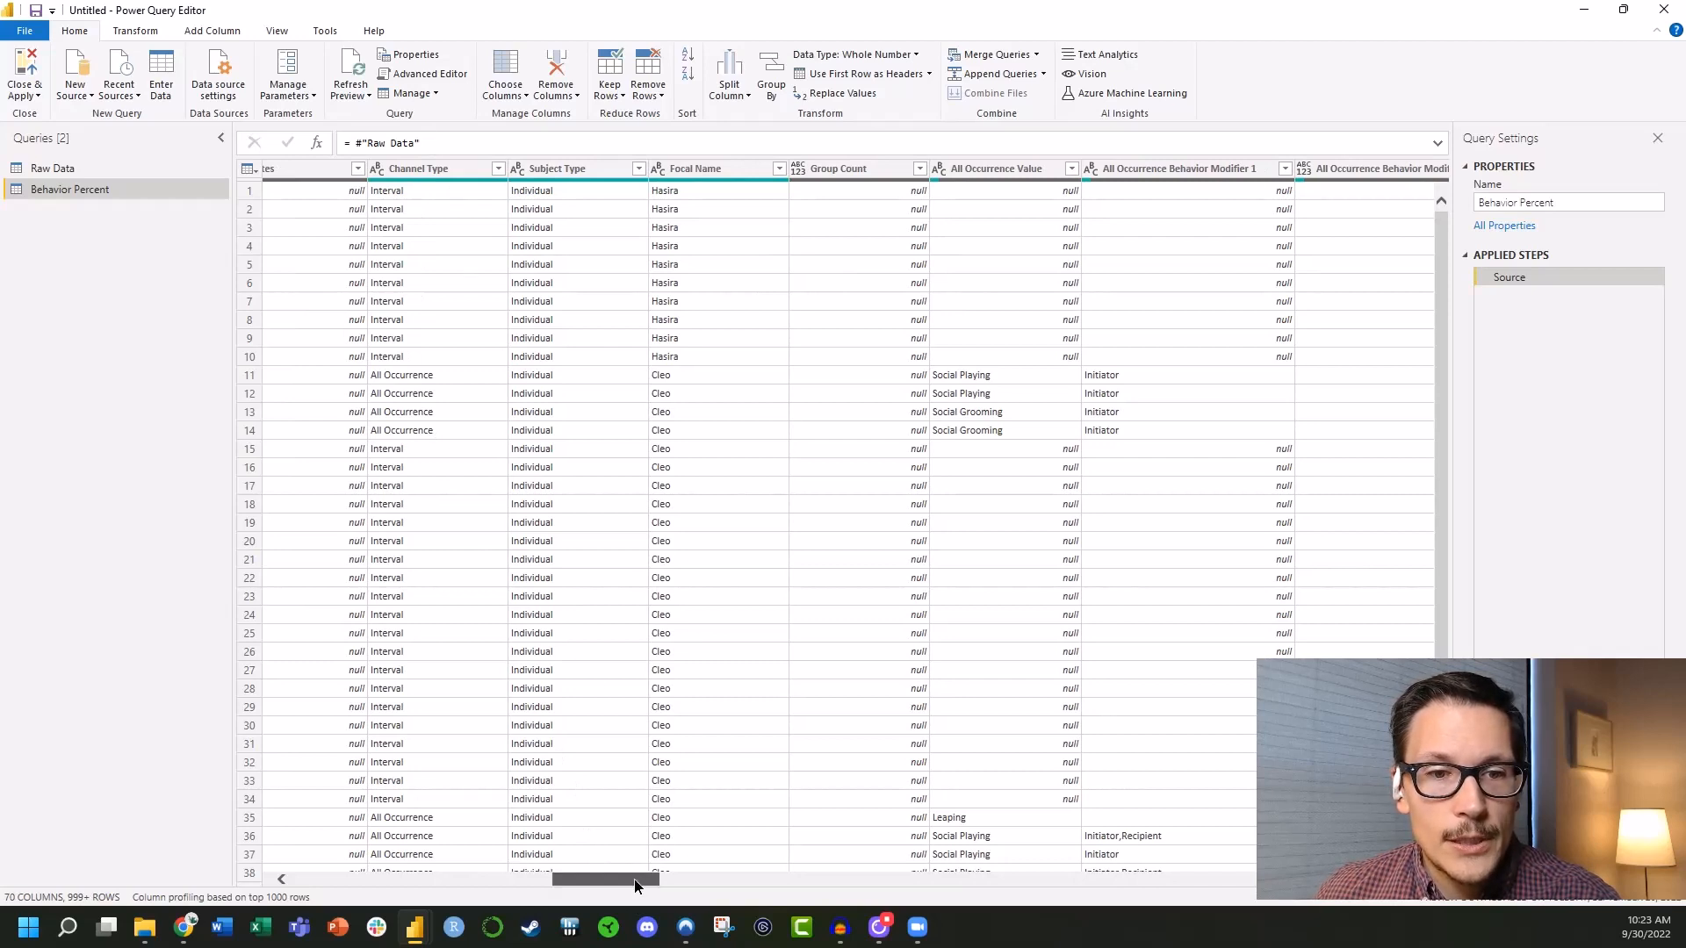
{"action": "left_click_drag", "start_coordinate": [634, 878], "coordinate": [607, 881]}
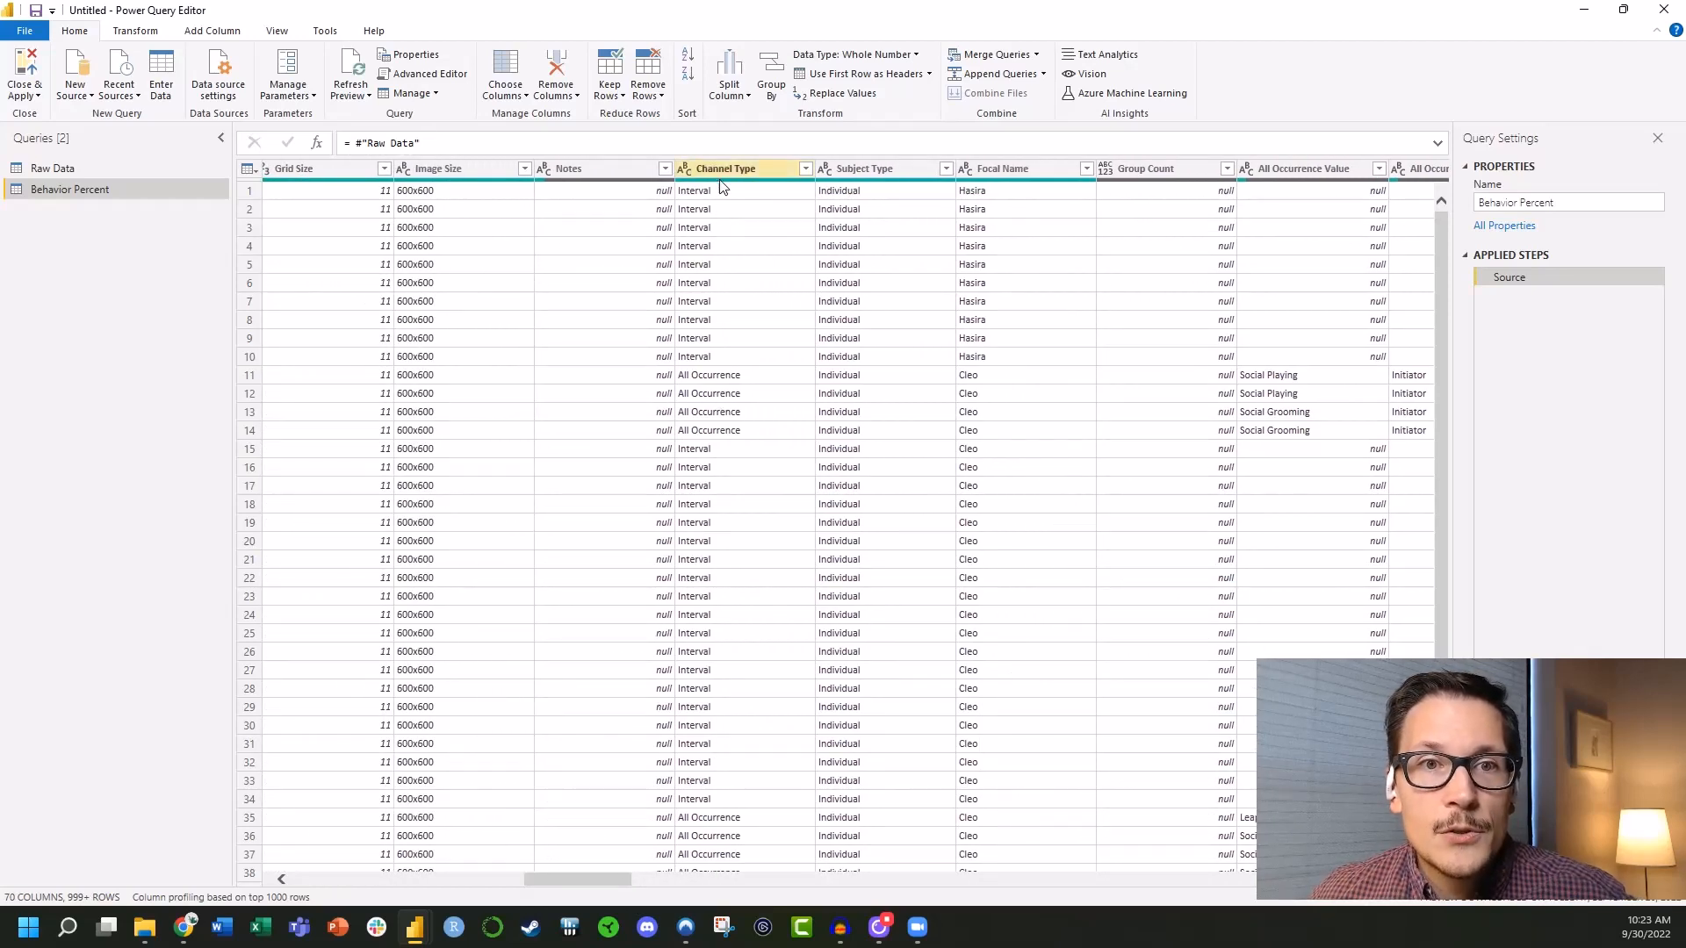
{"action": "left_click", "coordinate": [805, 168]}
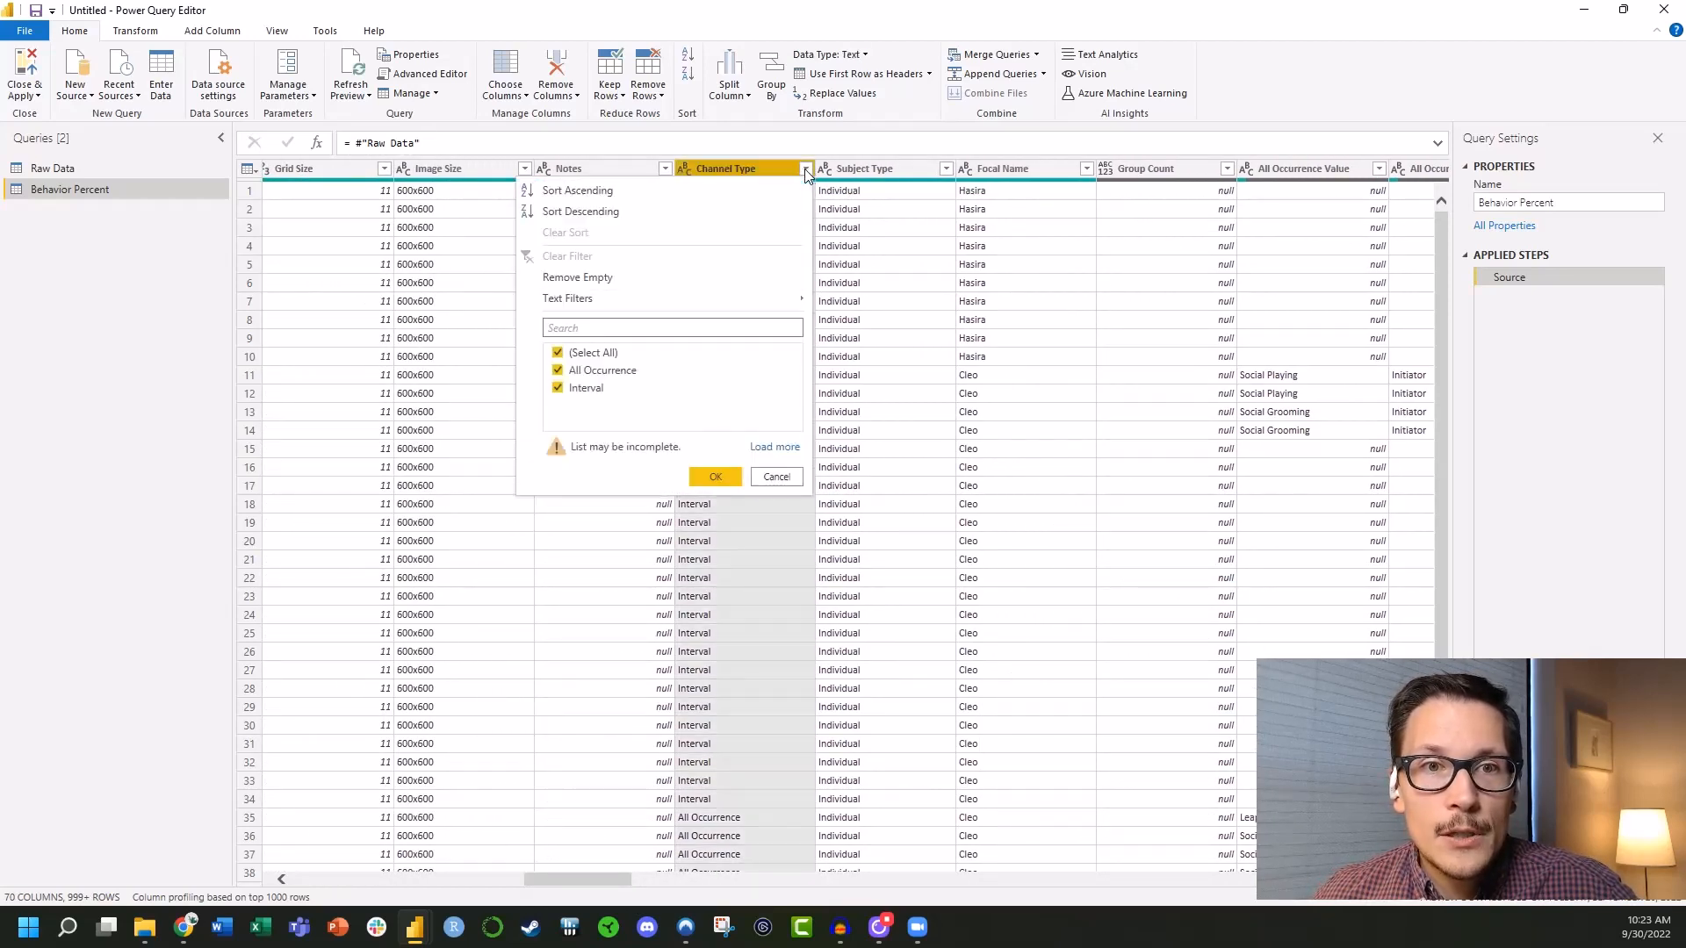
{"action": "left_click", "coordinate": [559, 353]}
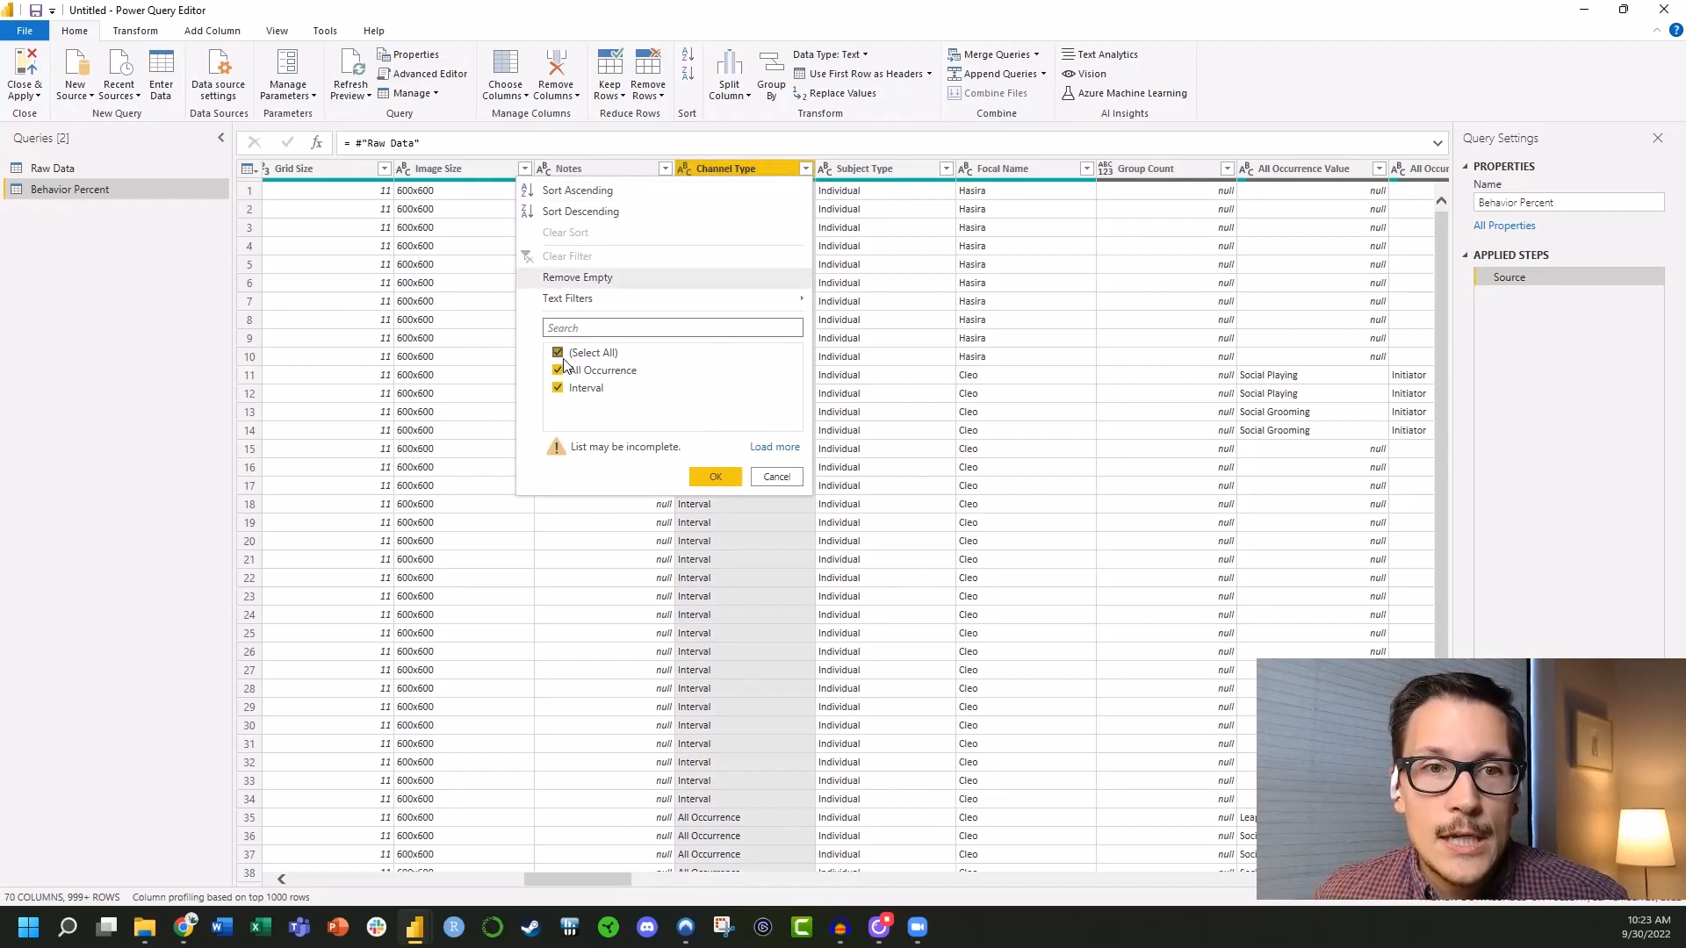
{"action": "left_click", "coordinate": [557, 388]}
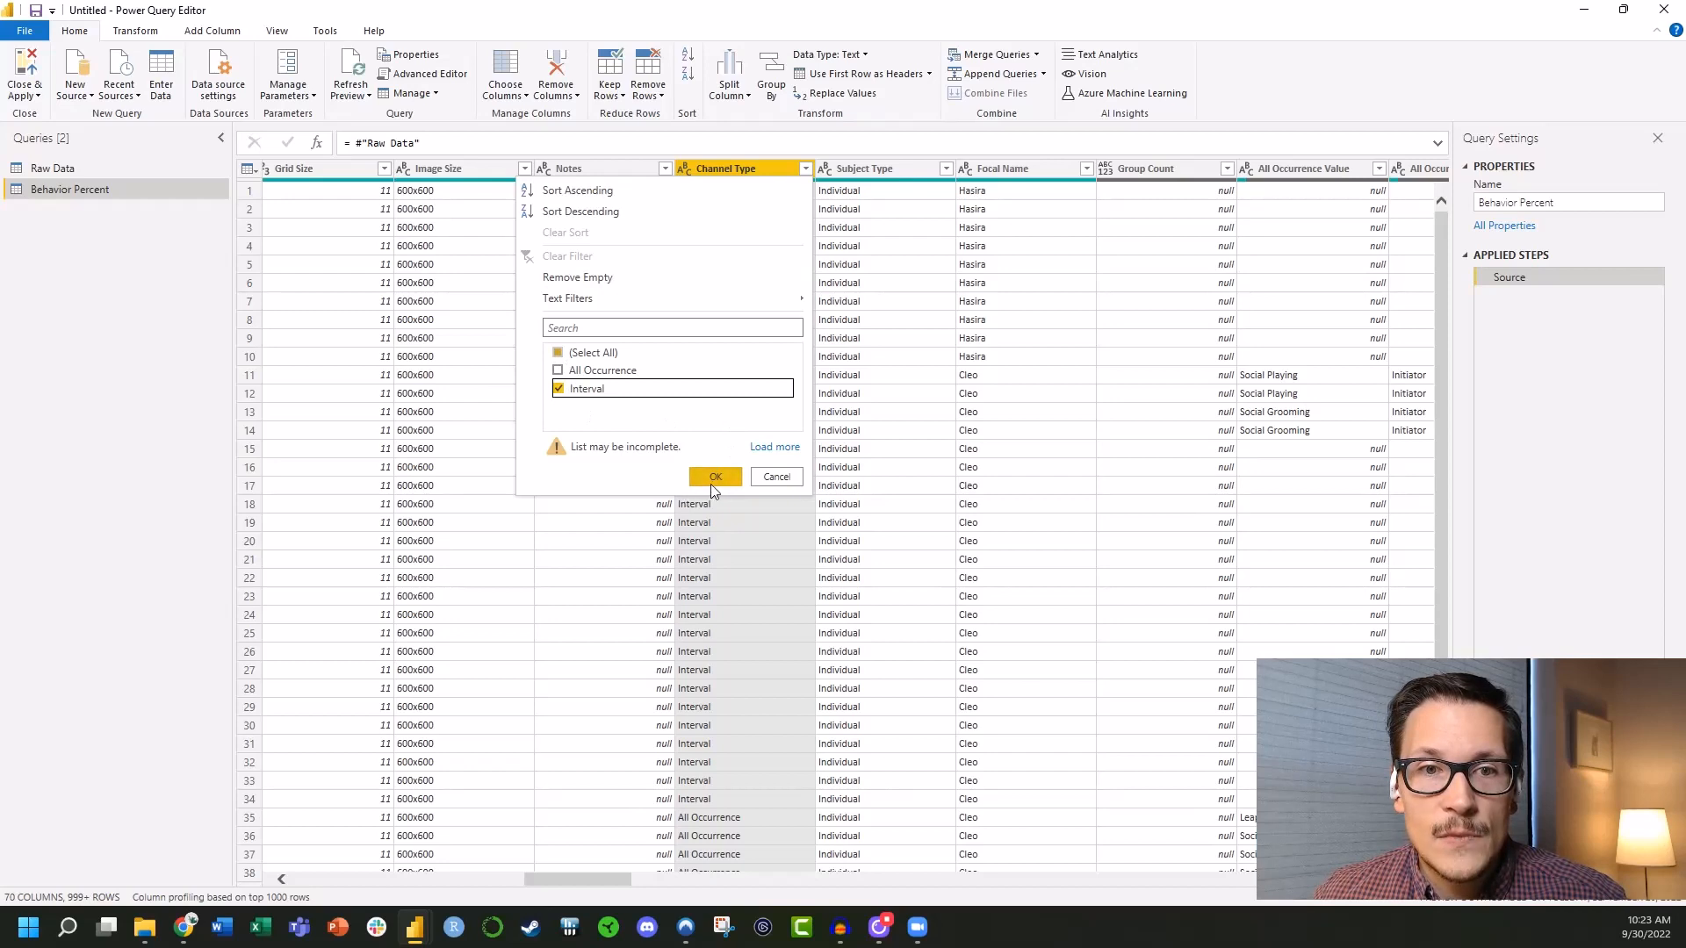
{"action": "left_click", "coordinate": [715, 481]}
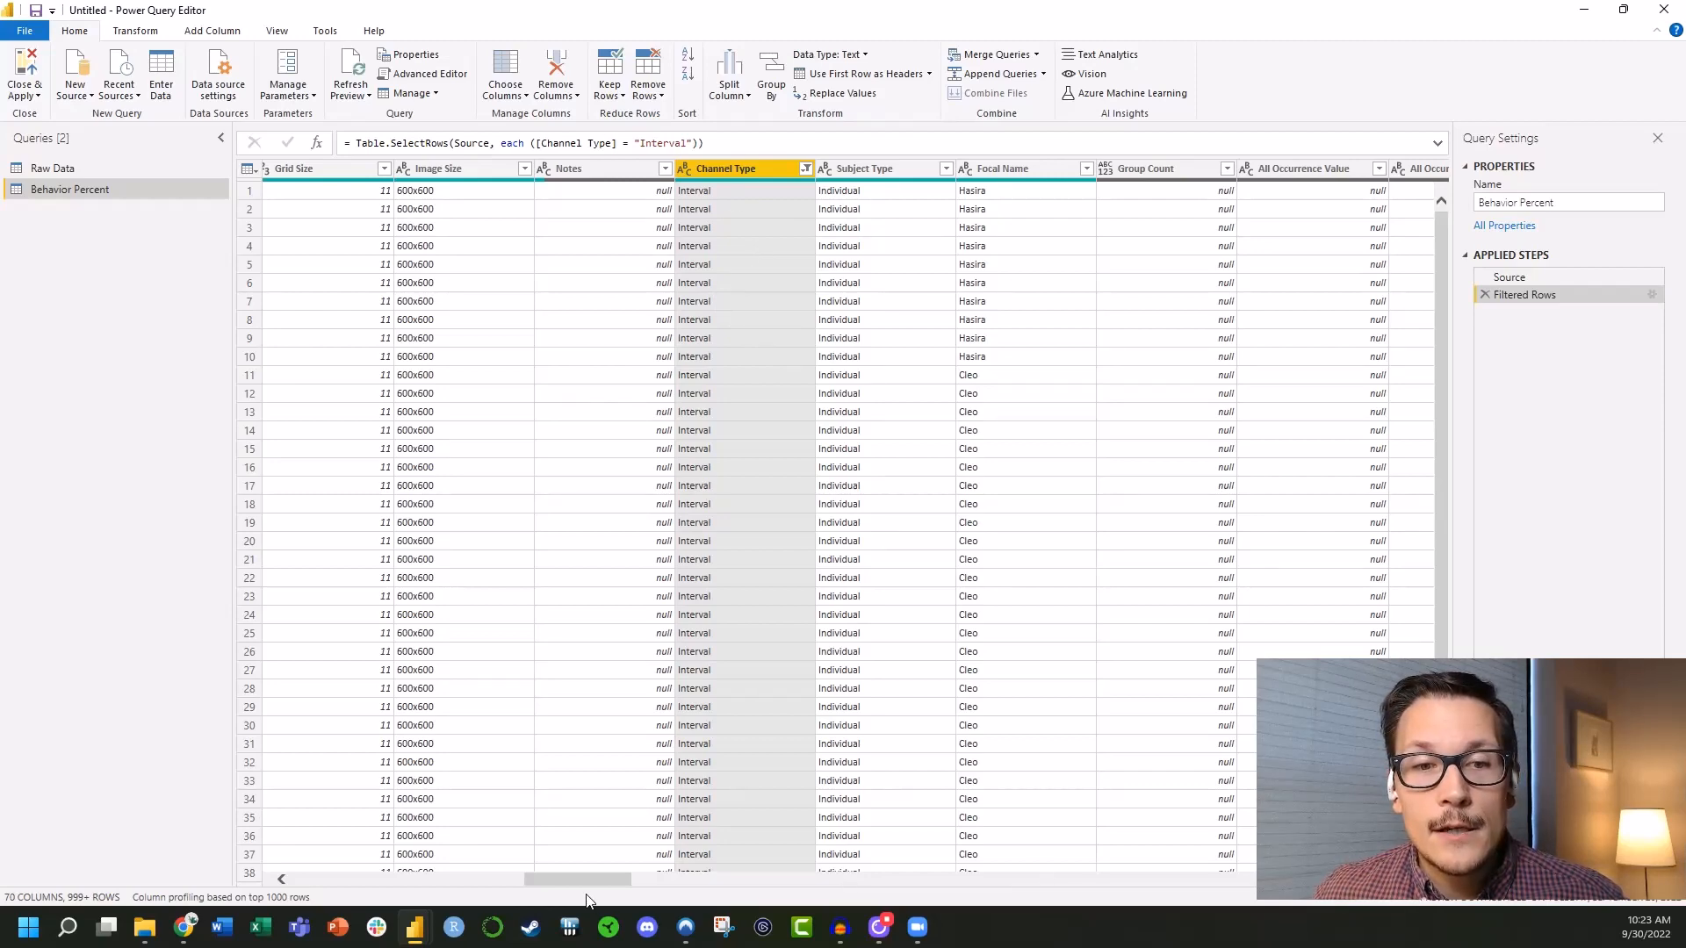
Reduce the Behavior Percent query to the columns SessionID, Focal Name and Interval Channel 1 Value.
{"action": "left_click_drag", "start_coordinate": [599, 883], "coordinate": [355, 868]}
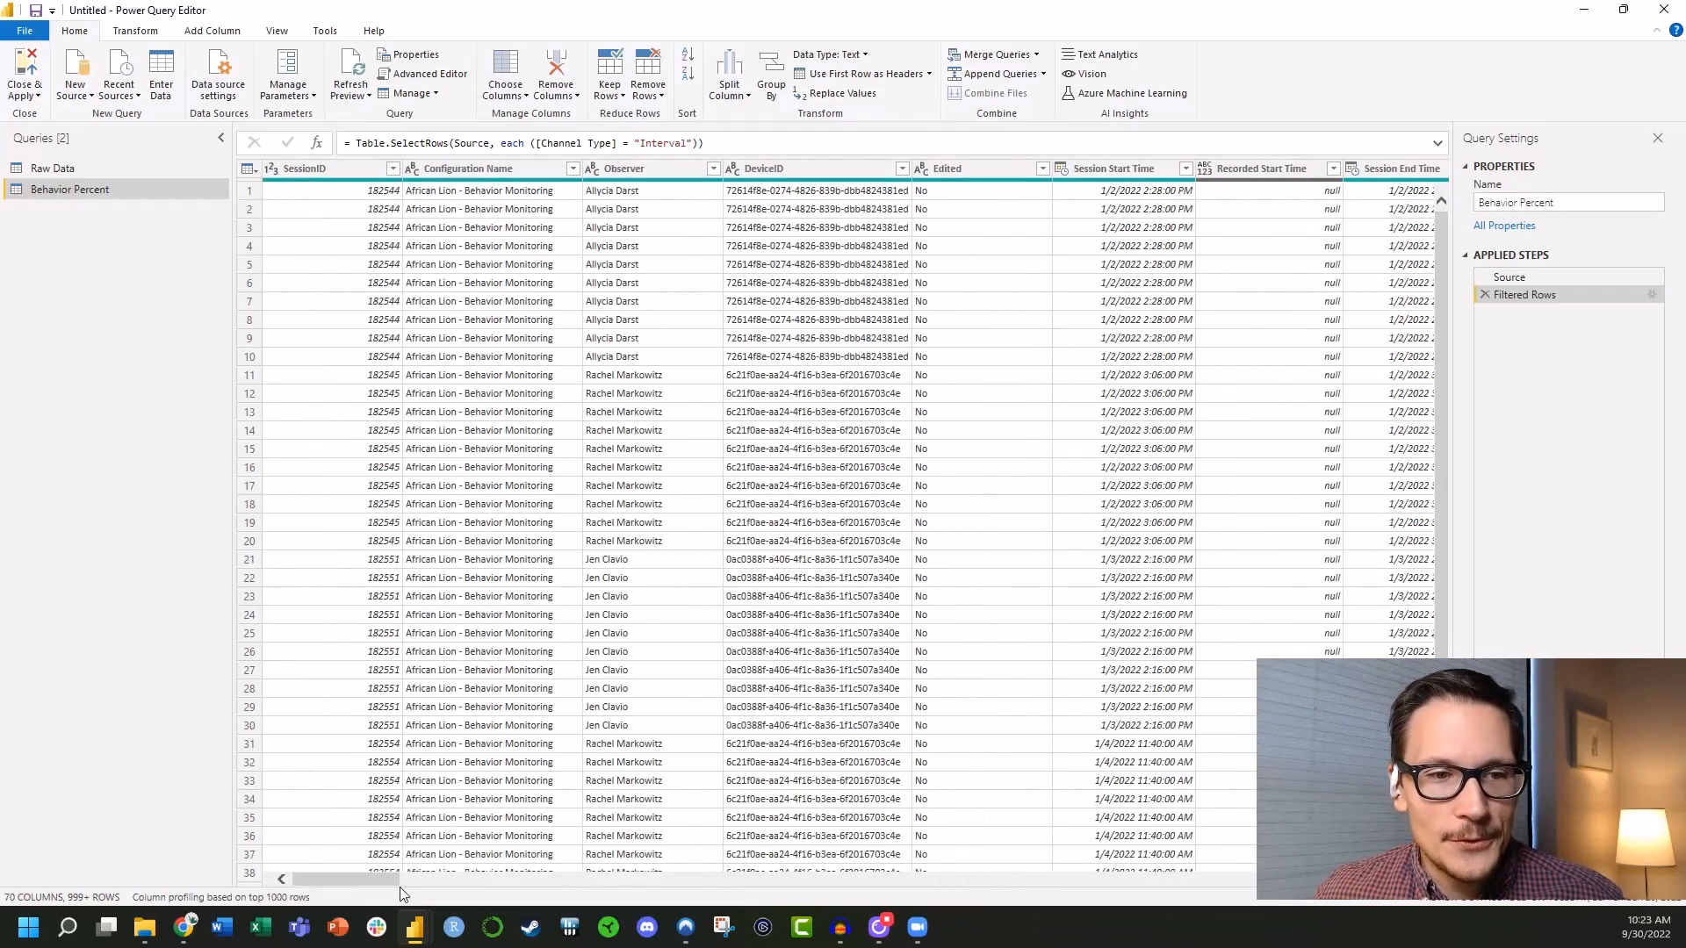
{"action": "left_click", "coordinate": [500, 72]}
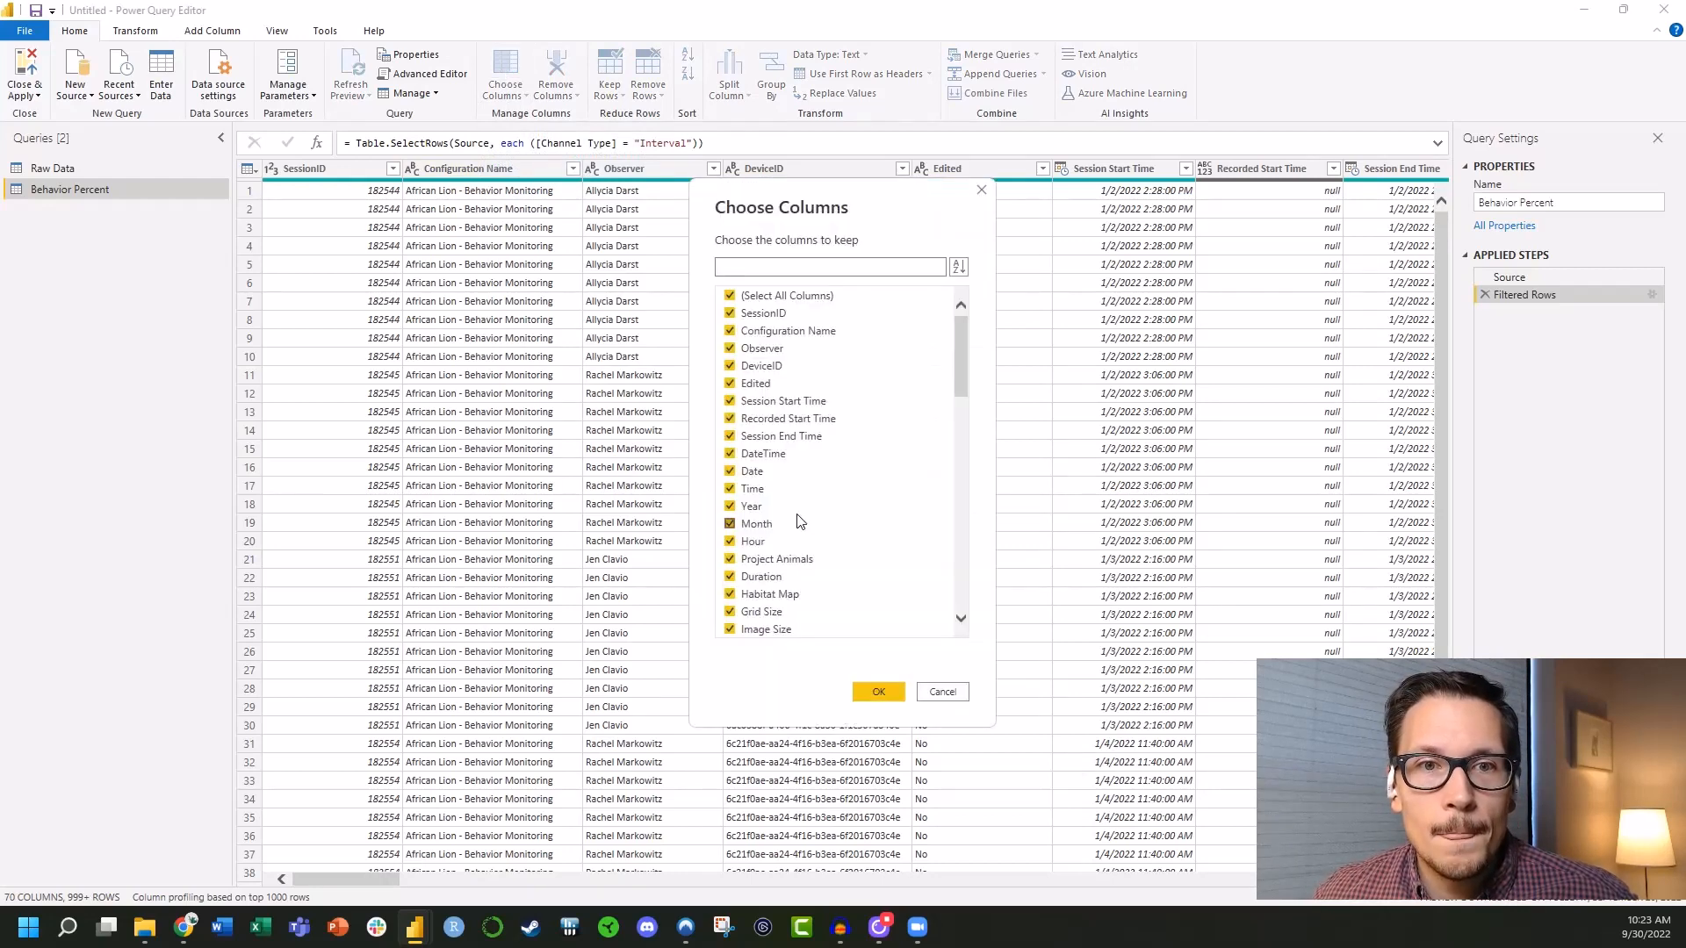
{"action": "scroll", "coordinate": [817, 509], "scroll_direction": "down", "scroll_amount": 5}
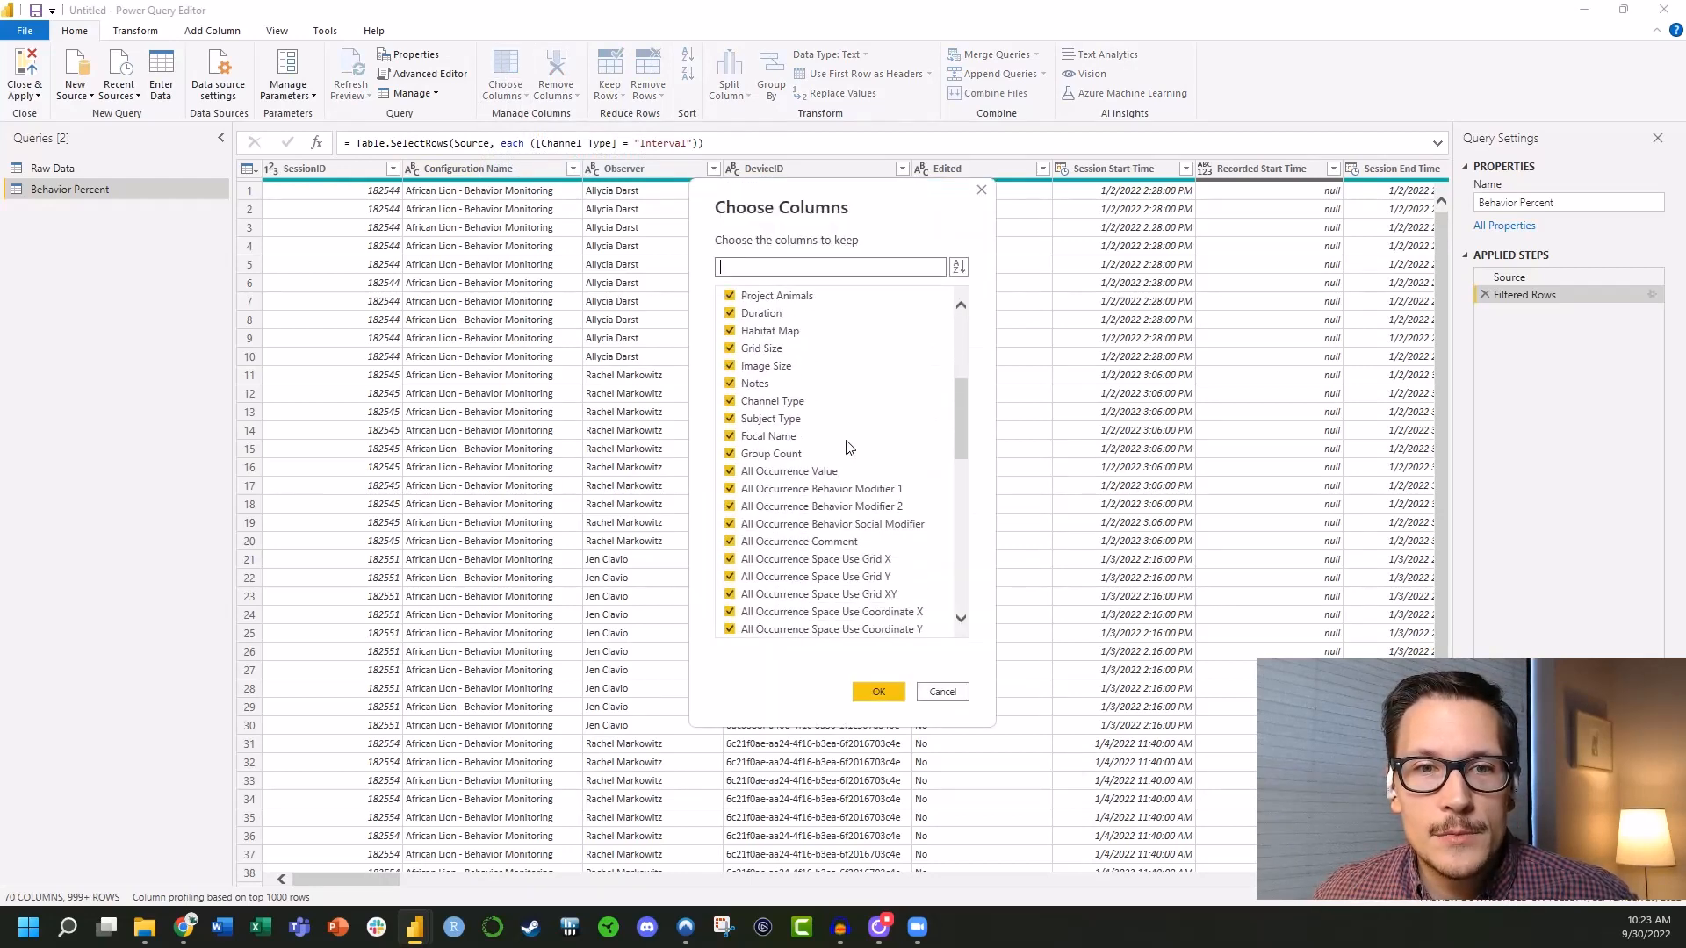
{"action": "scroll", "coordinate": [843, 444], "scroll_direction": "up", "scroll_amount": 5}
{"action": "left_click", "coordinate": [751, 295]}
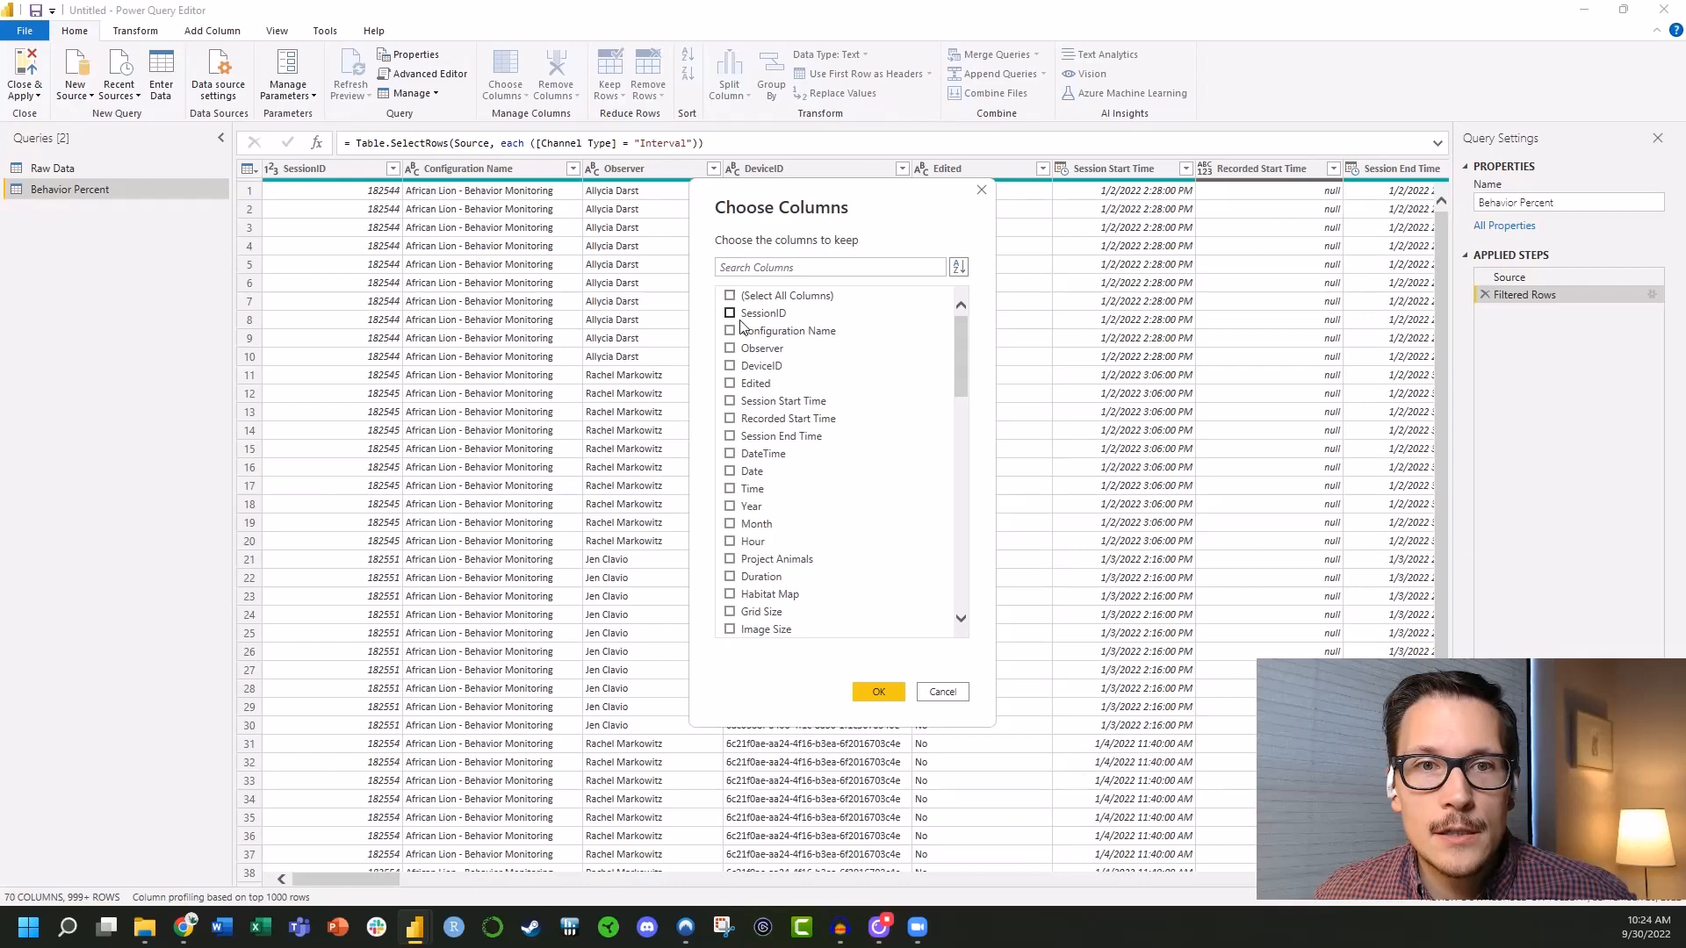
{"action": "left_click", "coordinate": [732, 316]}
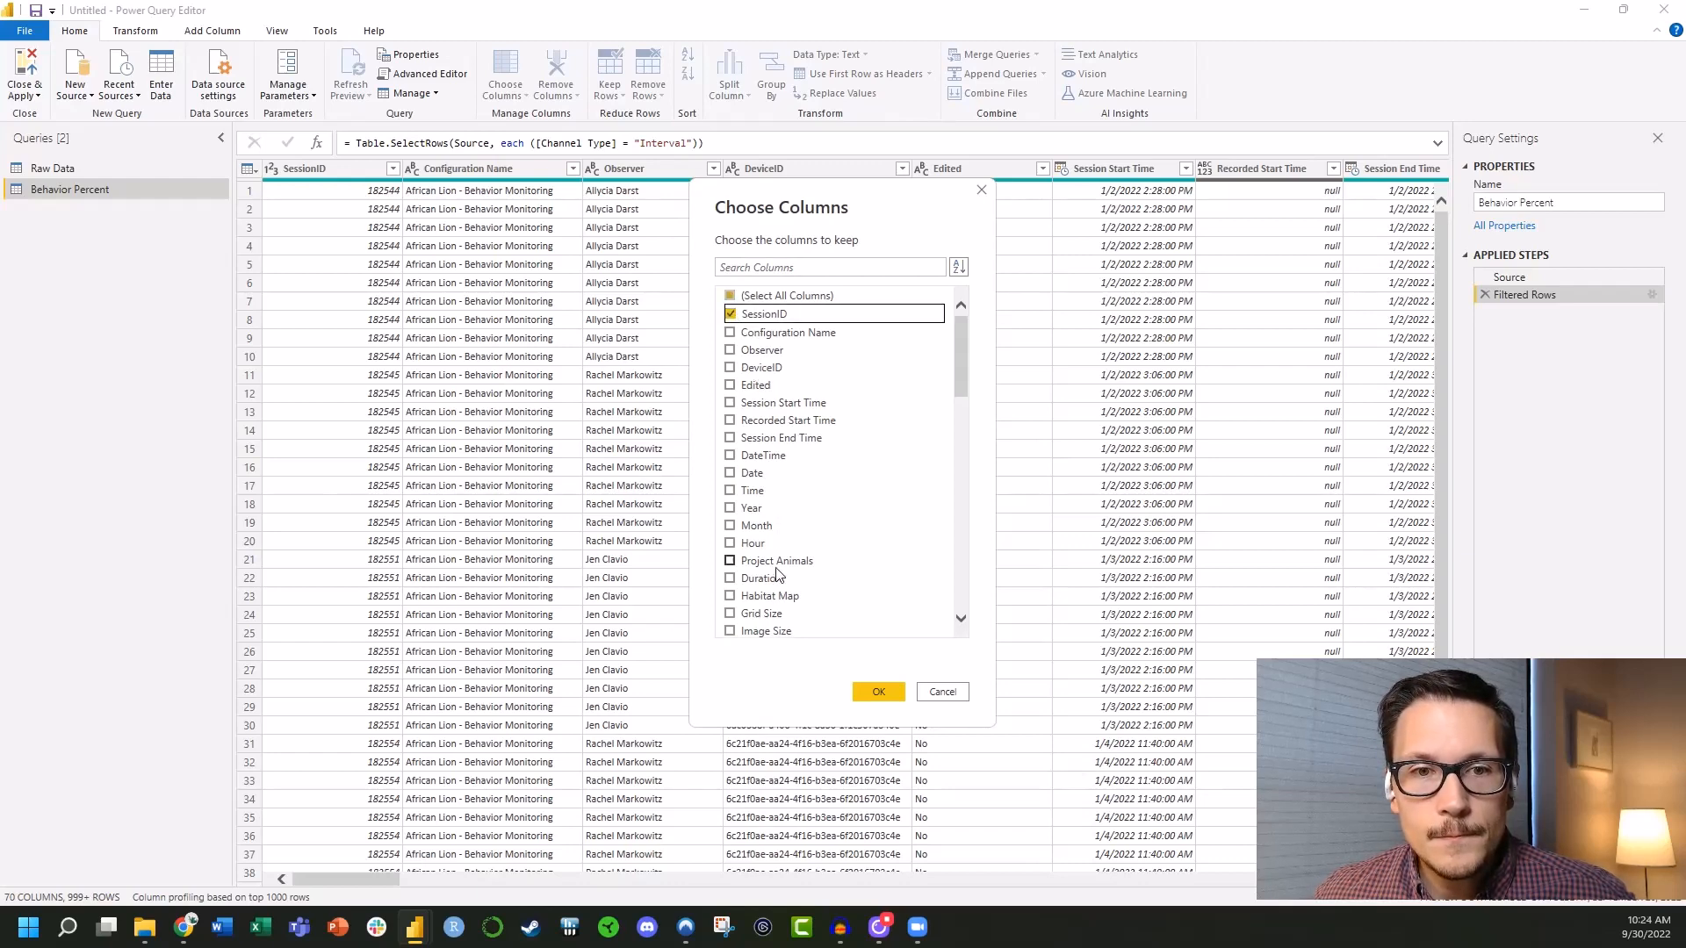
{"action": "scroll", "coordinate": [779, 567], "scroll_direction": "down", "scroll_amount": 4}
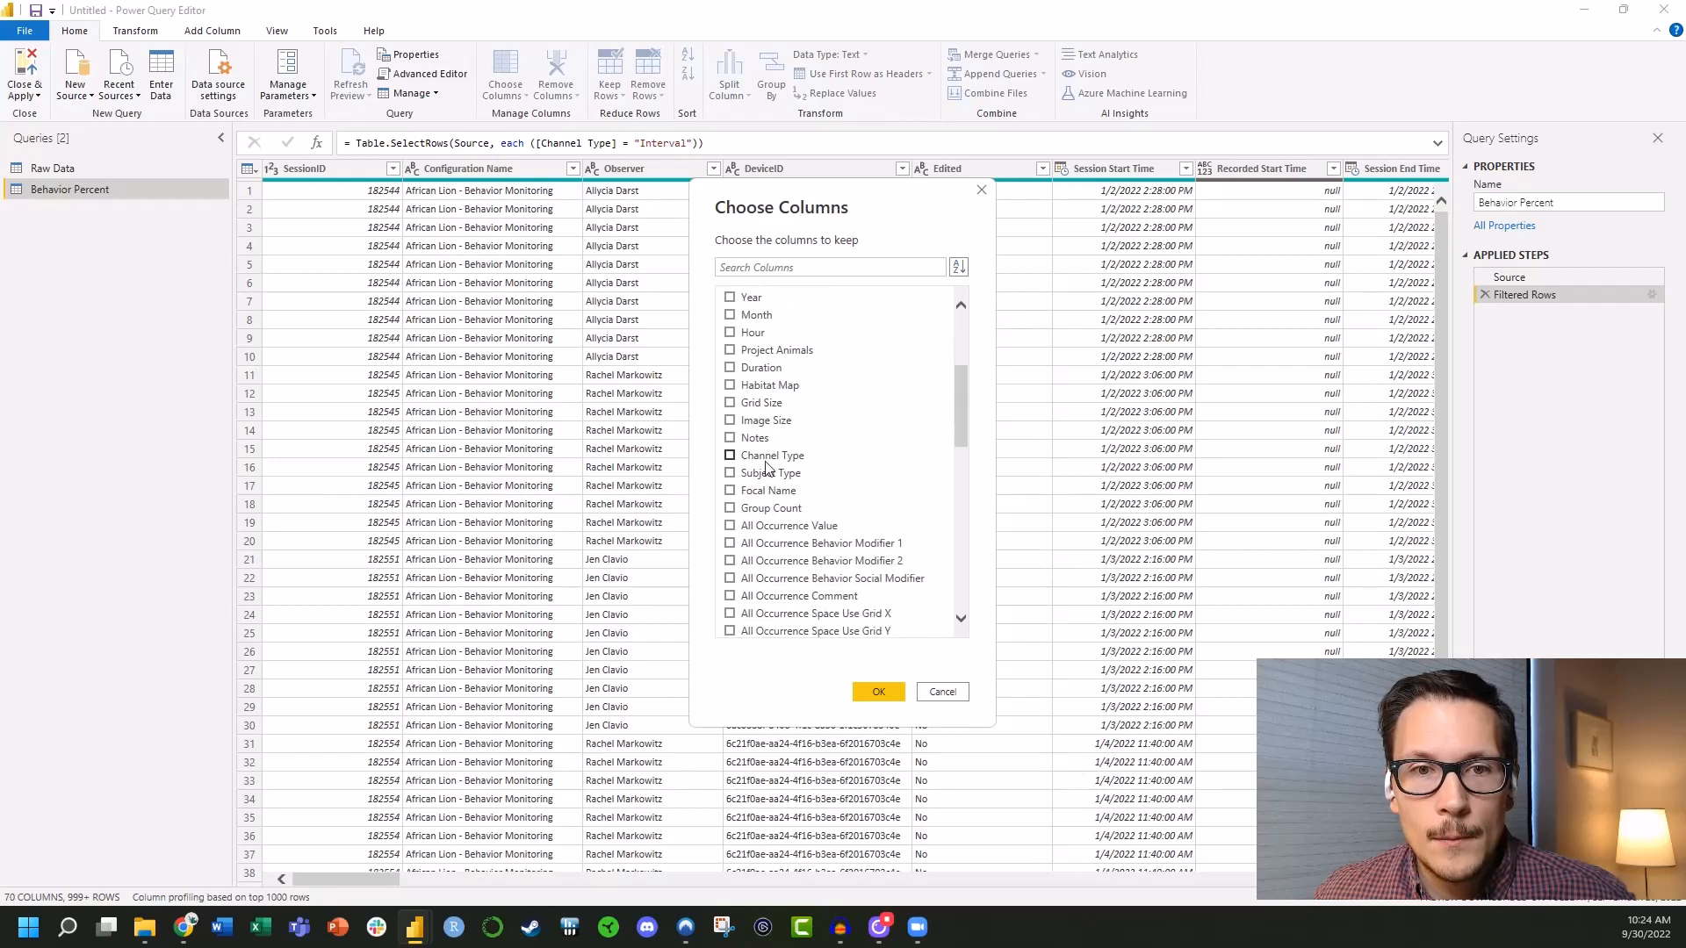
{"action": "left_click", "coordinate": [765, 492]}
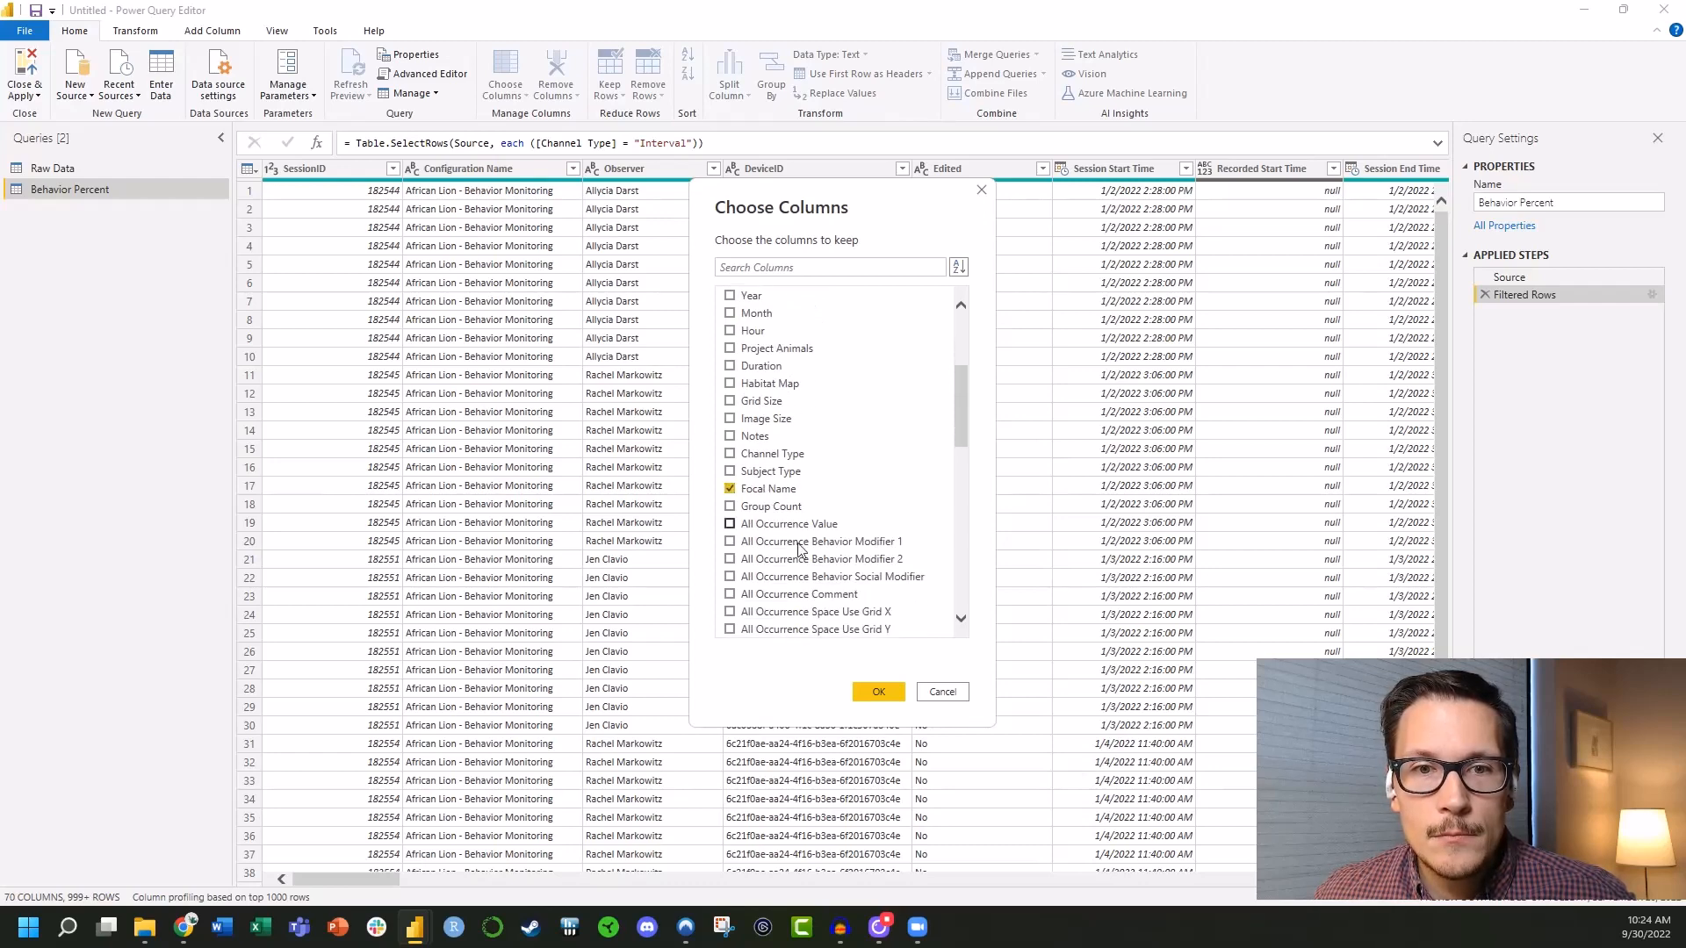
{"action": "scroll", "coordinate": [797, 546], "scroll_direction": "down", "scroll_amount": 3}
{"action": "scroll", "coordinate": [807, 584], "scroll_direction": "down", "scroll_amount": 2}
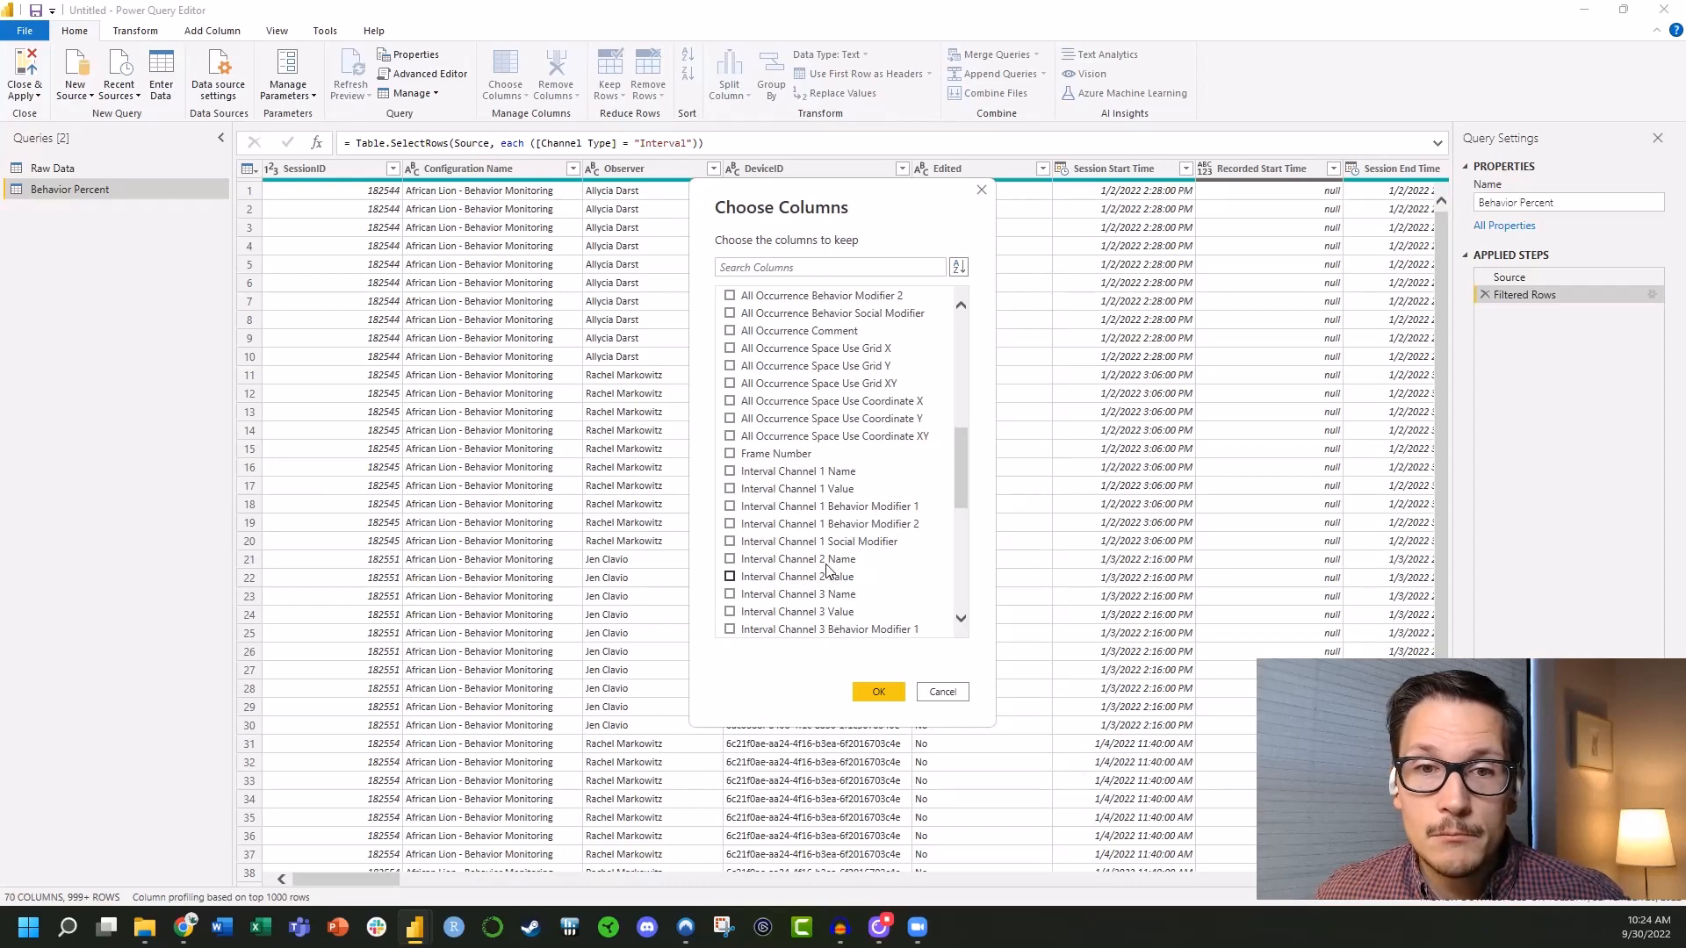
{"action": "left_click", "coordinate": [834, 489]}
{"action": "left_click", "coordinate": [862, 690]}
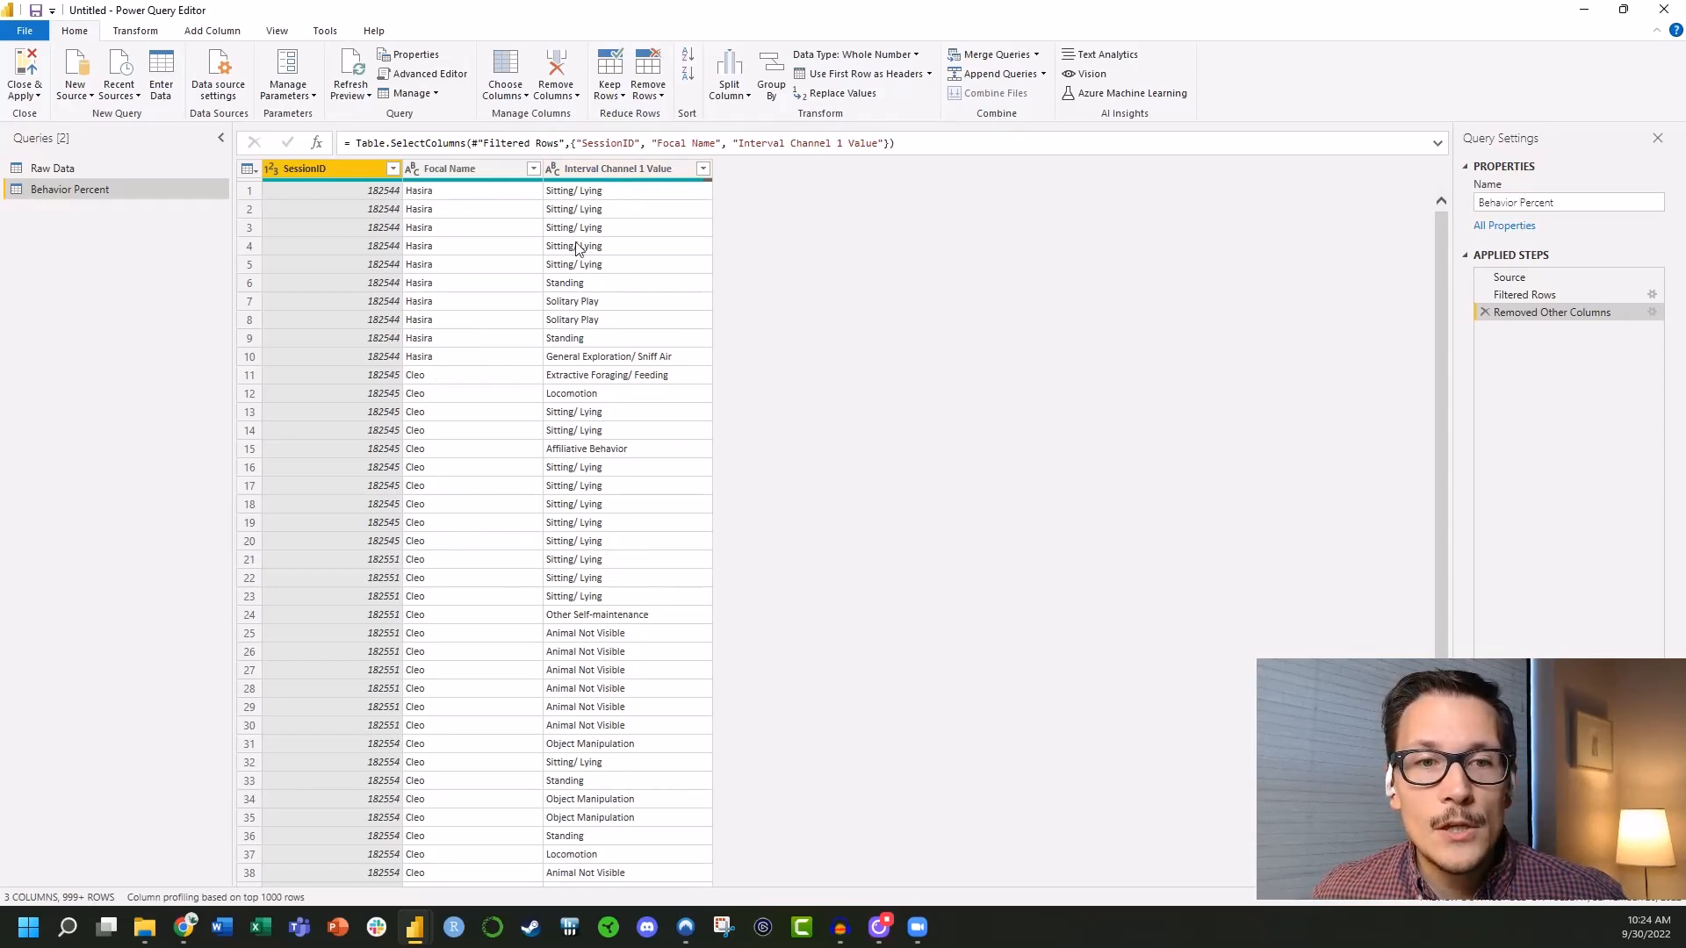
Filter the Interval Channel 1 Value column to exclude null rows.
{"action": "left_click", "coordinate": [703, 168]}
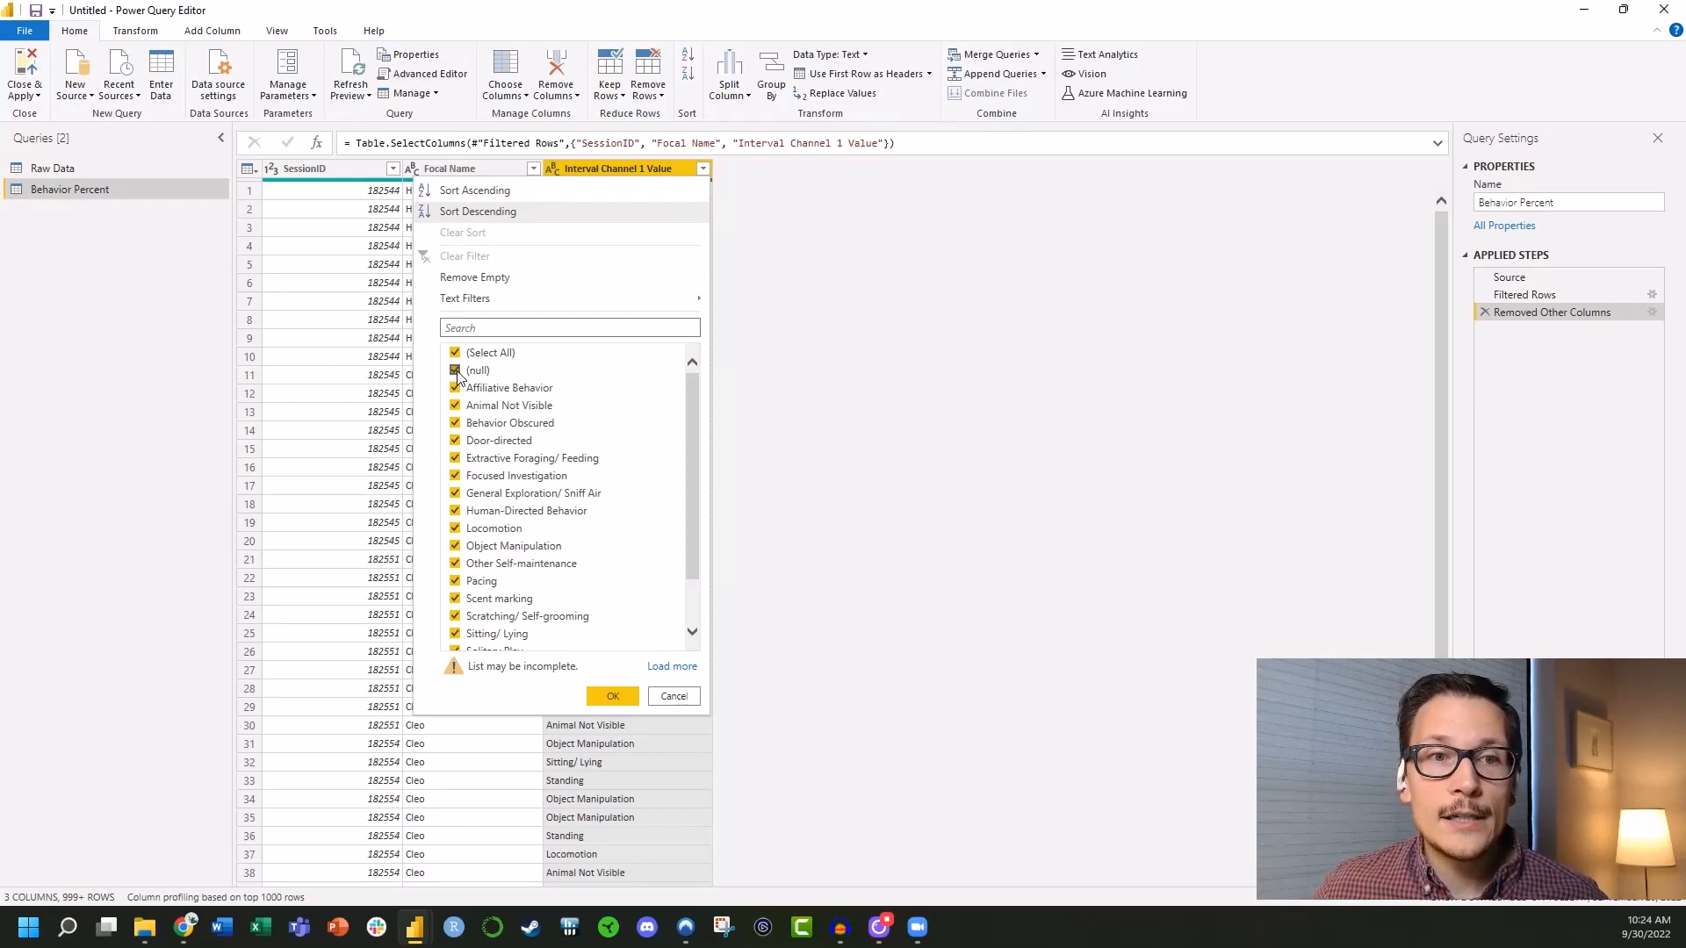
{"action": "left_click", "coordinate": [456, 371]}
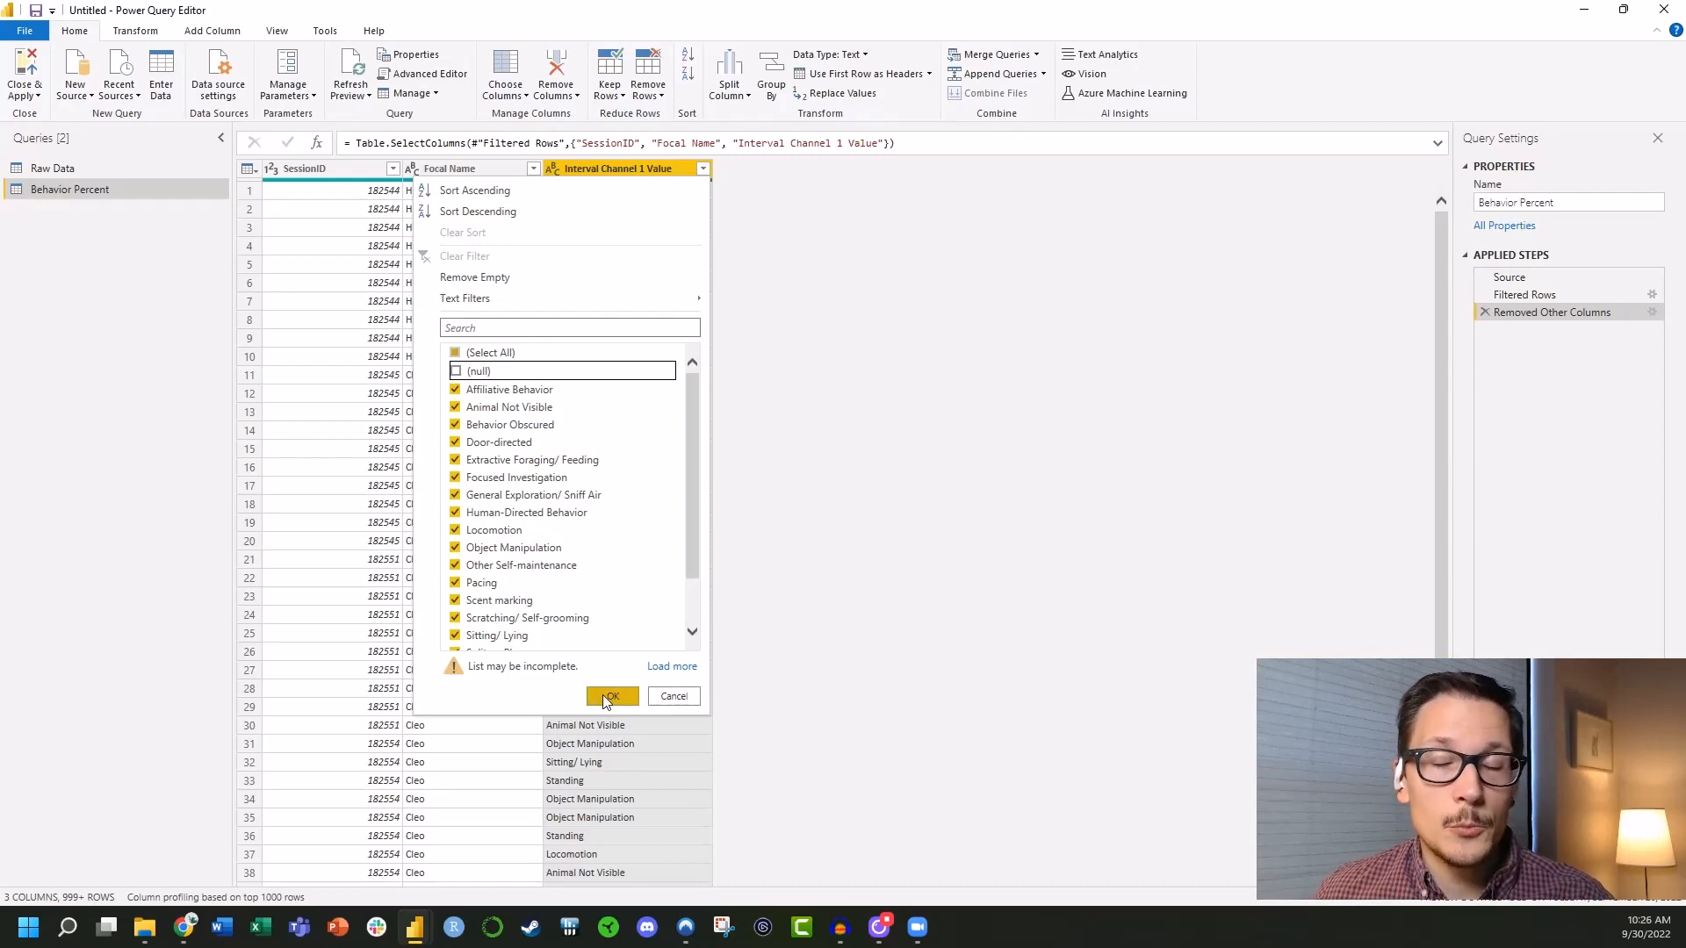
{"action": "left_click", "coordinate": [603, 694]}
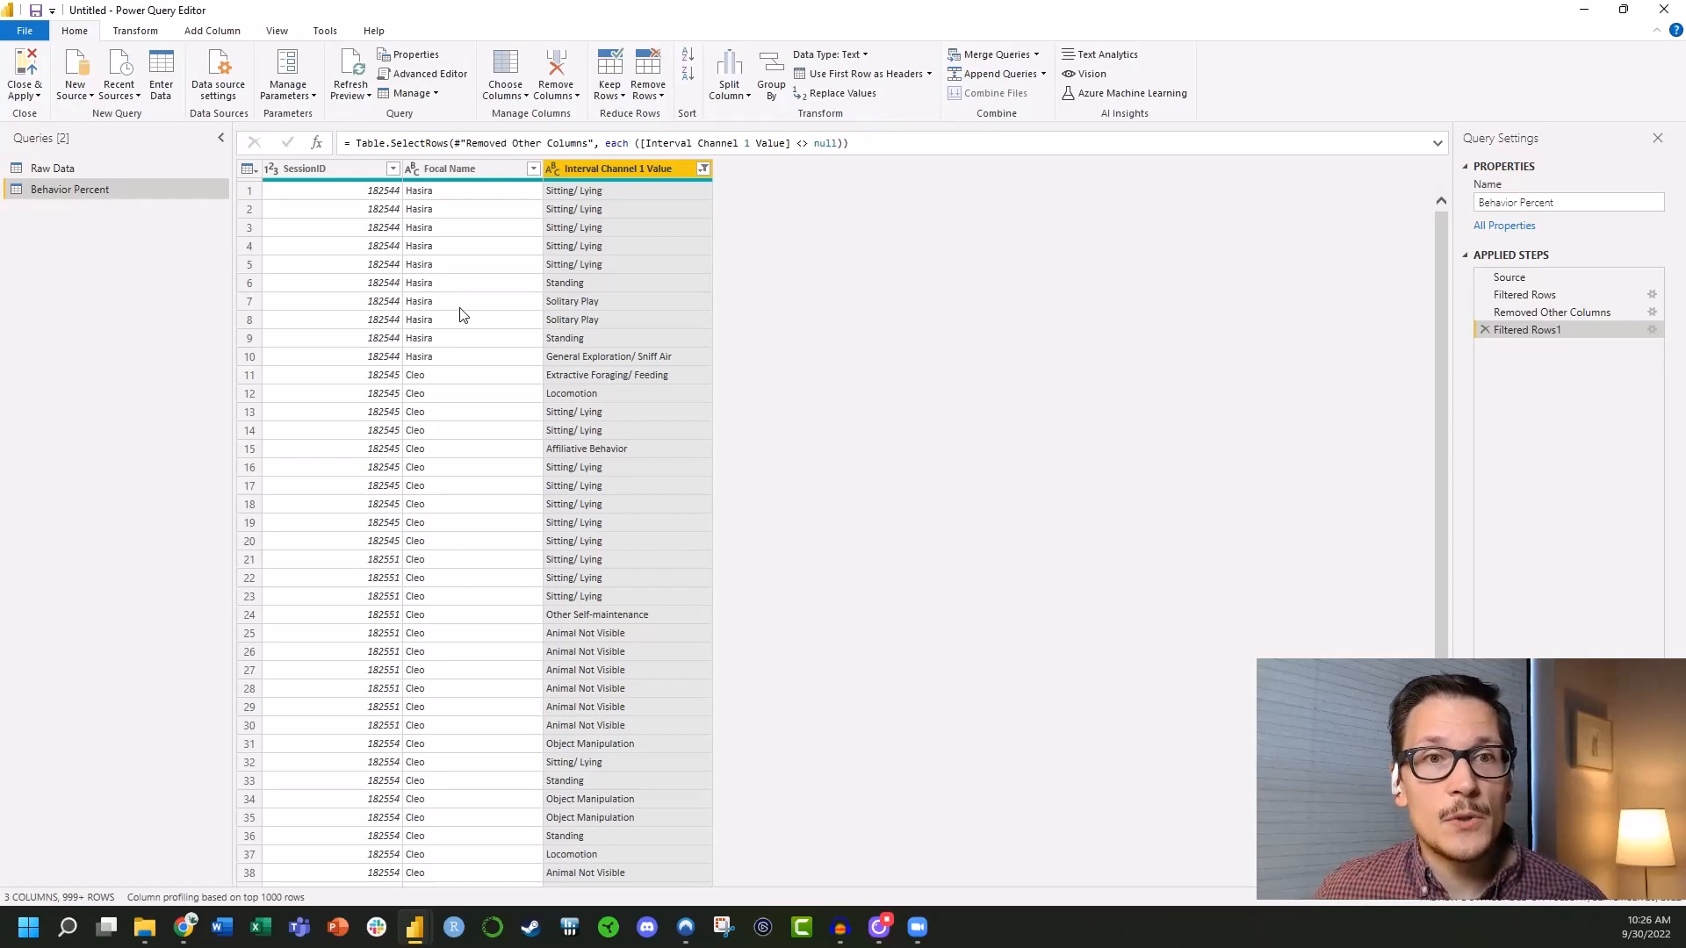
Set up a Group By on SessionID and Focal Name with a row count column named Total Scans.
{"action": "left_click", "coordinate": [771, 79]}
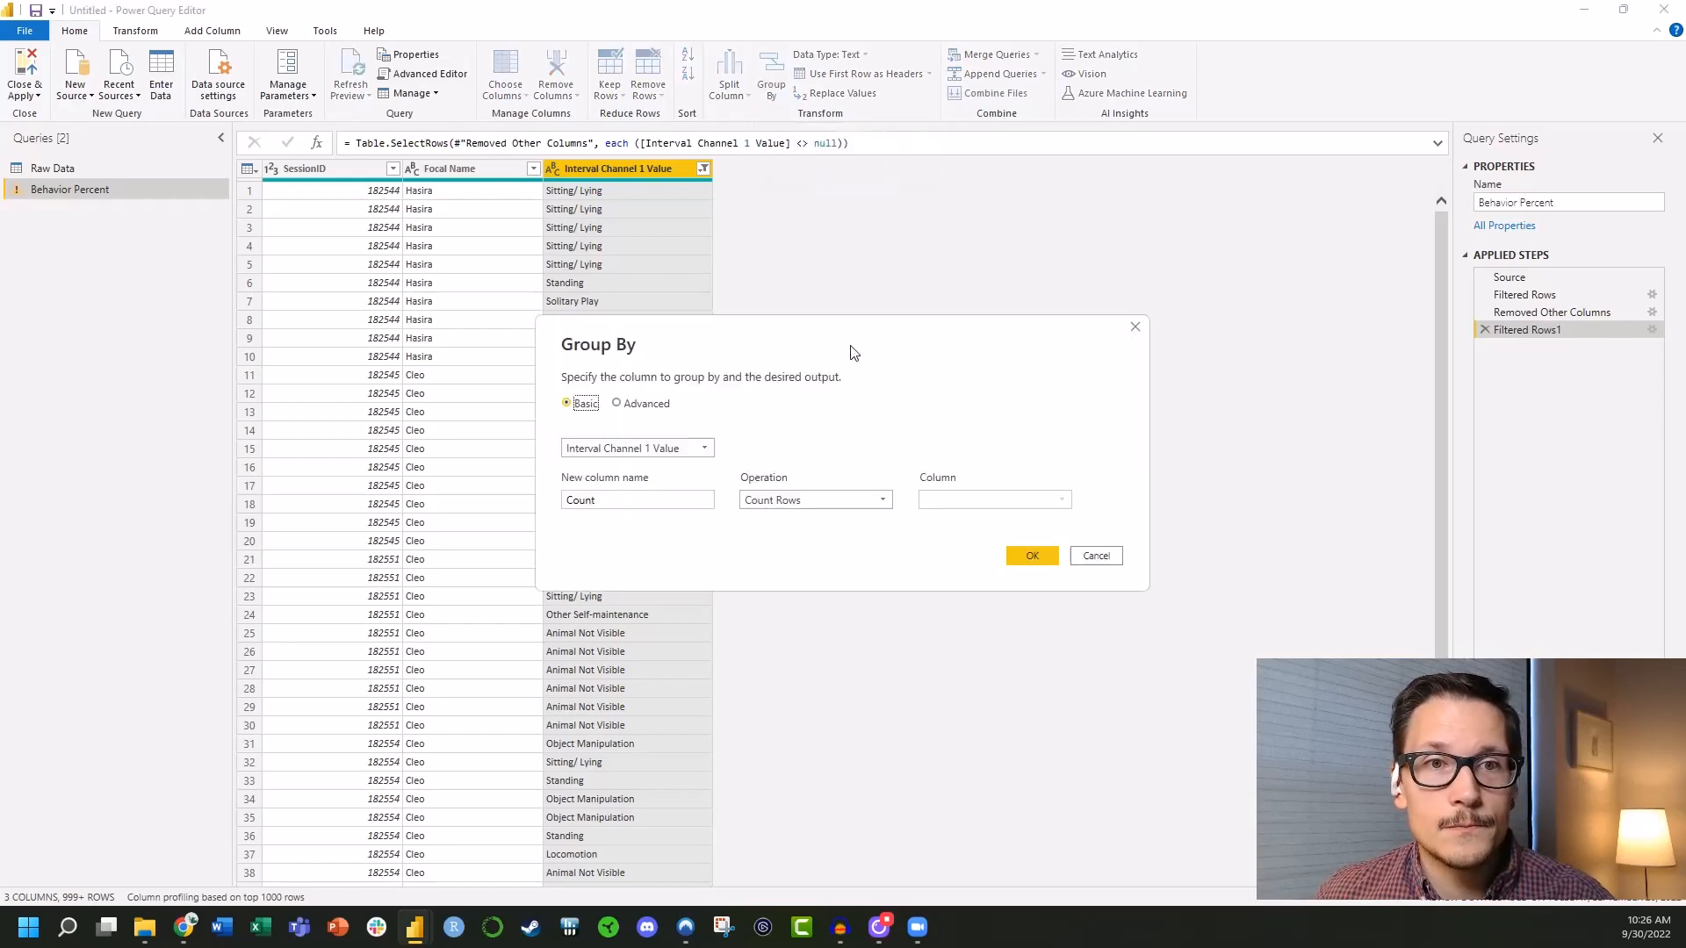
{"action": "left_click", "coordinate": [1108, 556]}
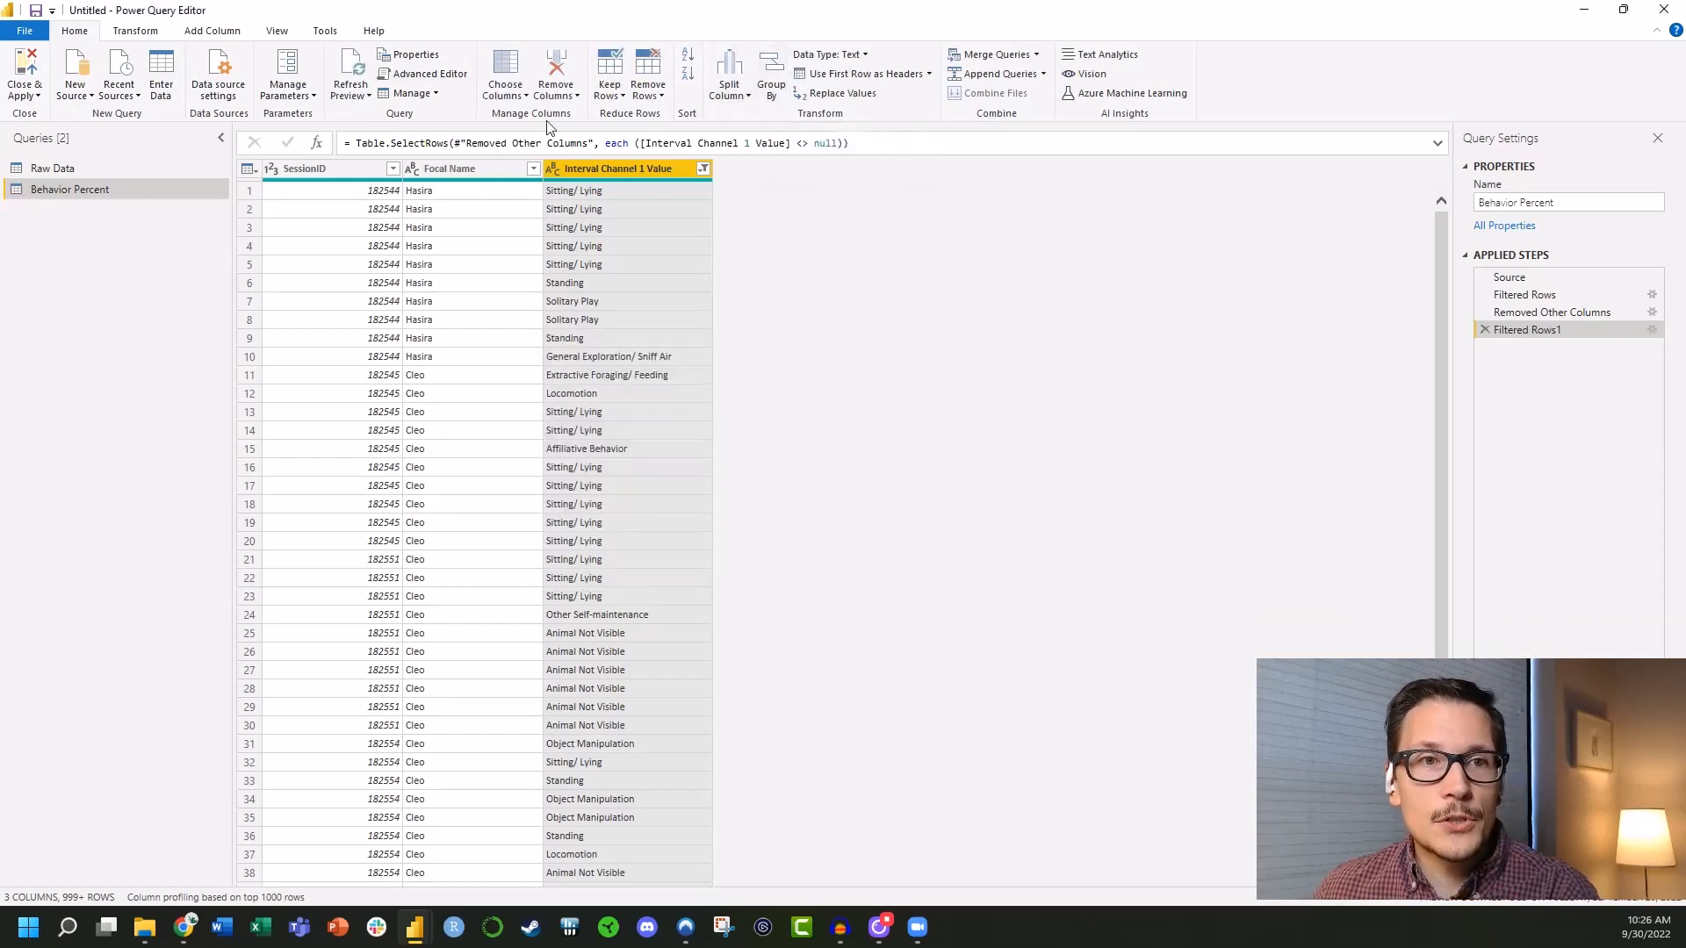
{"action": "left_click", "coordinate": [369, 172]}
{"action": "left_click", "coordinate": [453, 171], "text": "ctrl"}
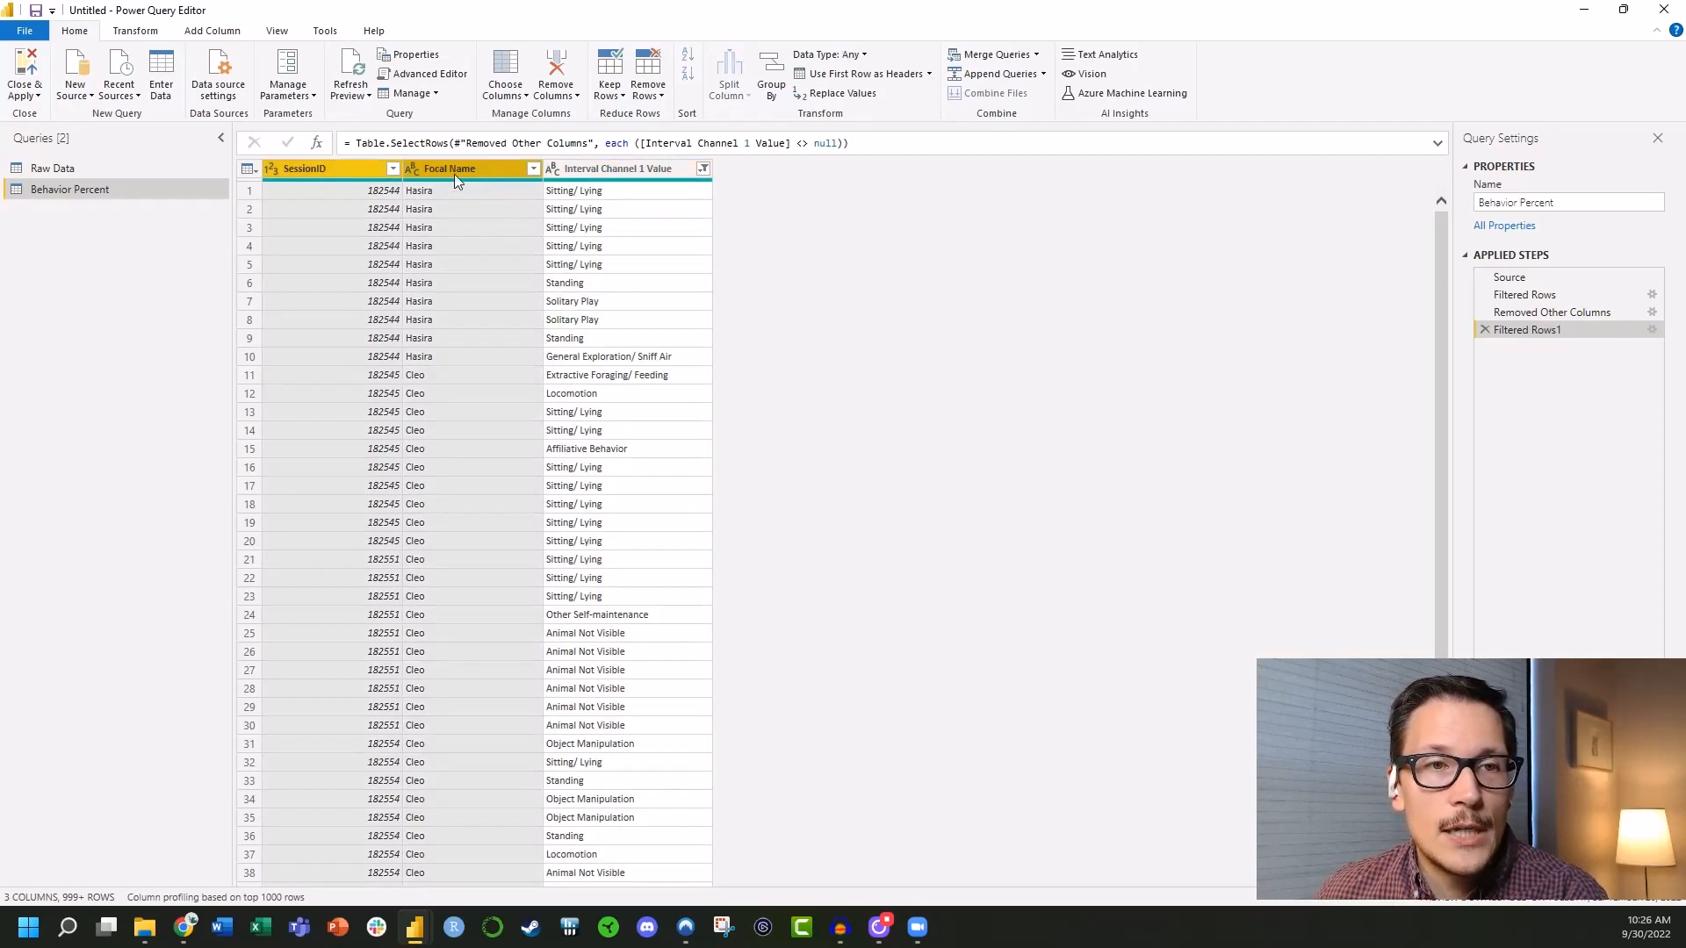
{"action": "left_click", "coordinate": [767, 84]}
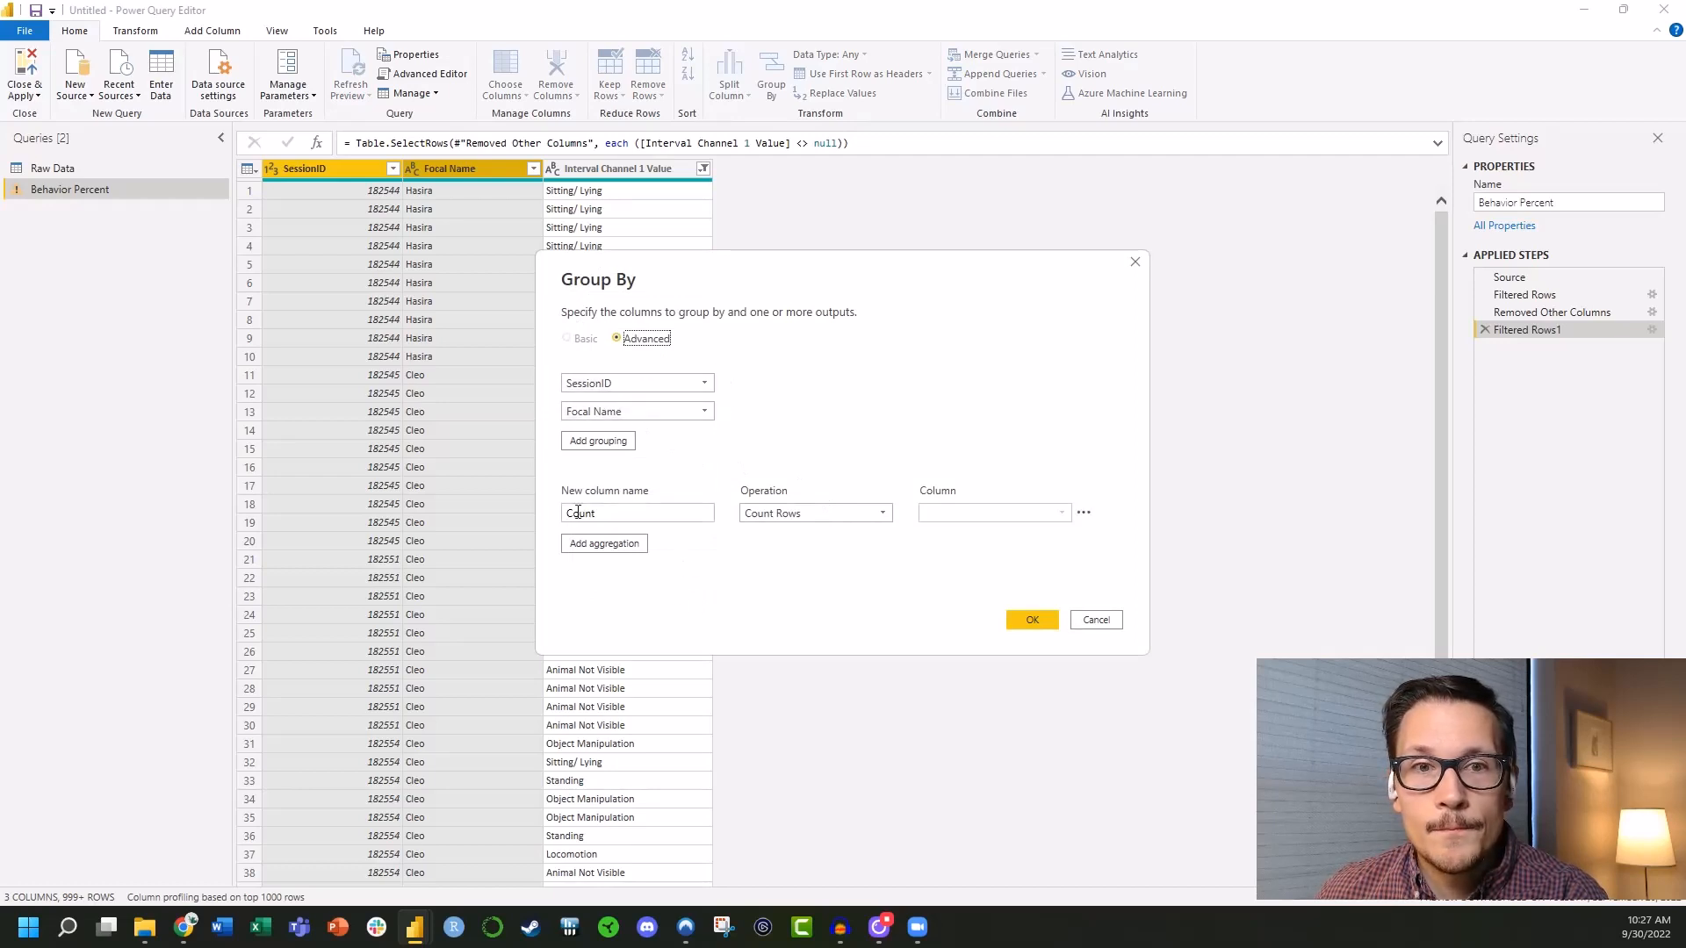
{"action": "double_click", "coordinate": [614, 513]}
{"action": "type", "text": "Tota"}
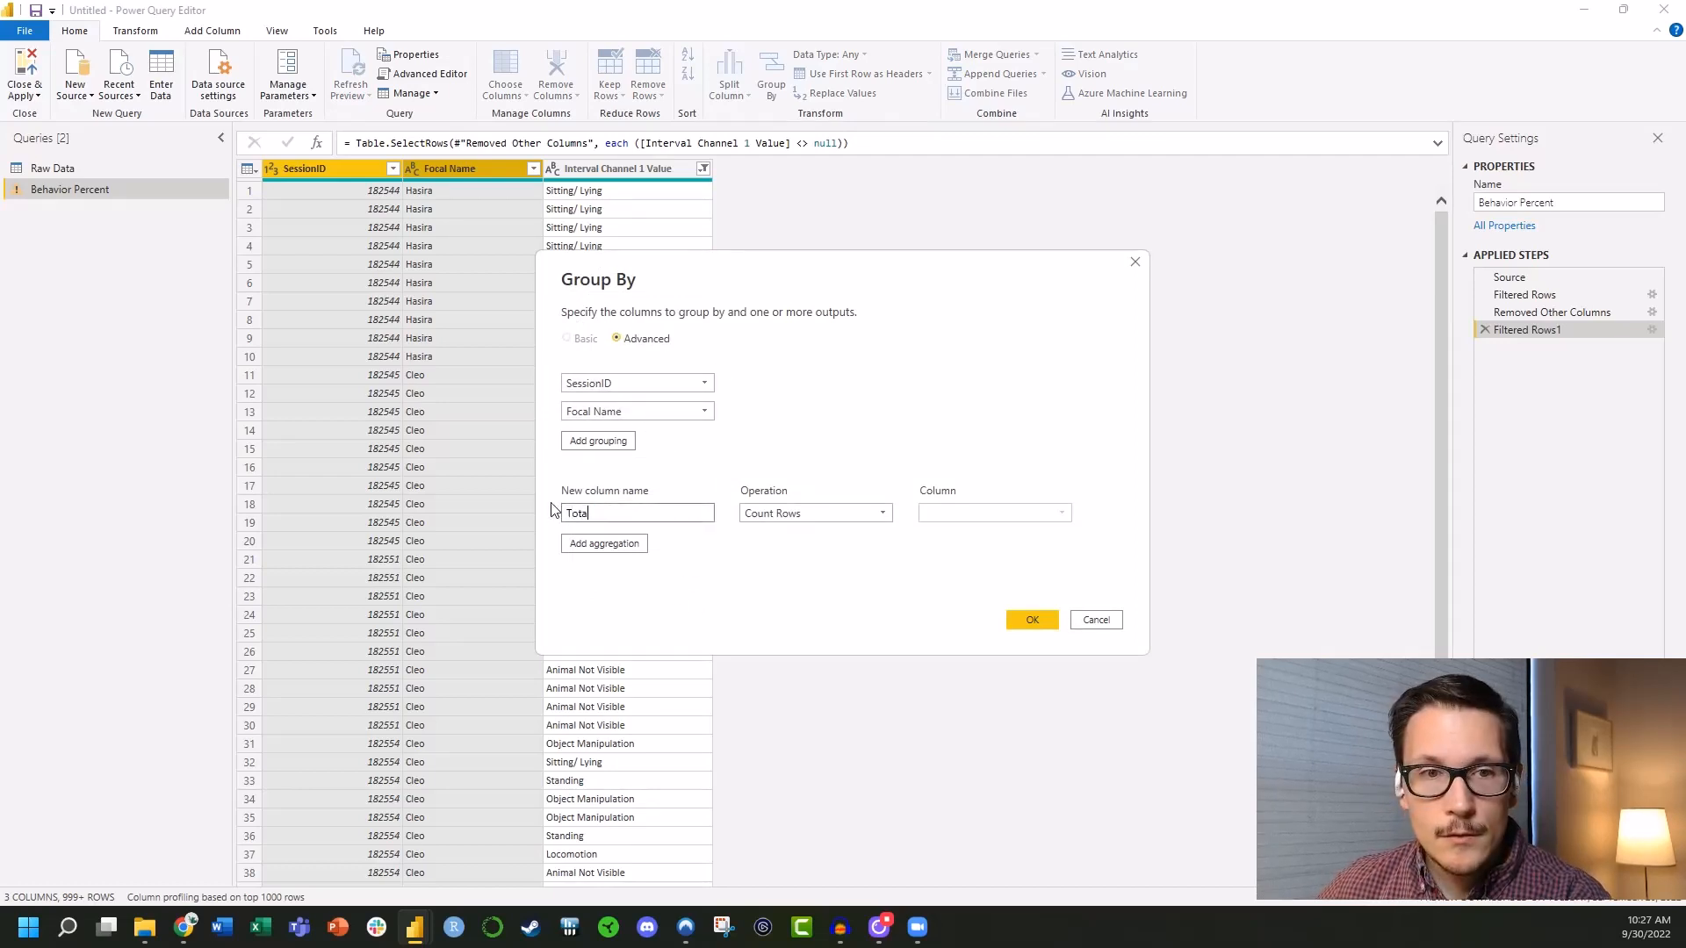
{"action": "type", "text": "l Scans"}
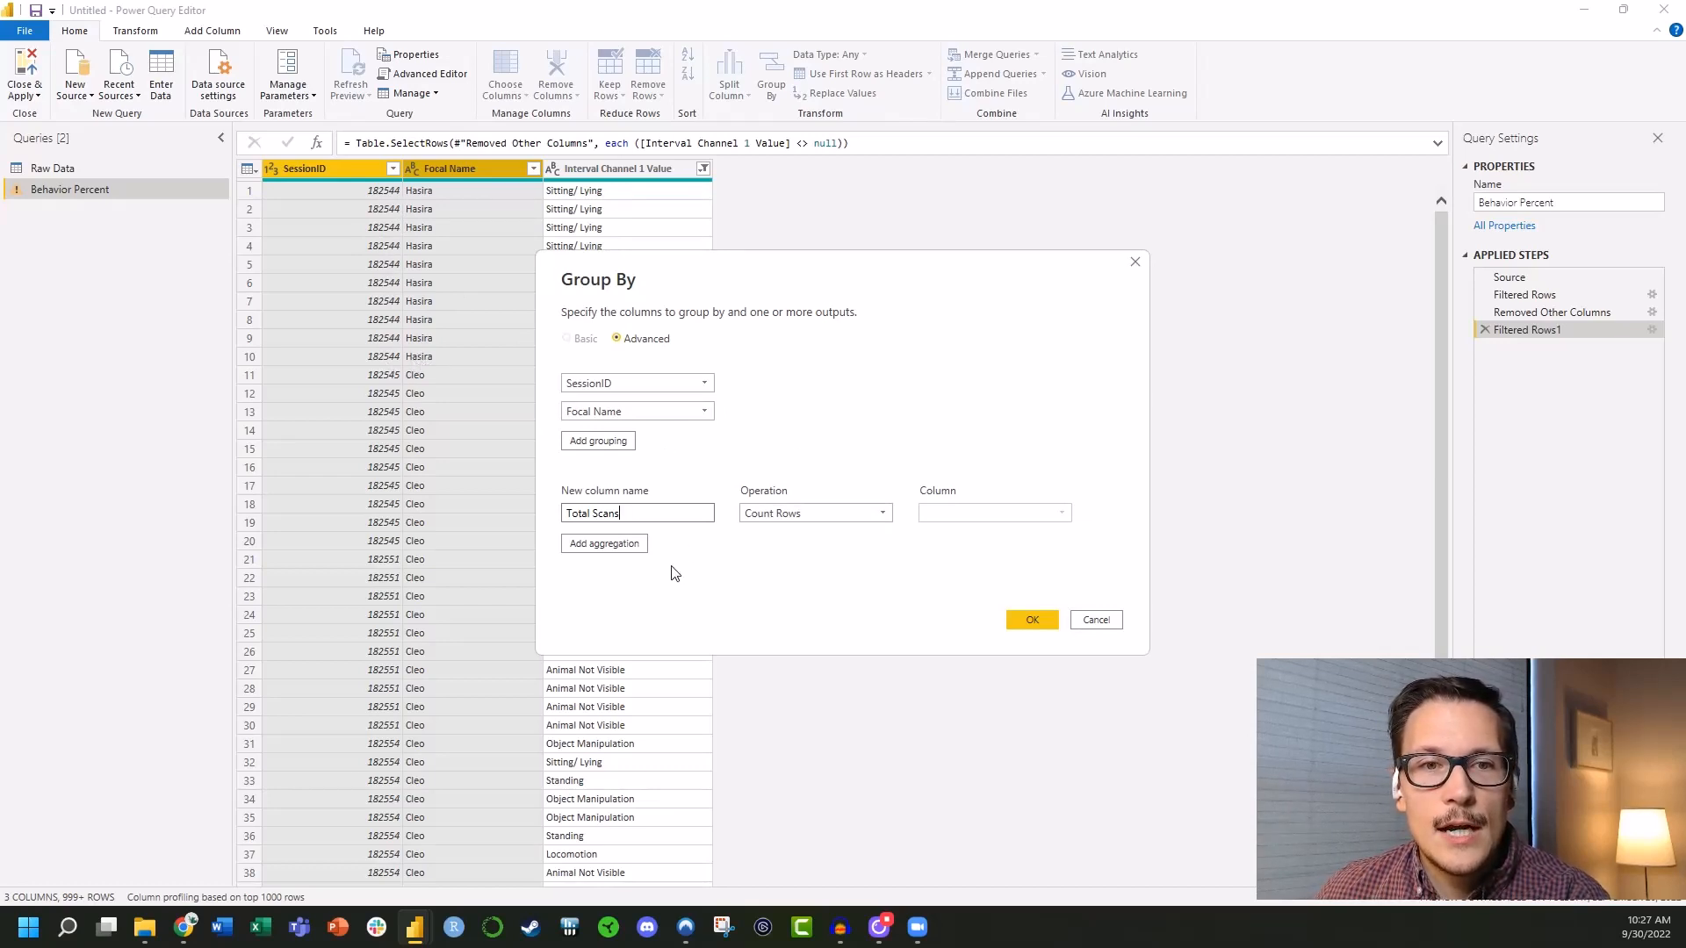
Add a second aggregation named Column that uses the All Rows operation, and apply the grouping.
{"action": "left_click", "coordinate": [634, 546]}
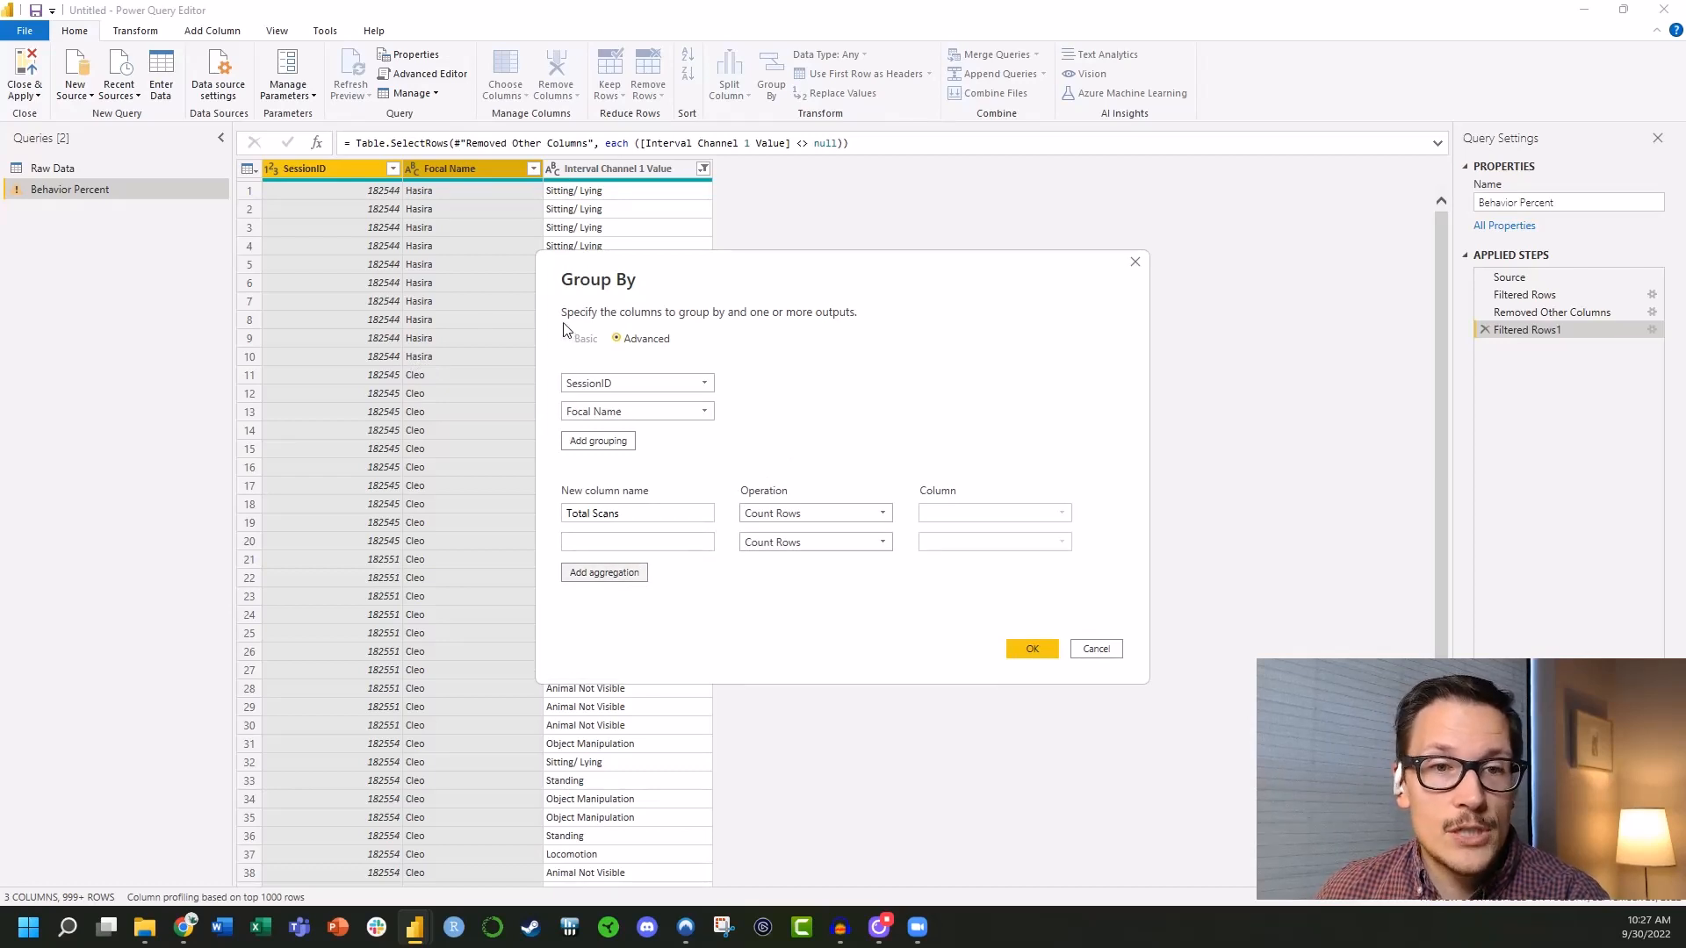
{"action": "left_click", "coordinate": [701, 543]}
{"action": "type", "text": "Column"}
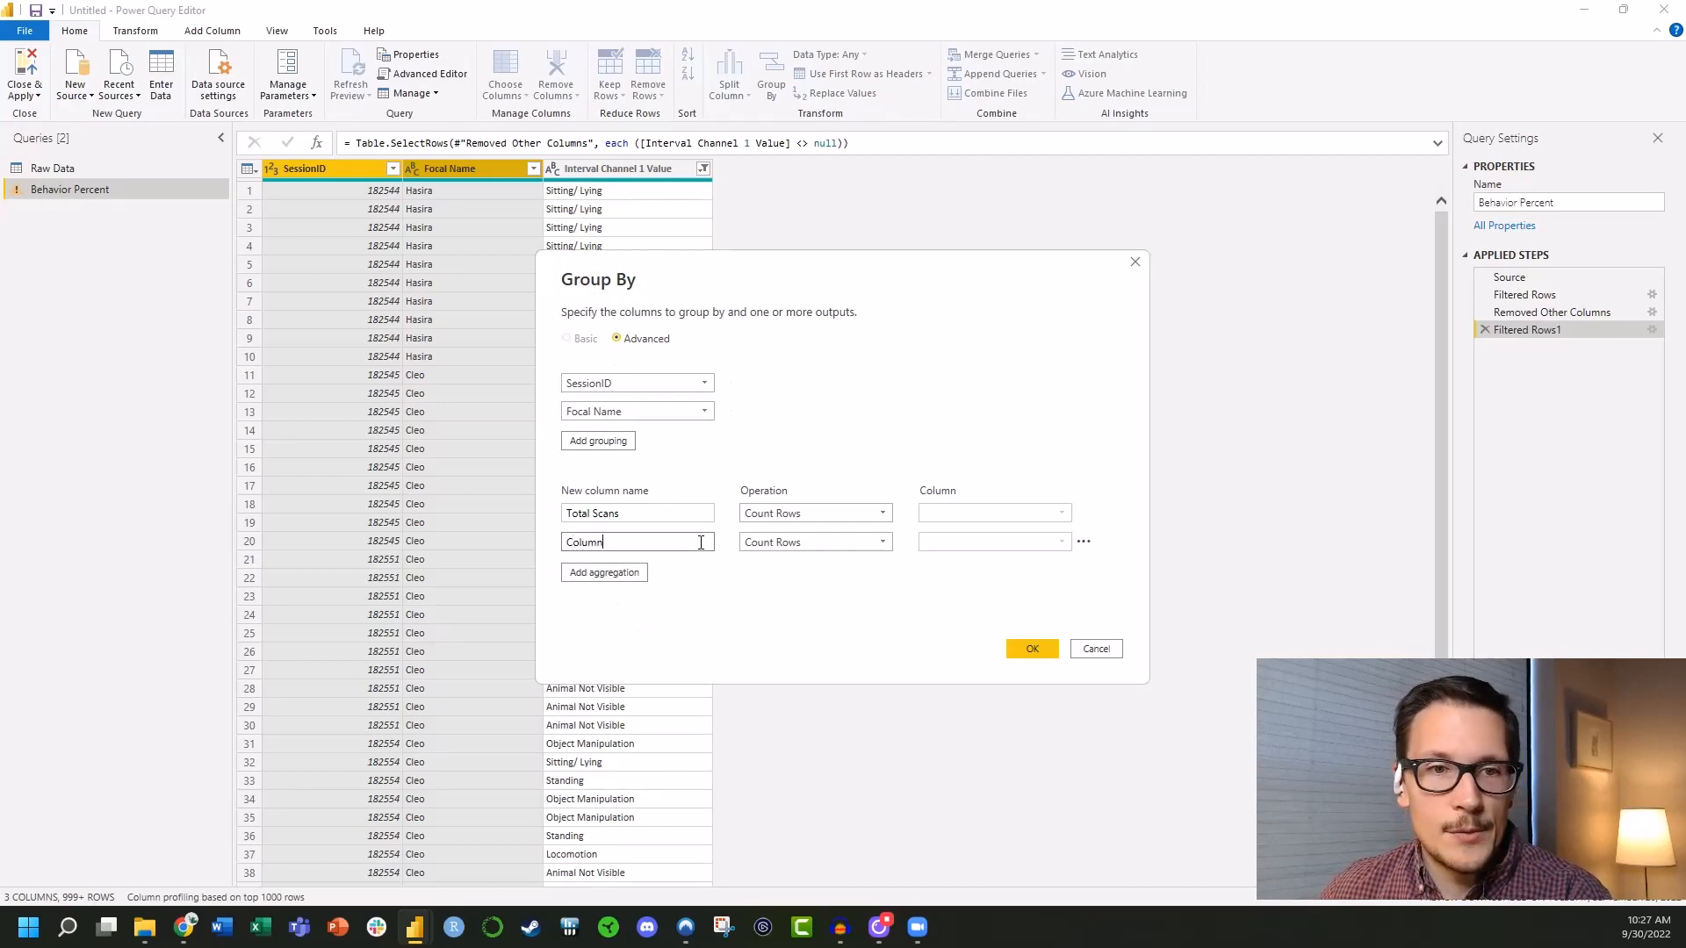
{"action": "left_click", "coordinate": [767, 542]}
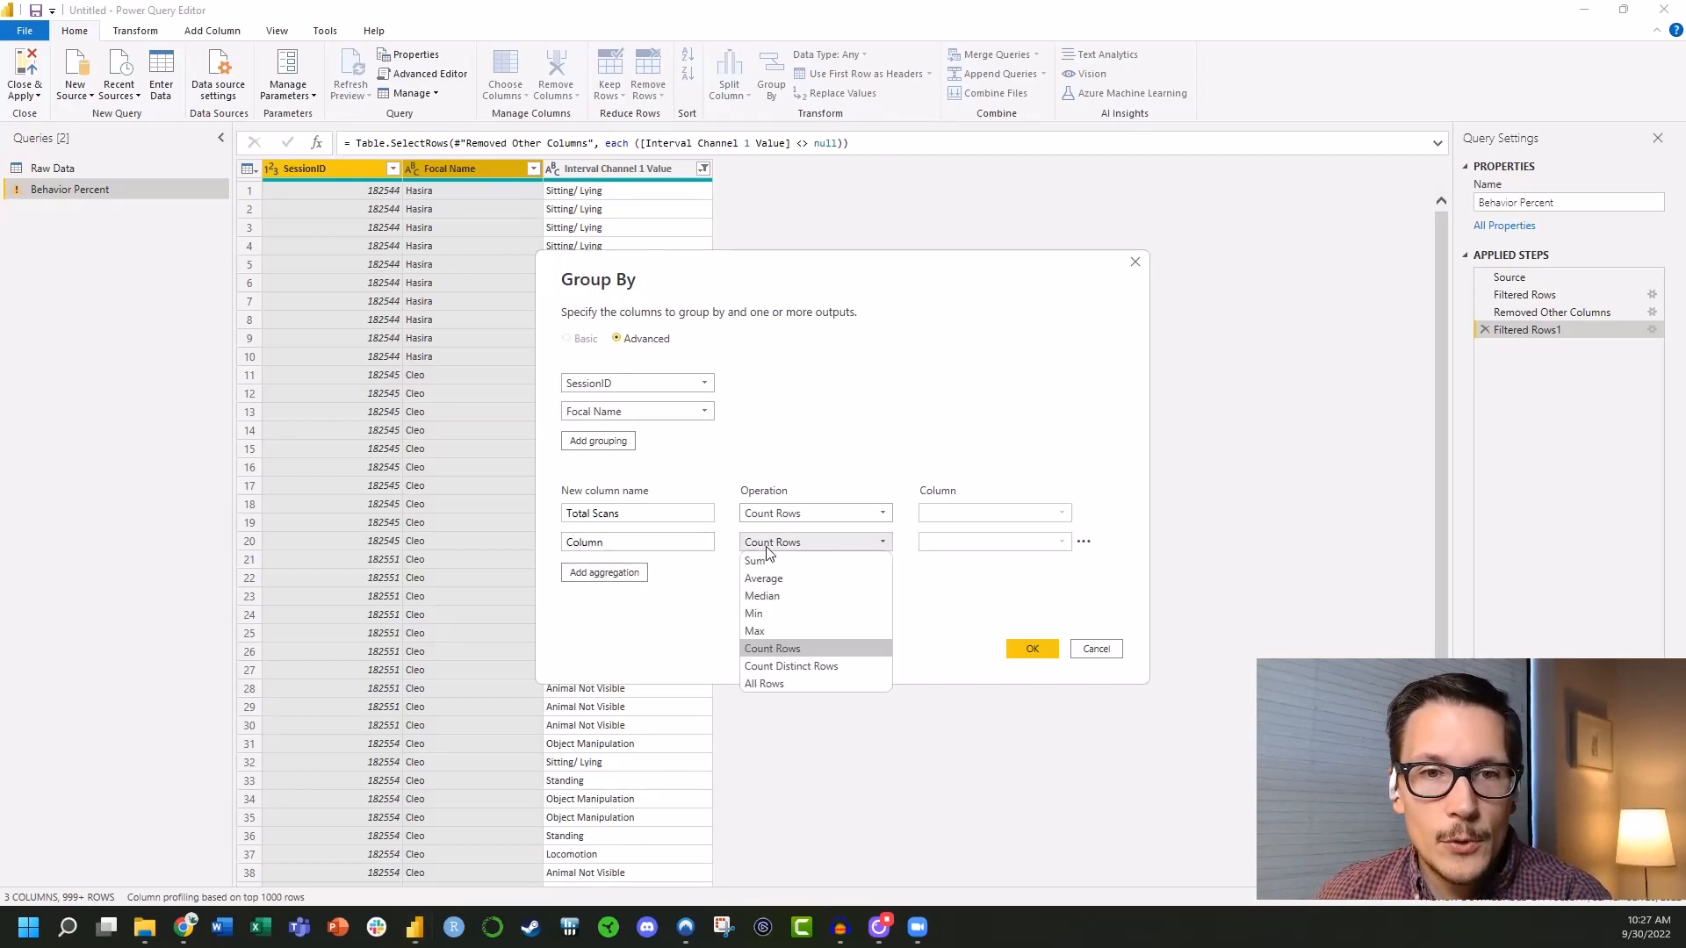
{"action": "left_click", "coordinate": [767, 683]}
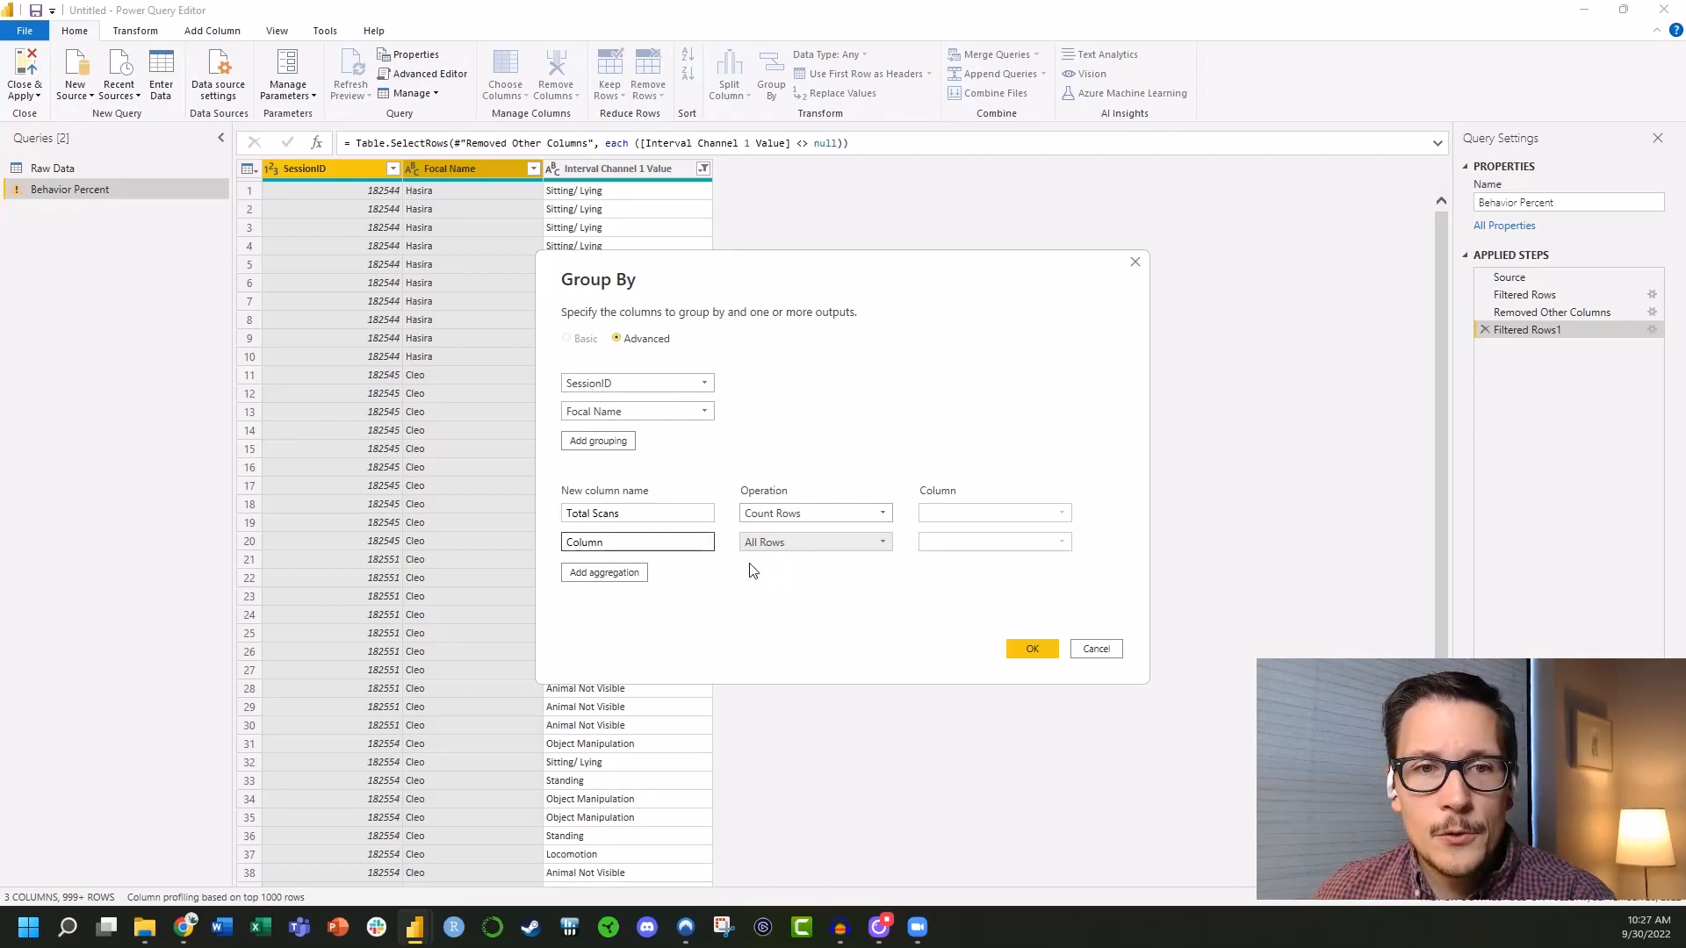
{"action": "left_click", "coordinate": [1033, 650]}
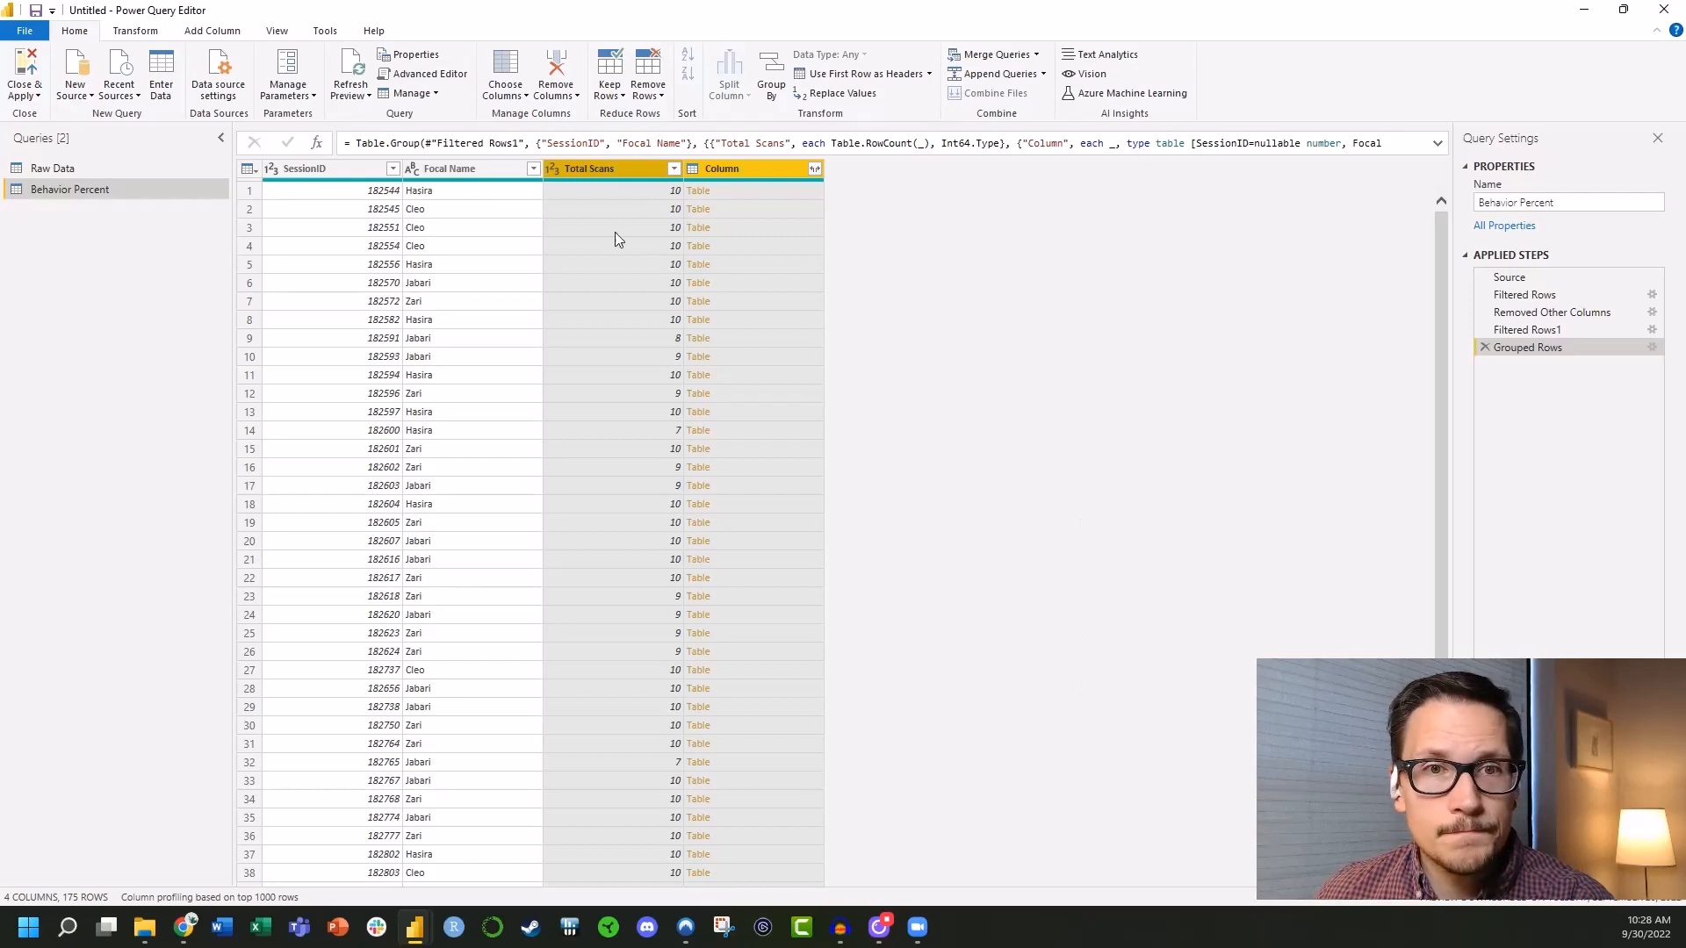
Expand the nested tables in Column to Interval Channel 1 Value only, without the original column name as prefix.
{"action": "left_click", "coordinate": [814, 170]}
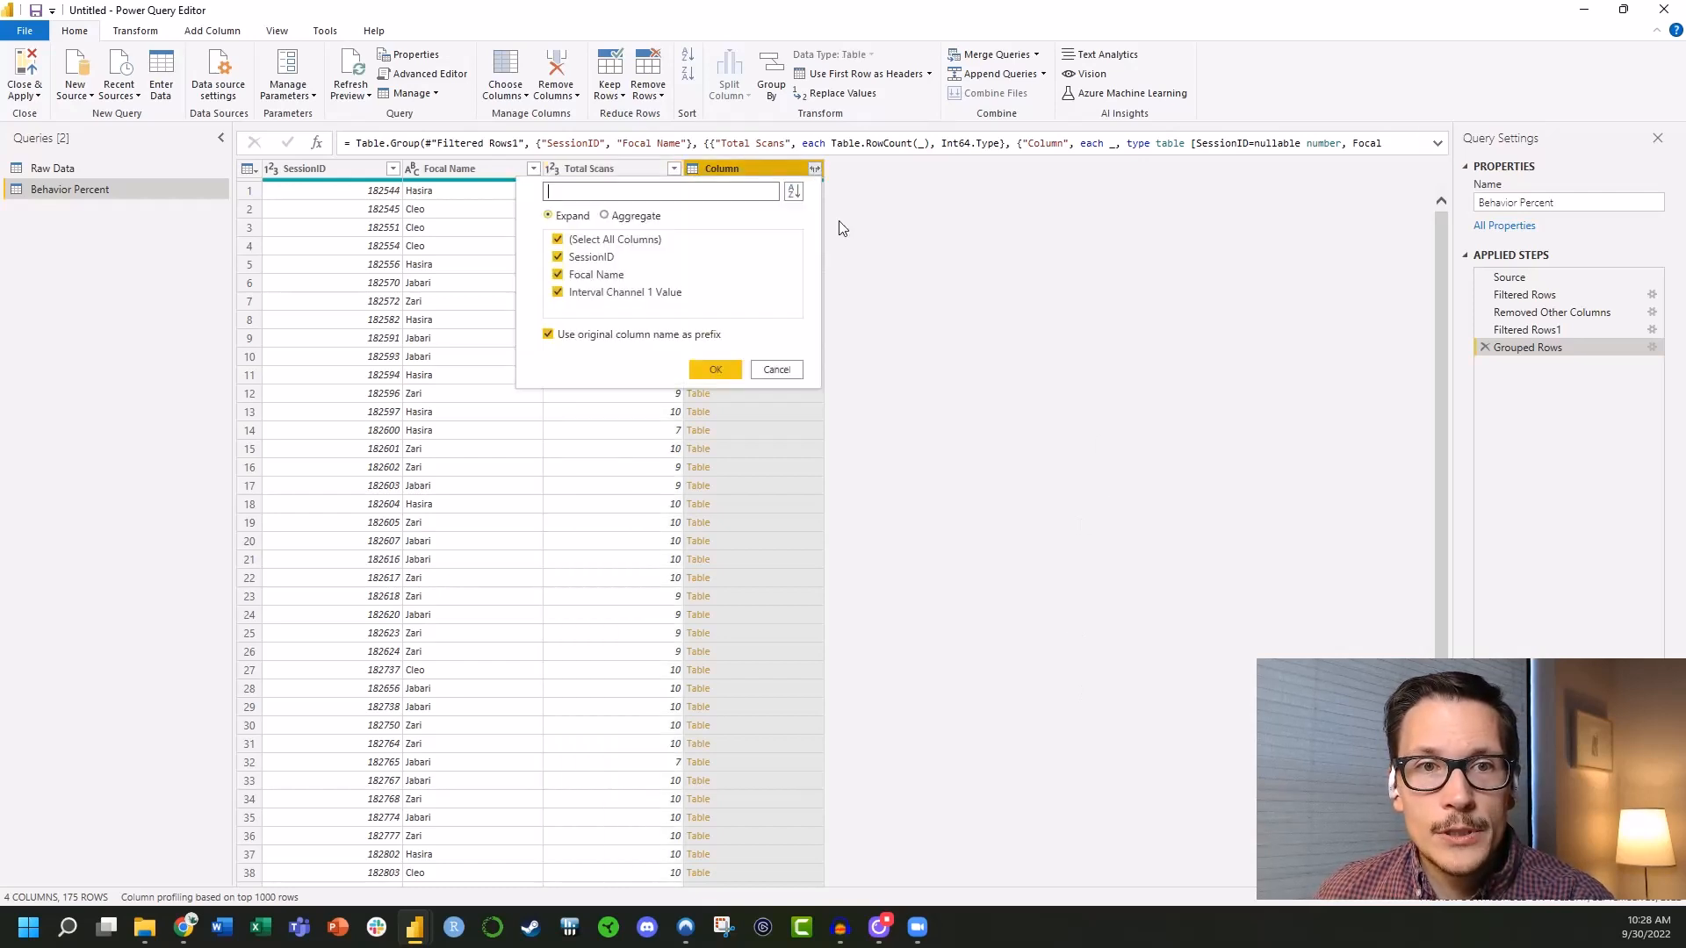
{"action": "left_click", "coordinate": [777, 370]}
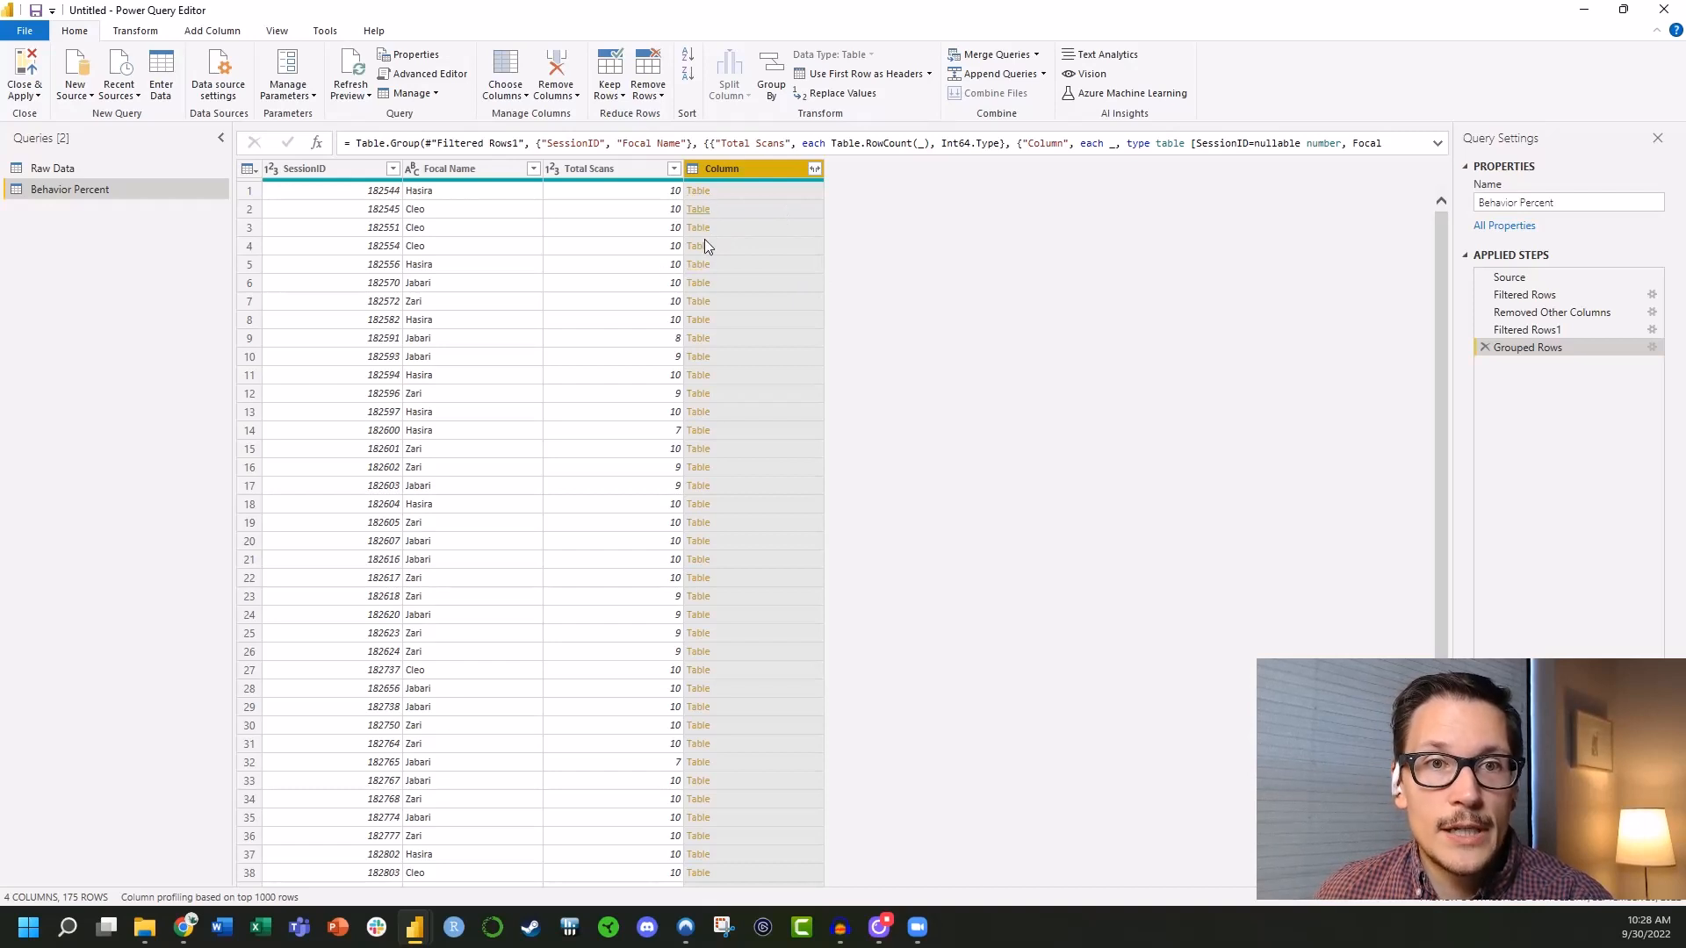
{"action": "left_click", "coordinate": [816, 170]}
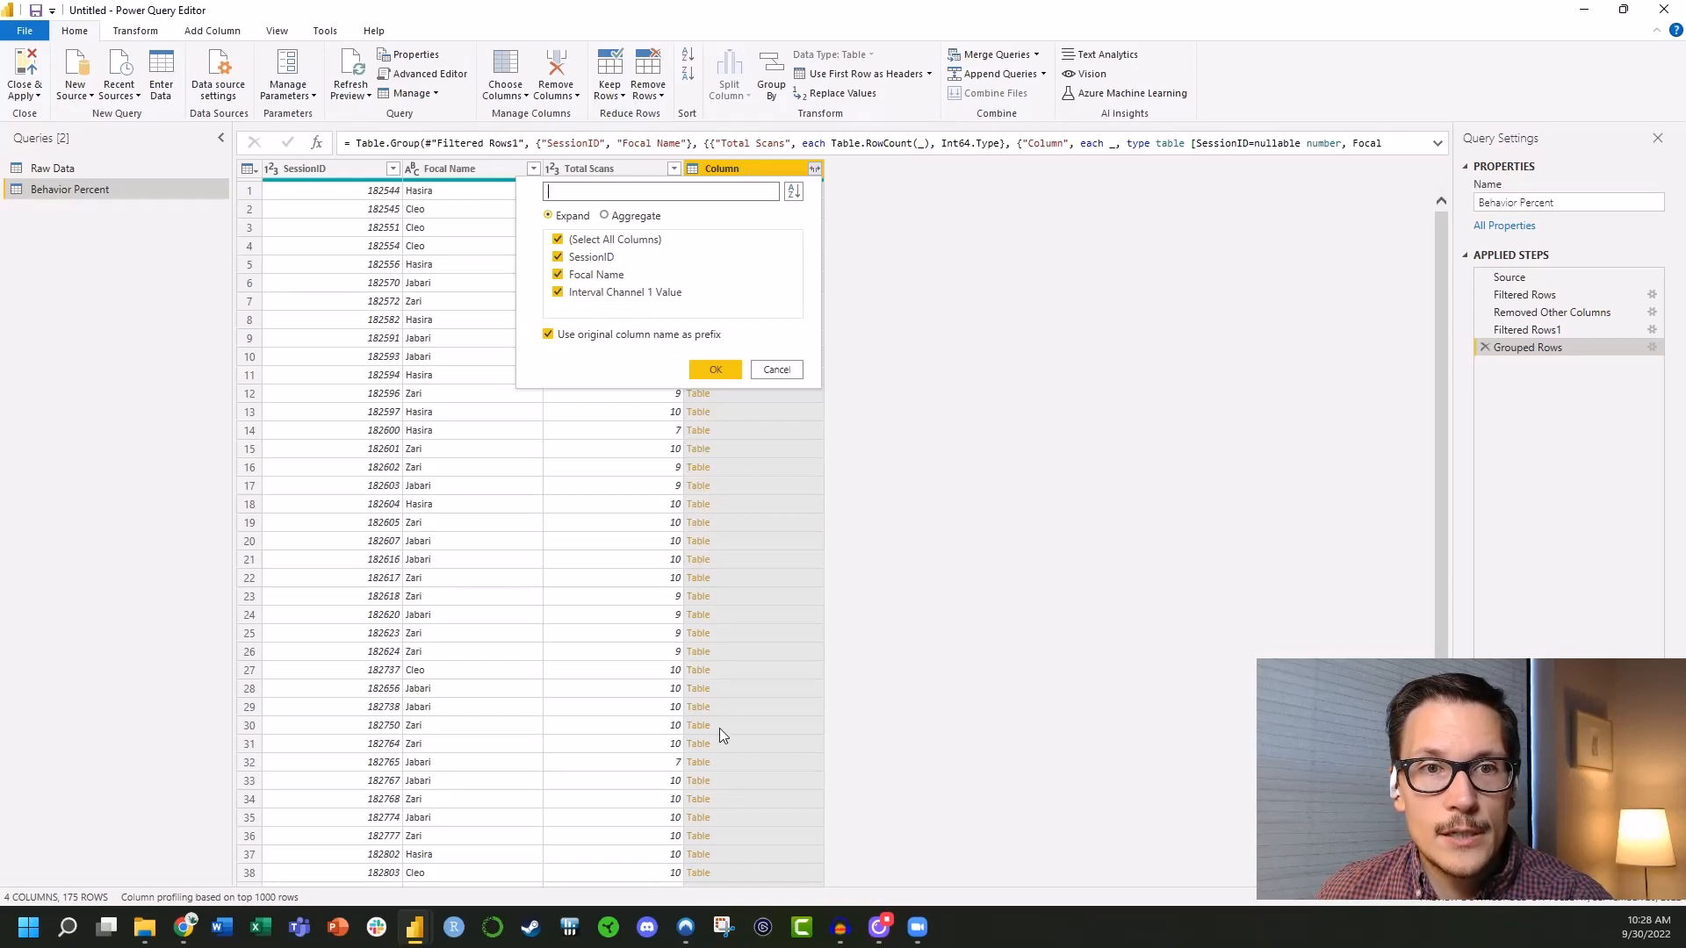
{"action": "left_click", "coordinate": [559, 239]}
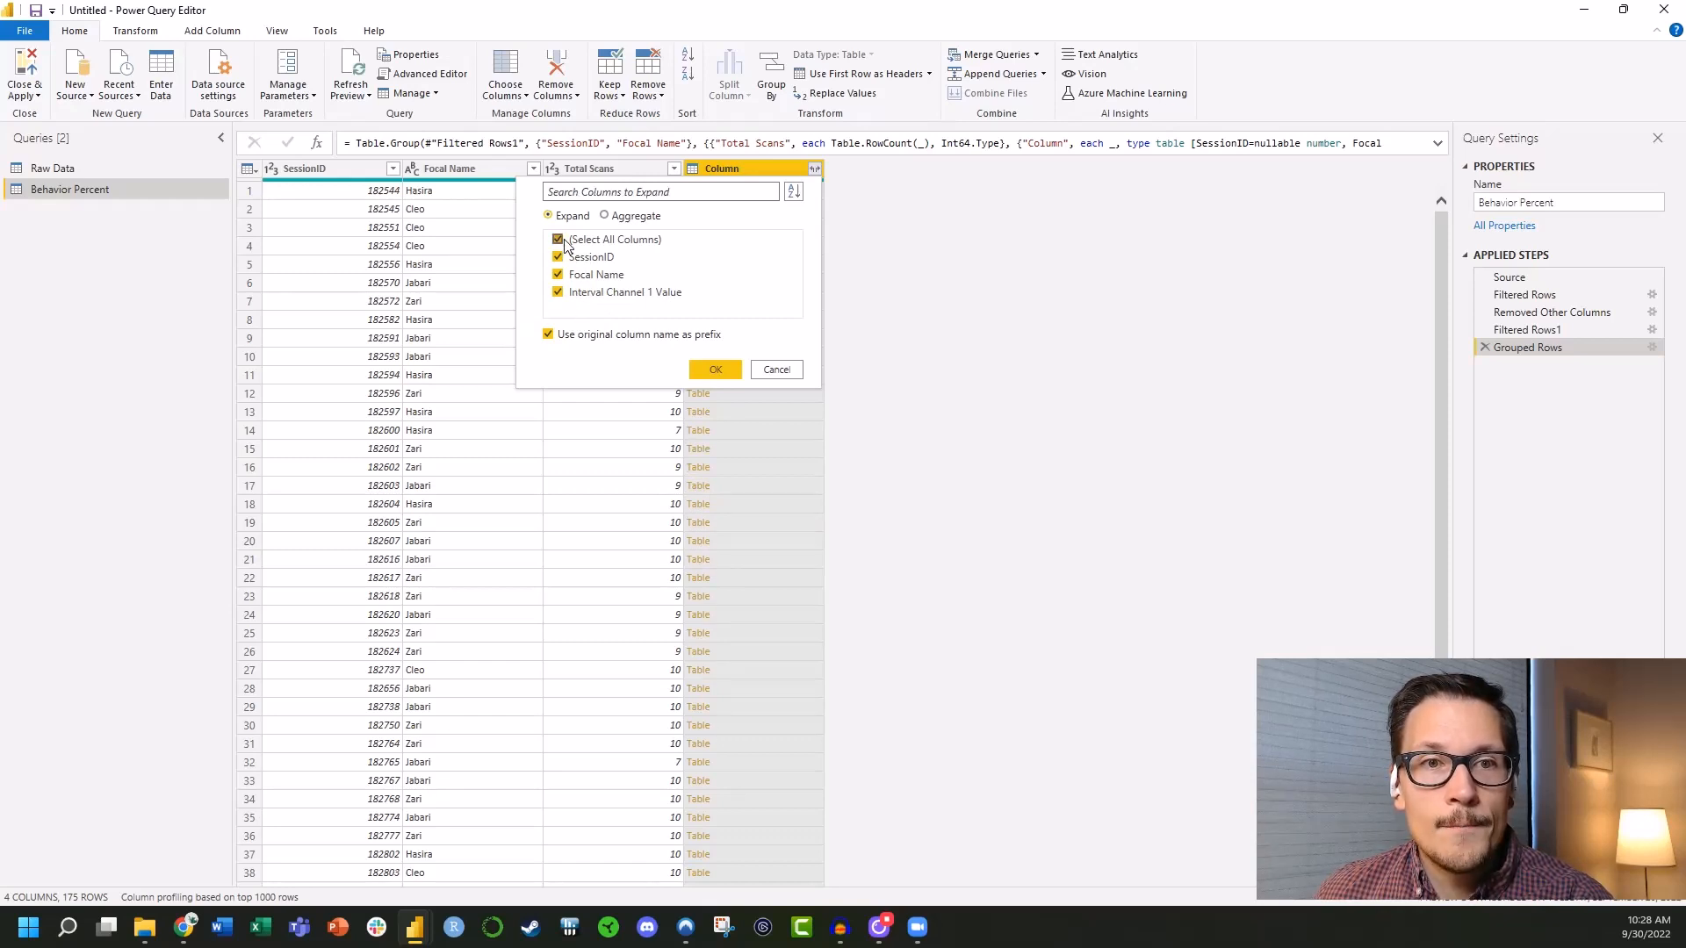
{"action": "left_click", "coordinate": [559, 292]}
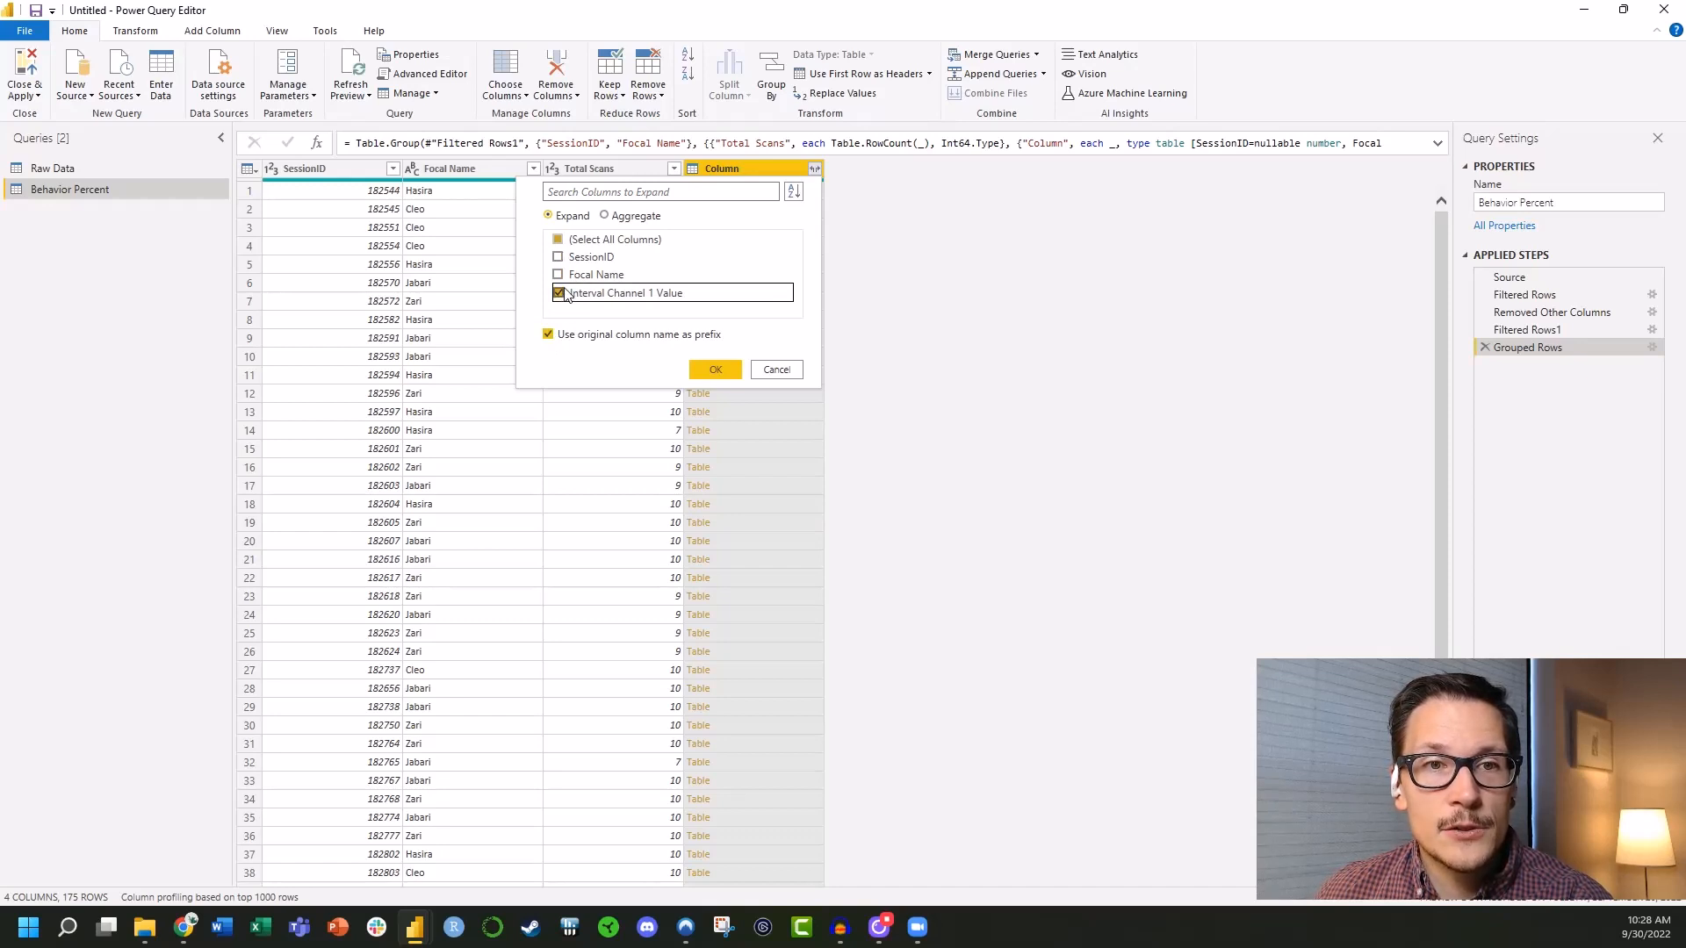
{"action": "left_click", "coordinate": [548, 338]}
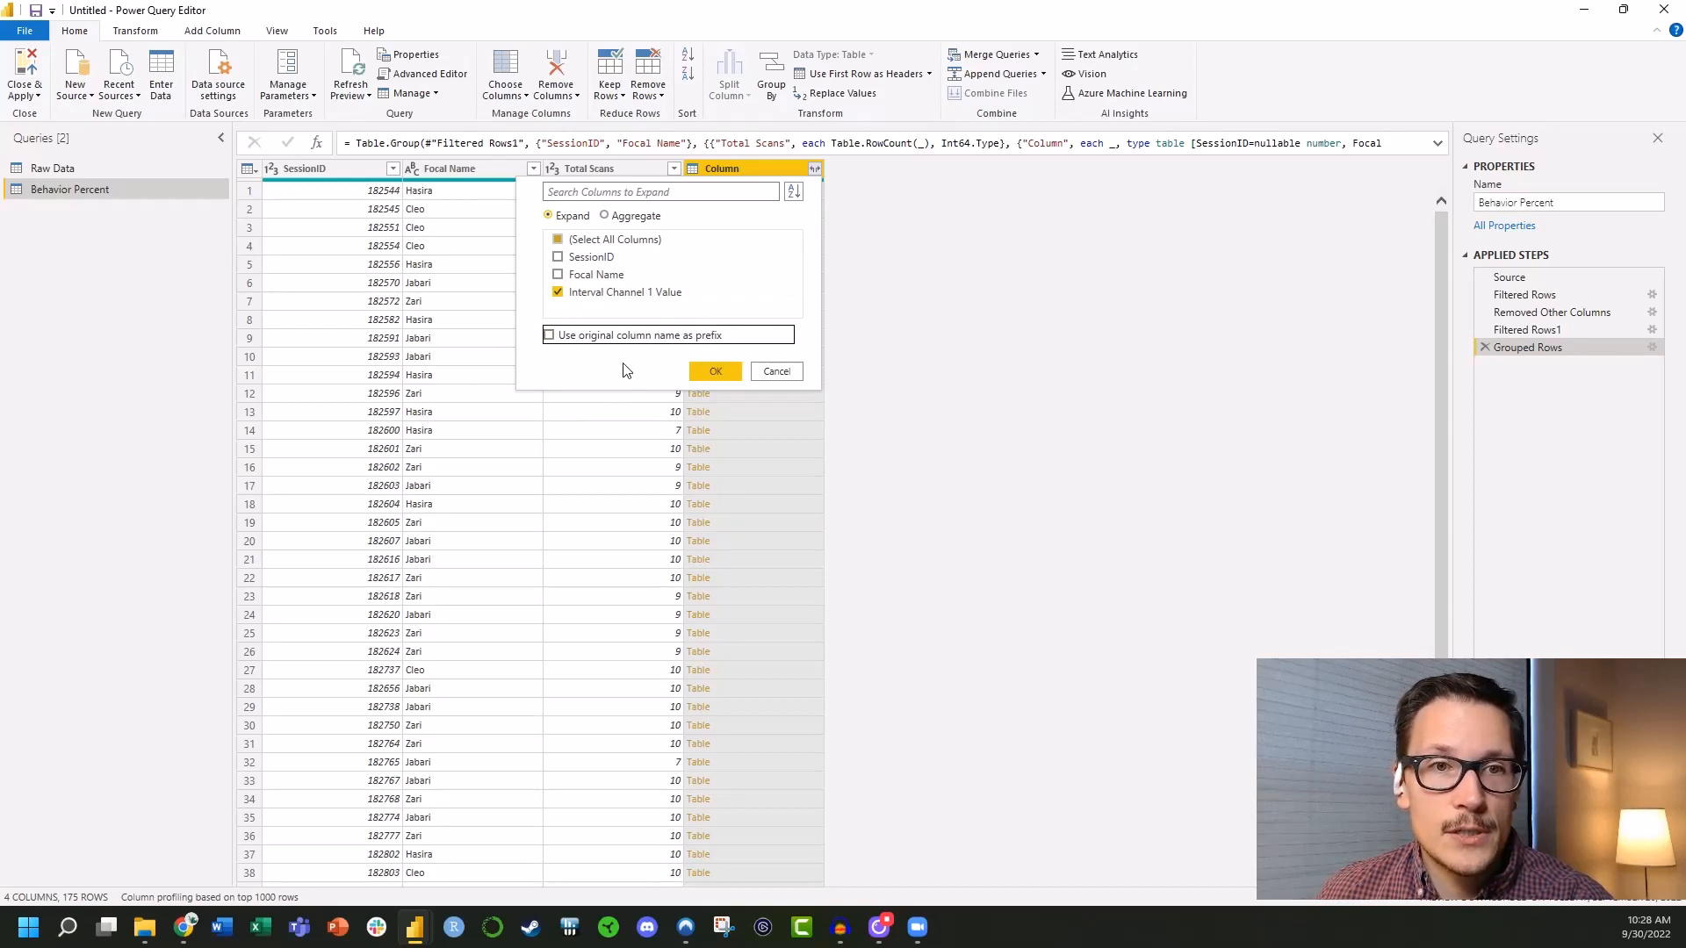
{"action": "left_click", "coordinate": [714, 373]}
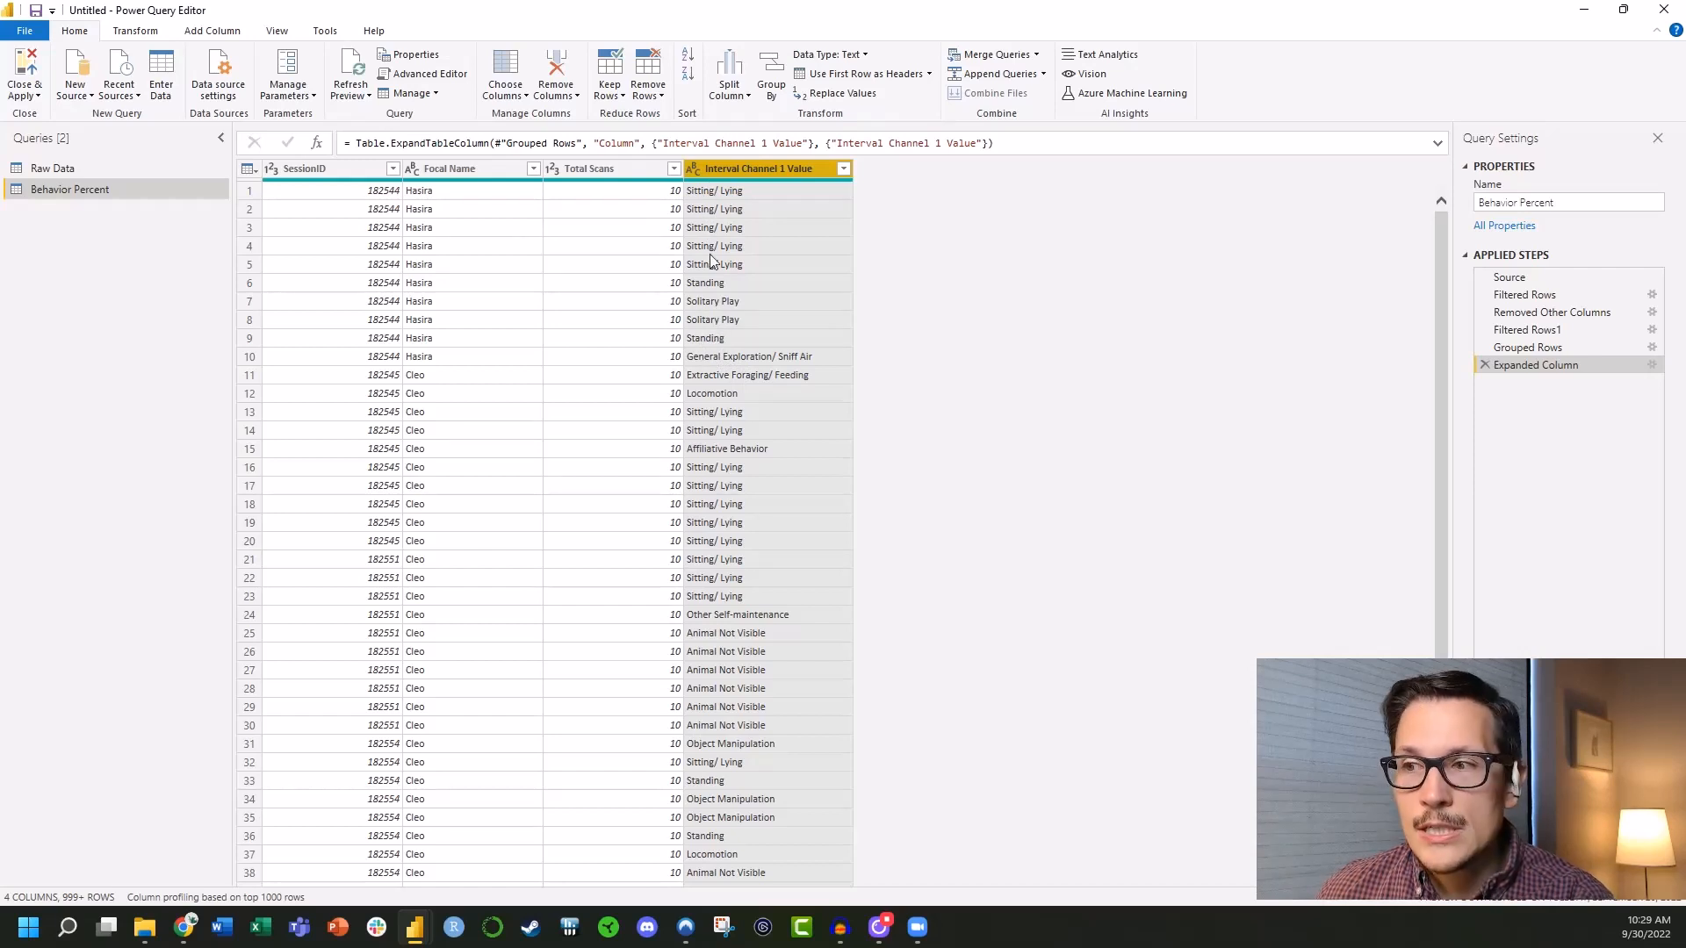
Duplicate the Interval Channel 1 Value column.
{"action": "right_click", "coordinate": [787, 167]}
{"action": "left_click", "coordinate": [782, 169]}
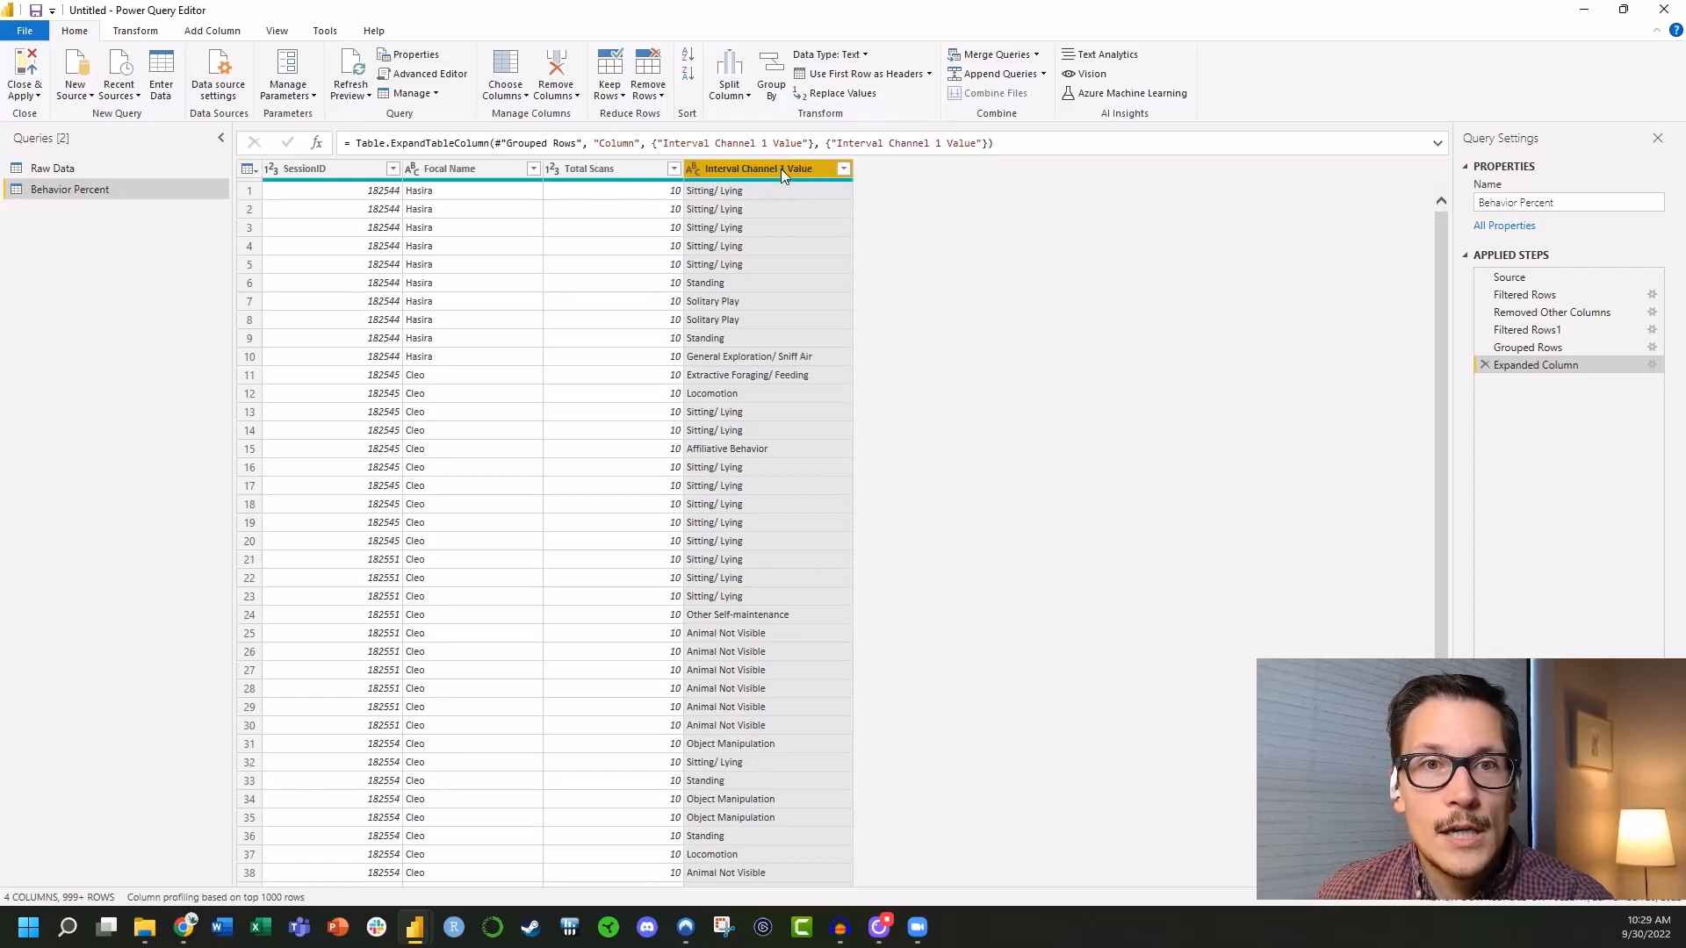
{"action": "left_click", "coordinate": [225, 33]}
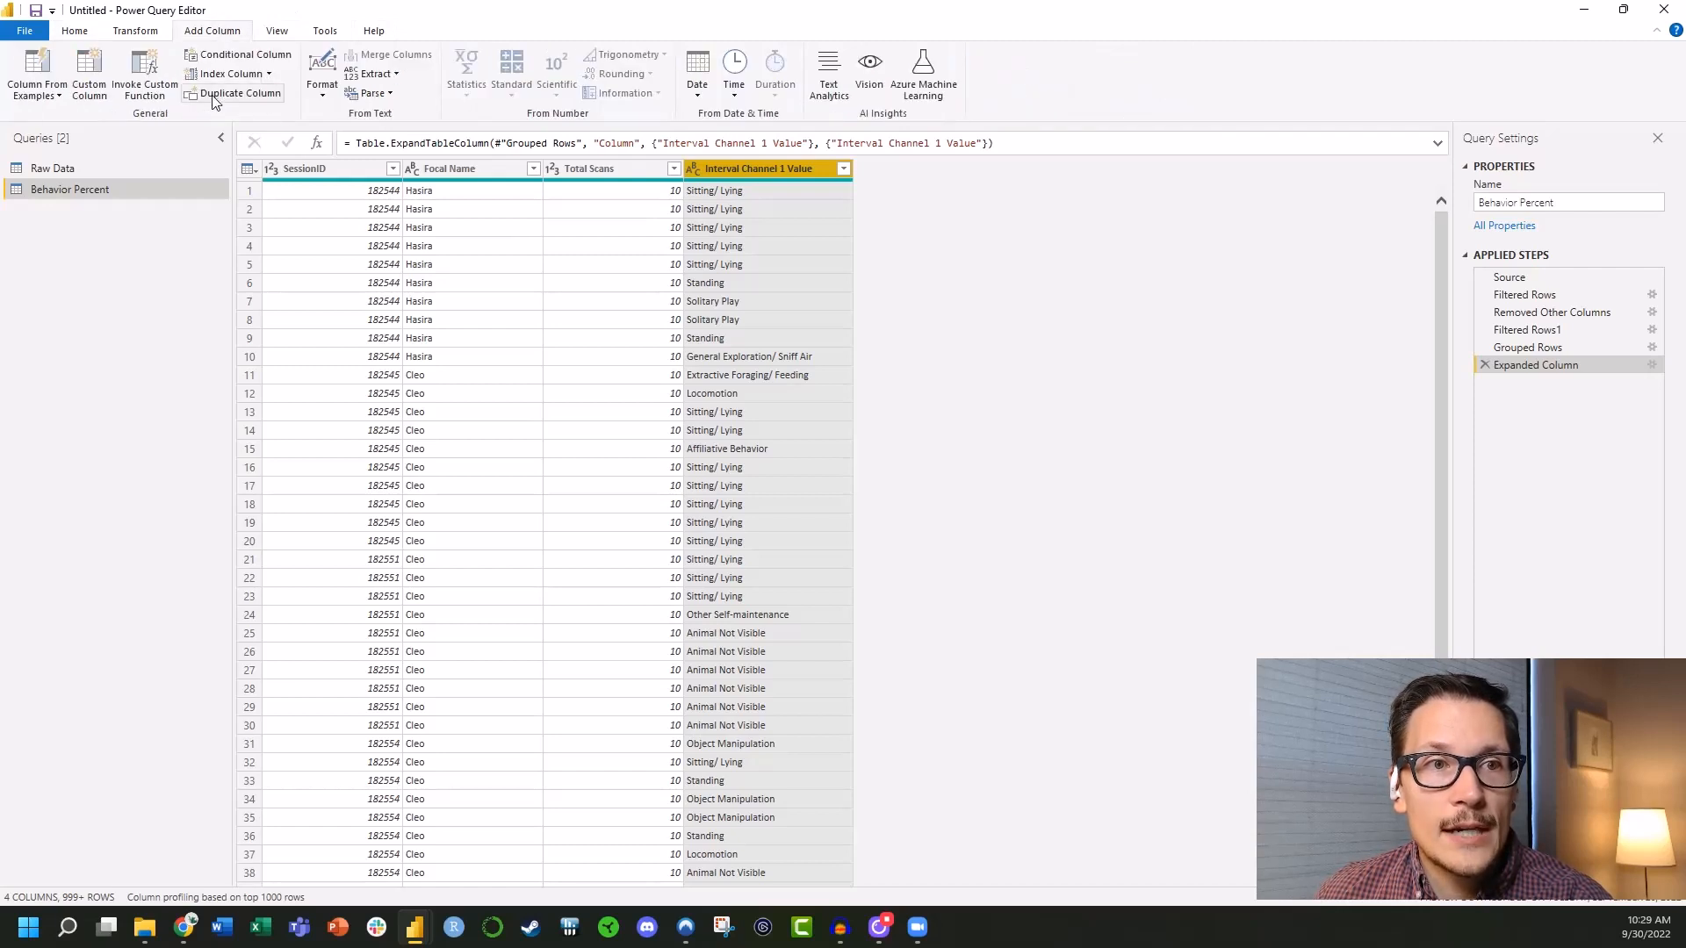
{"action": "right_click", "coordinate": [752, 167]}
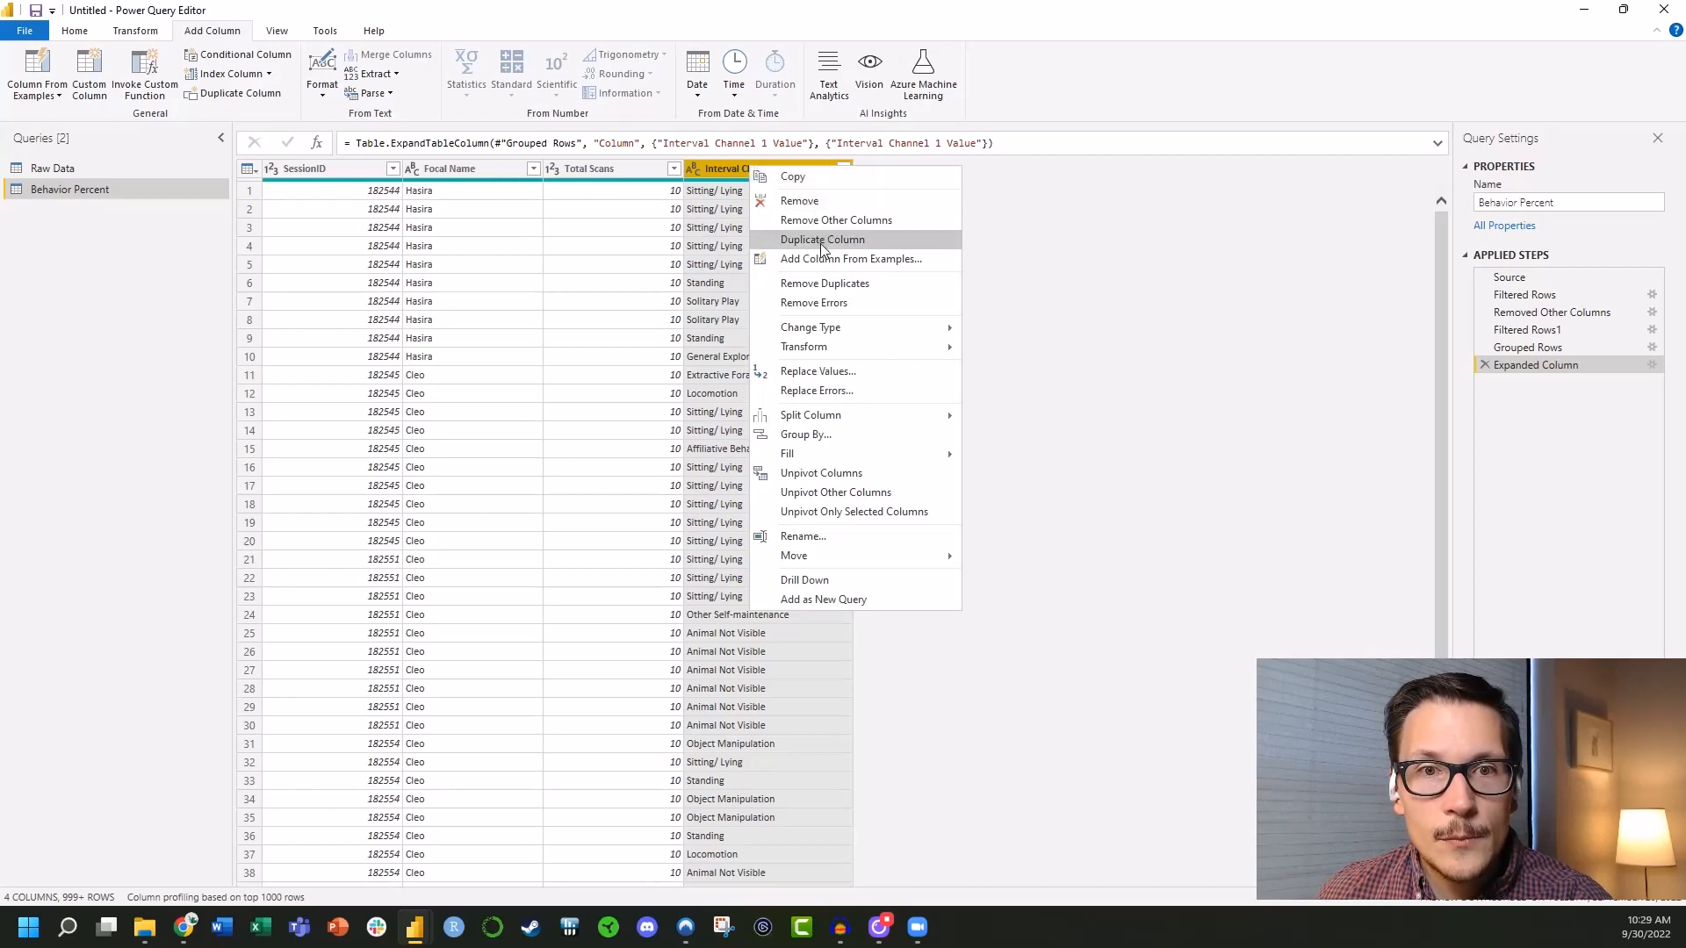
{"action": "right_click", "coordinate": [724, 170]}
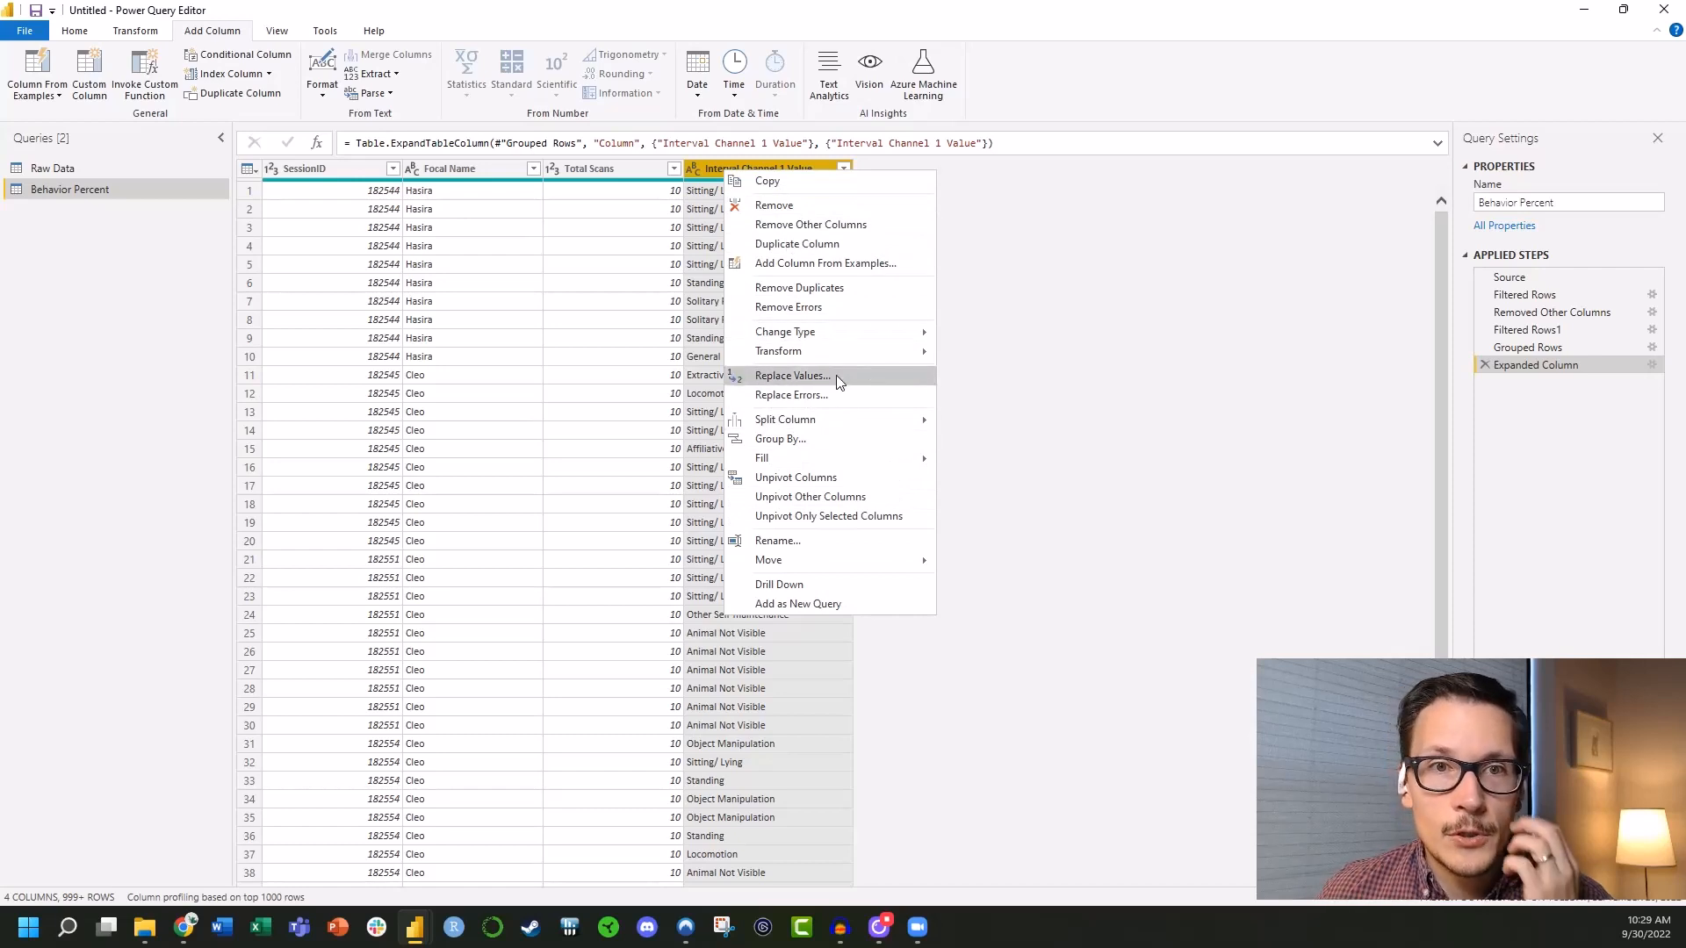
{"action": "left_click", "coordinate": [797, 244]}
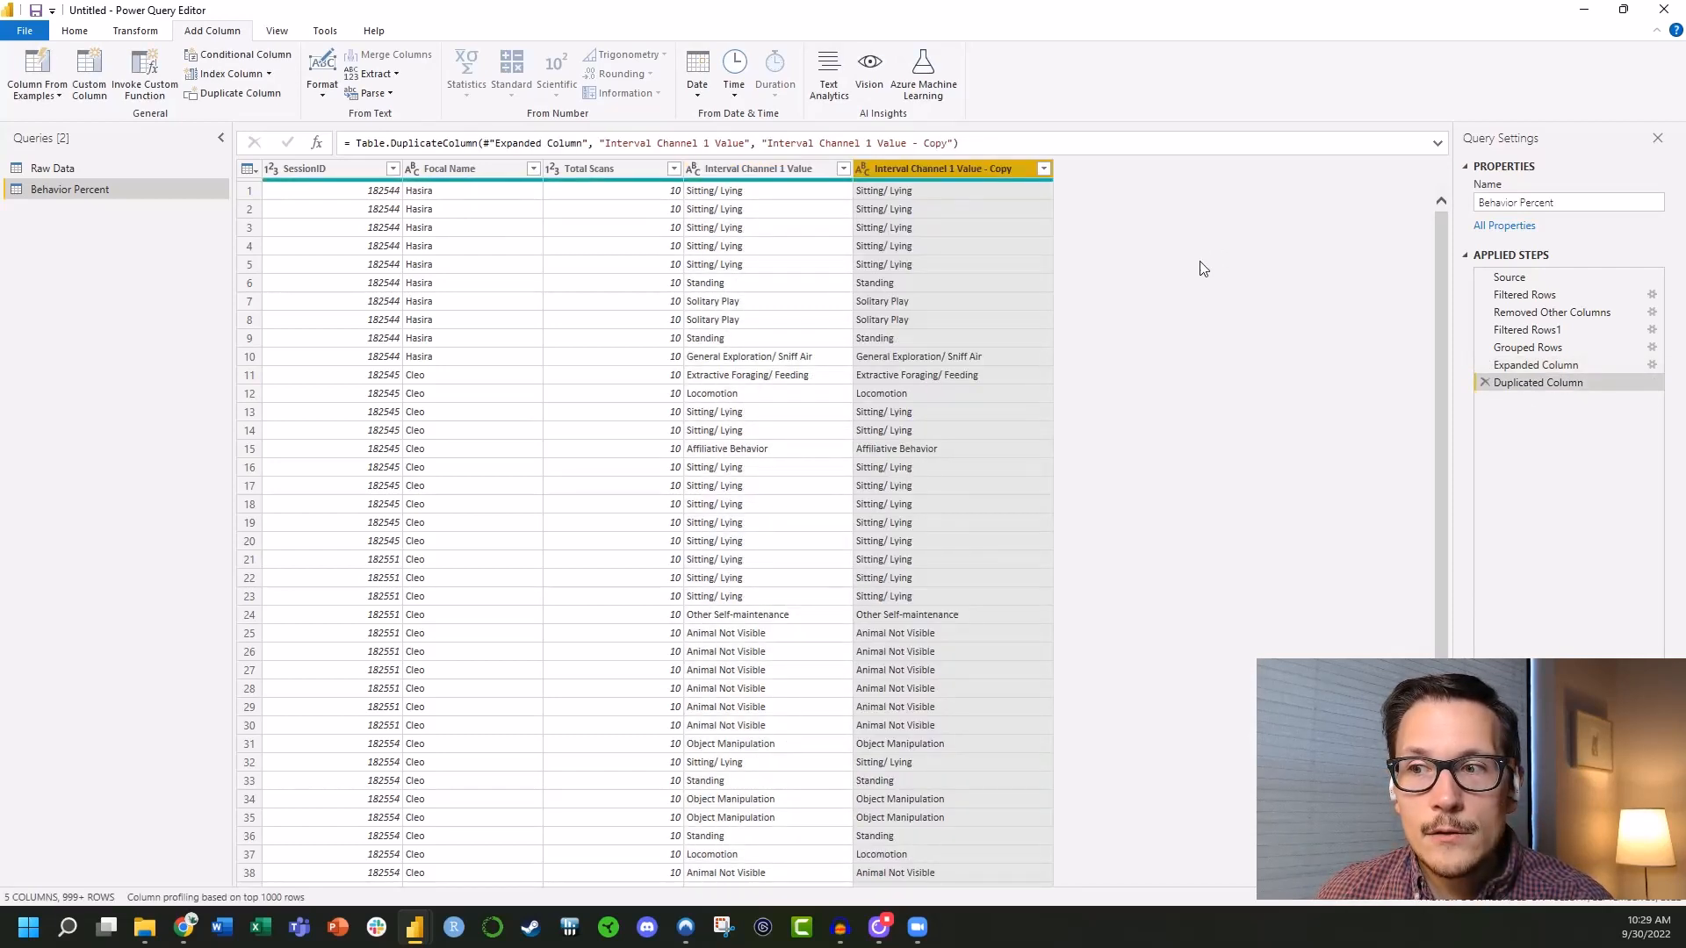
Pivot the Interval Channel 1 Value column, using Interval Channel 1 Value - Copy as the values column.
{"action": "scroll", "coordinate": [966, 351], "scroll_direction": "down", "scroll_amount": 1}
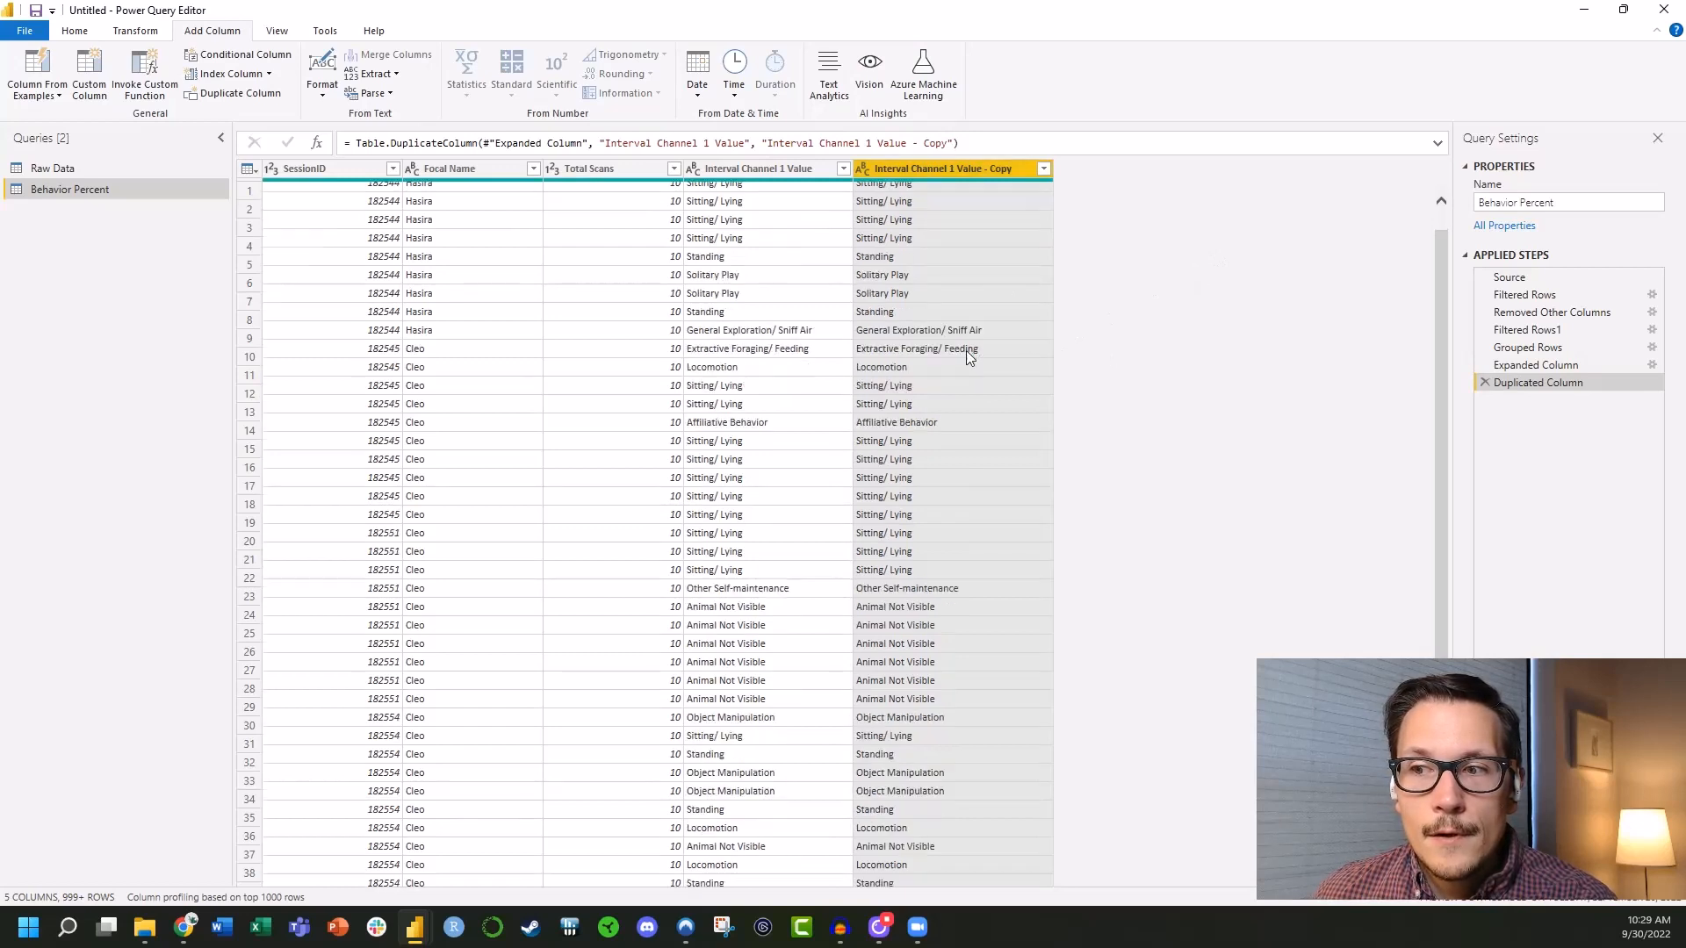
{"action": "scroll", "coordinate": [966, 350], "scroll_direction": "up", "scroll_amount": 2}
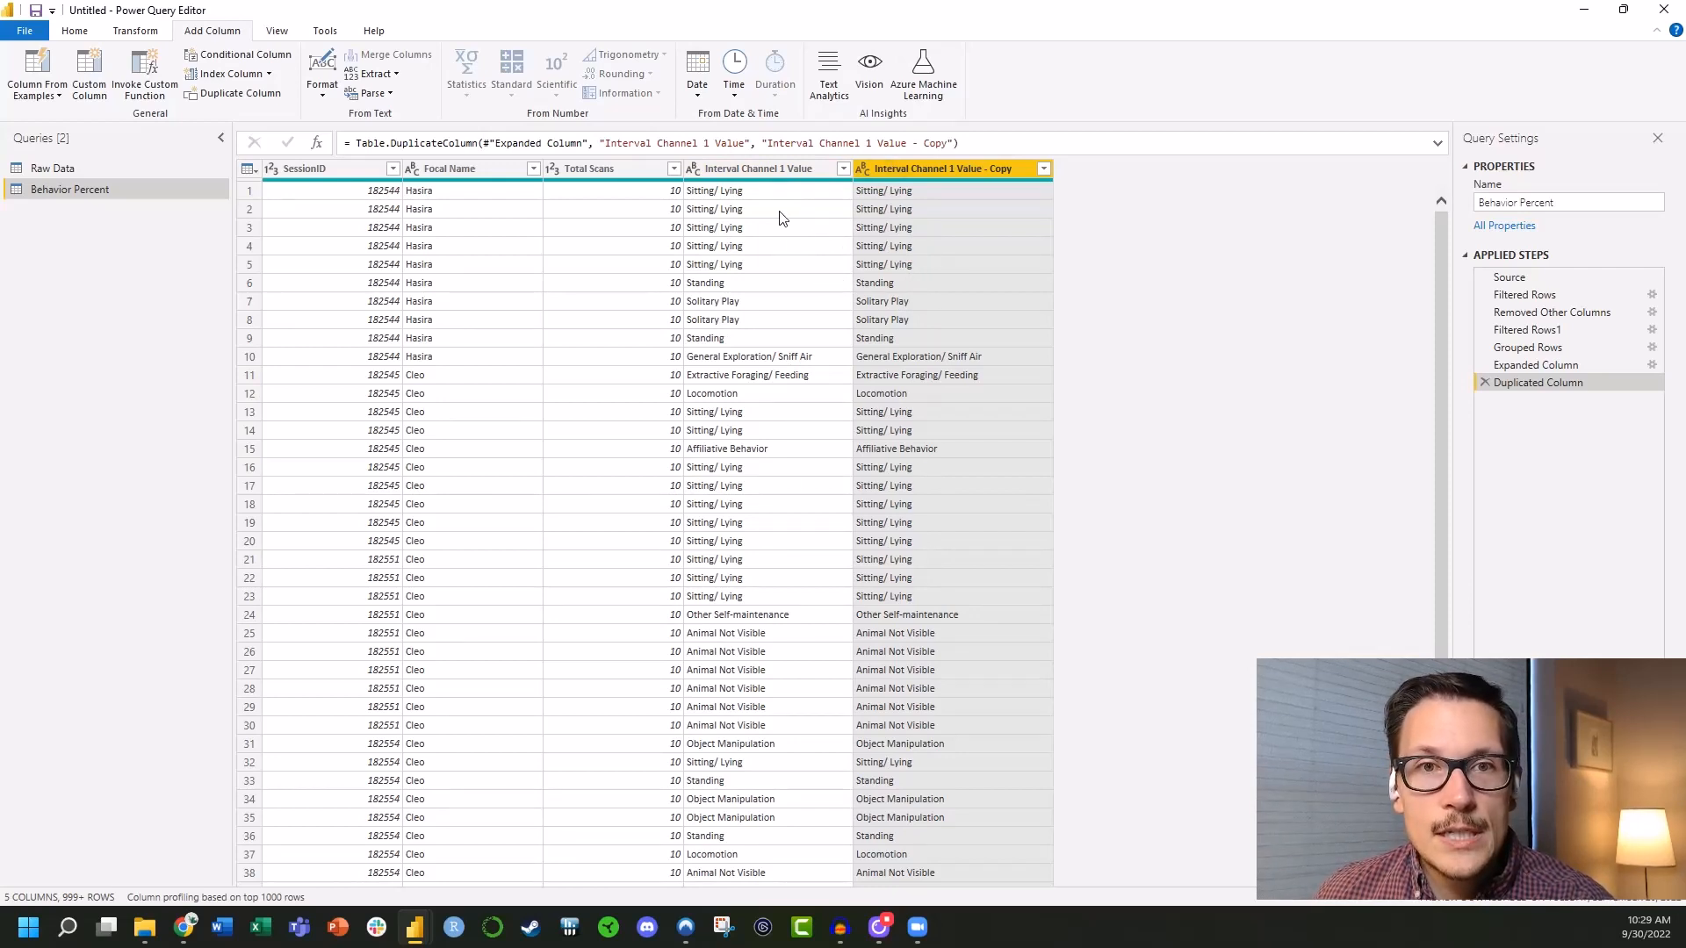
{"action": "left_click", "coordinate": [789, 169]}
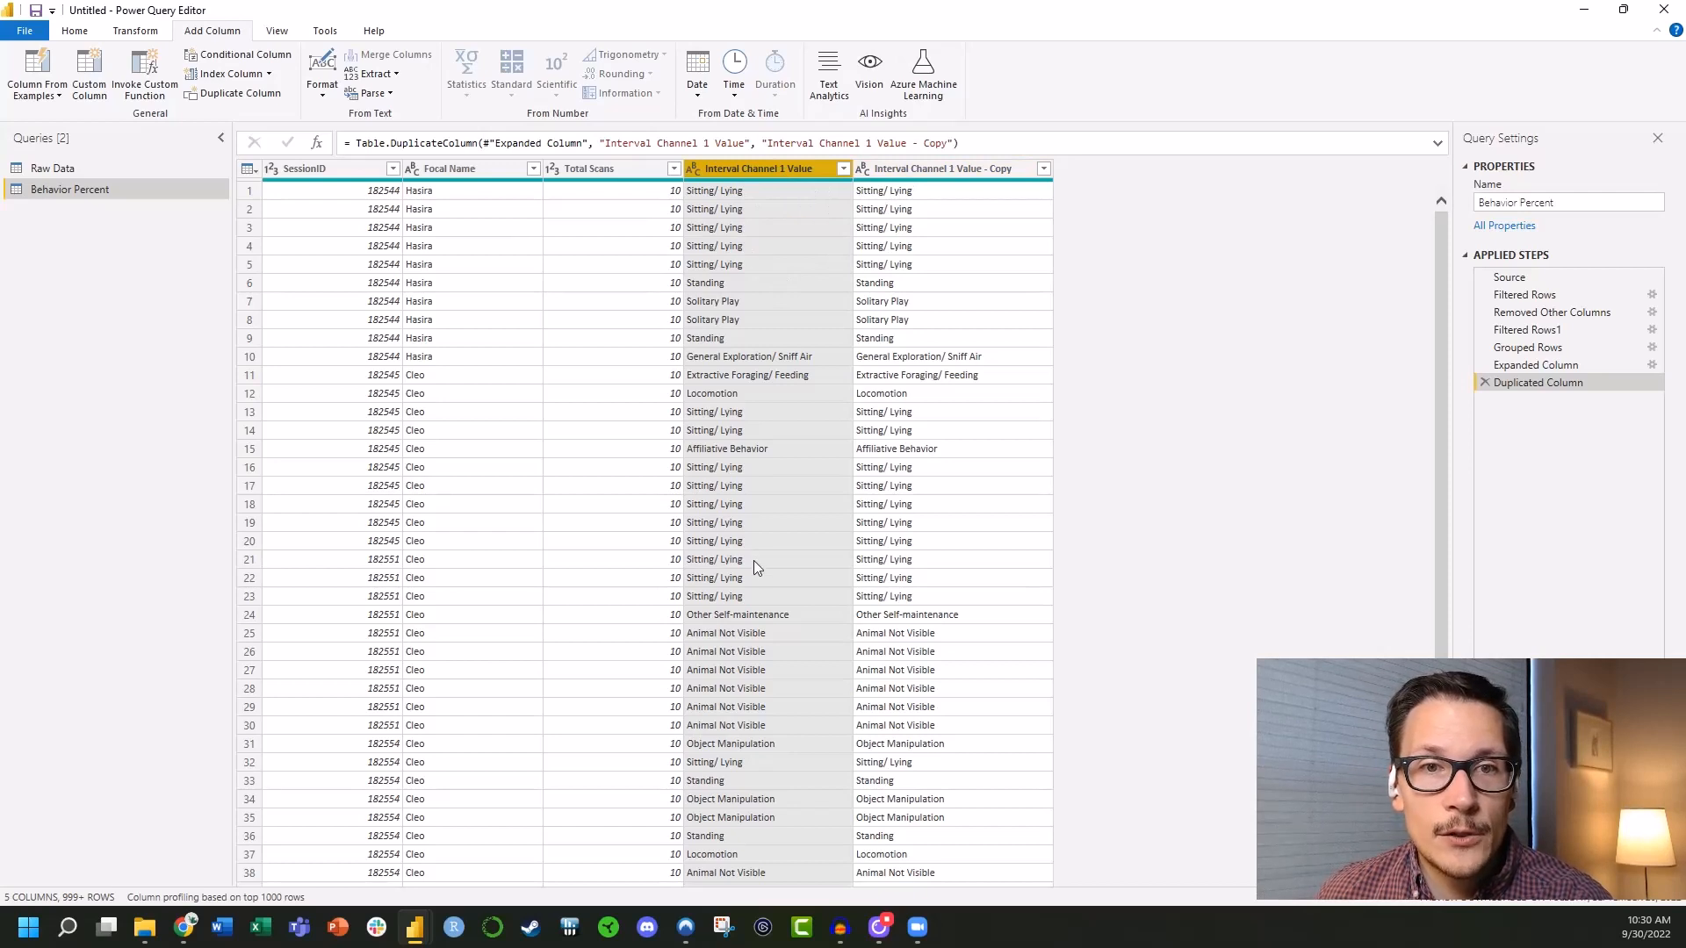
{"action": "left_click", "coordinate": [920, 175], "text": "ctrl"}
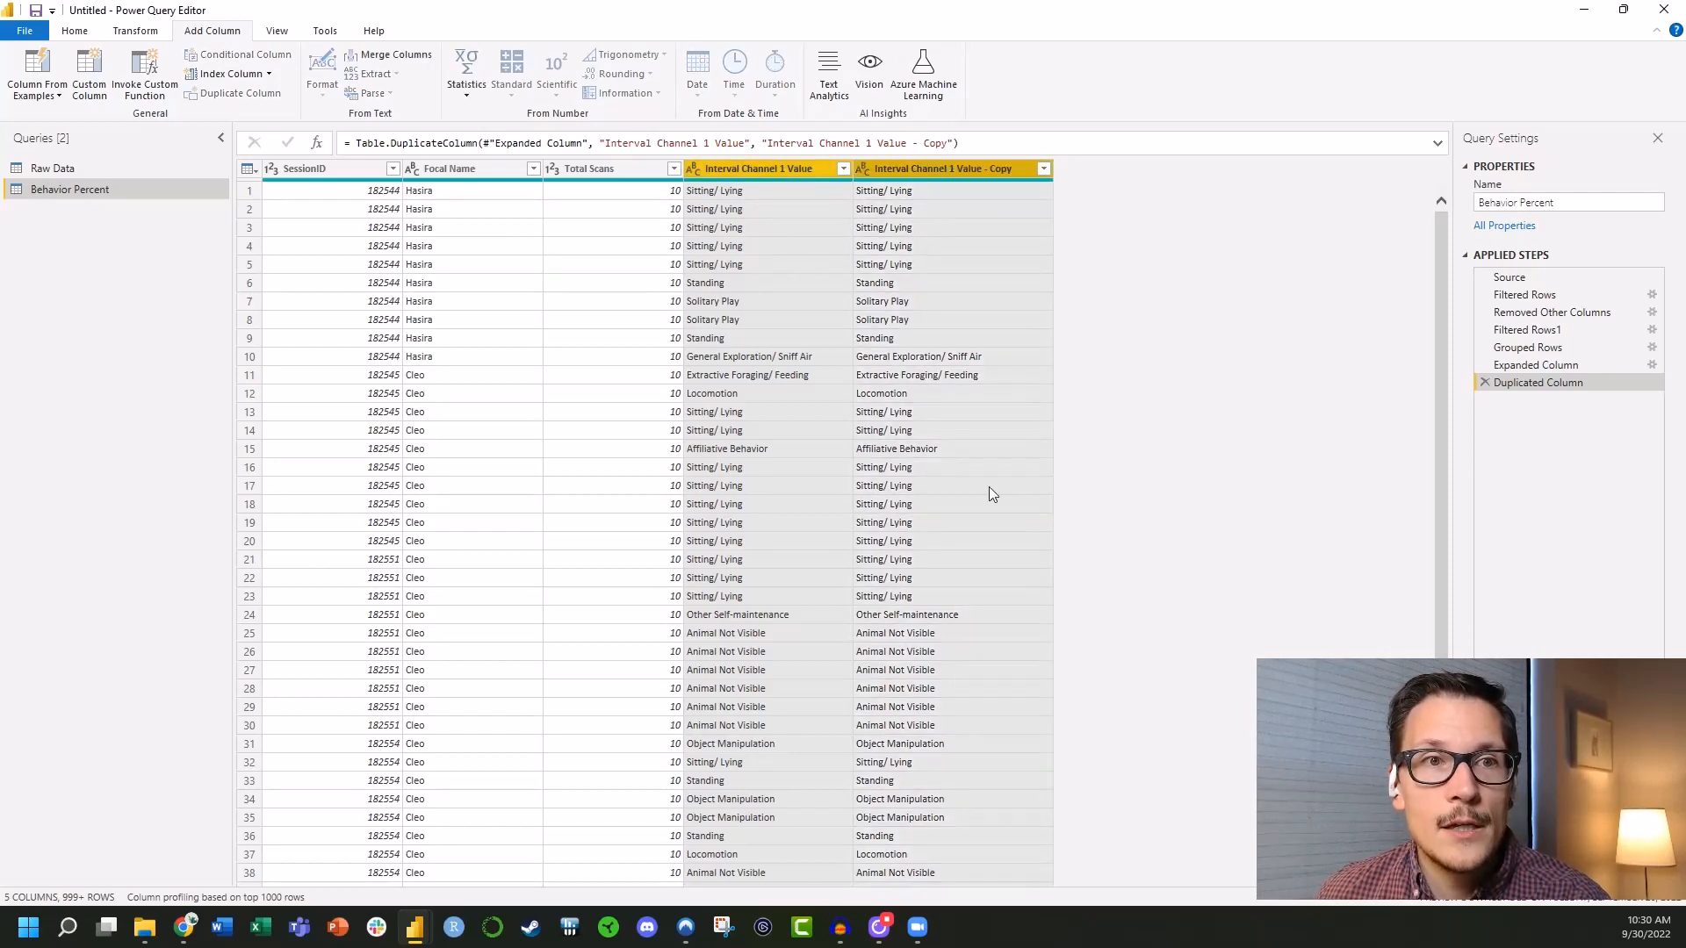
{"action": "left_click", "coordinate": [133, 29]}
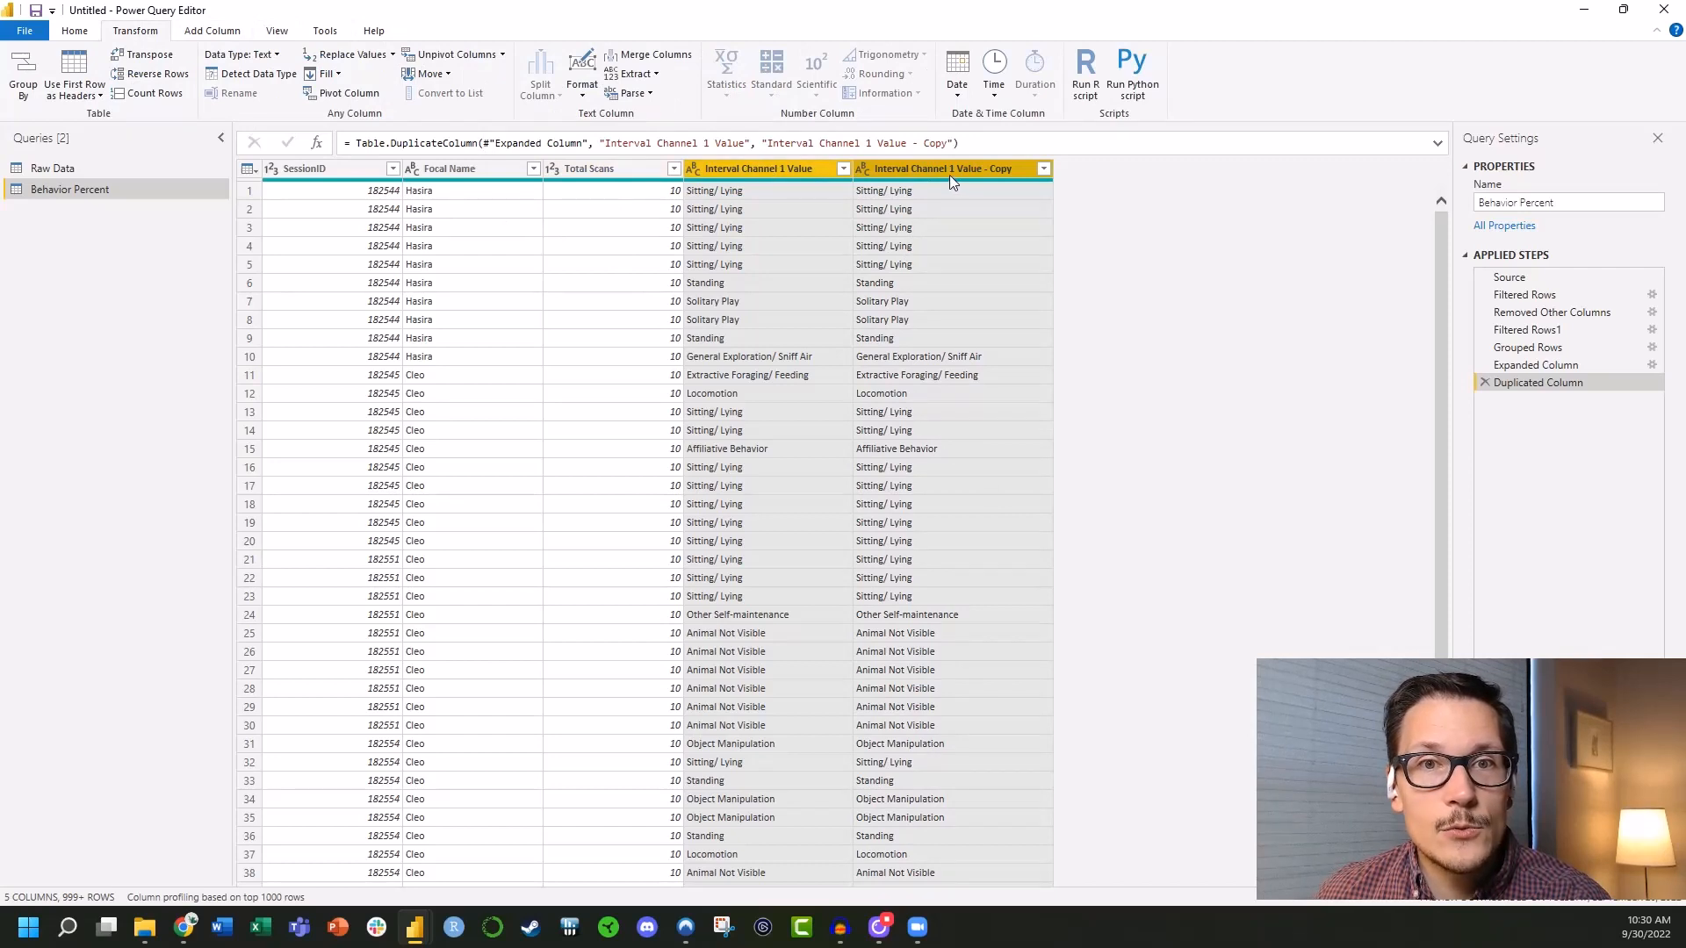
{"action": "left_click", "coordinate": [349, 92]}
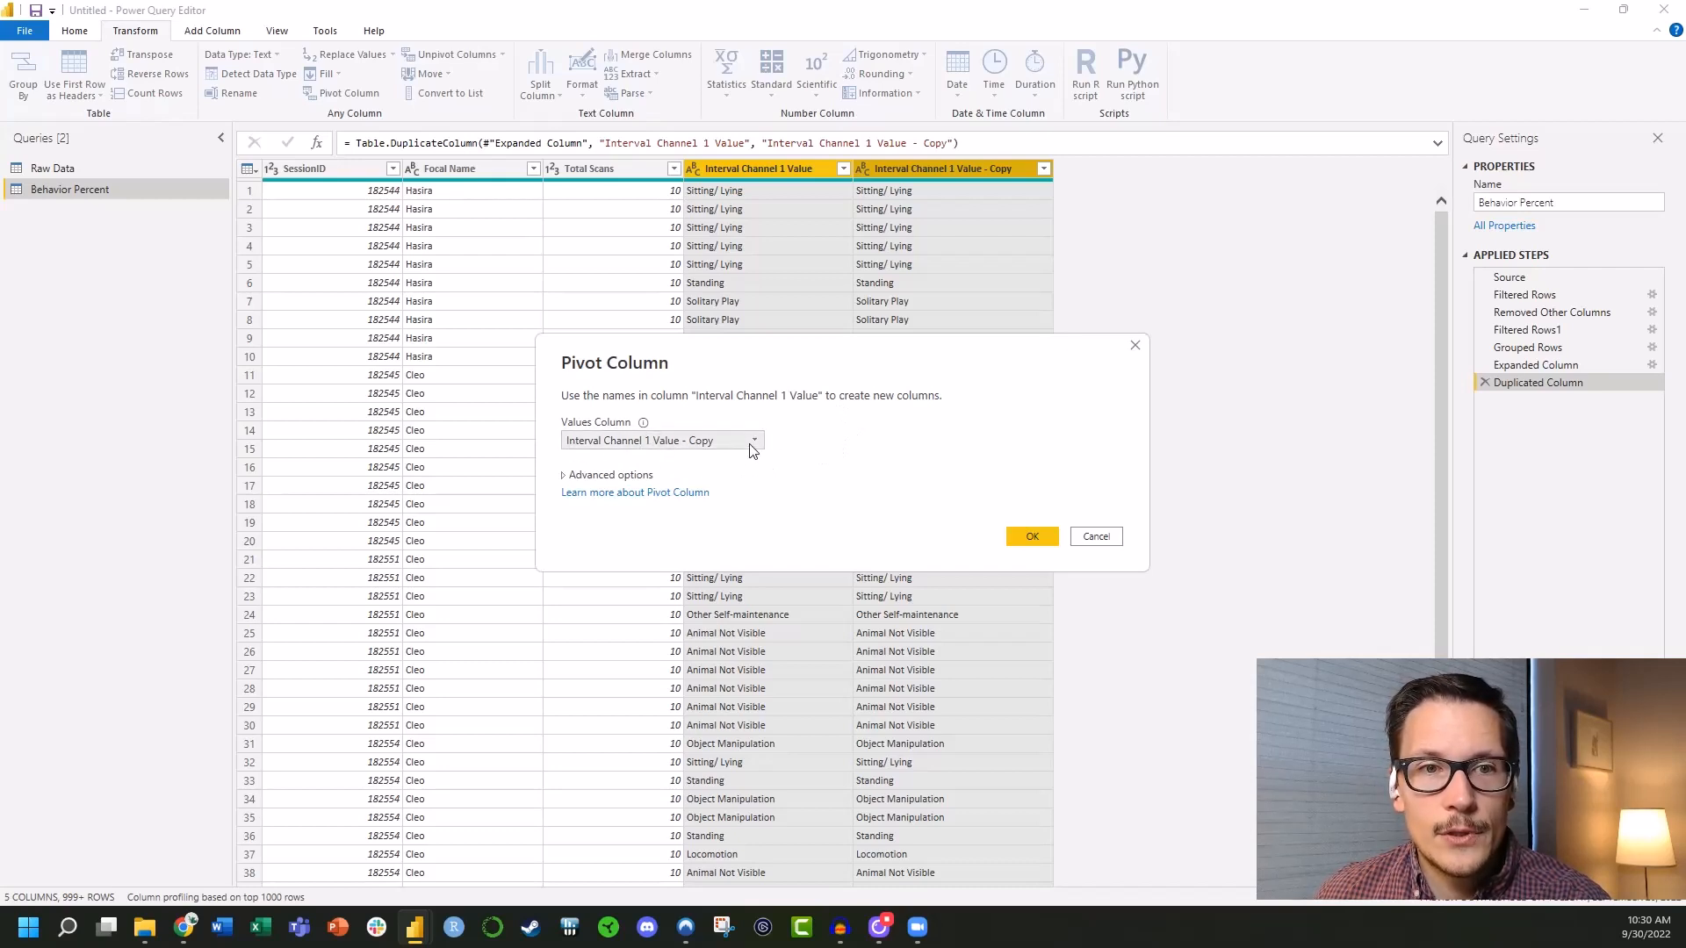
{"action": "left_click", "coordinate": [1019, 537]}
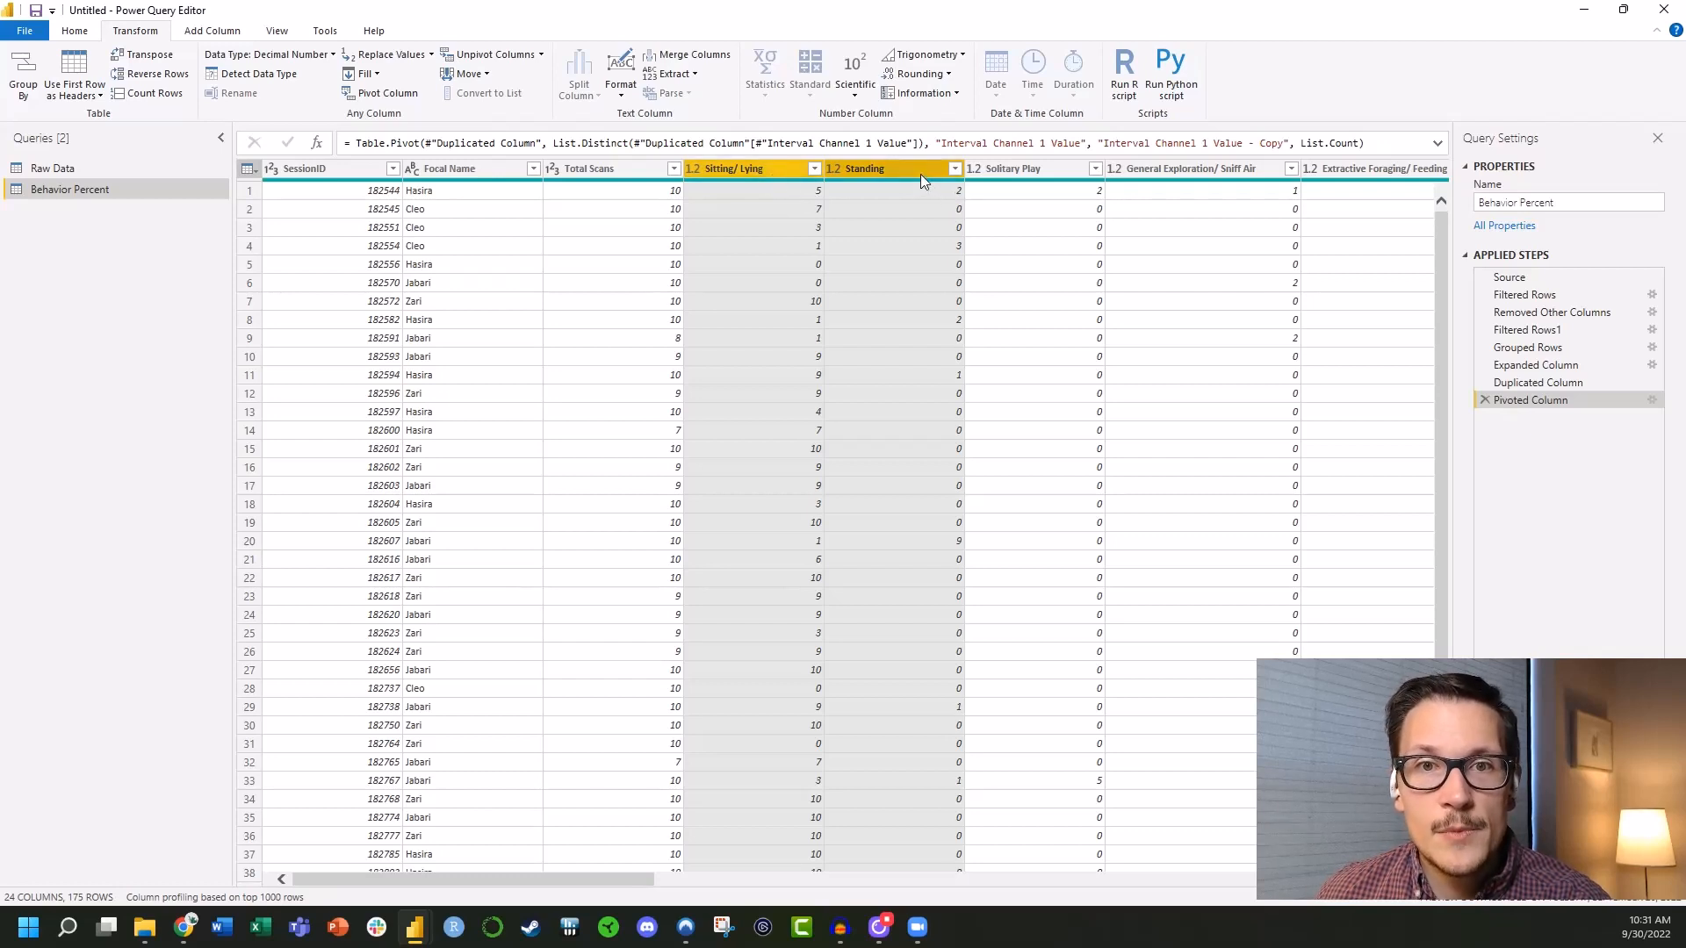
Unpivot all behavior columns from Sitting/ Lying through the last one, leaving SessionID, Focal Name and Total Scans as they are.
{"action": "left_click", "coordinate": [769, 228]}
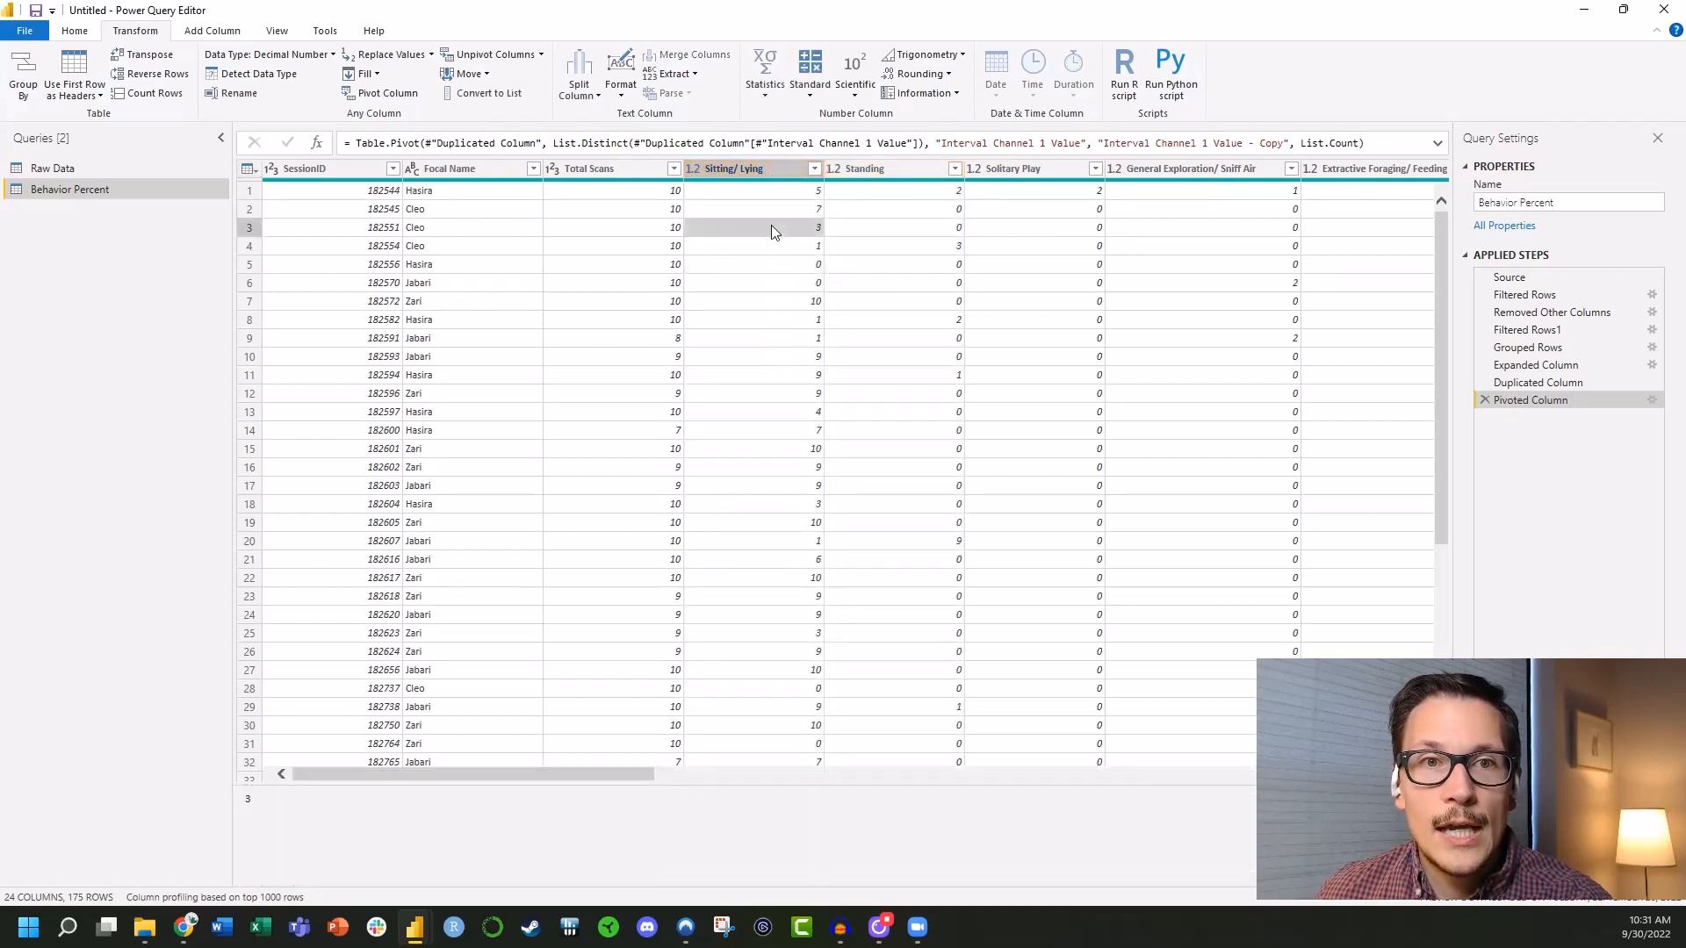
{"action": "left_click", "coordinate": [772, 169]}
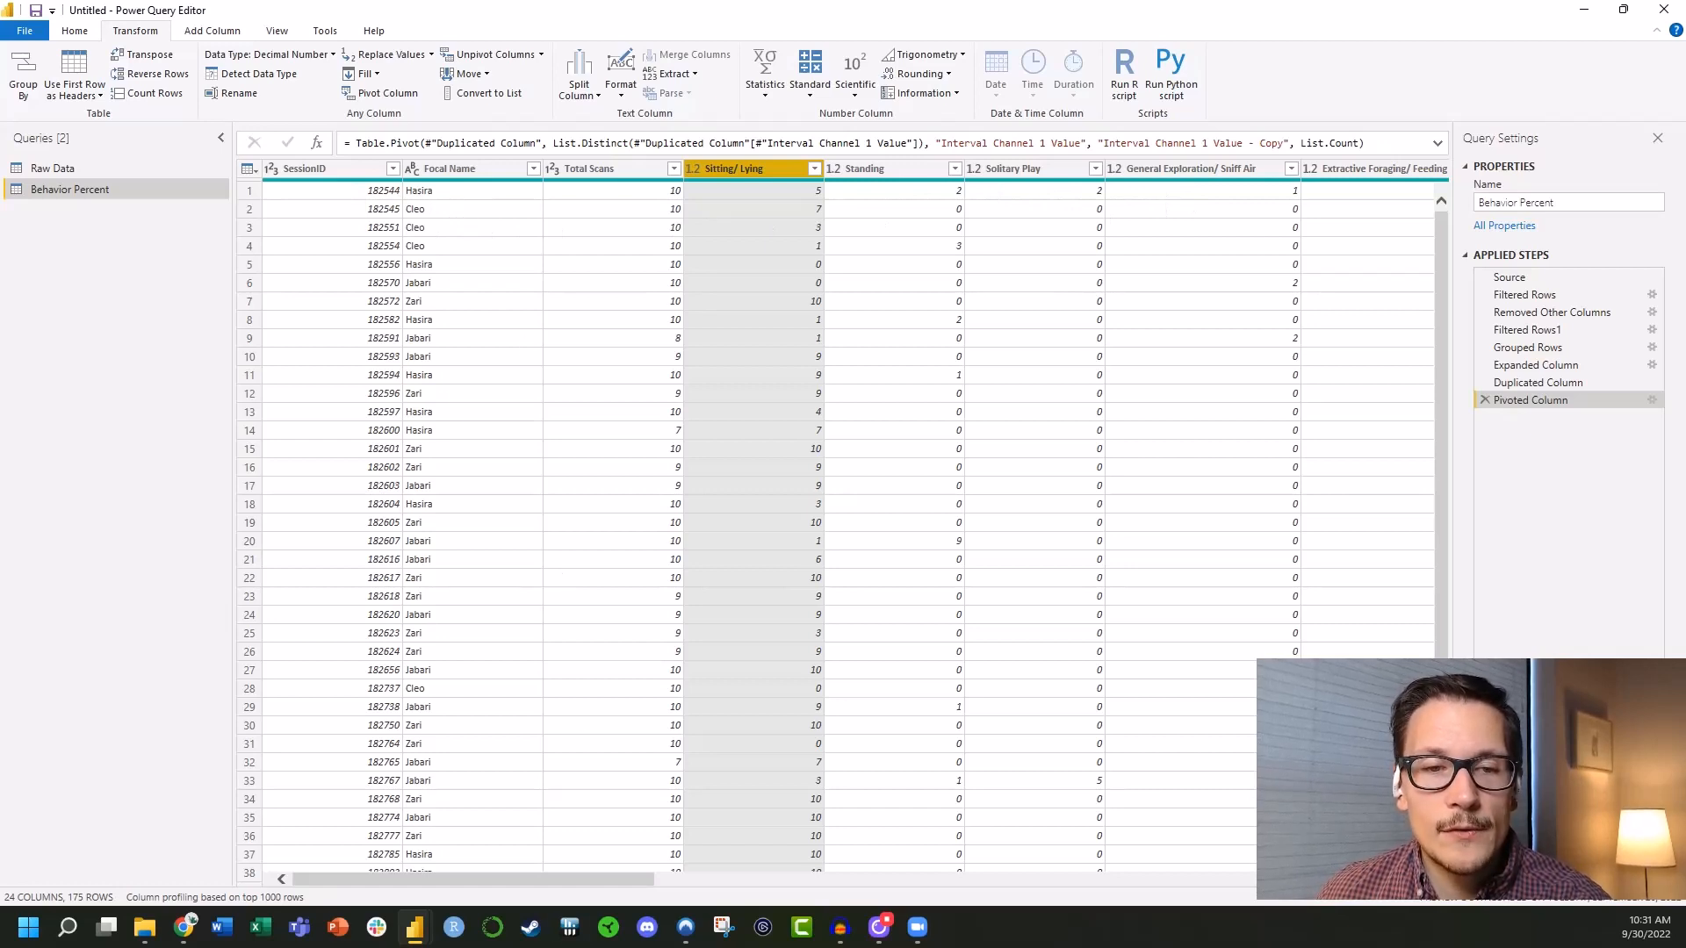
{"action": "left_click_drag", "start_coordinate": [619, 882], "coordinate": [436, 878]}
{"action": "left_click", "coordinate": [1352, 169], "text": "shift"}
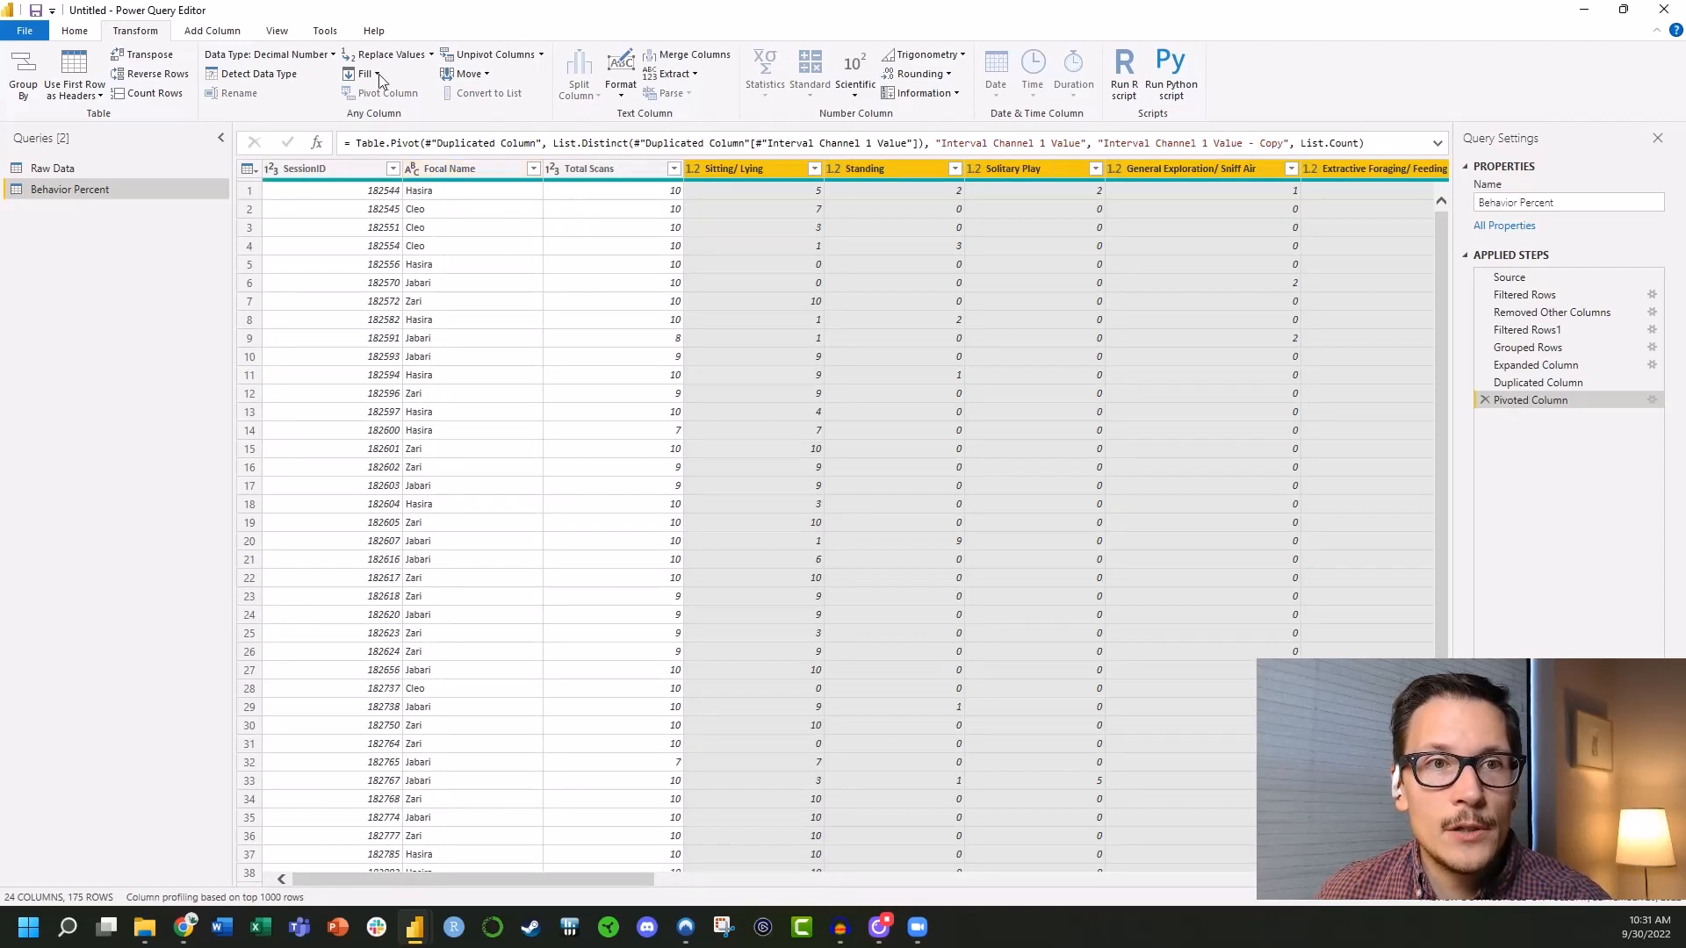
{"action": "left_click", "coordinate": [492, 54]}
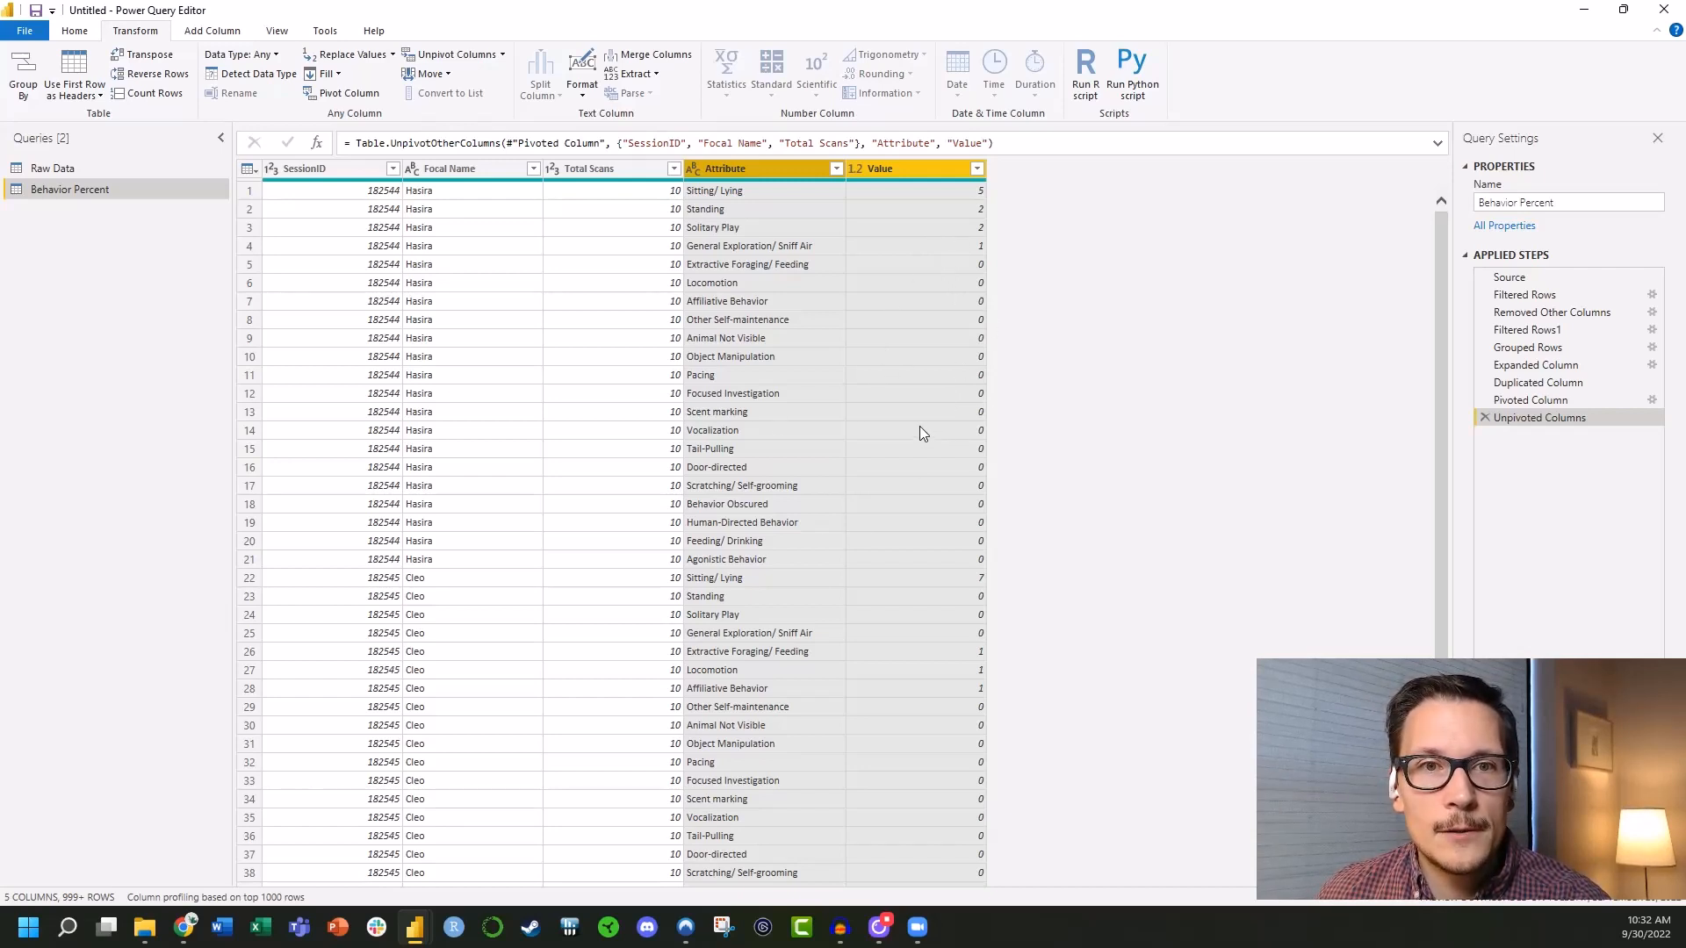
Rename the Attribute column as Behavior.
{"action": "left_click", "coordinate": [790, 174]}
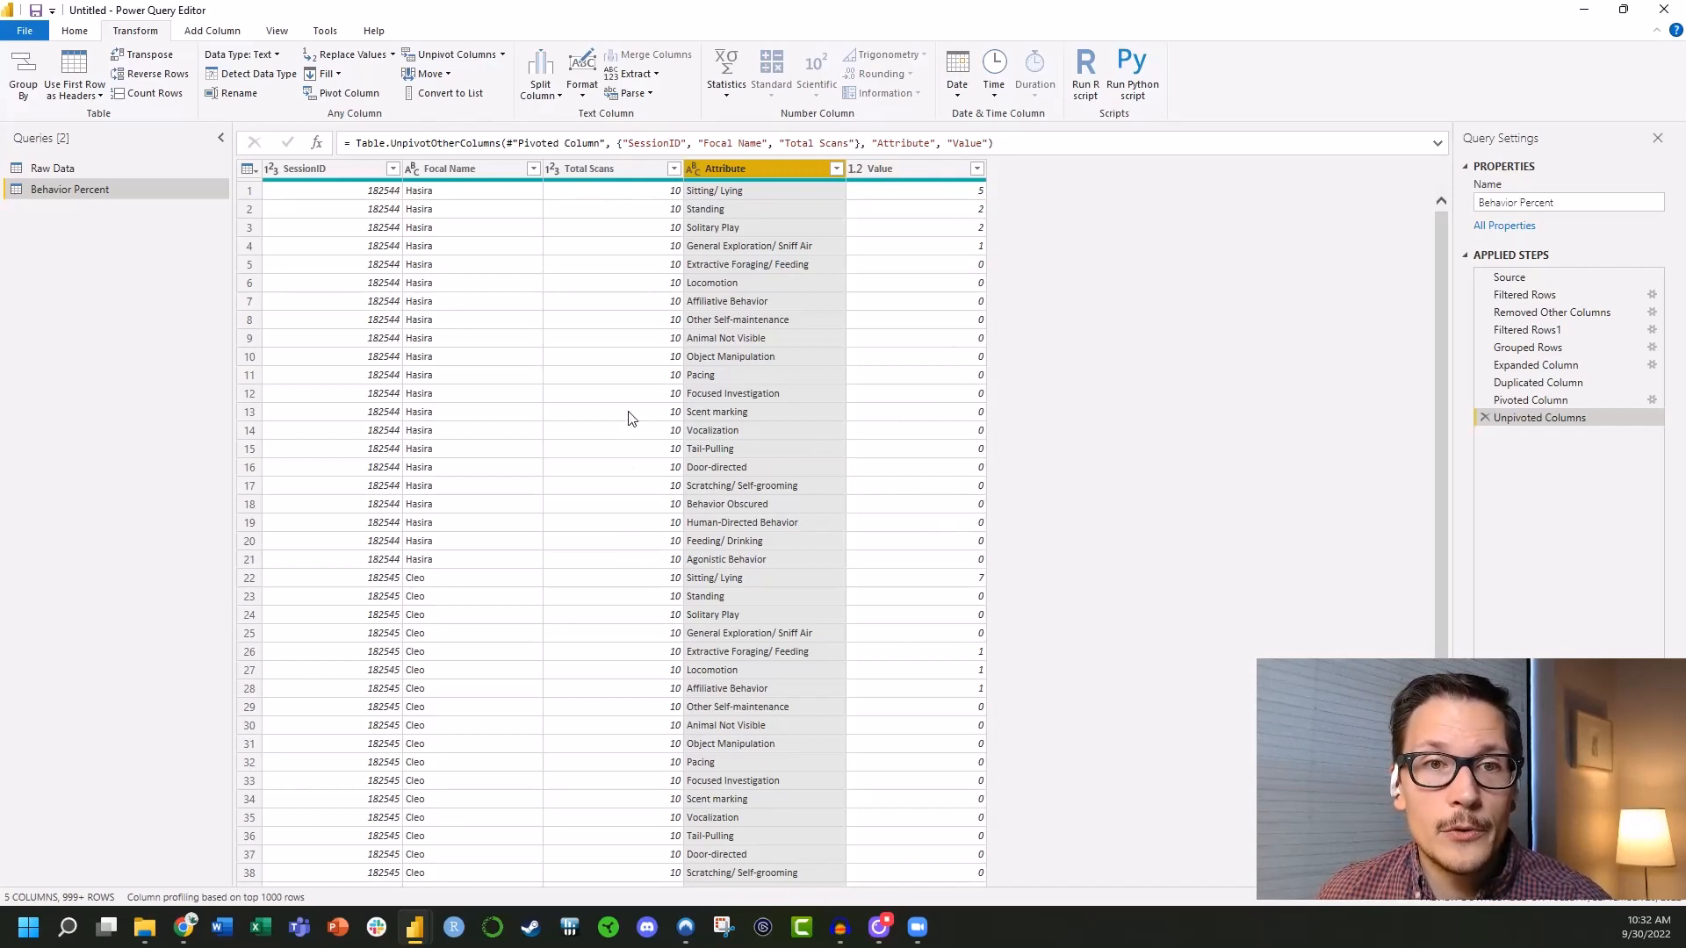
{"action": "right_click", "coordinate": [764, 171]}
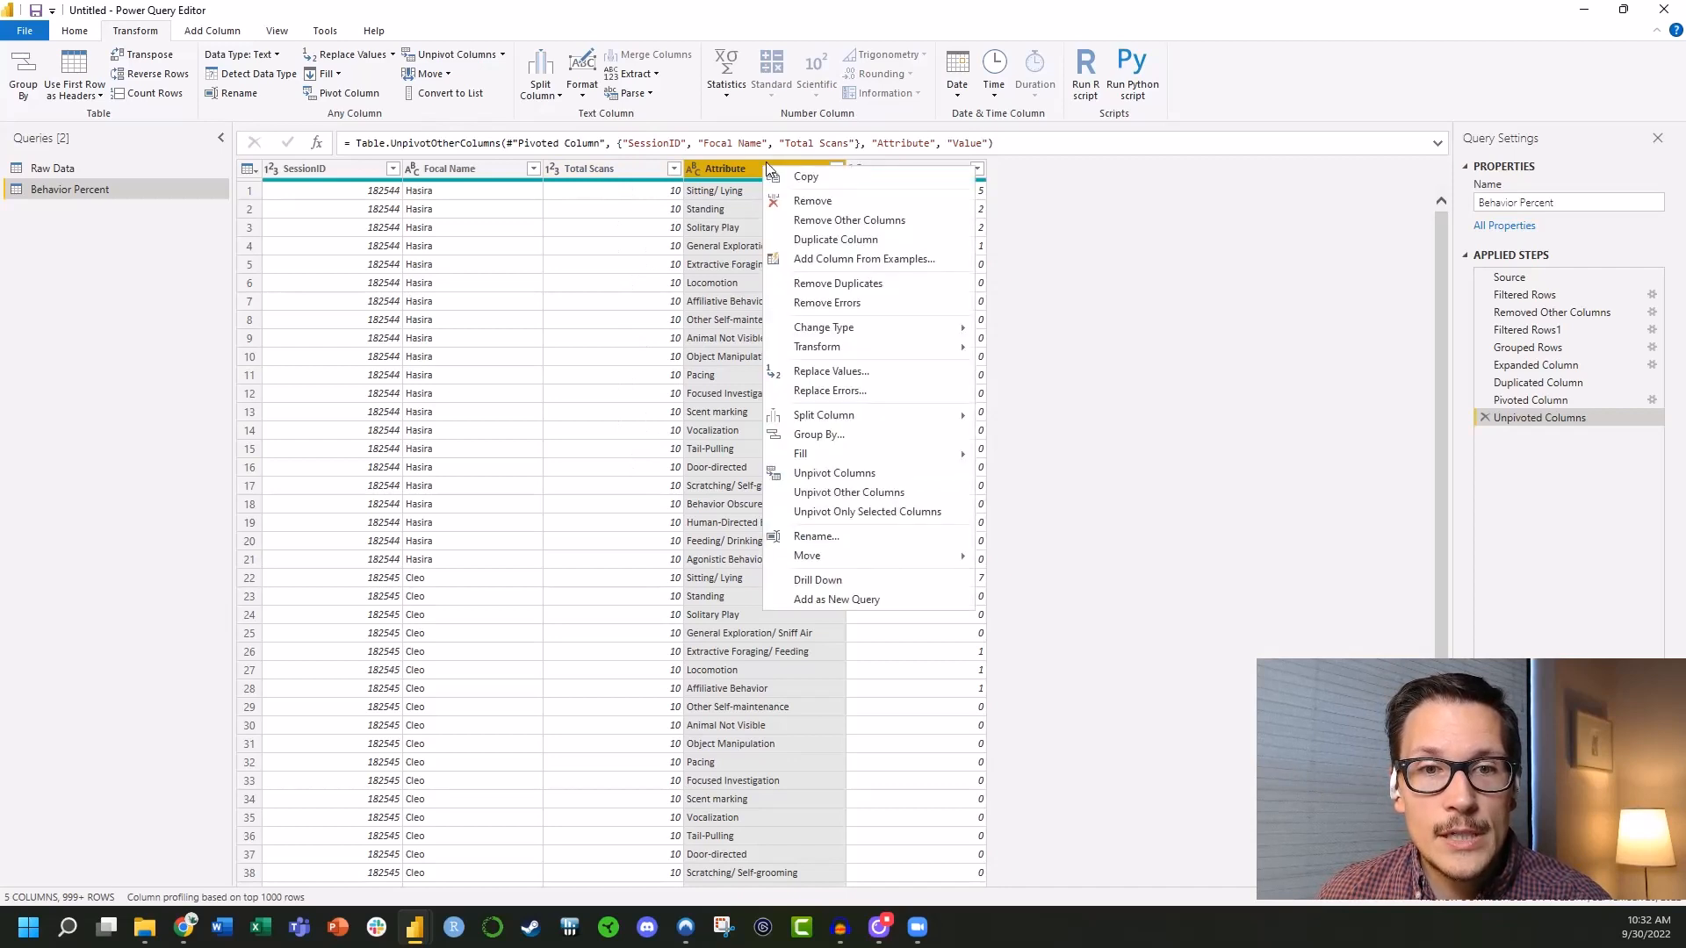
{"action": "left_click", "coordinate": [818, 536]}
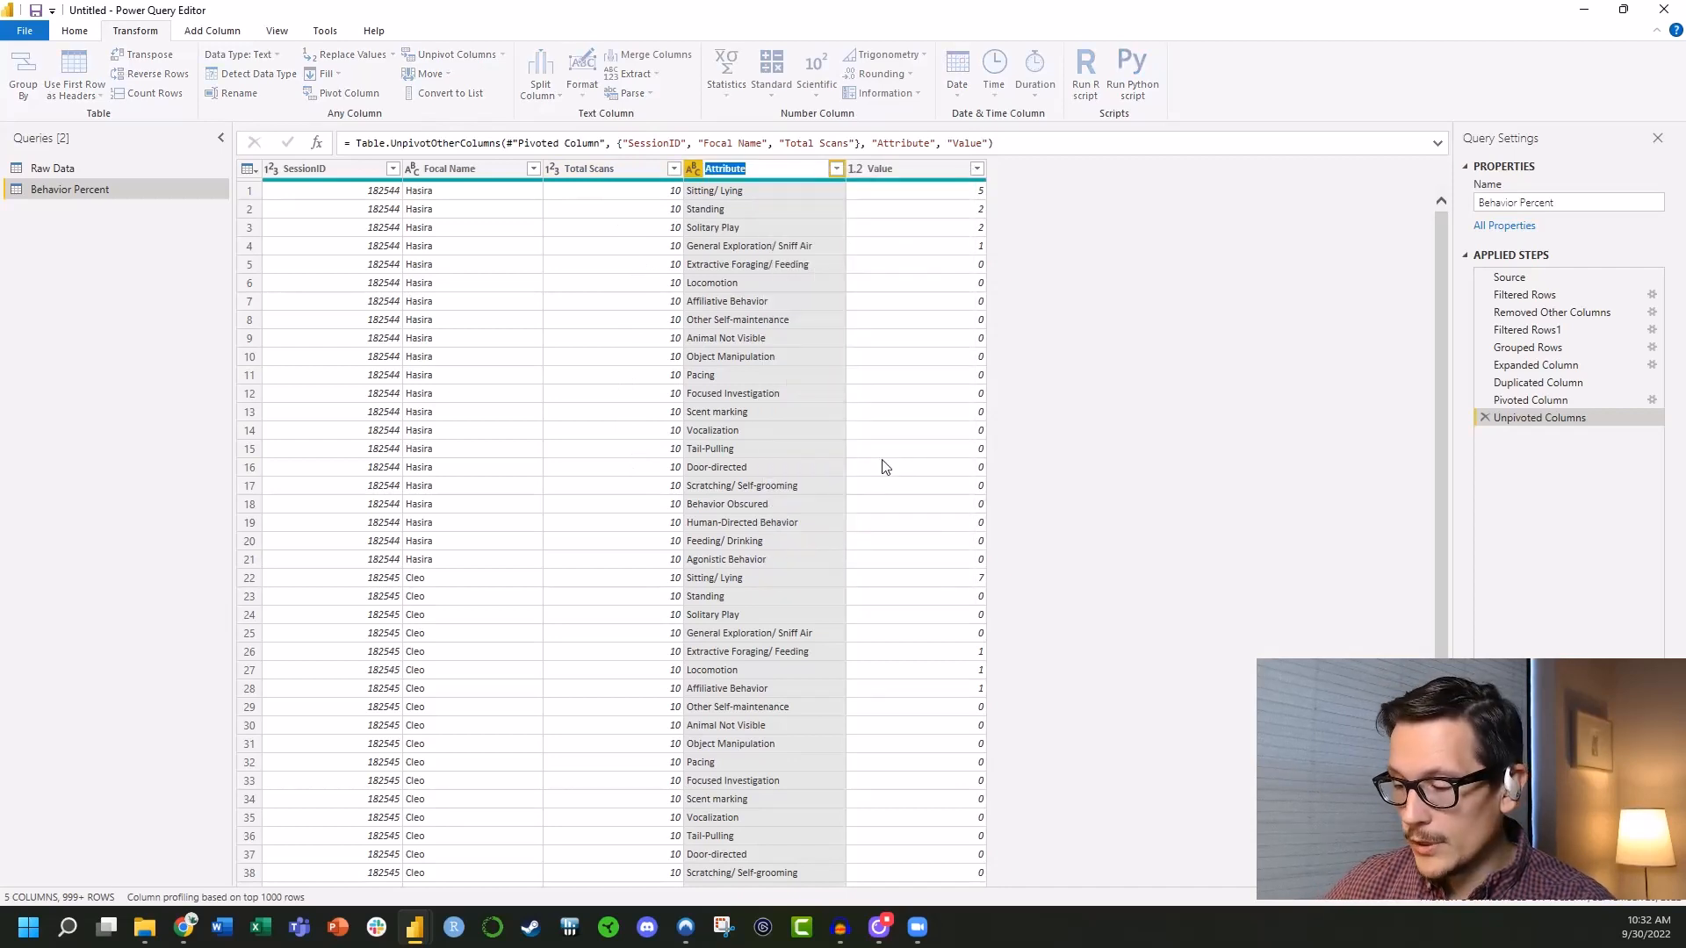
{"action": "key", "text": "Return"}
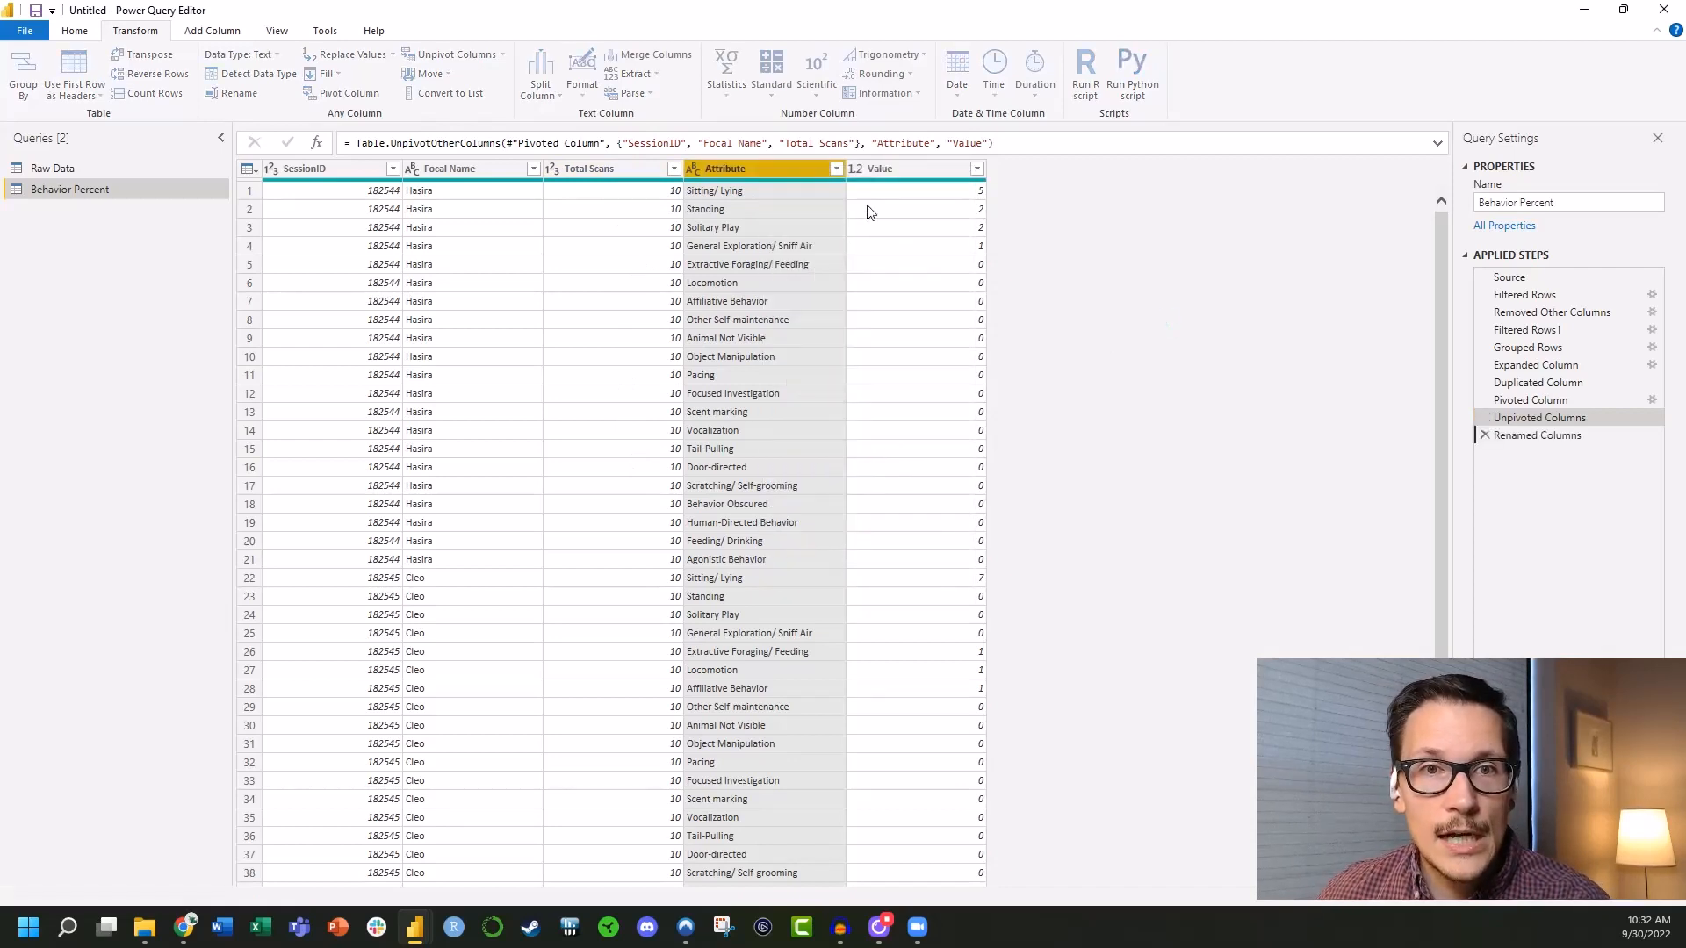
Rename the Value column as Behavior Scans.
{"action": "right_click", "coordinate": [919, 168]}
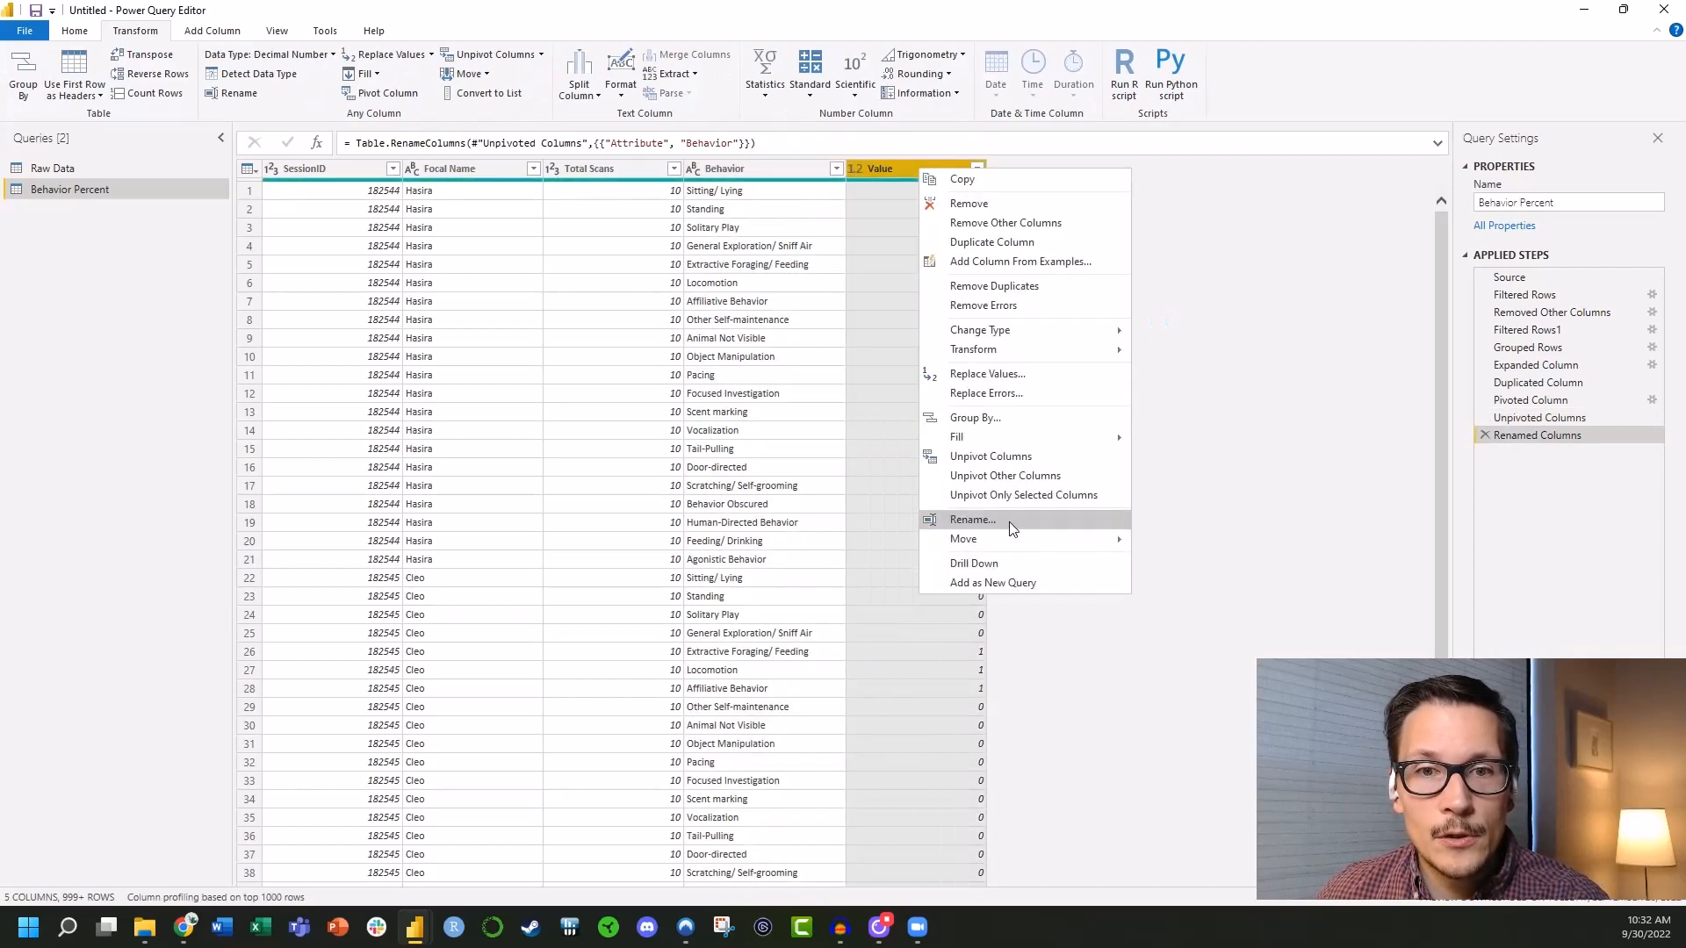
{"action": "left_click", "coordinate": [972, 520]}
{"action": "type", "text": "Behavio"}
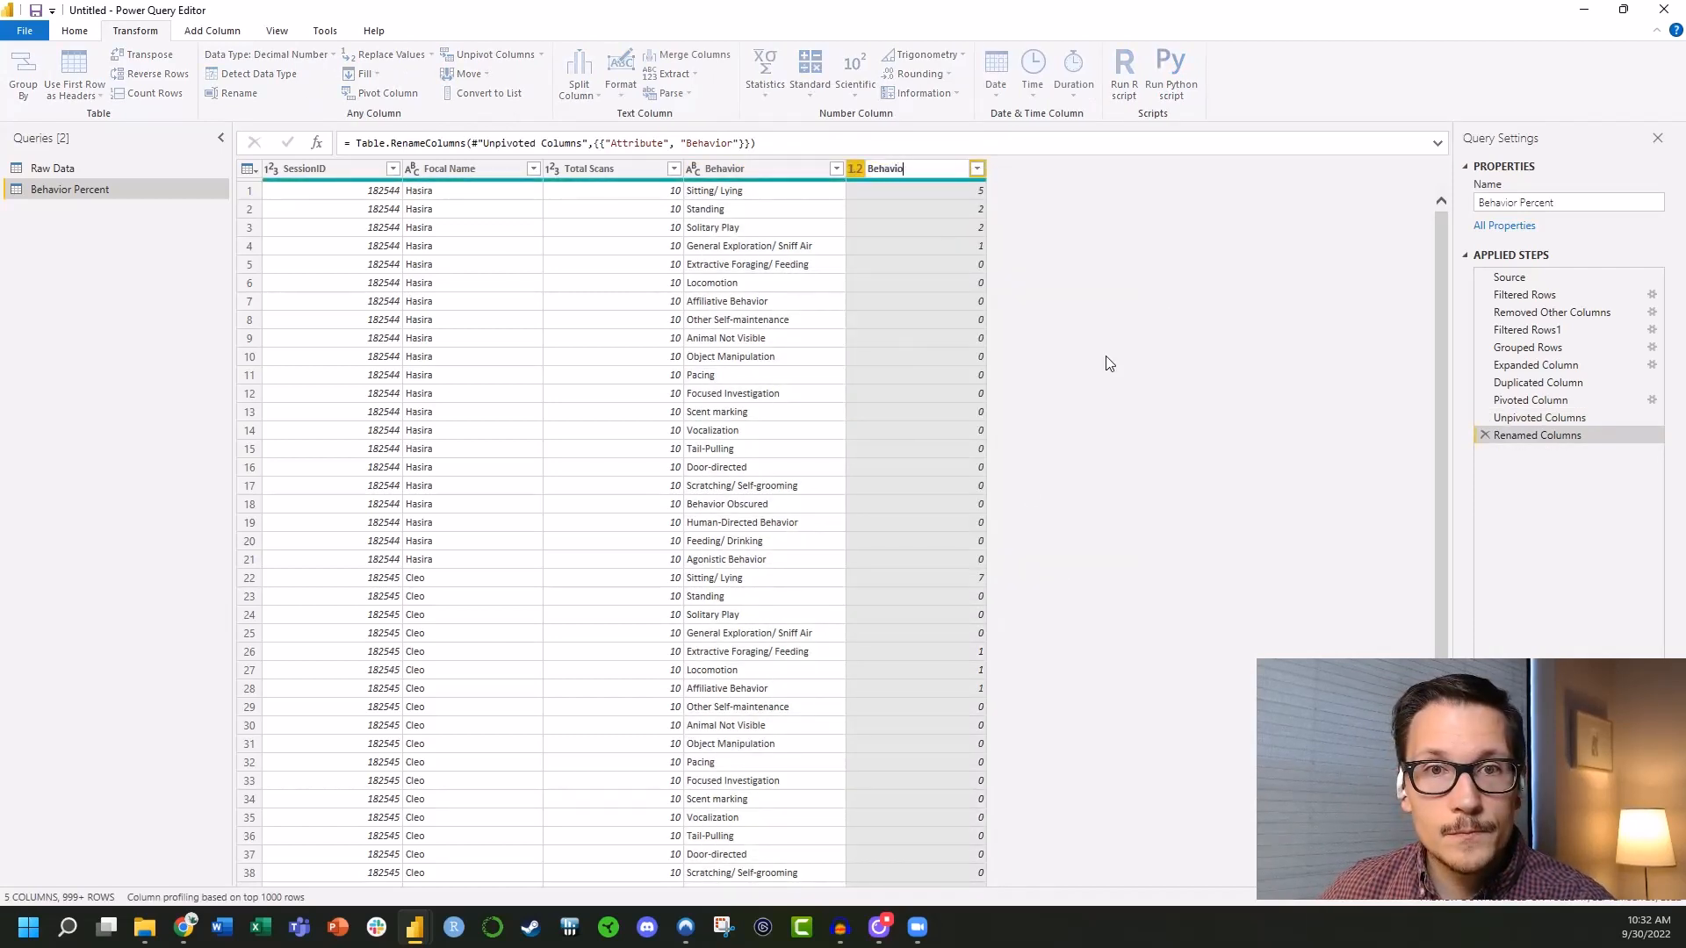
{"action": "type", "text": "r Count"}
{"action": "key", "text": "Return"}
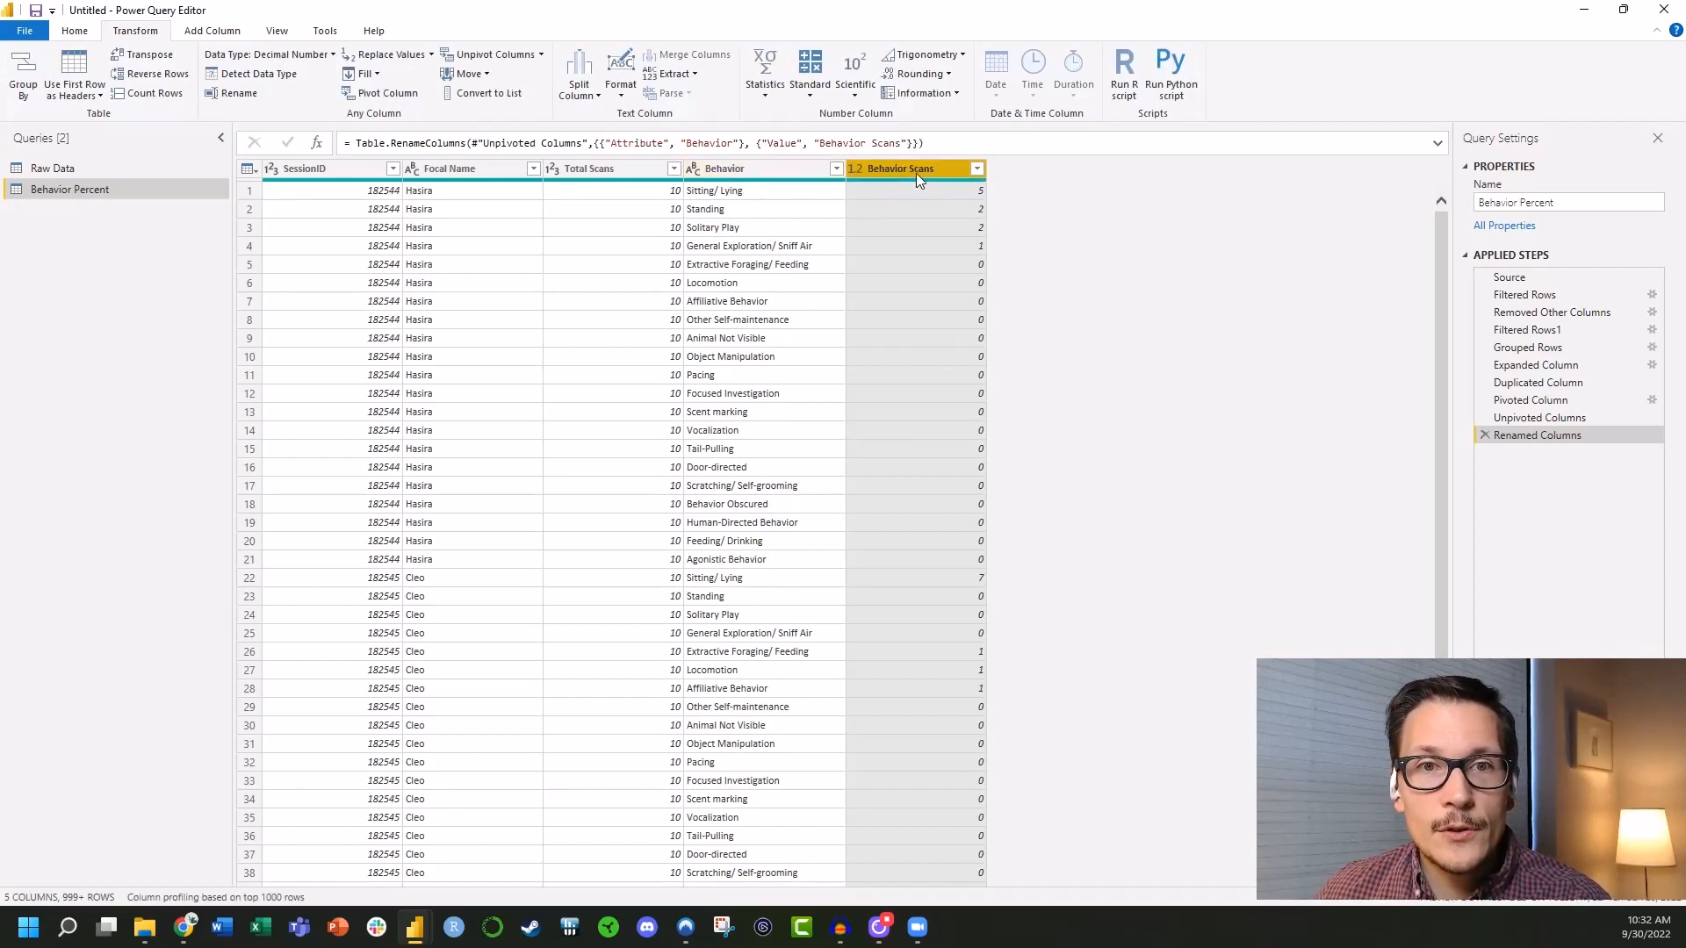
Start a new custom column and name it Behavior Percent.
{"action": "left_click", "coordinate": [204, 32]}
{"action": "left_click", "coordinate": [91, 77]}
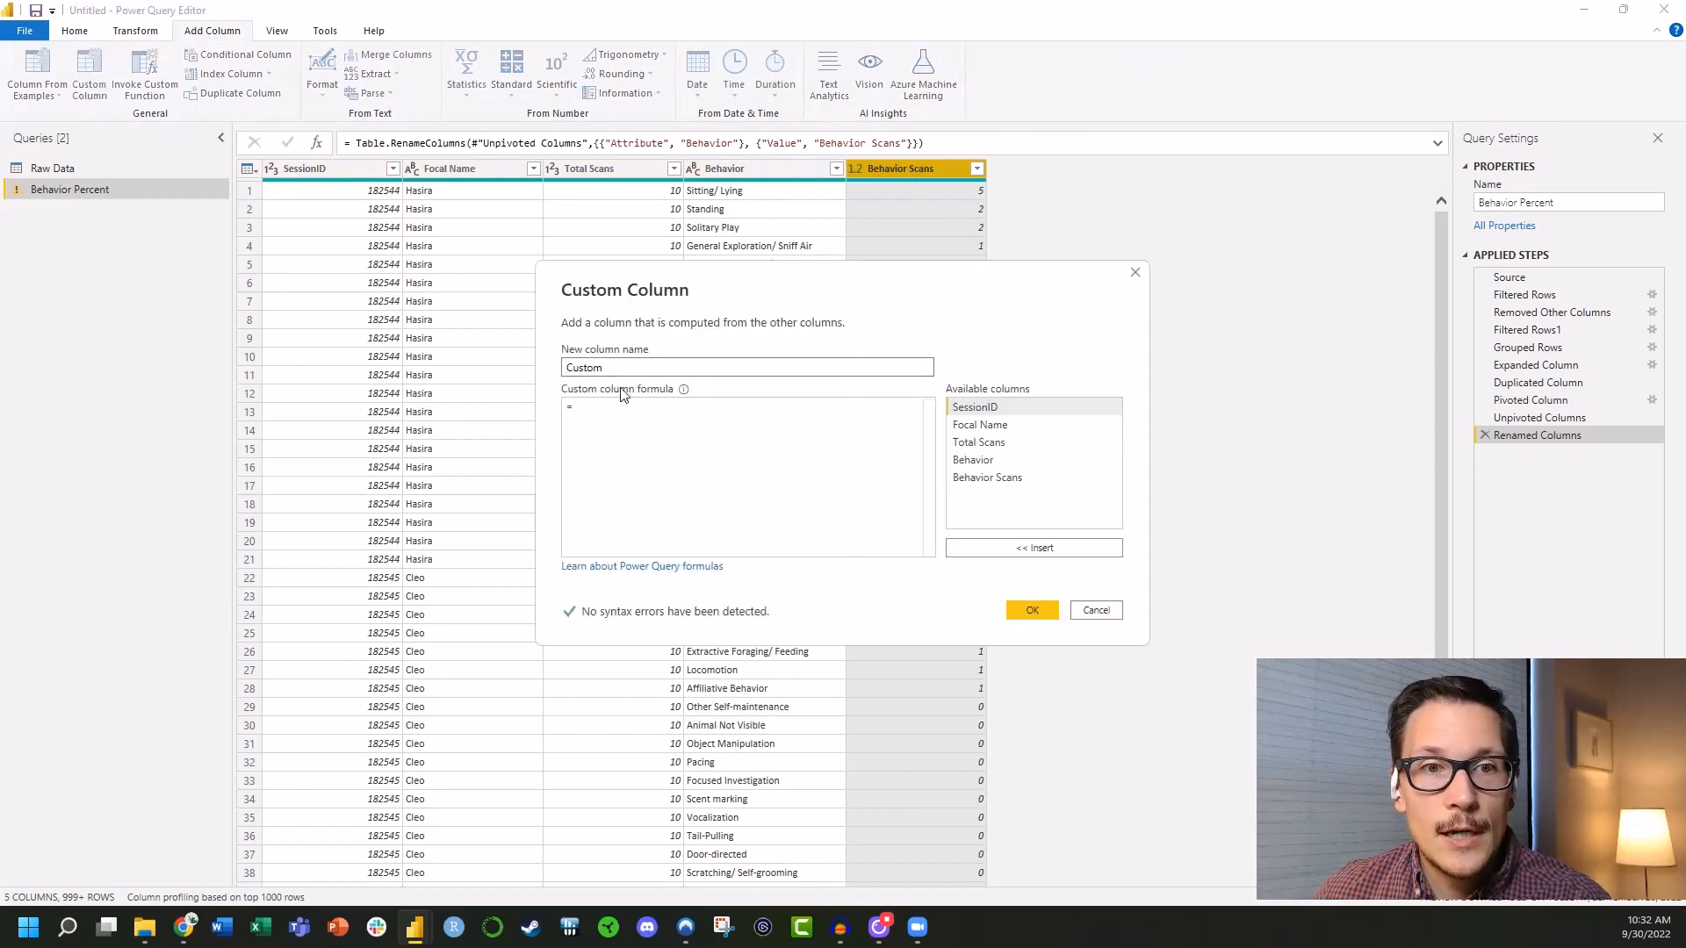
{"action": "type", "text": "Behavio"}
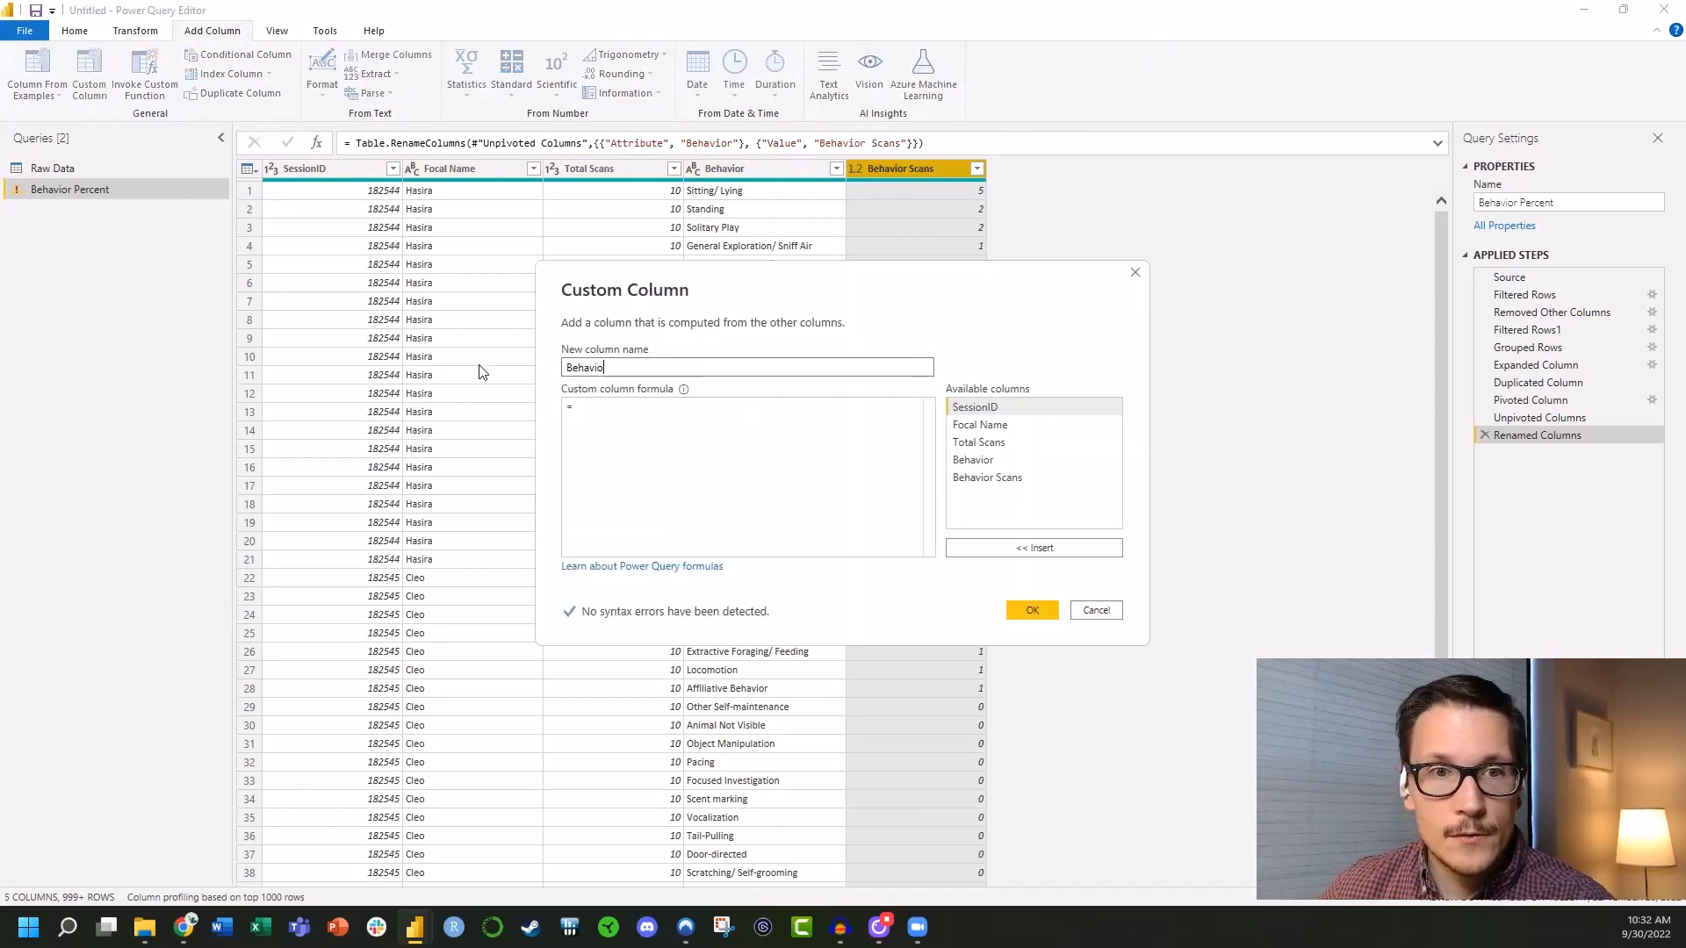
{"action": "type", "text": "r Percent"}
{"action": "key", "text": "Tab"}
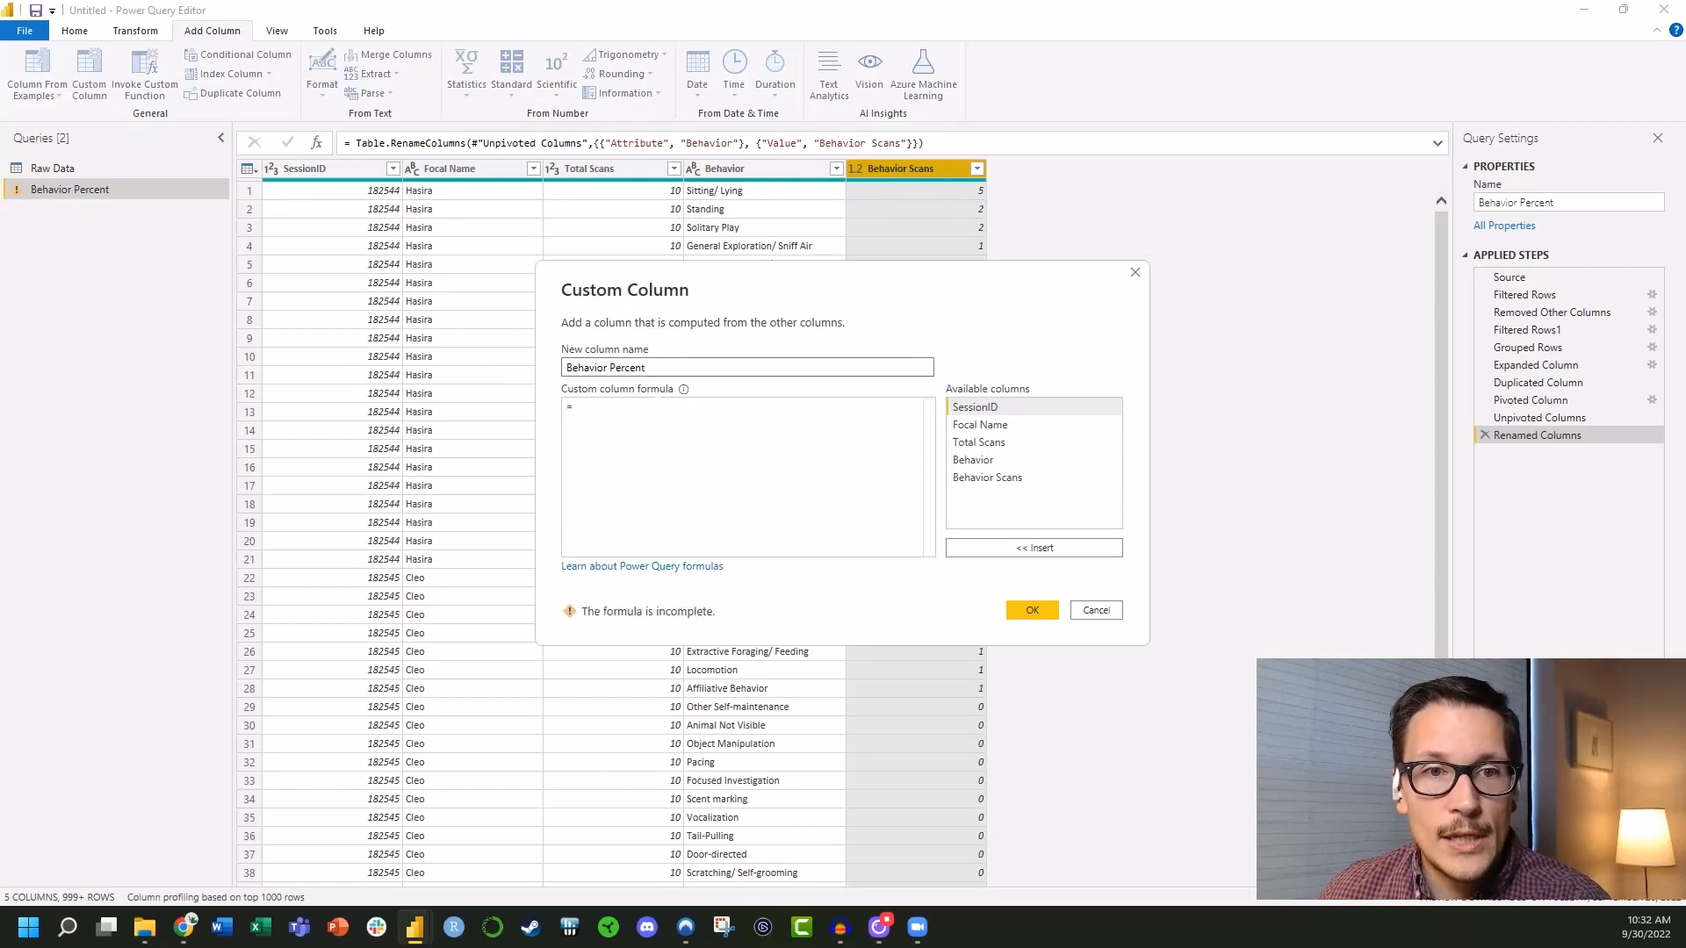
Set the custom column formula to ([Behavior Scans]/[Total Scans])*100 and add the column.
{"action": "left_click", "coordinate": [1019, 478]}
{"action": "left_click", "coordinate": [1040, 548]}
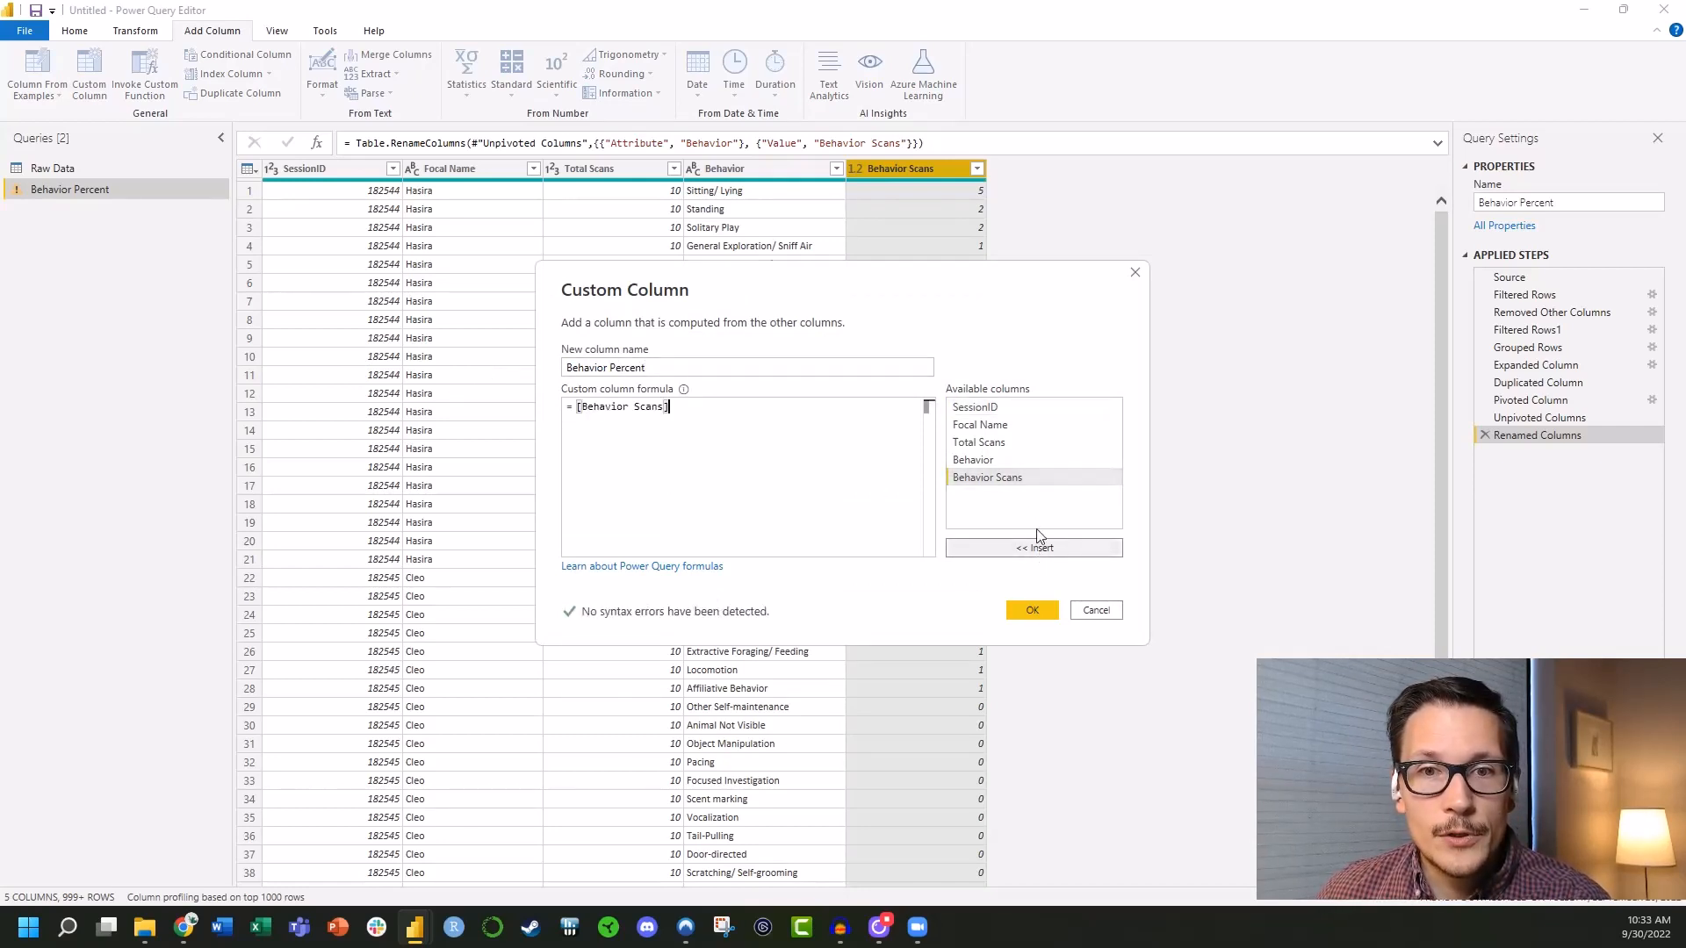
{"action": "type", "text": "/"}
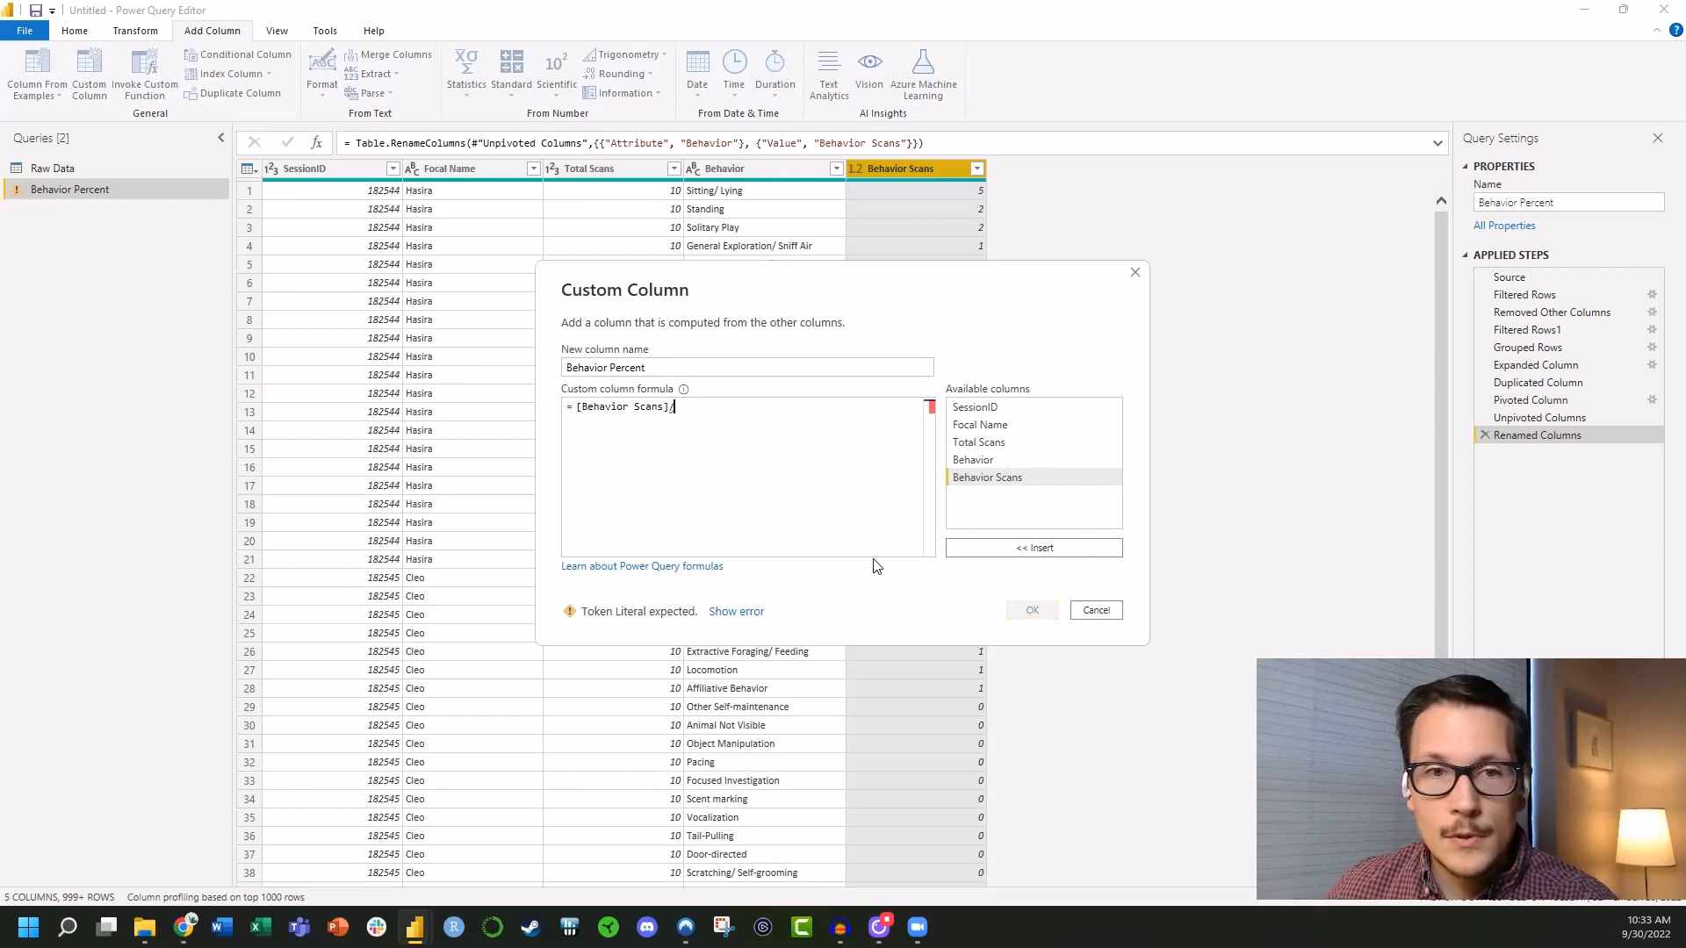
{"action": "left_click", "coordinate": [1001, 443]}
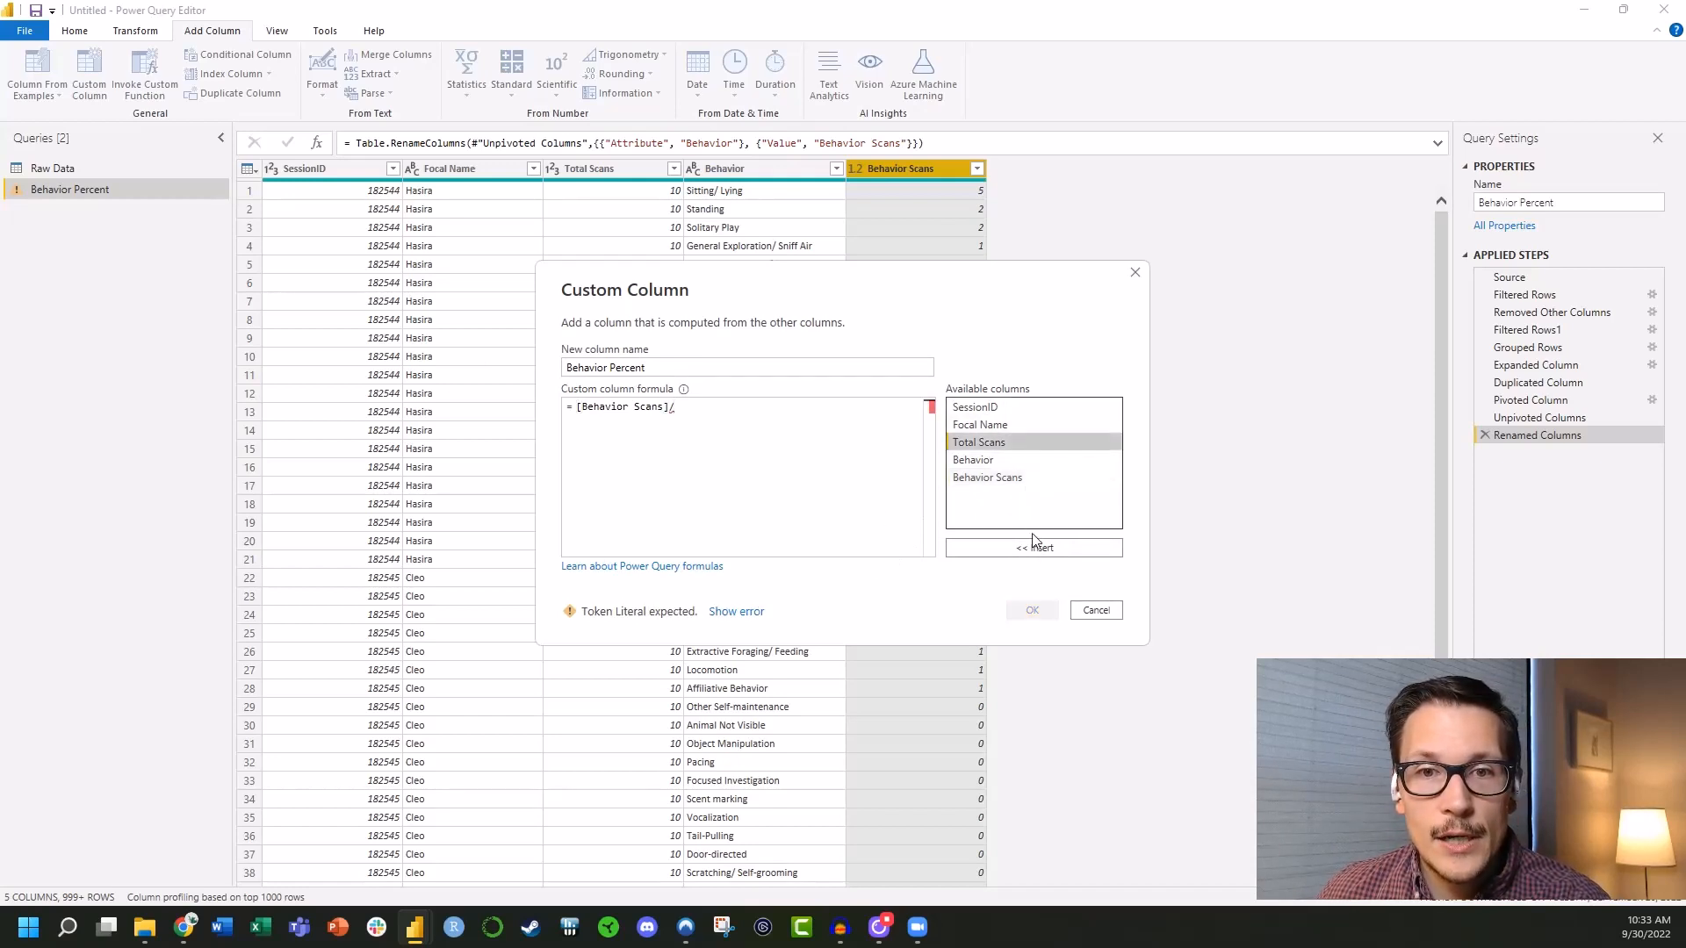
{"action": "left_click", "coordinate": [968, 548]}
{"action": "type", "text": ")"}
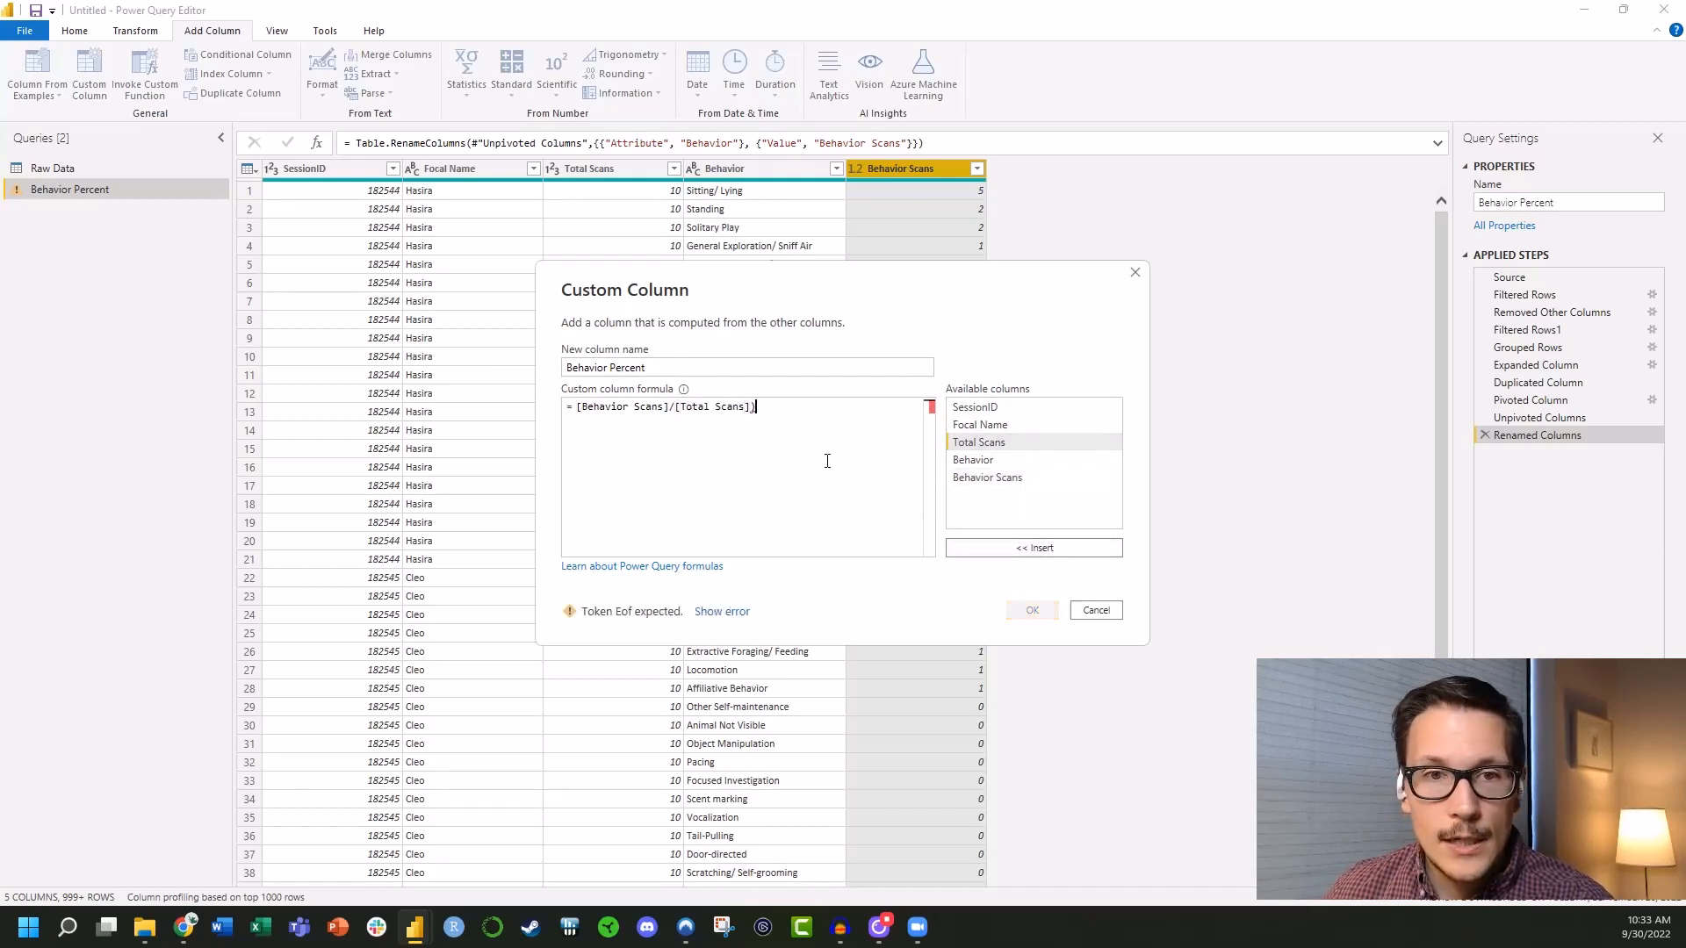
{"action": "left_click", "coordinate": [575, 407]}
{"action": "type", "text": "("}
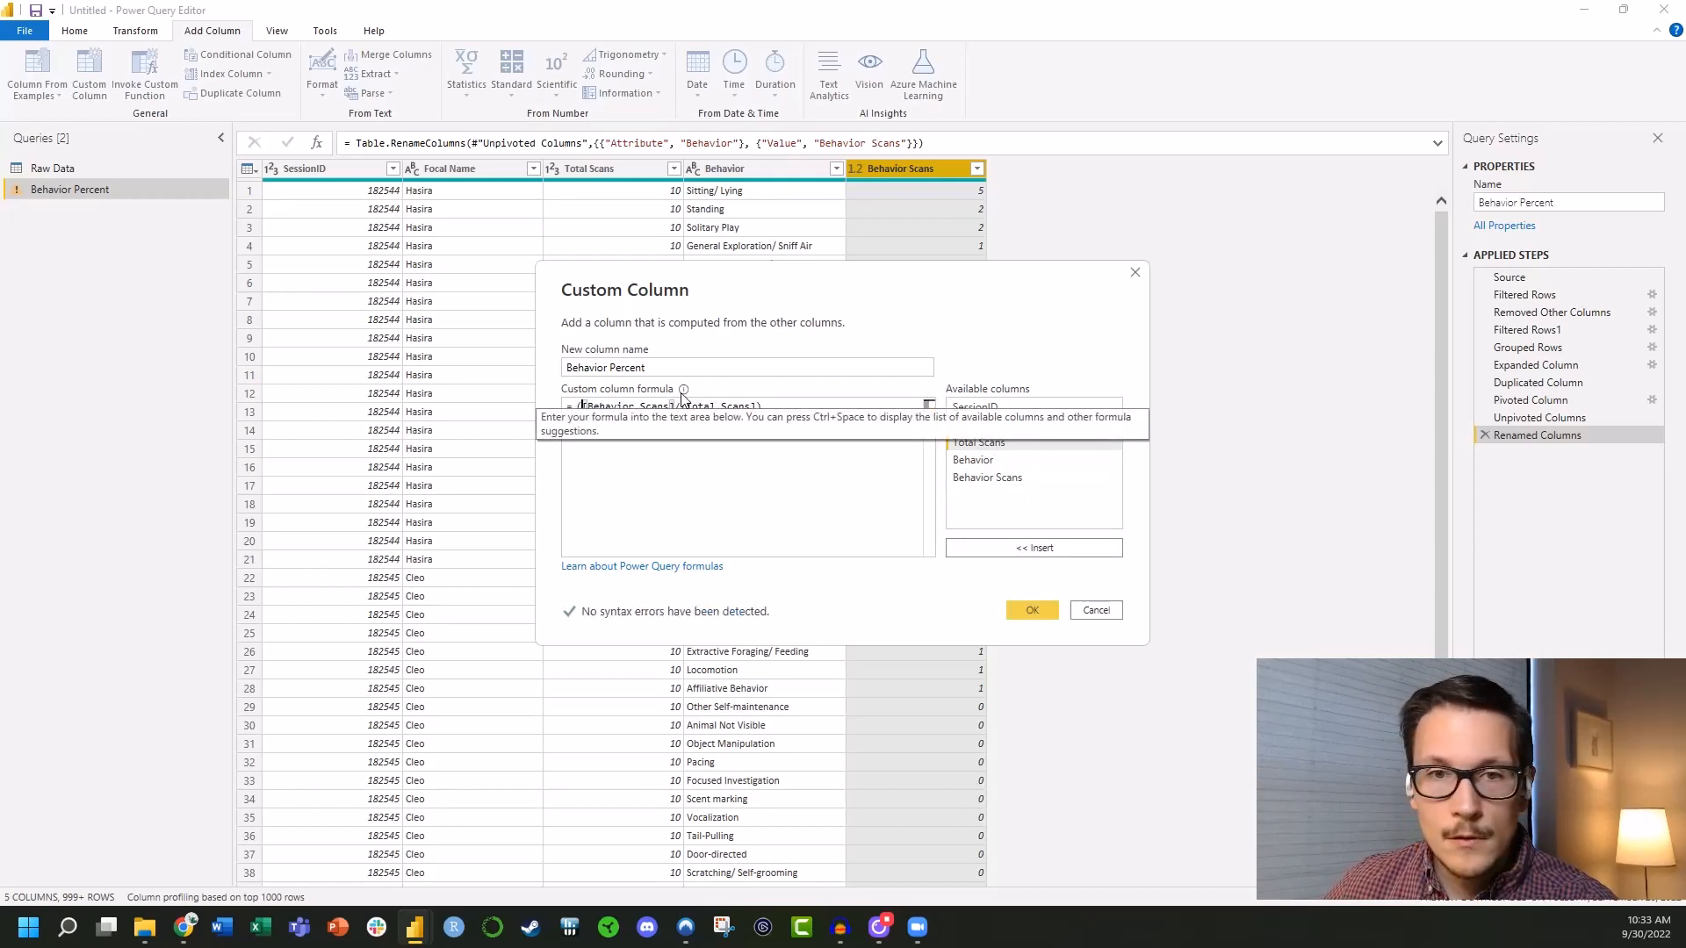
{"action": "left_click", "coordinate": [826, 411]}
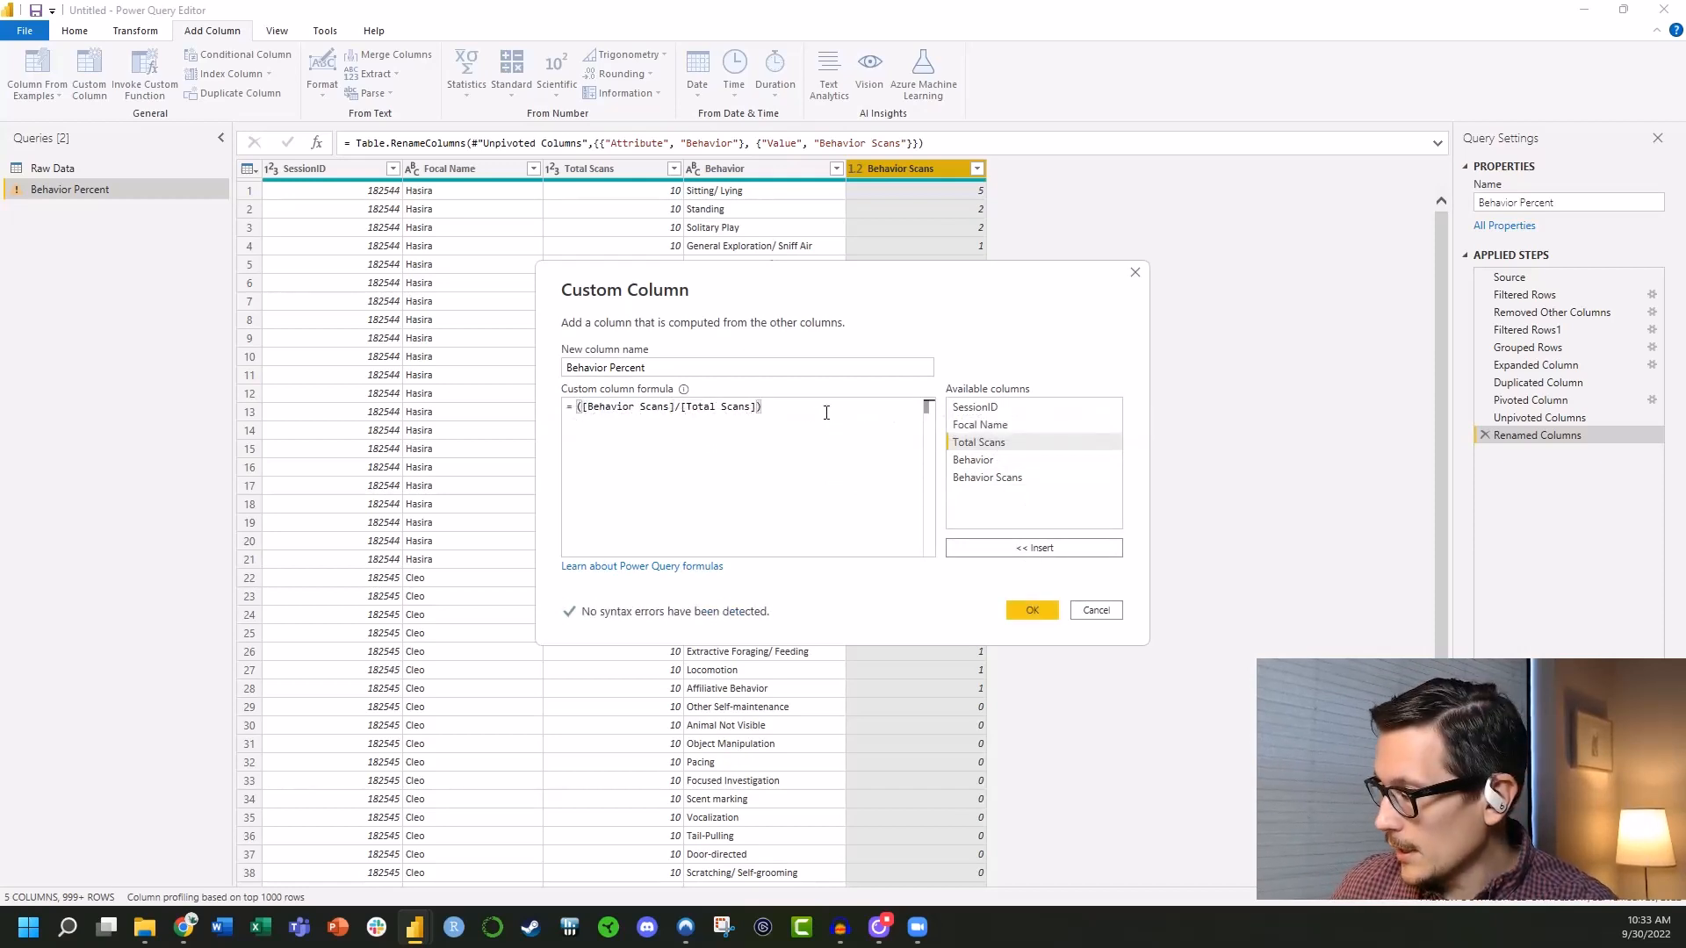
{"action": "type", "text": "*100"}
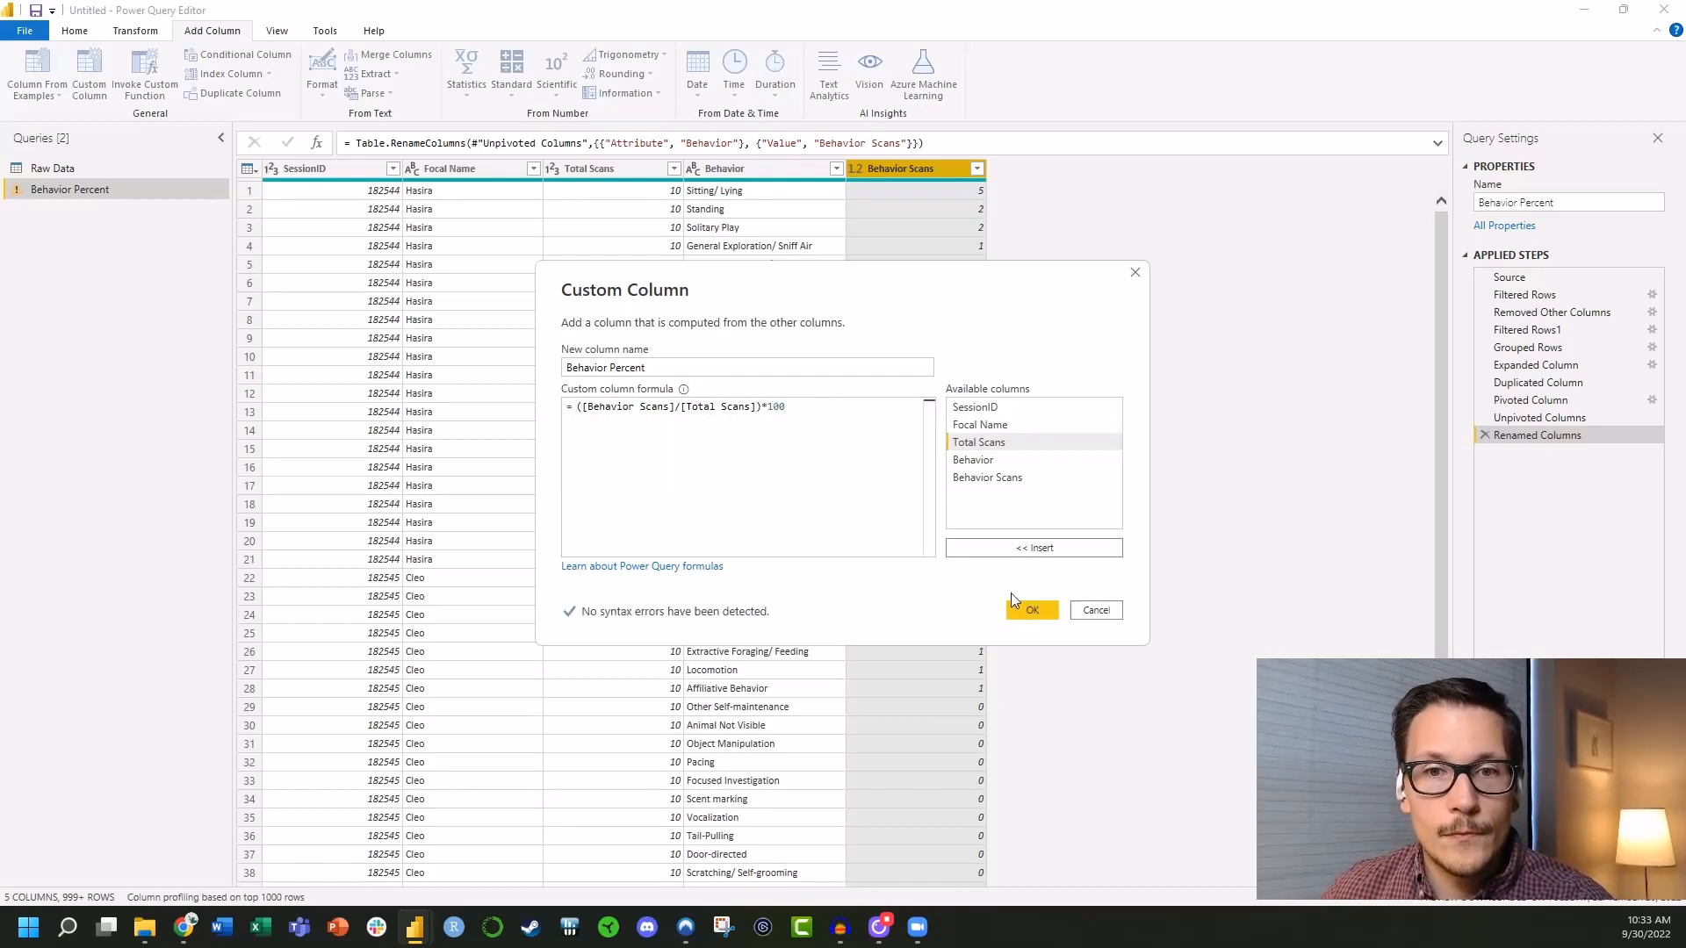
{"action": "left_click", "coordinate": [1018, 607]}
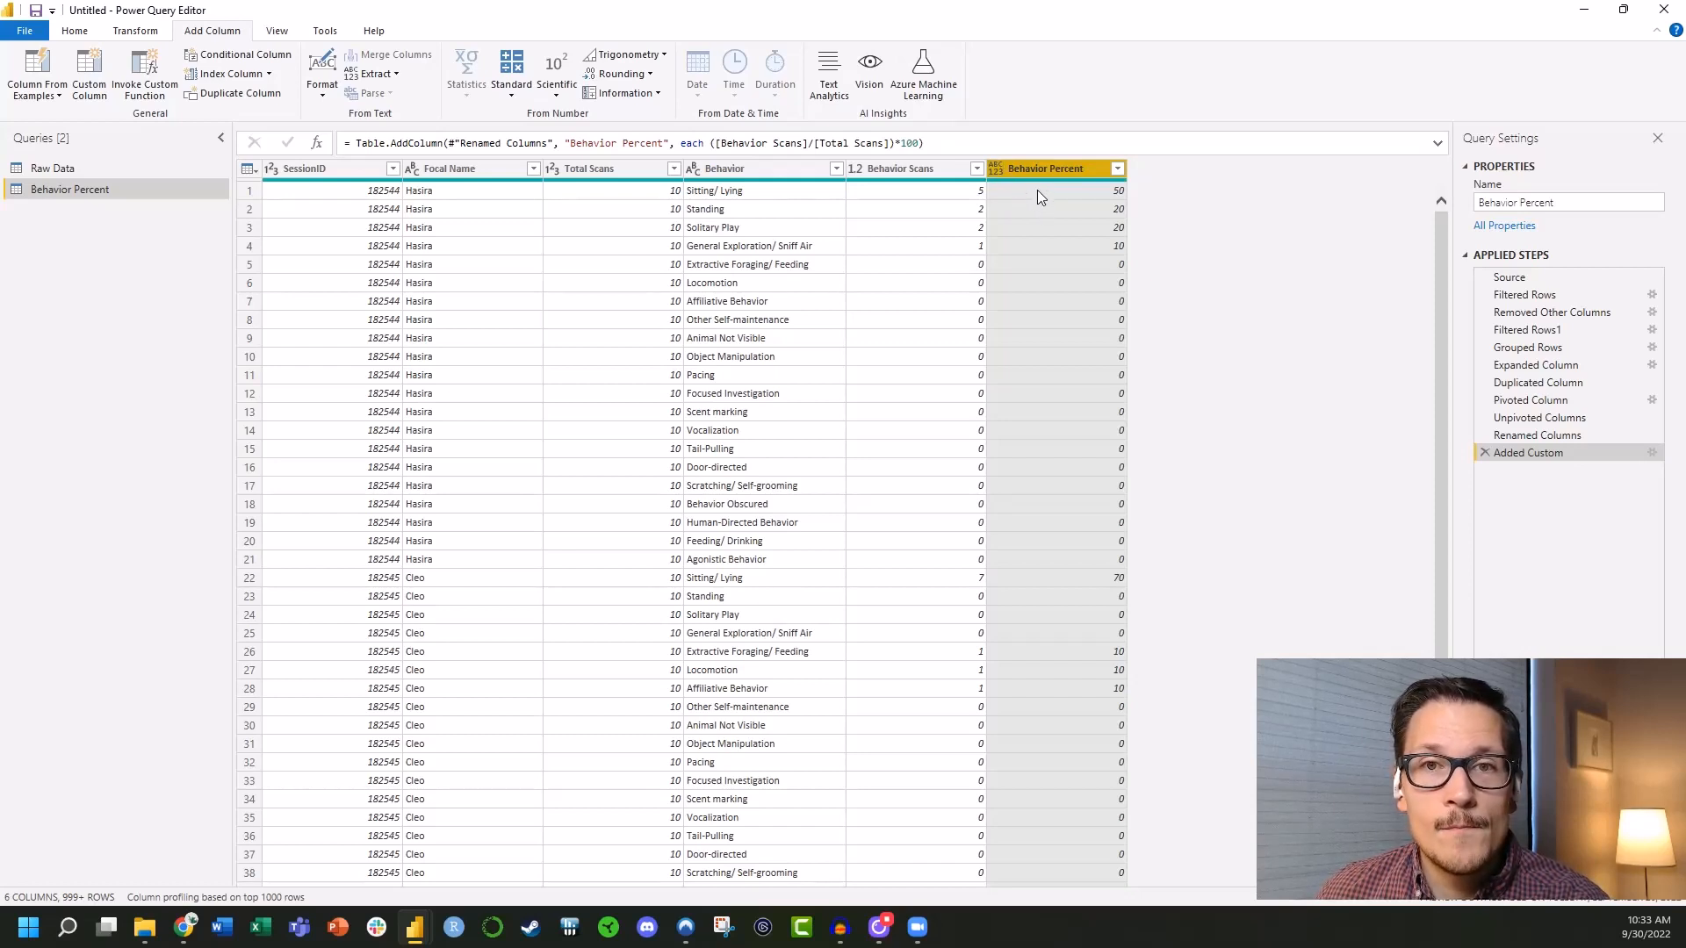
Change the data type of the Behavior Percent column to Decimal Number.
{"action": "right_click", "coordinate": [1079, 170]}
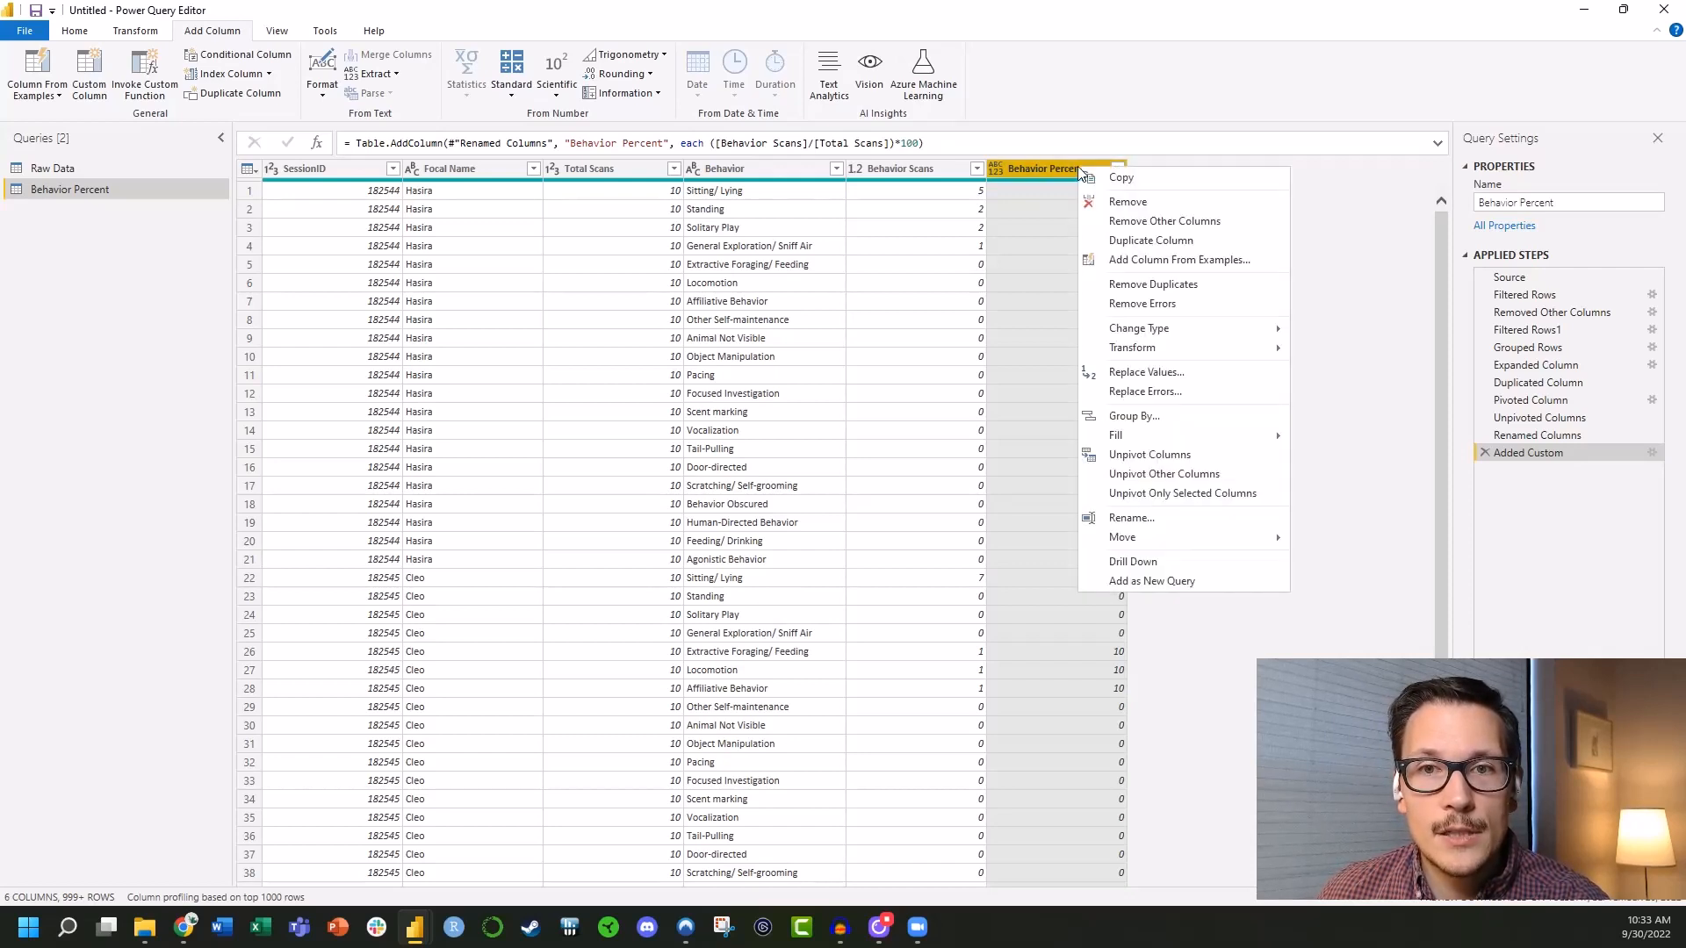
{"action": "mouse_move", "coordinate": [1210, 326]}
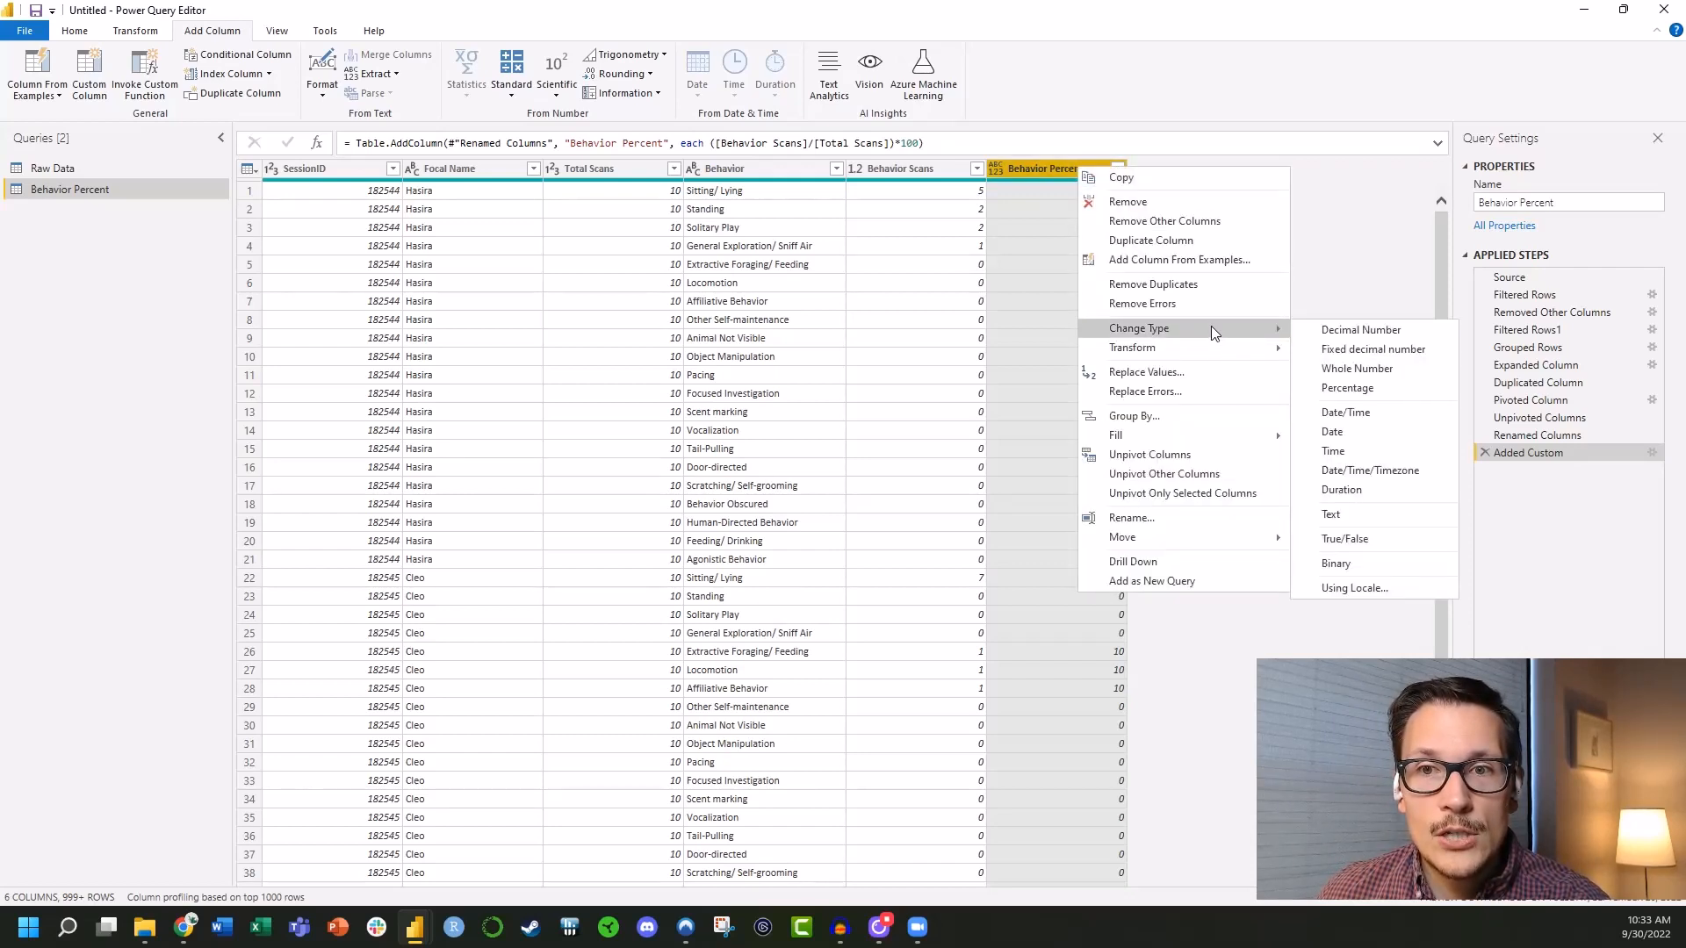
{"action": "left_click", "coordinate": [1357, 329]}
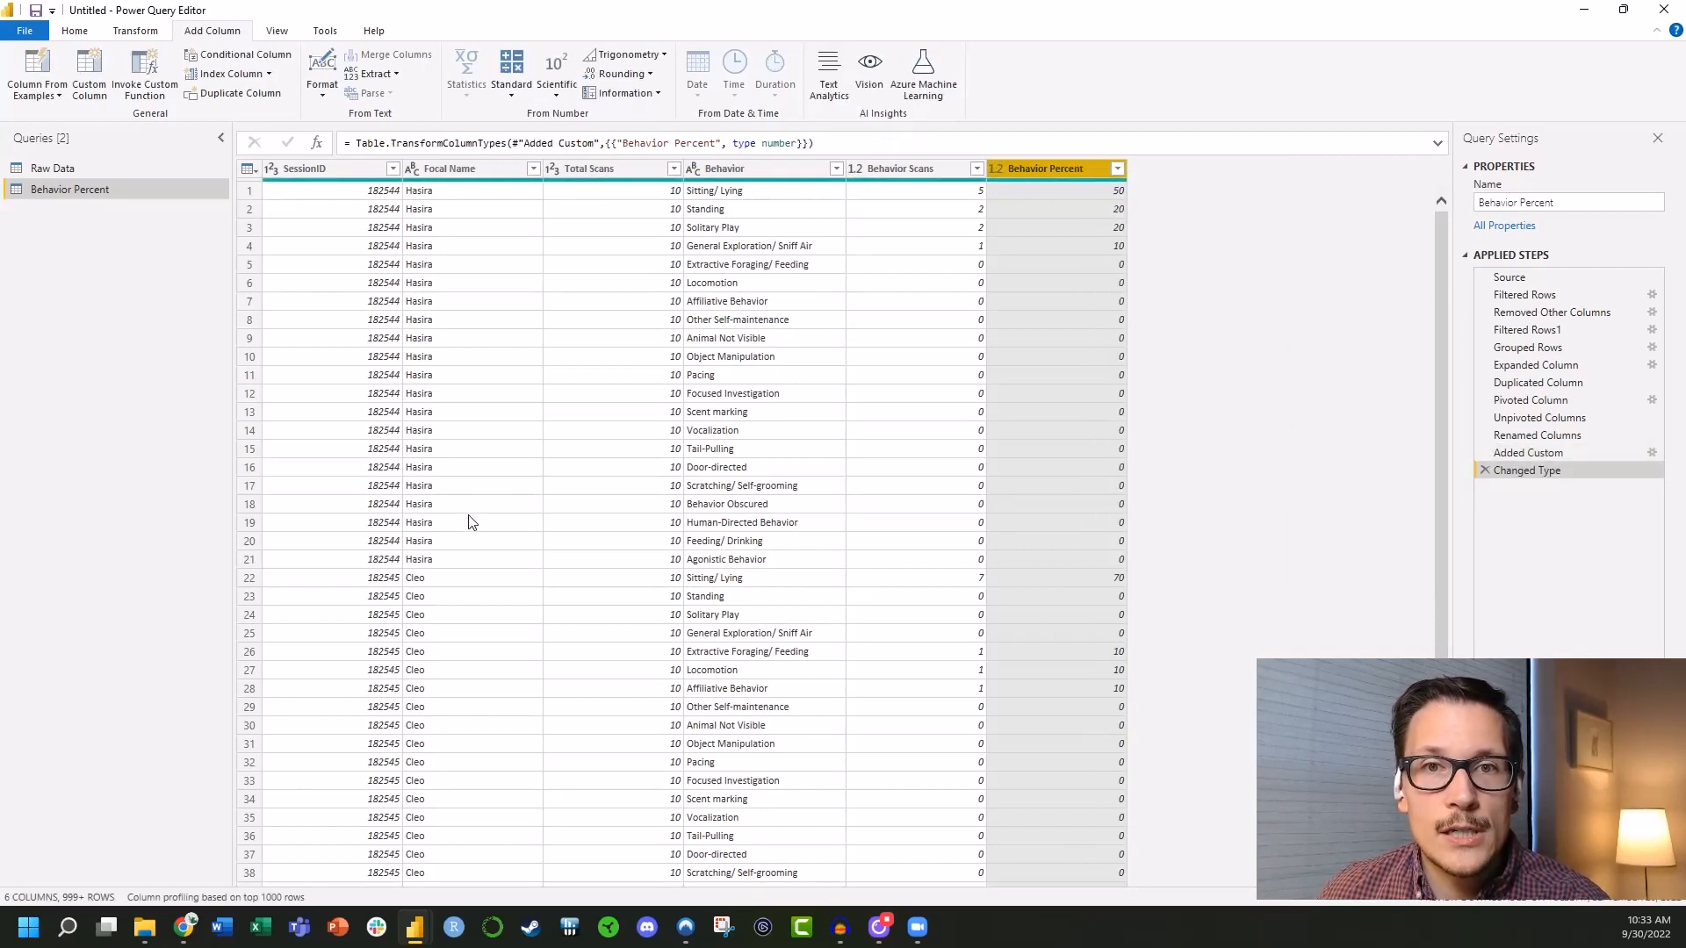
Examine the behaviors in the Interval Channel 1 Value filter at the Filtered Rows1 step, and return to the final Changed Type step.
{"action": "left_click", "coordinate": [86, 31]}
{"action": "left_click", "coordinate": [149, 32]}
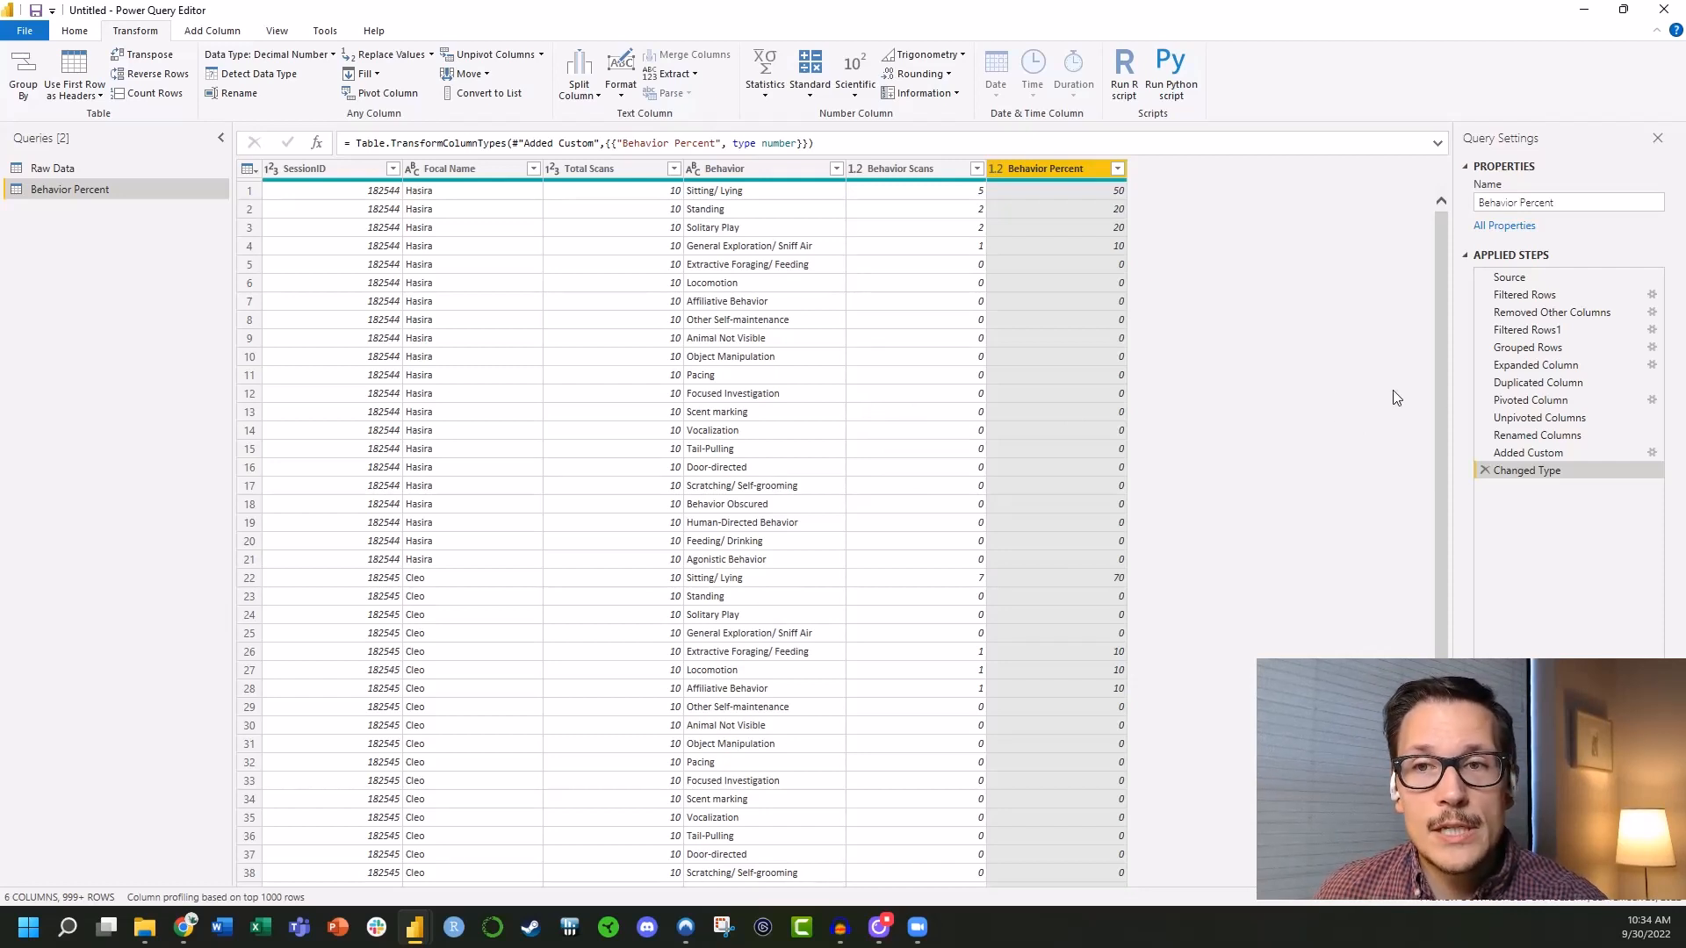
{"action": "left_click", "coordinate": [1549, 332]}
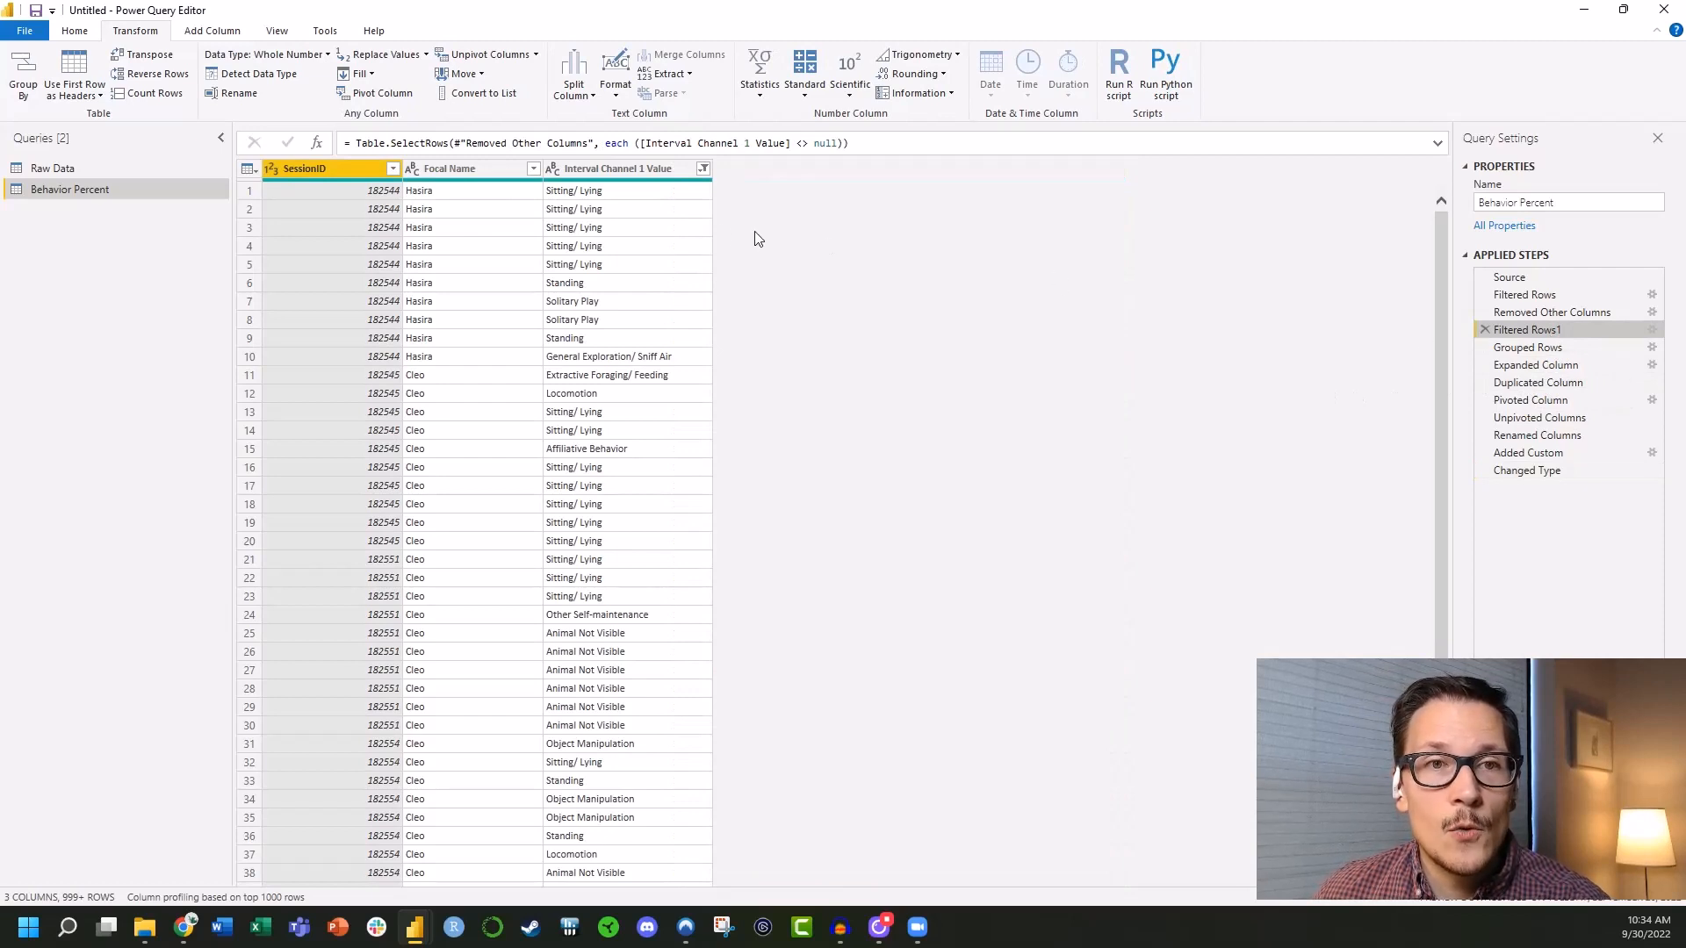
{"action": "left_click", "coordinate": [703, 168]}
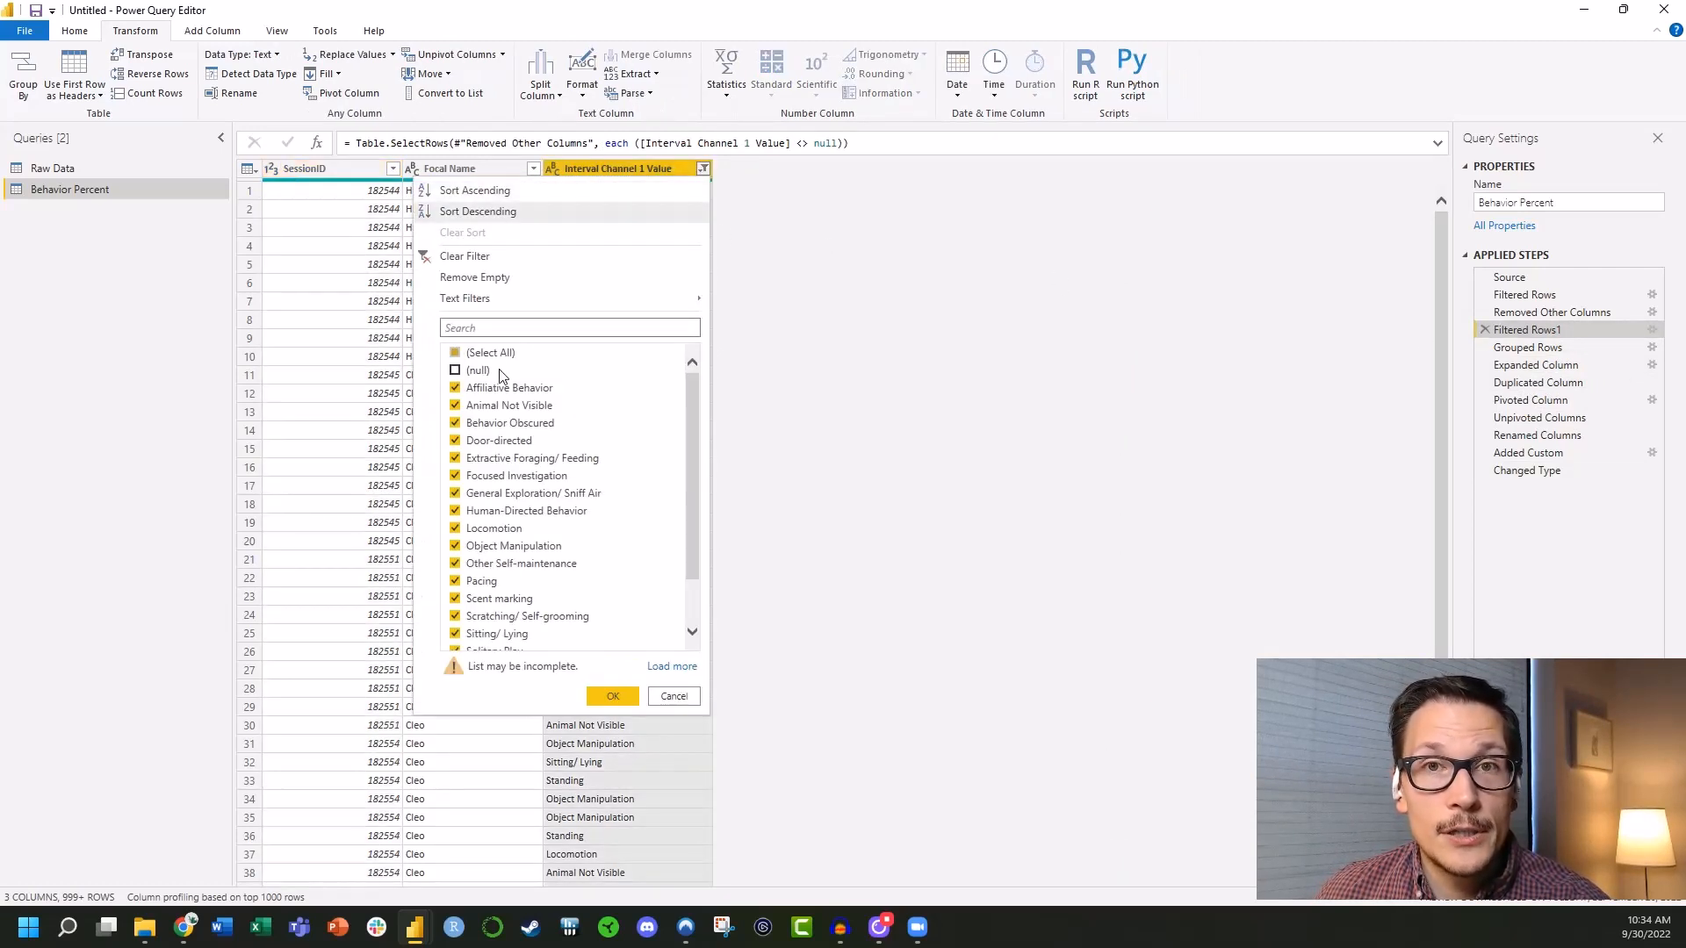
{"action": "scroll", "coordinate": [546, 553], "scroll_direction": "down", "scroll_amount": 1}
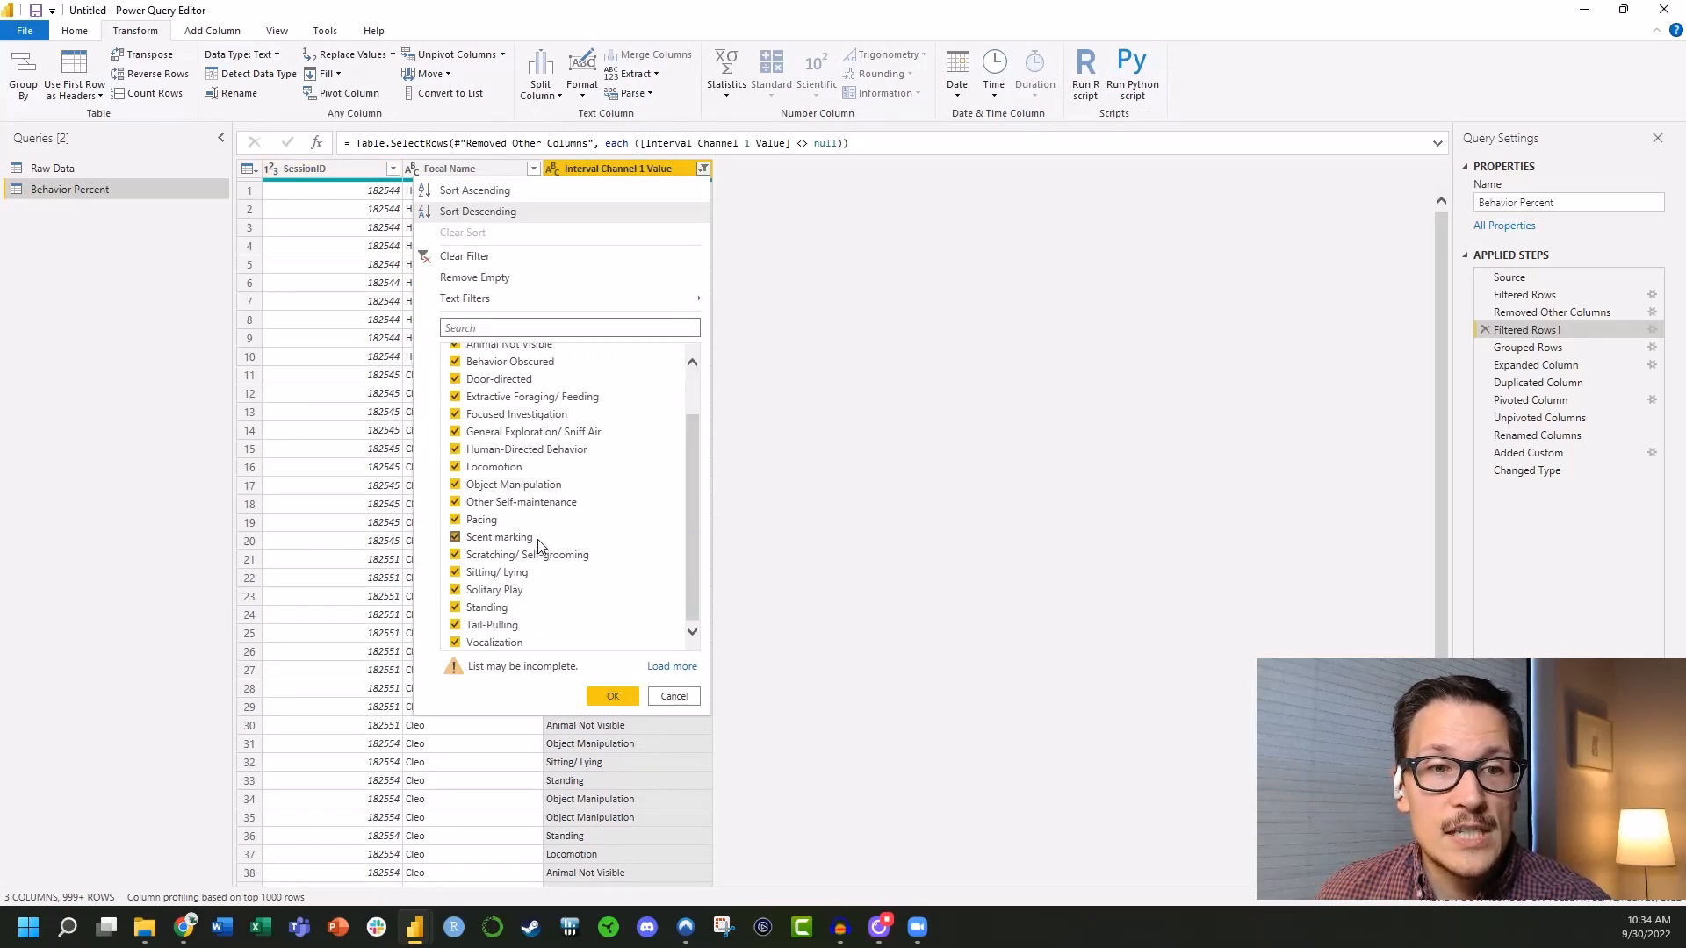
{"action": "scroll", "coordinate": [537, 538], "scroll_direction": "up", "scroll_amount": 1}
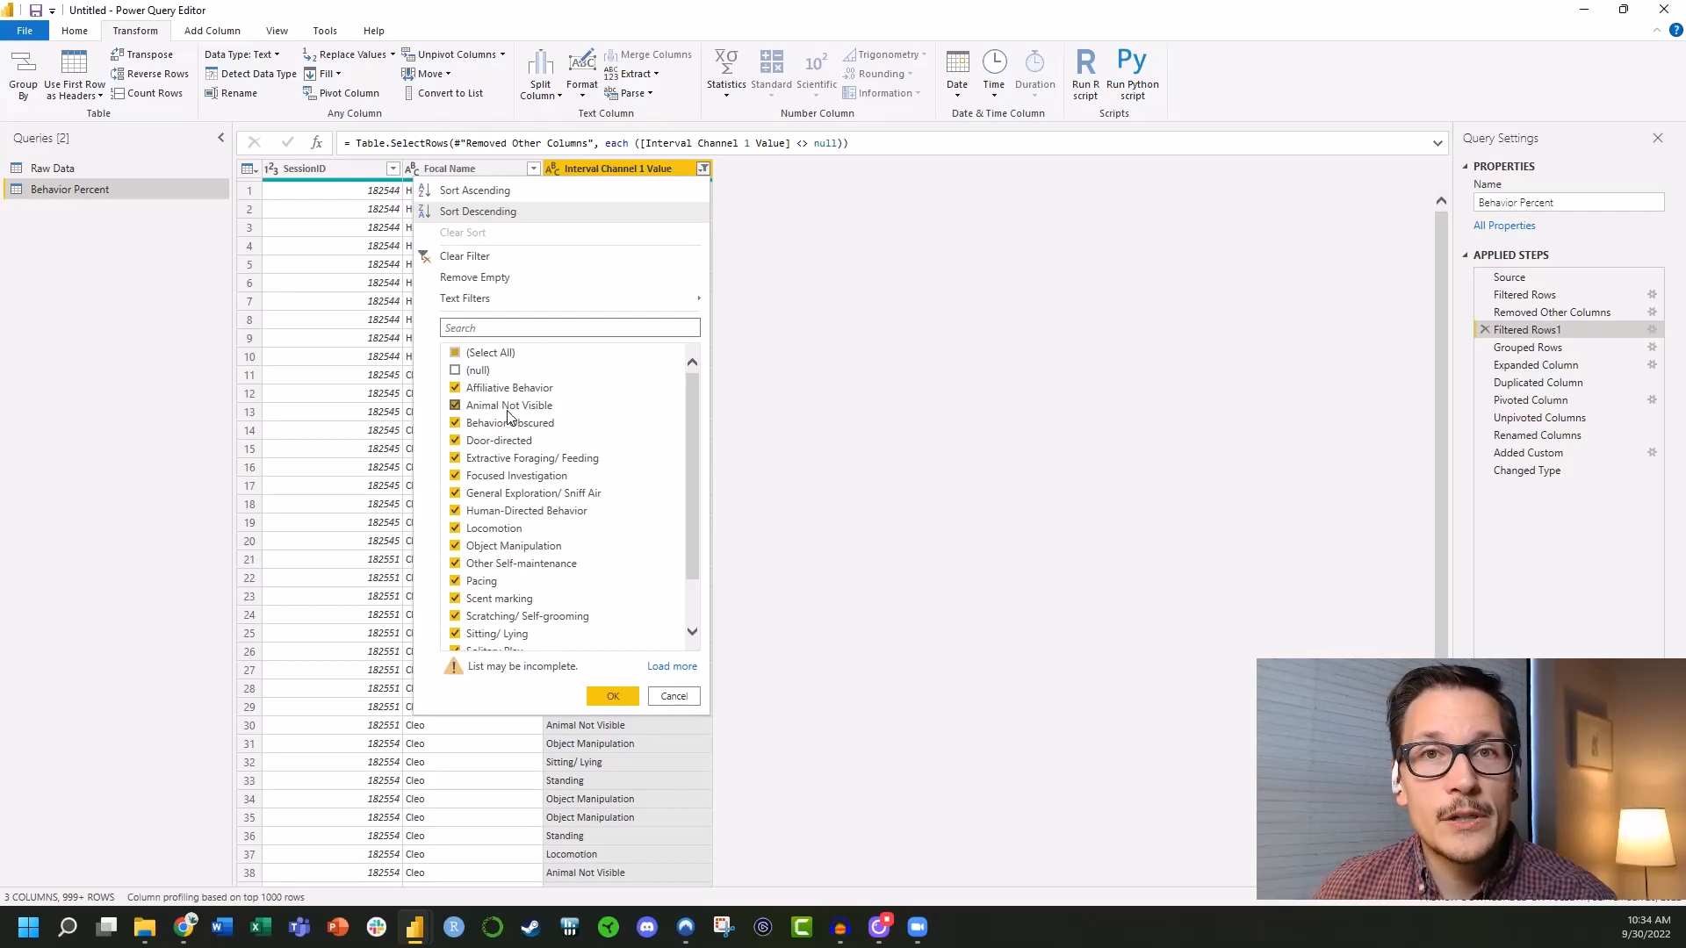
{"action": "left_click", "coordinate": [685, 698]}
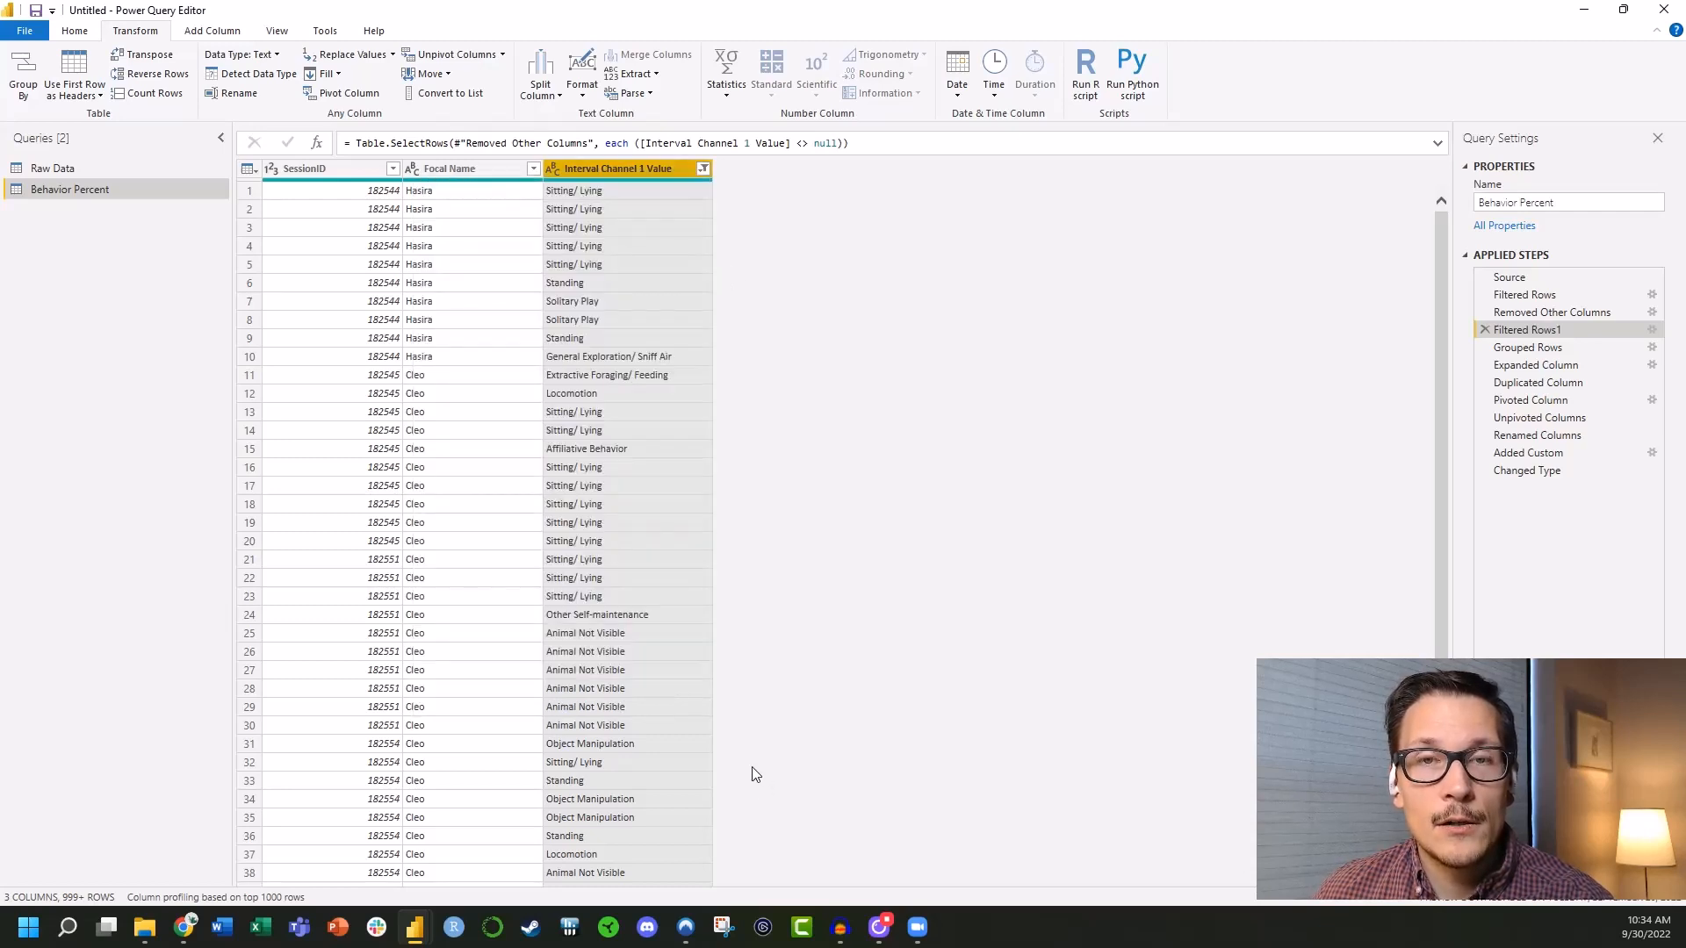
{"action": "left_click", "coordinate": [1560, 472]}
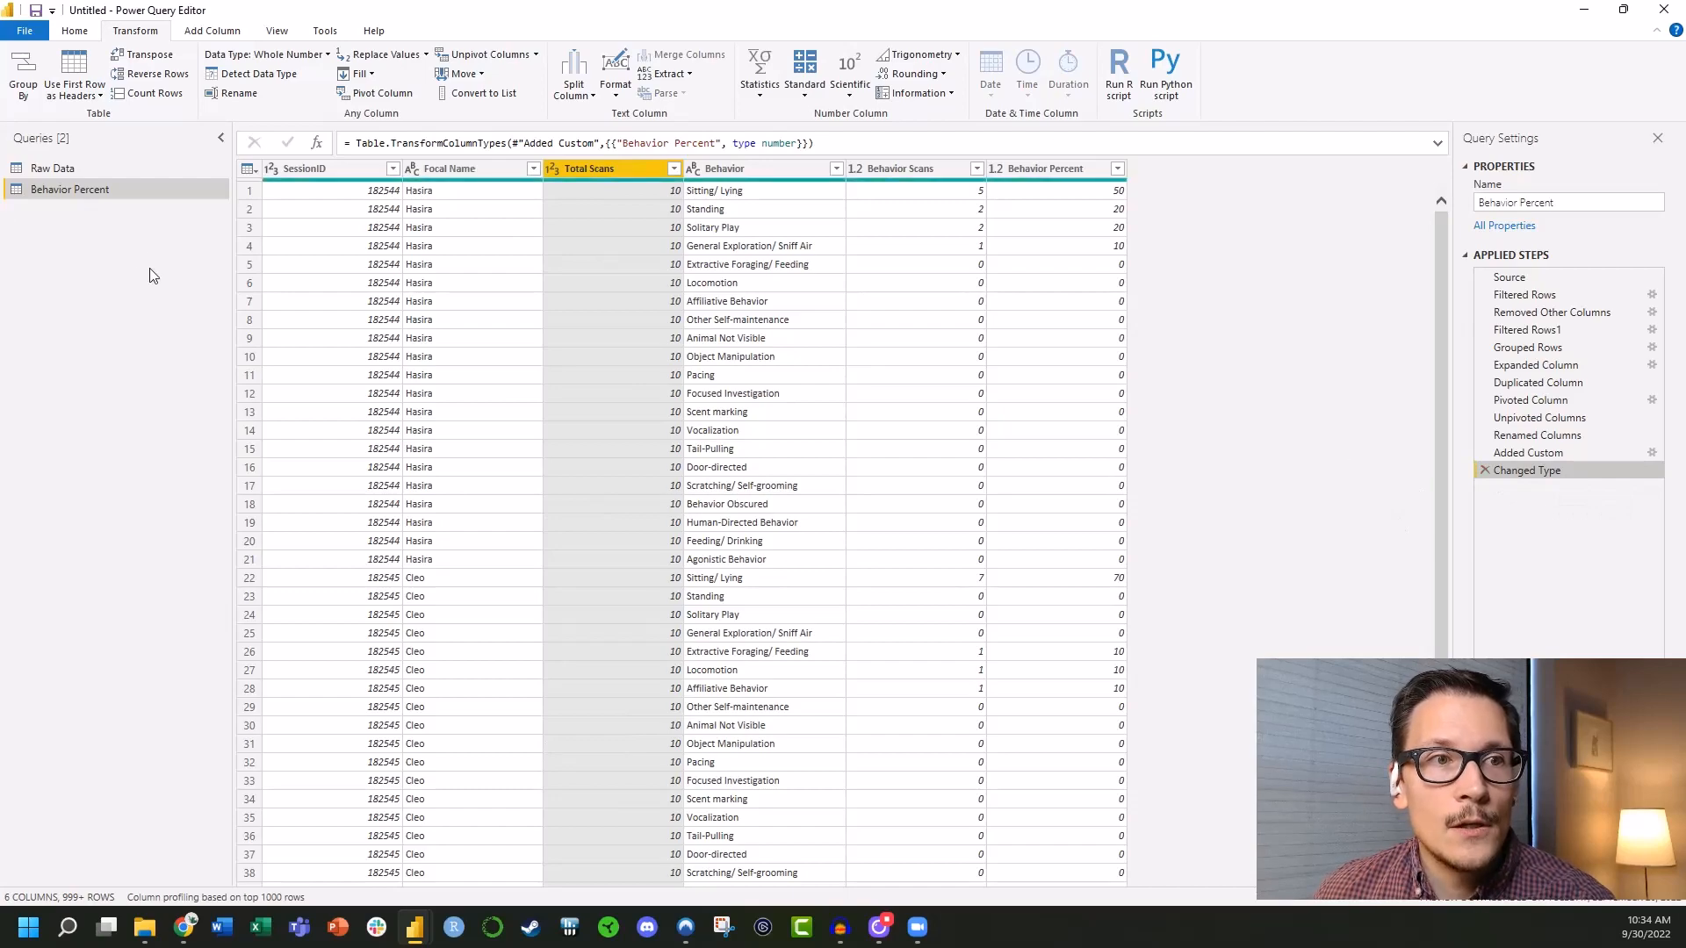
Duplicate the Raw Data query and dismiss the preview refresh notice.
{"action": "left_click", "coordinate": [72, 164]}
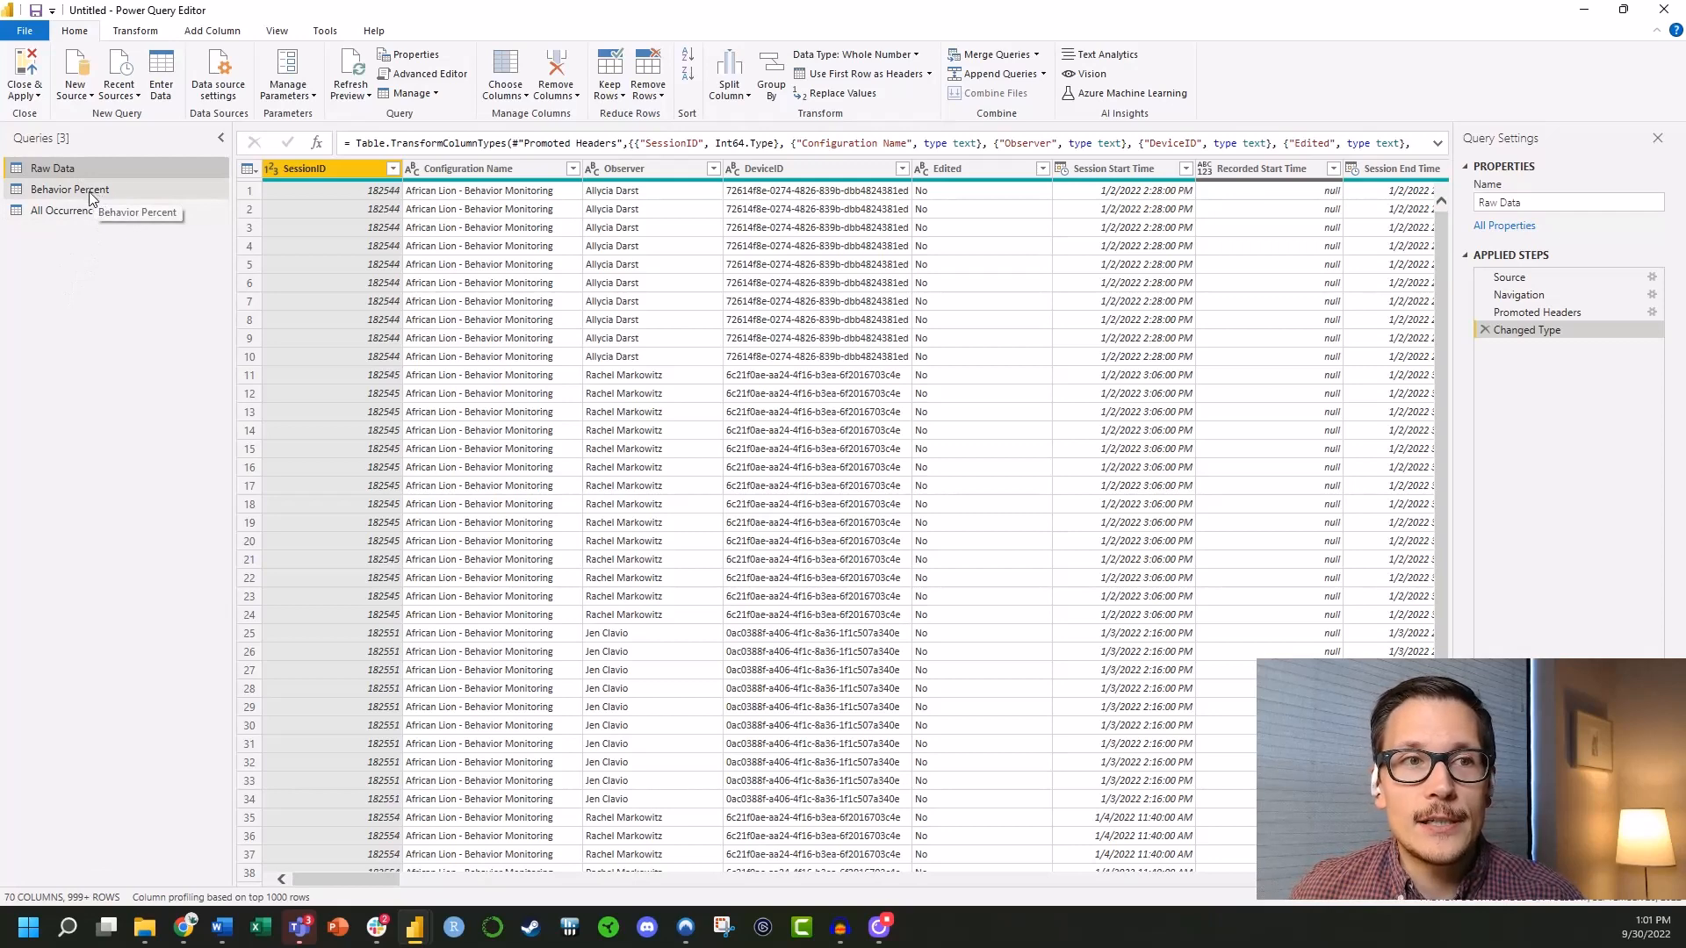
{"action": "right_click", "coordinate": [54, 166]}
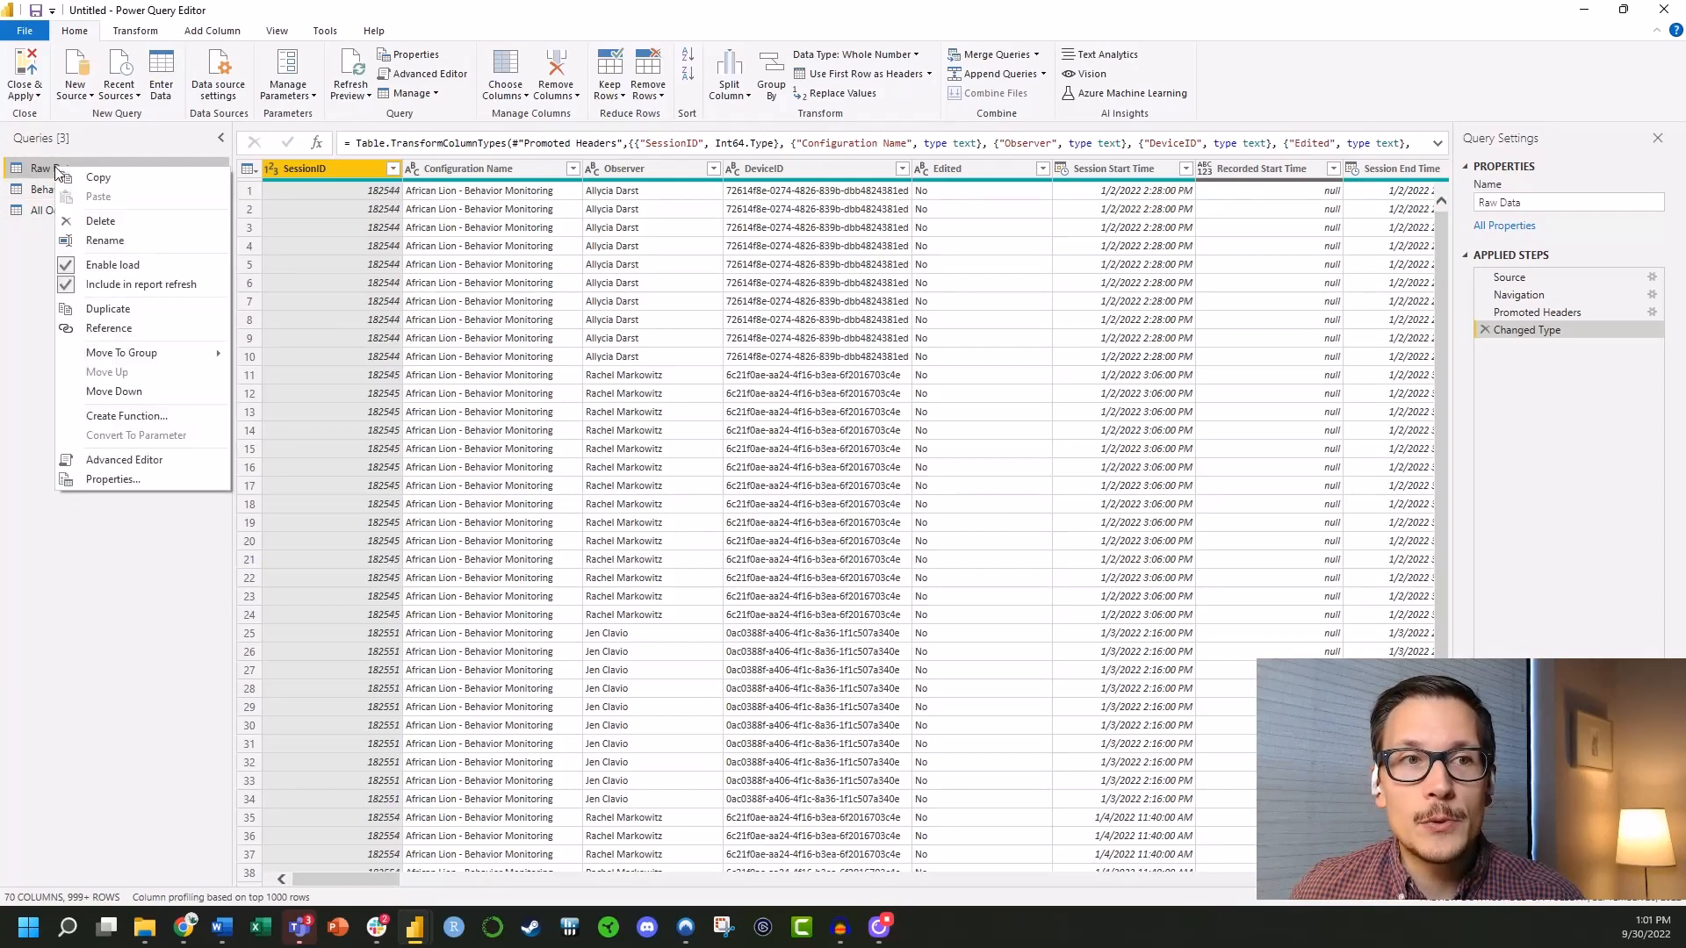
{"action": "left_click", "coordinate": [131, 312]}
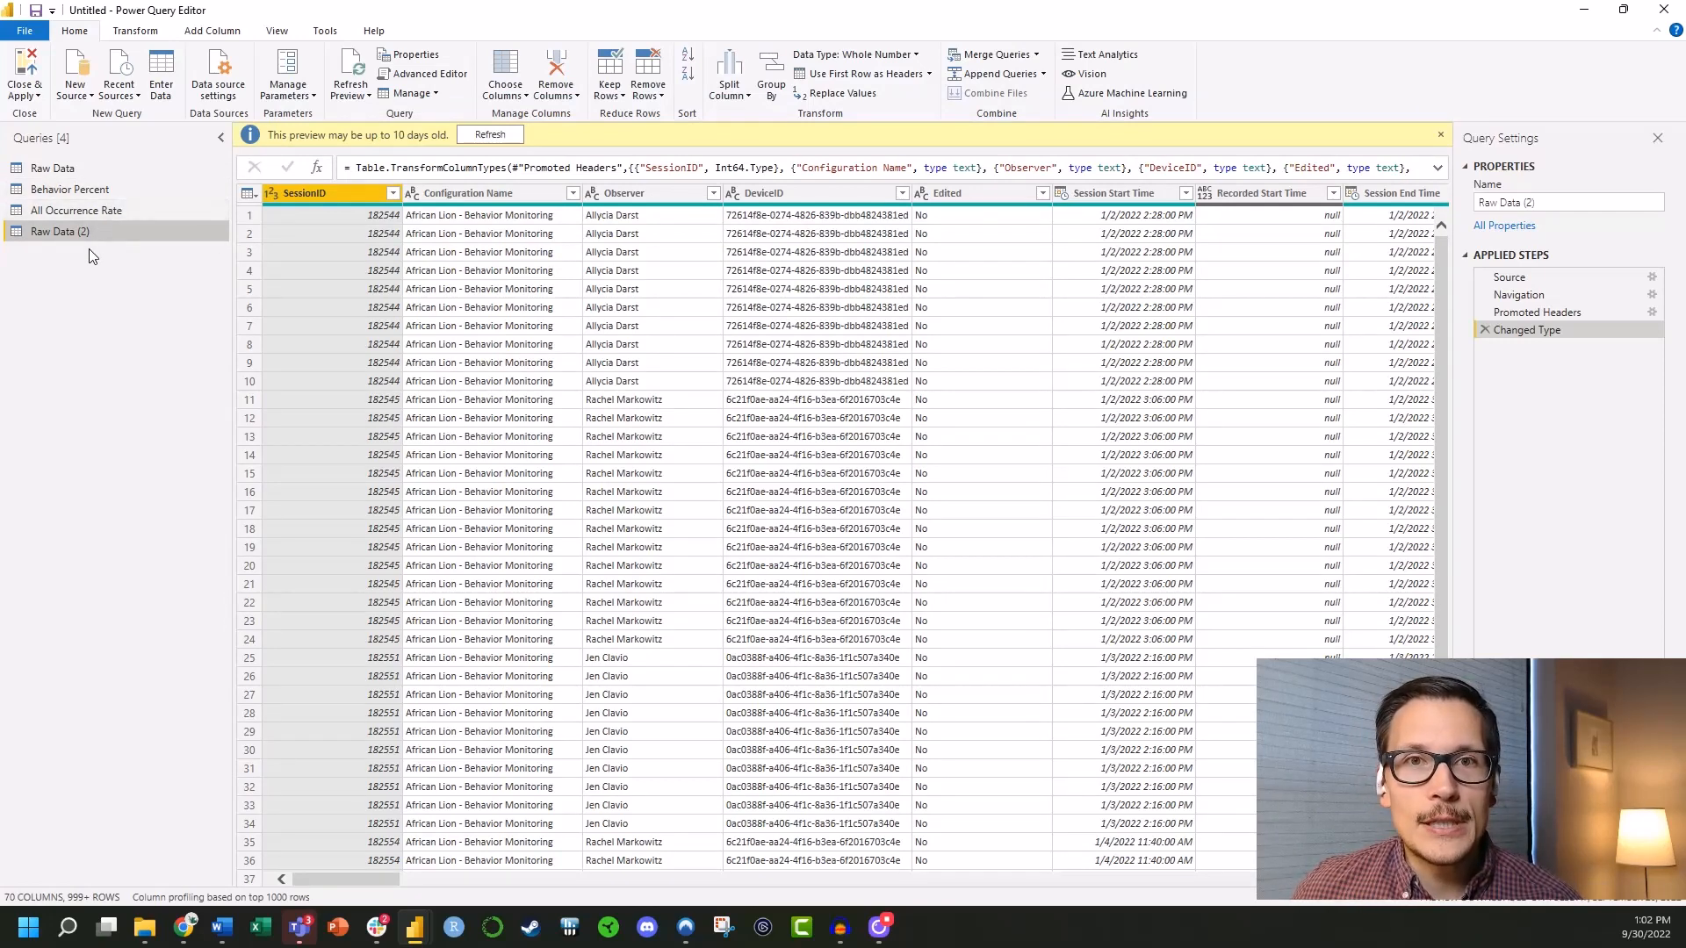
{"action": "left_click", "coordinate": [1441, 137]}
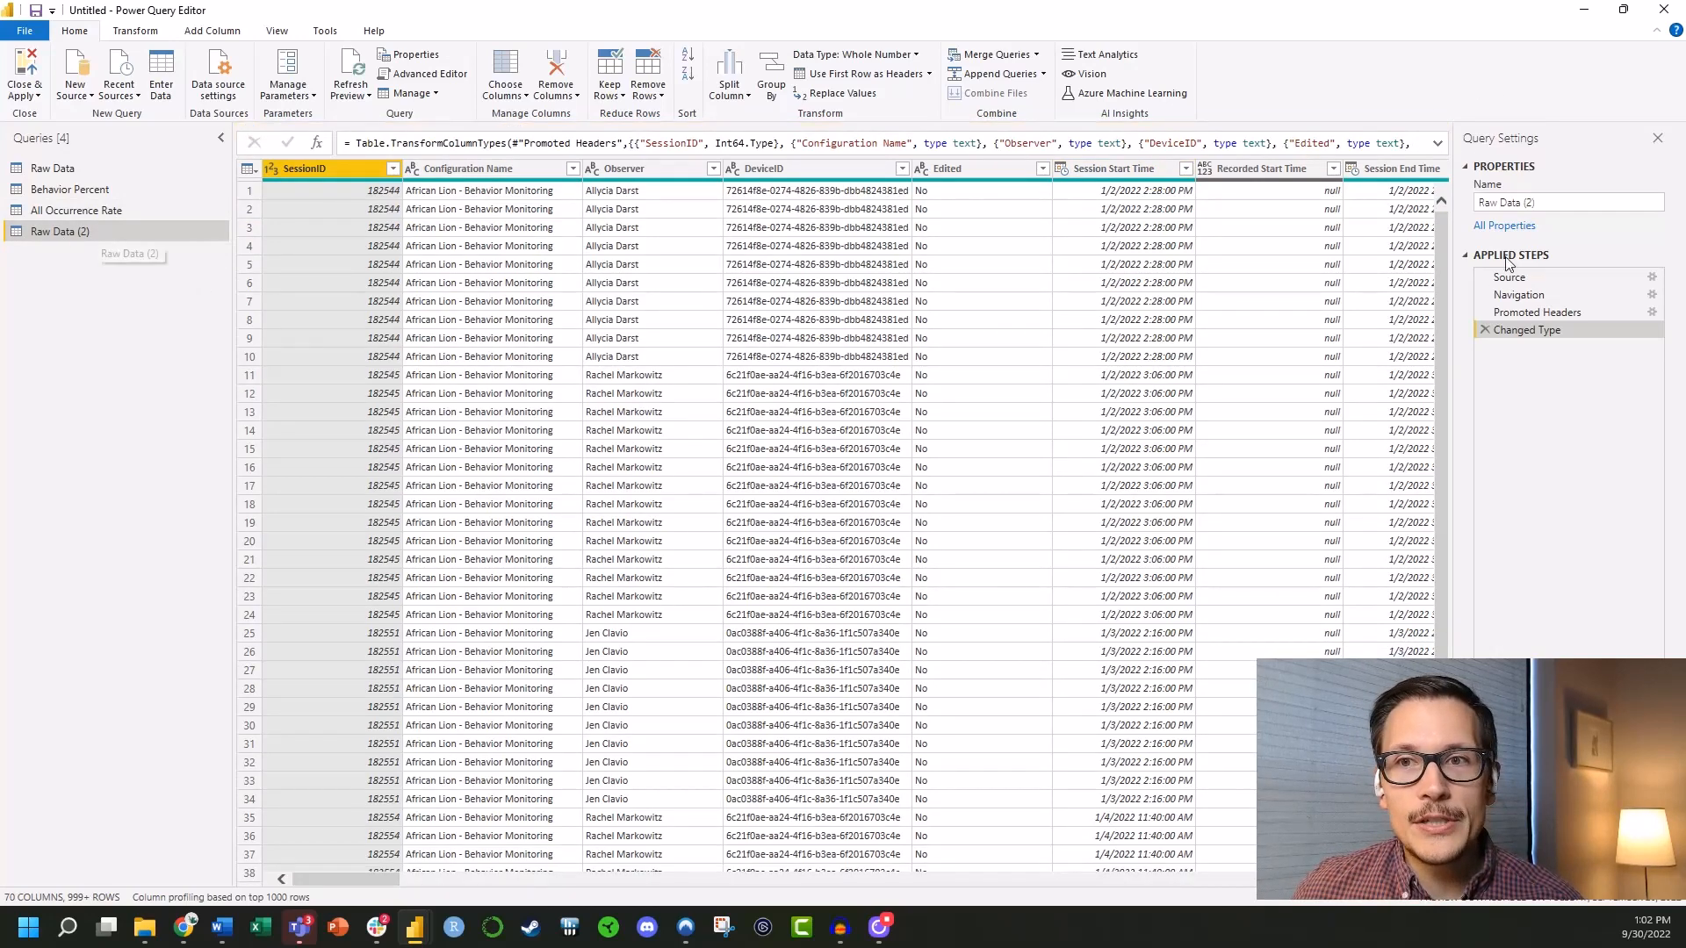
Rename the duplicated query as All Occurrence Rate Correct.
{"action": "left_click_drag", "start_coordinate": [1550, 203], "coordinate": [1383, 216]}
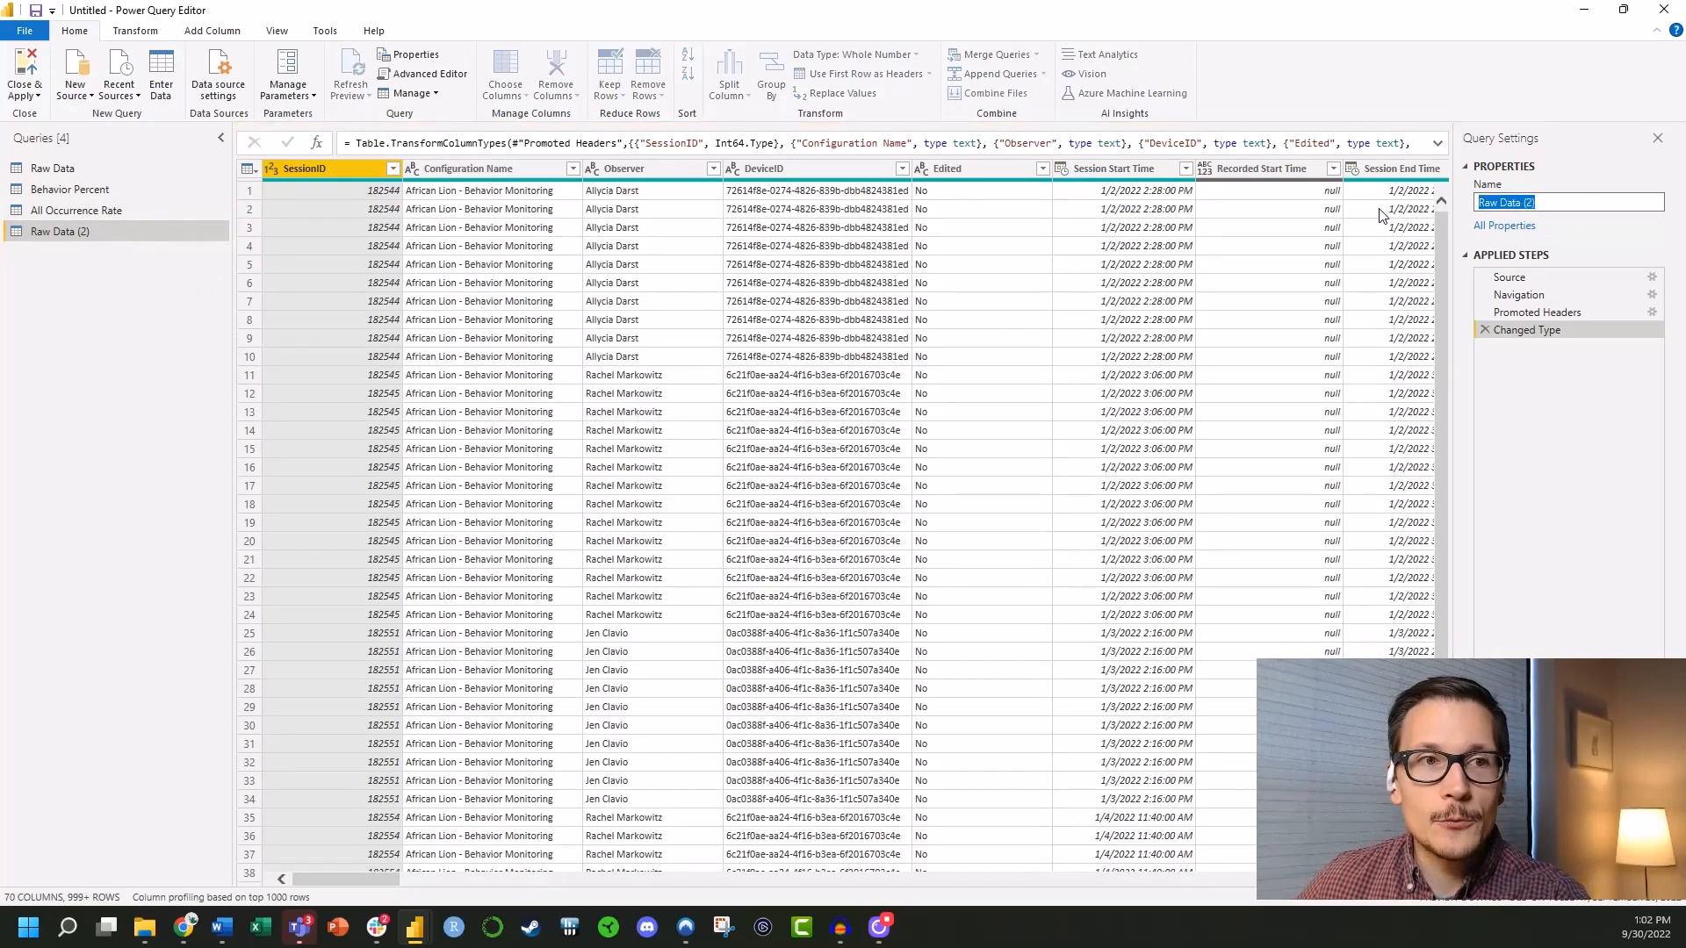
{"action": "type", "text": "All Occurren"}
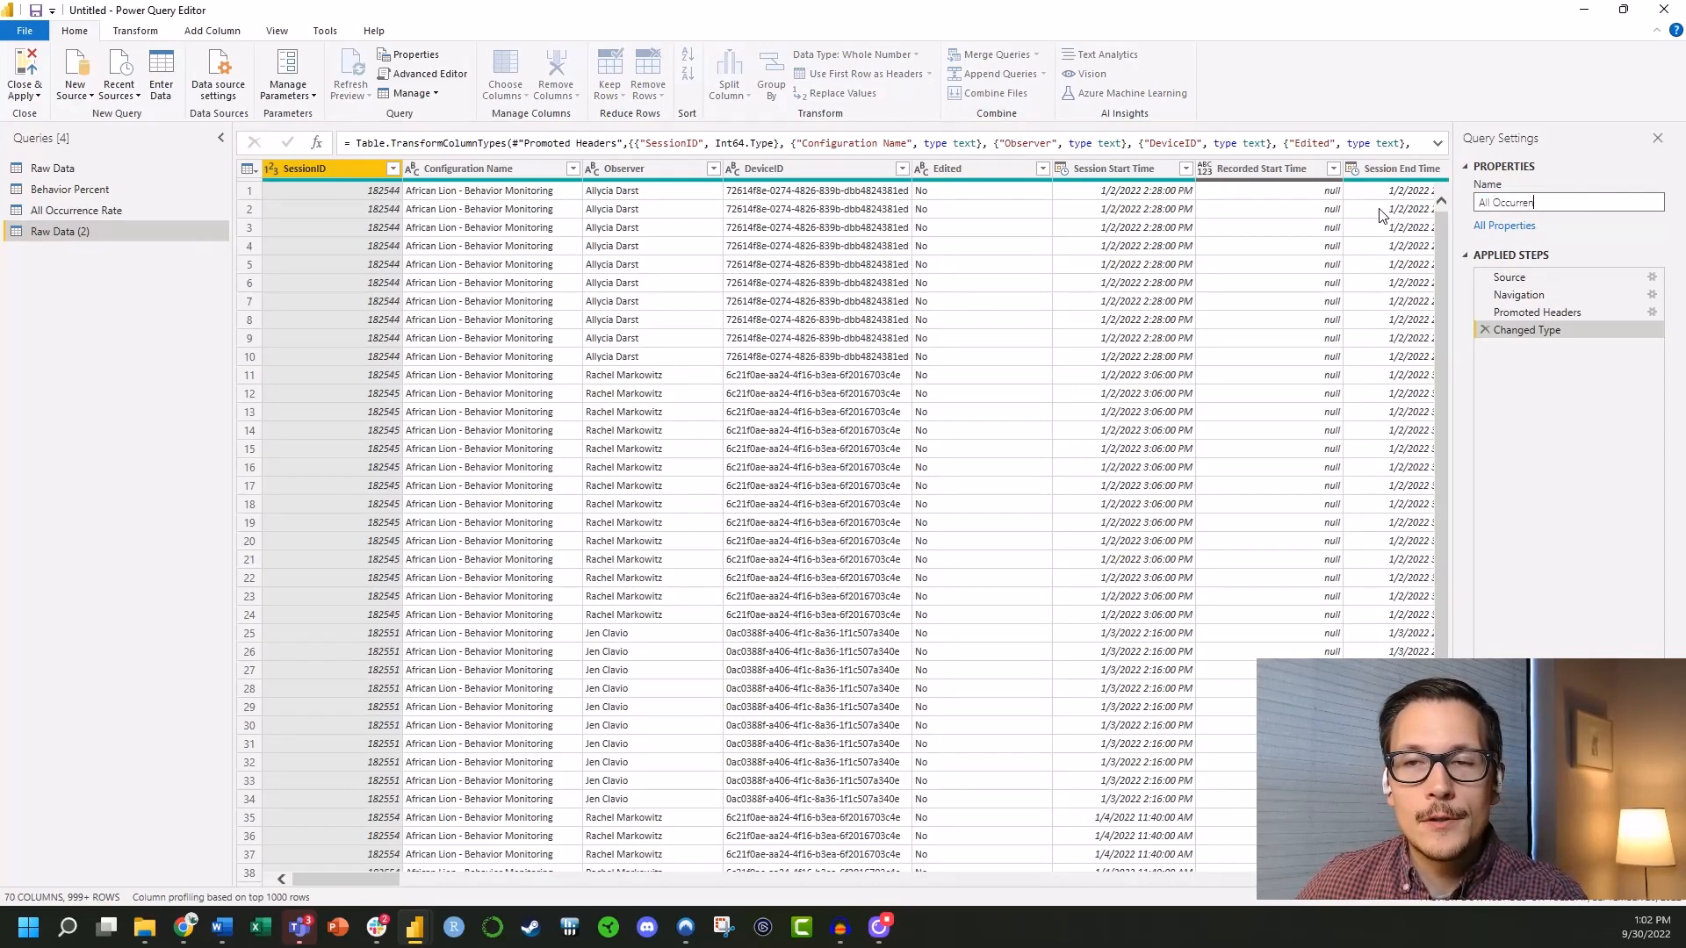
{"action": "type", "text": "ce Rate C"}
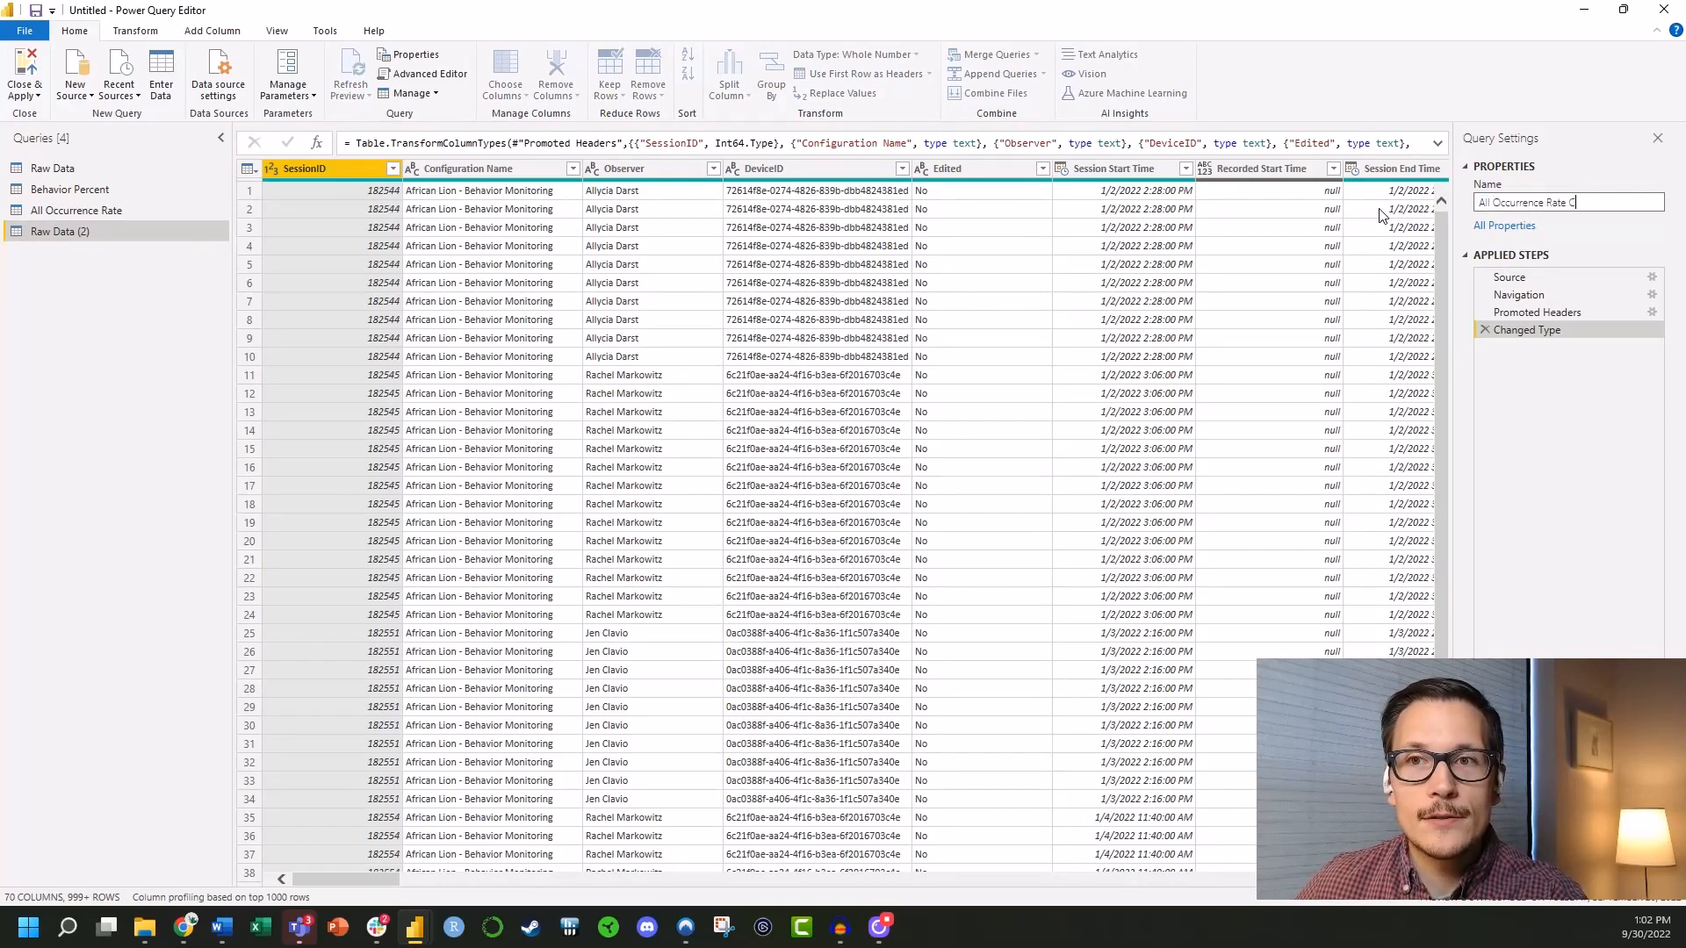
{"action": "type", "text": "orre"}
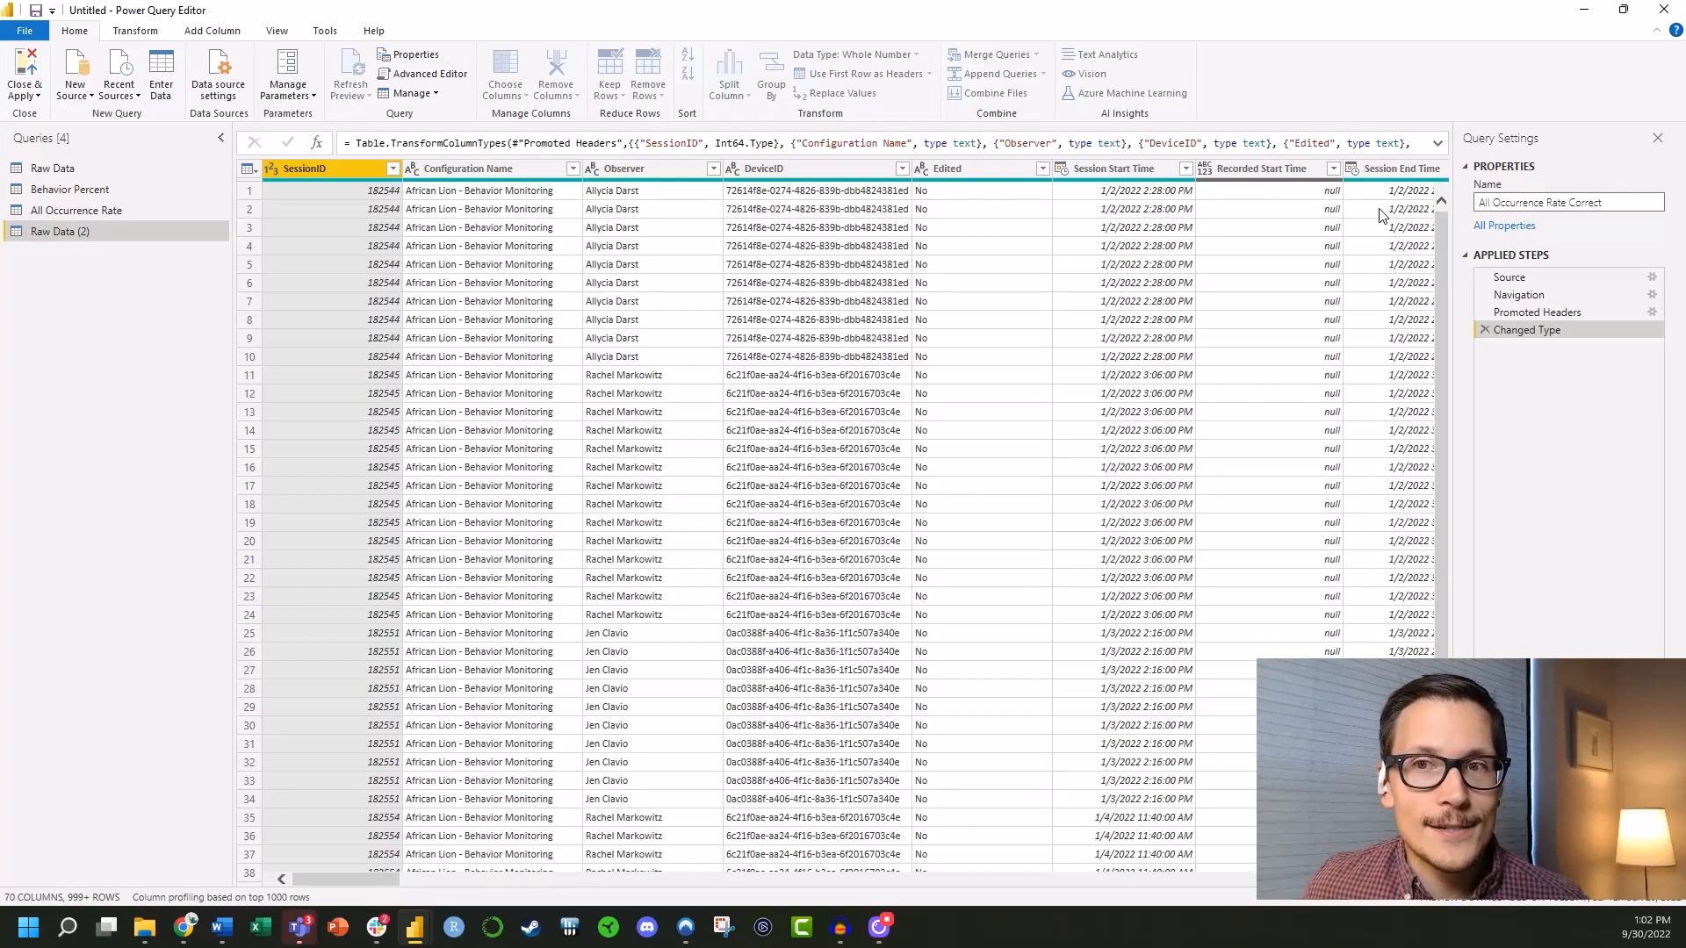
{"action": "type", "text": "ct"}
{"action": "key", "text": "Return"}
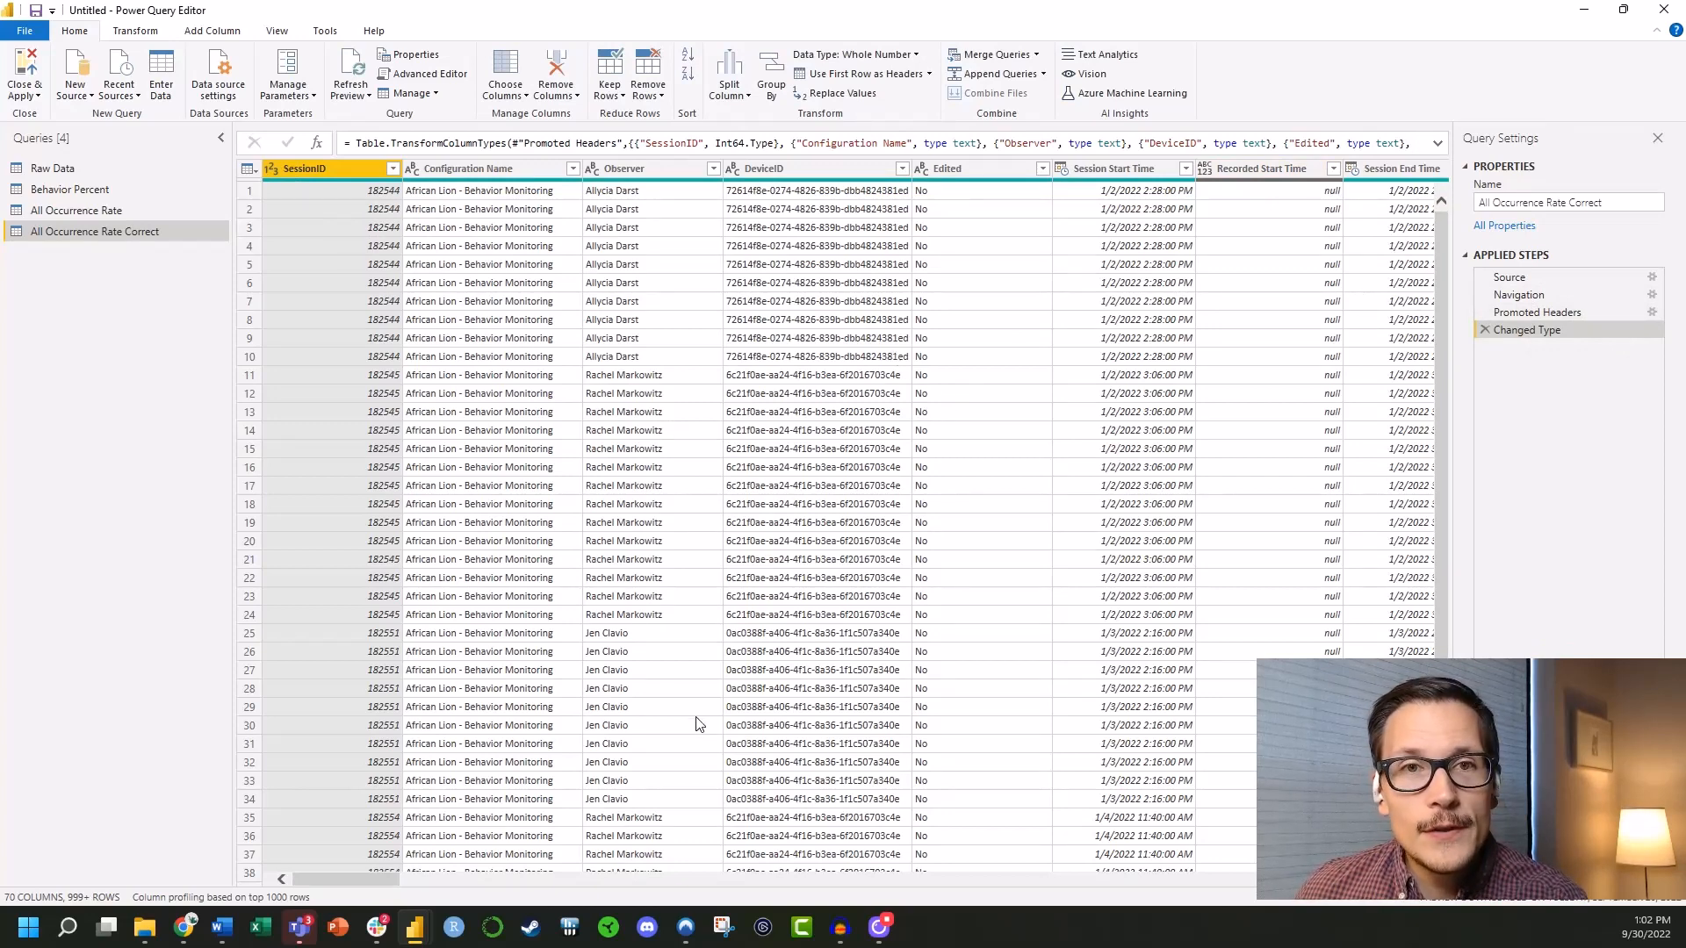
Review the Behavior Percent query's applied steps and examine the Channel Type filter values in All Occurrence Rate Correct without filtering.
{"action": "left_click", "coordinate": [73, 192]}
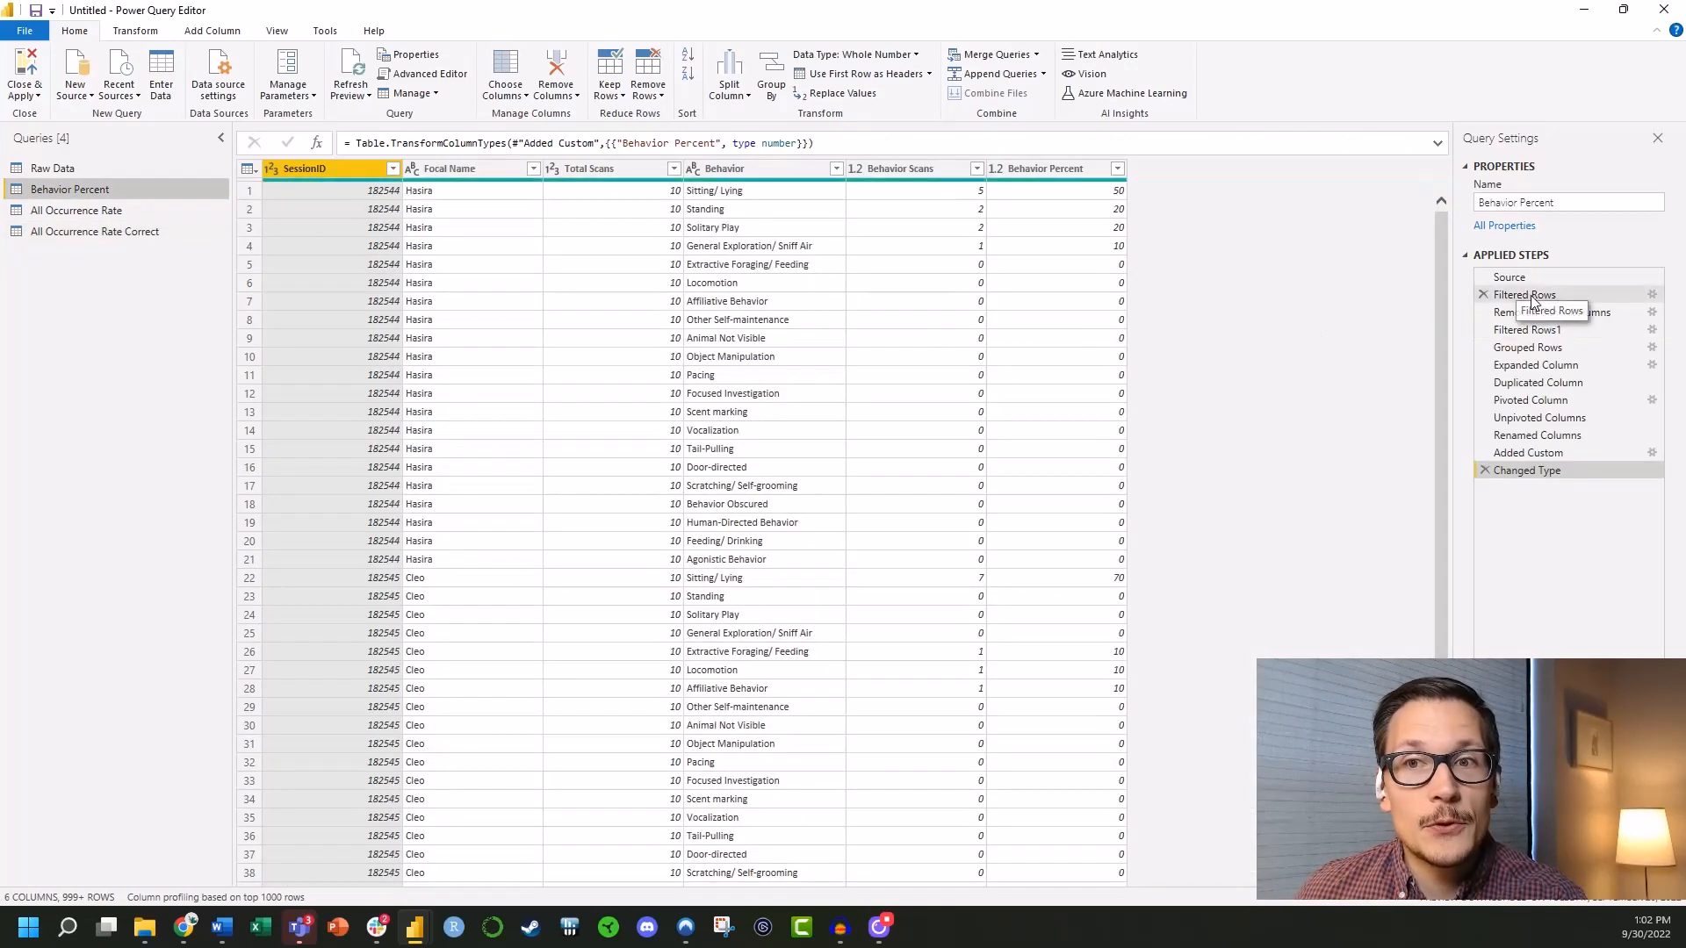
{"action": "left_click", "coordinate": [129, 233]}
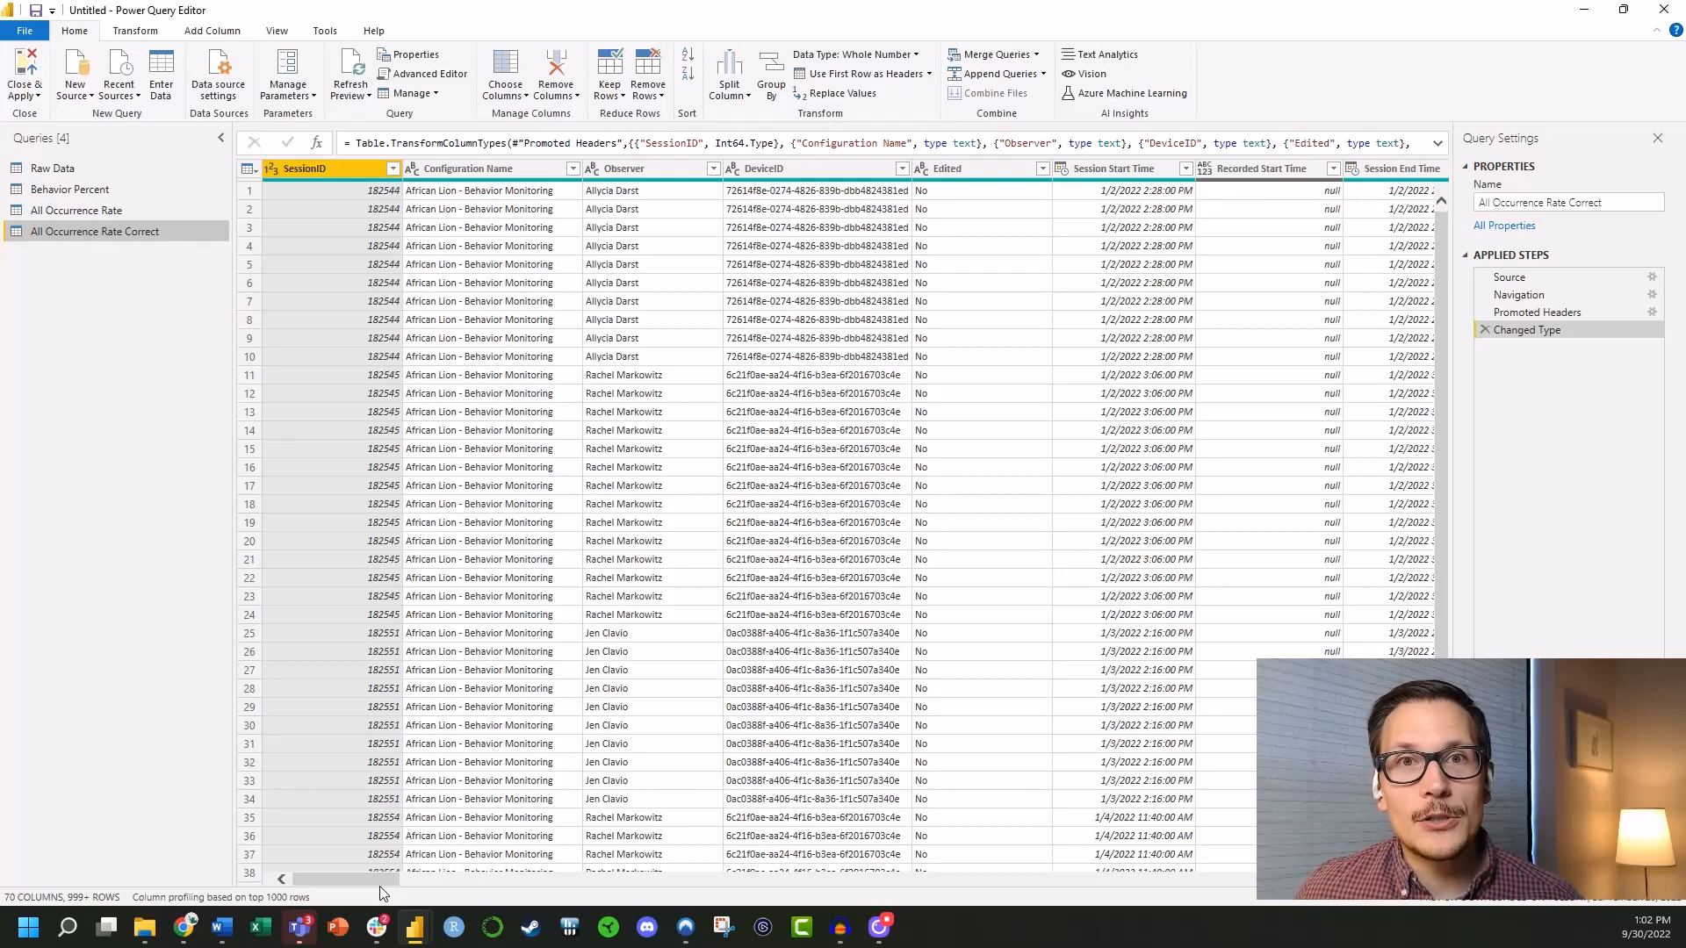
{"action": "left_click_drag", "start_coordinate": [377, 879], "coordinate": [604, 865]}
{"action": "left_click", "coordinate": [886, 169]}
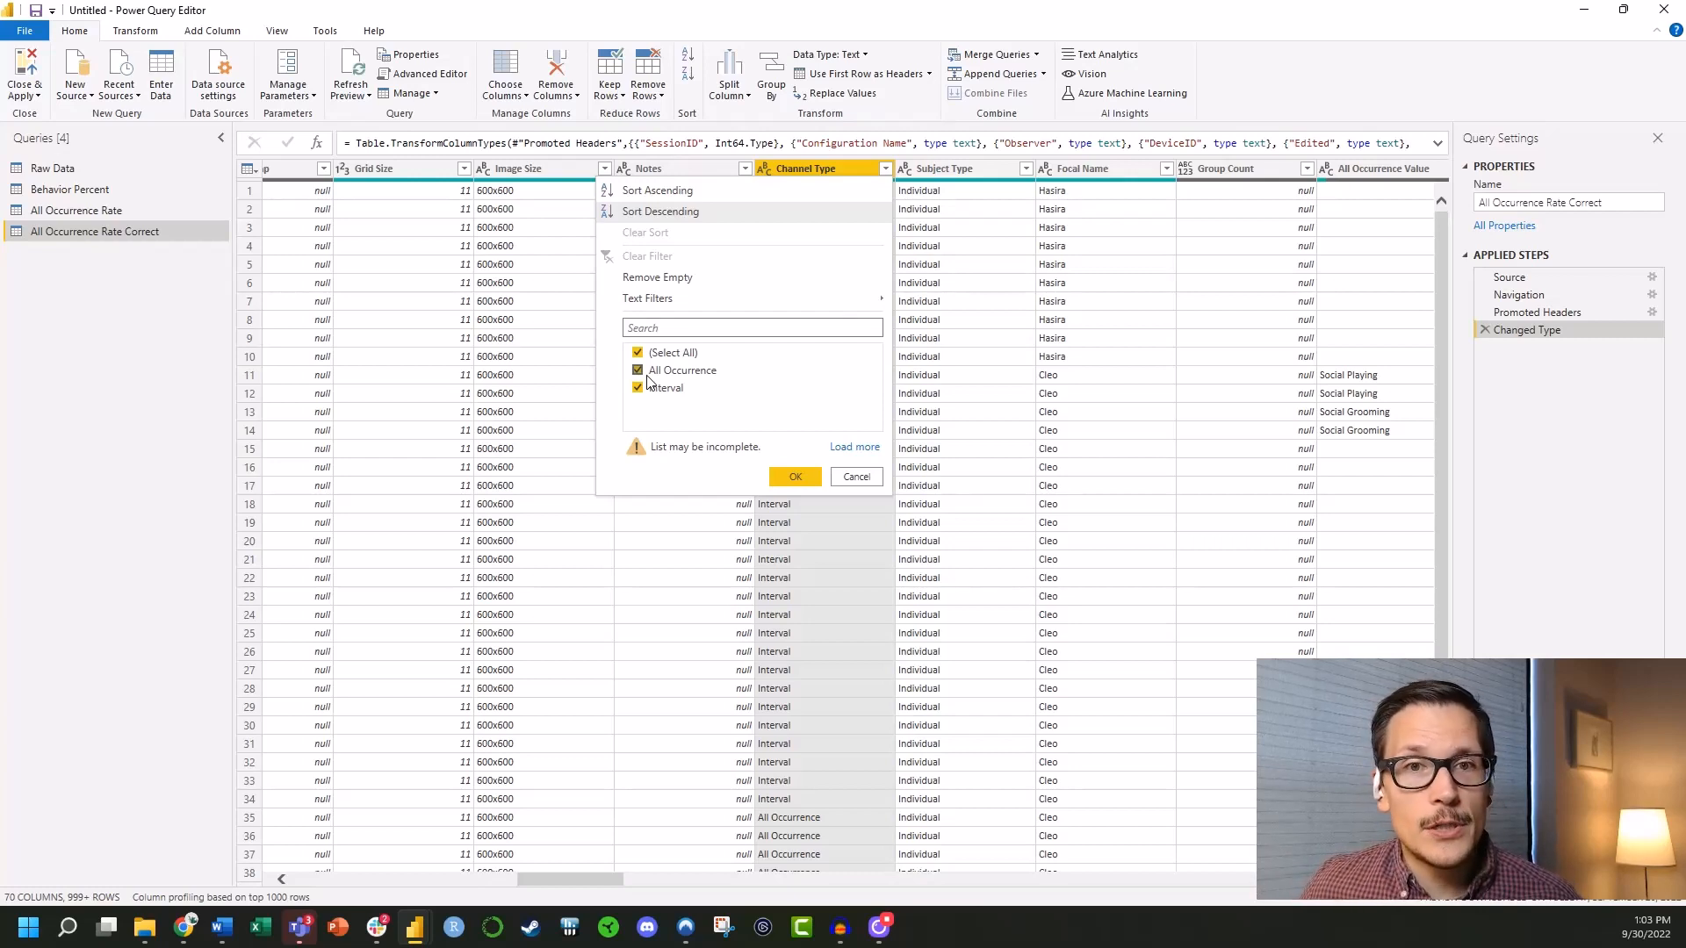
{"action": "left_click", "coordinate": [855, 477]}
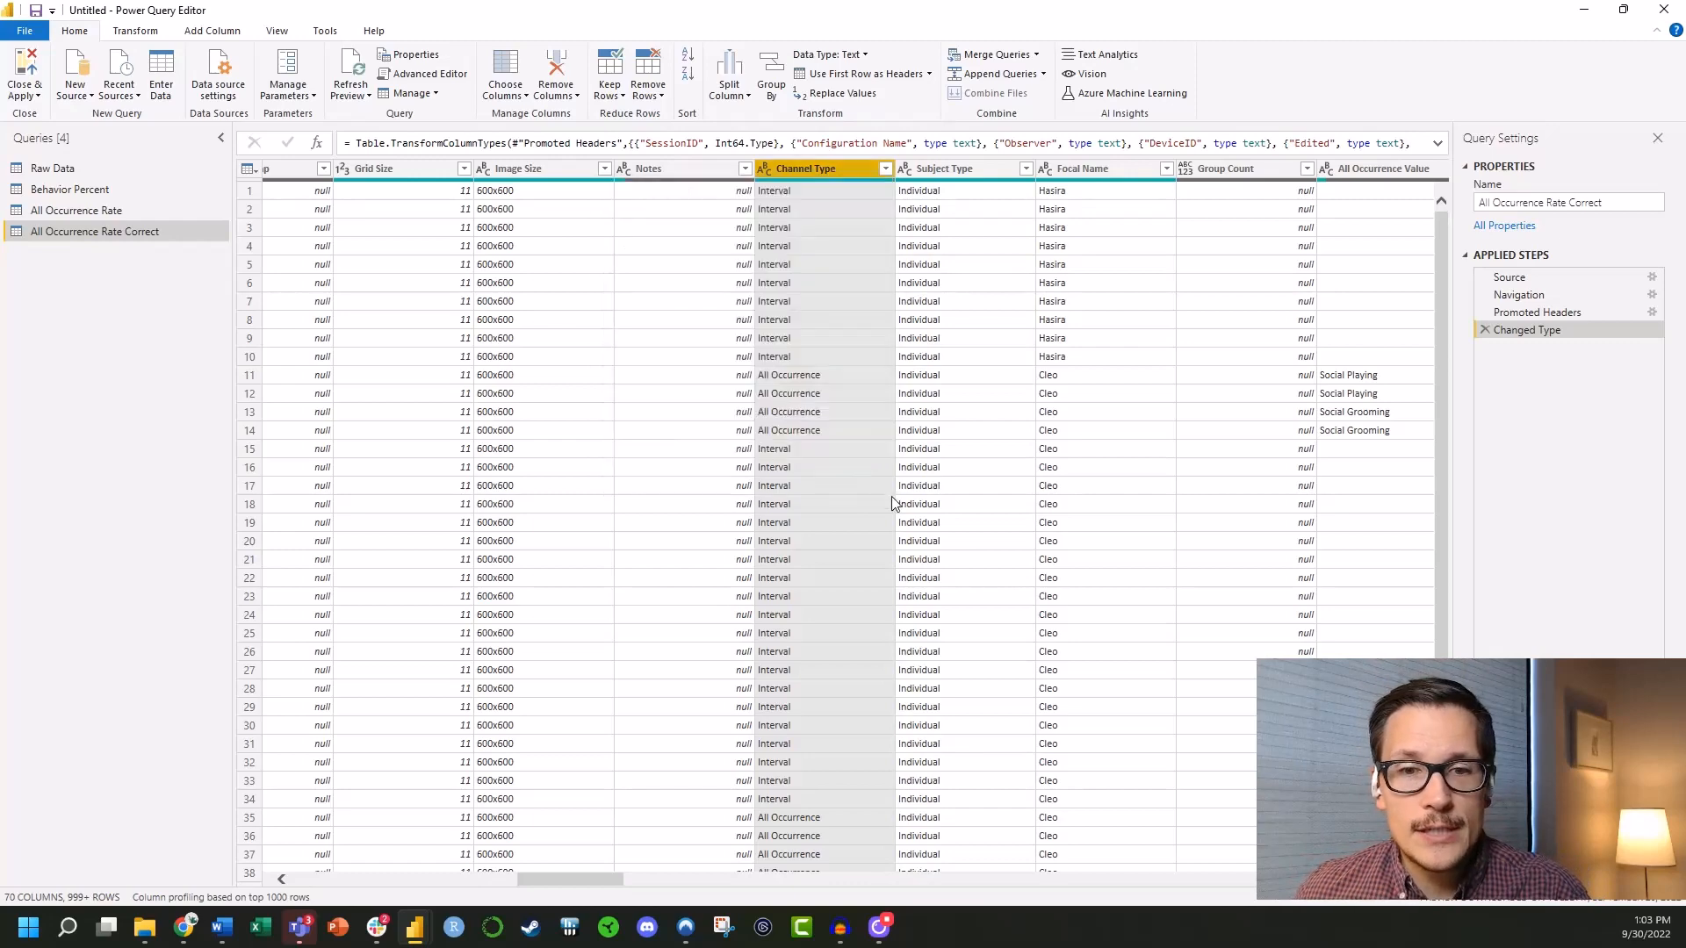
{"action": "left_click_drag", "start_coordinate": [613, 878], "coordinate": [375, 905]}
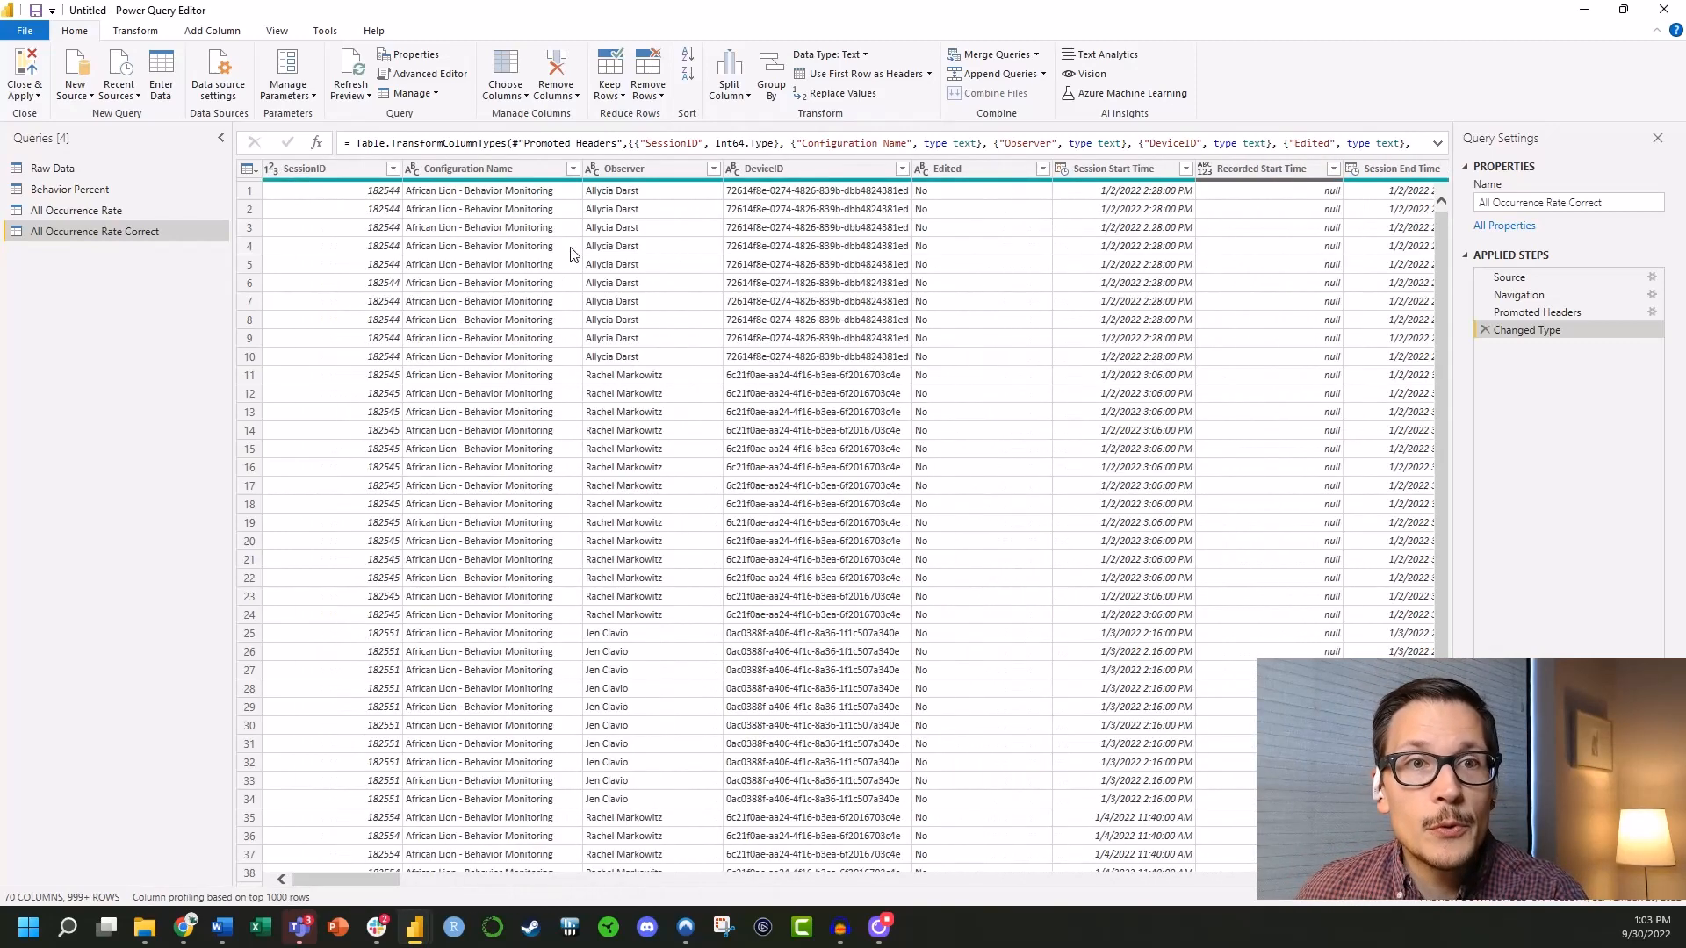
{"action": "left_click", "coordinate": [557, 67]}
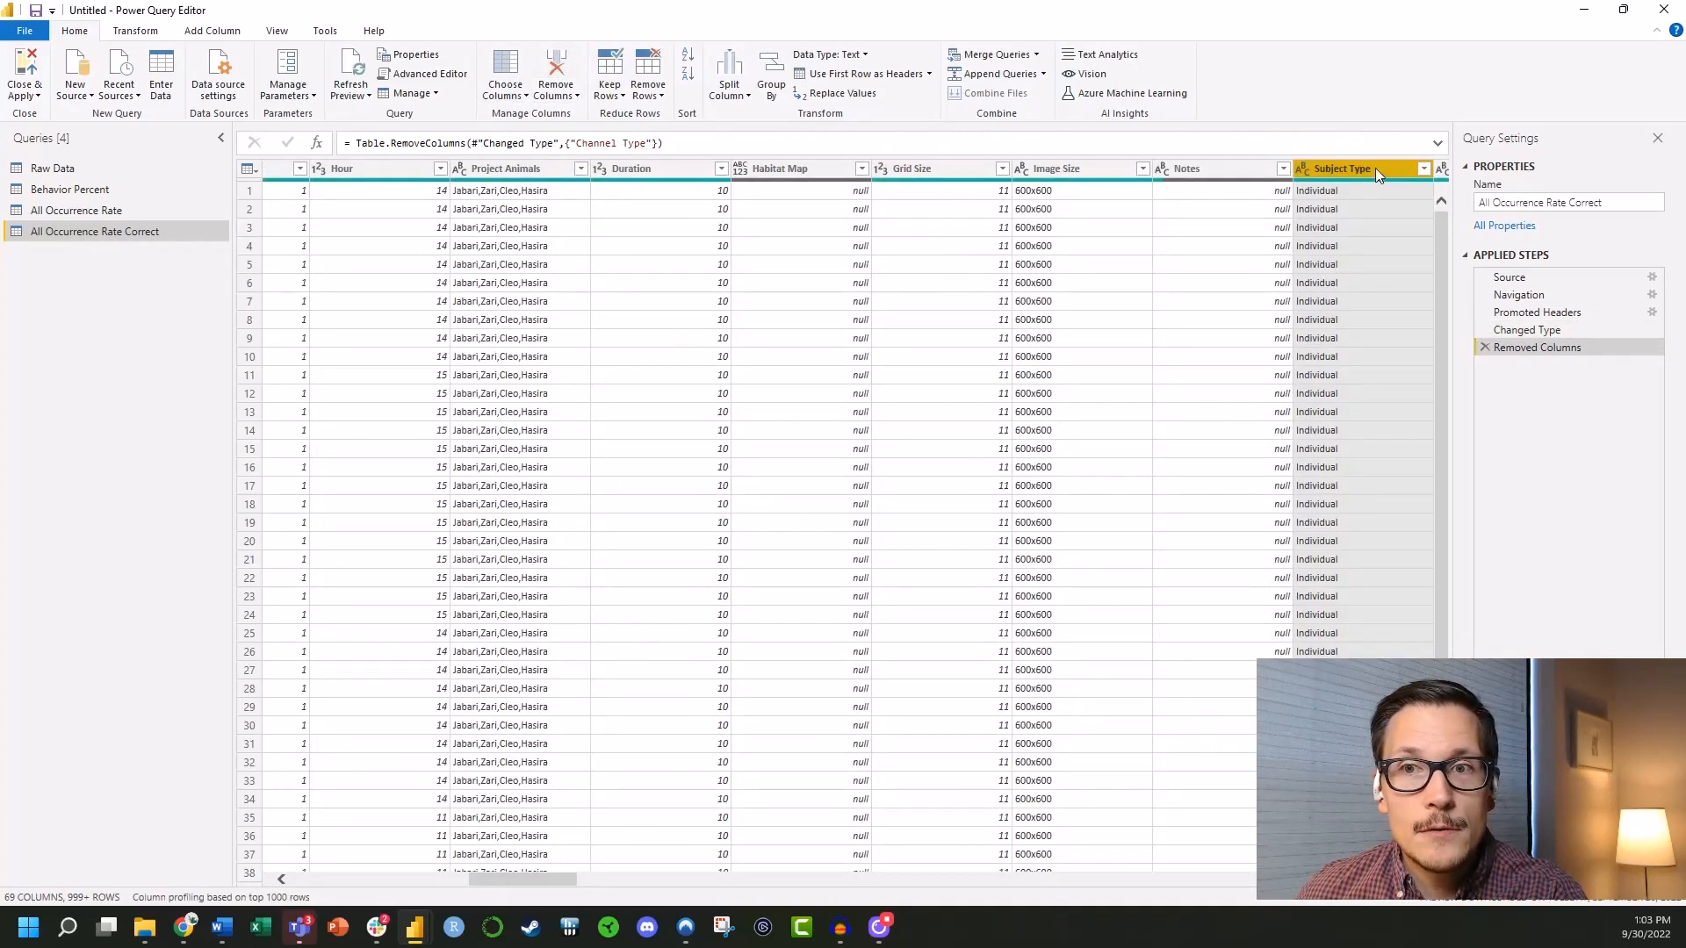
{"action": "left_click", "coordinate": [1485, 348]}
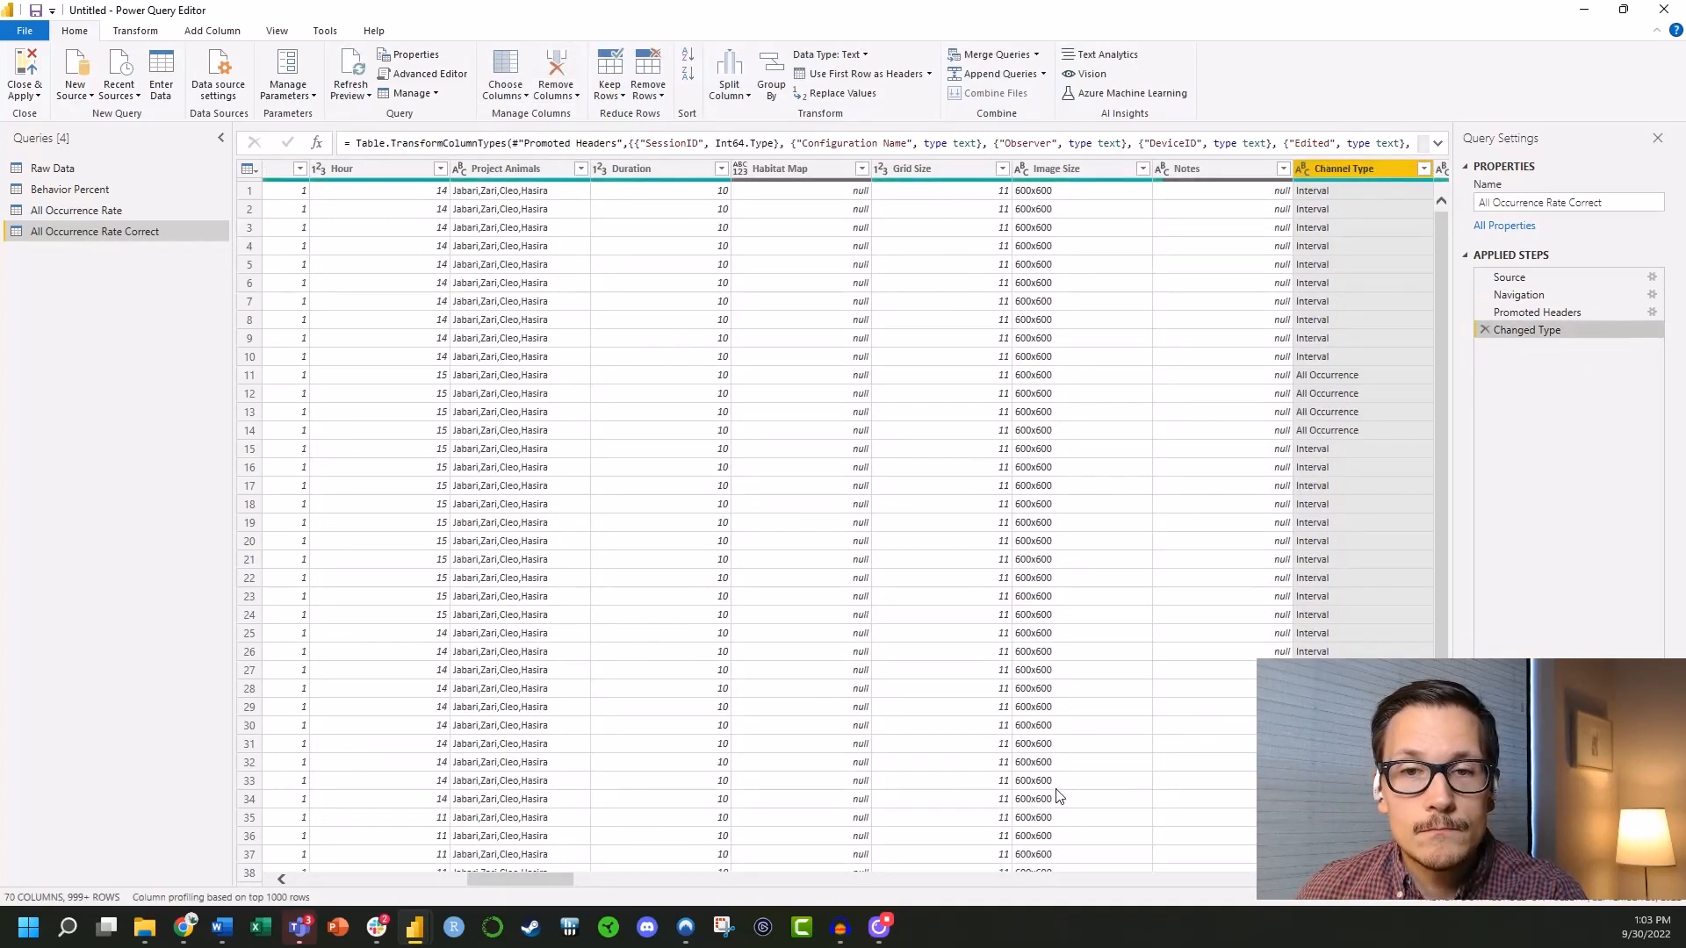
{"action": "left_click_drag", "start_coordinate": [553, 881], "coordinate": [133, 895]}
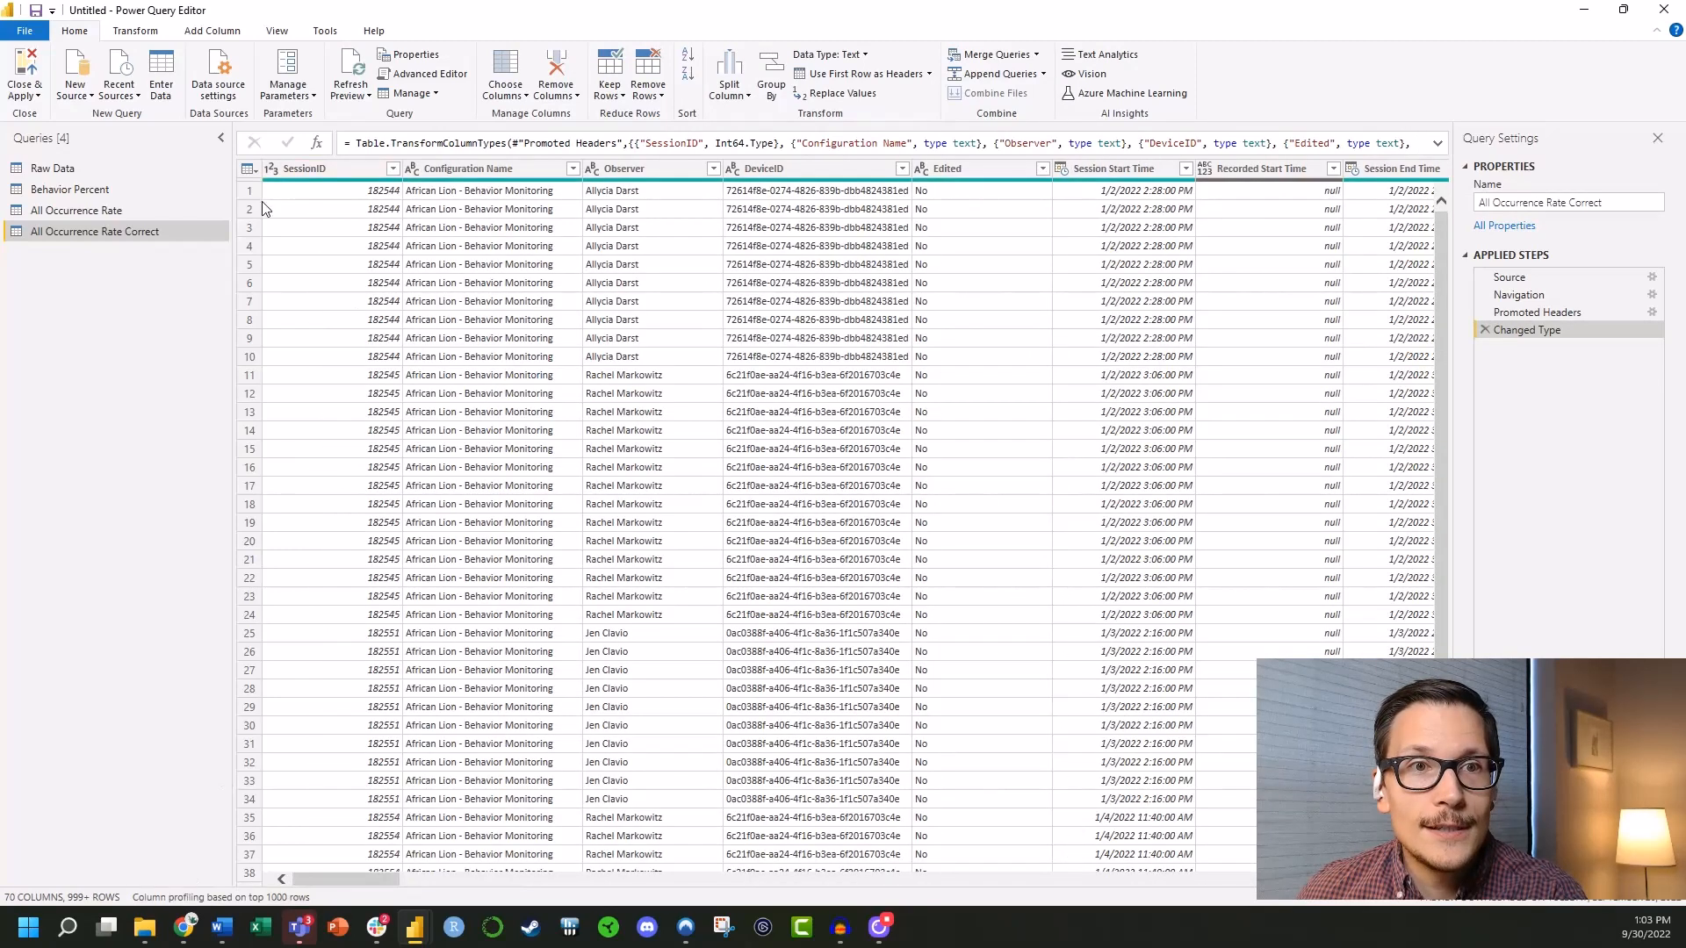
Keep only the SessionID, Focal Name and All Occurrence Value columns in All Occurrence Rate Correct.
{"action": "left_click", "coordinate": [492, 88]}
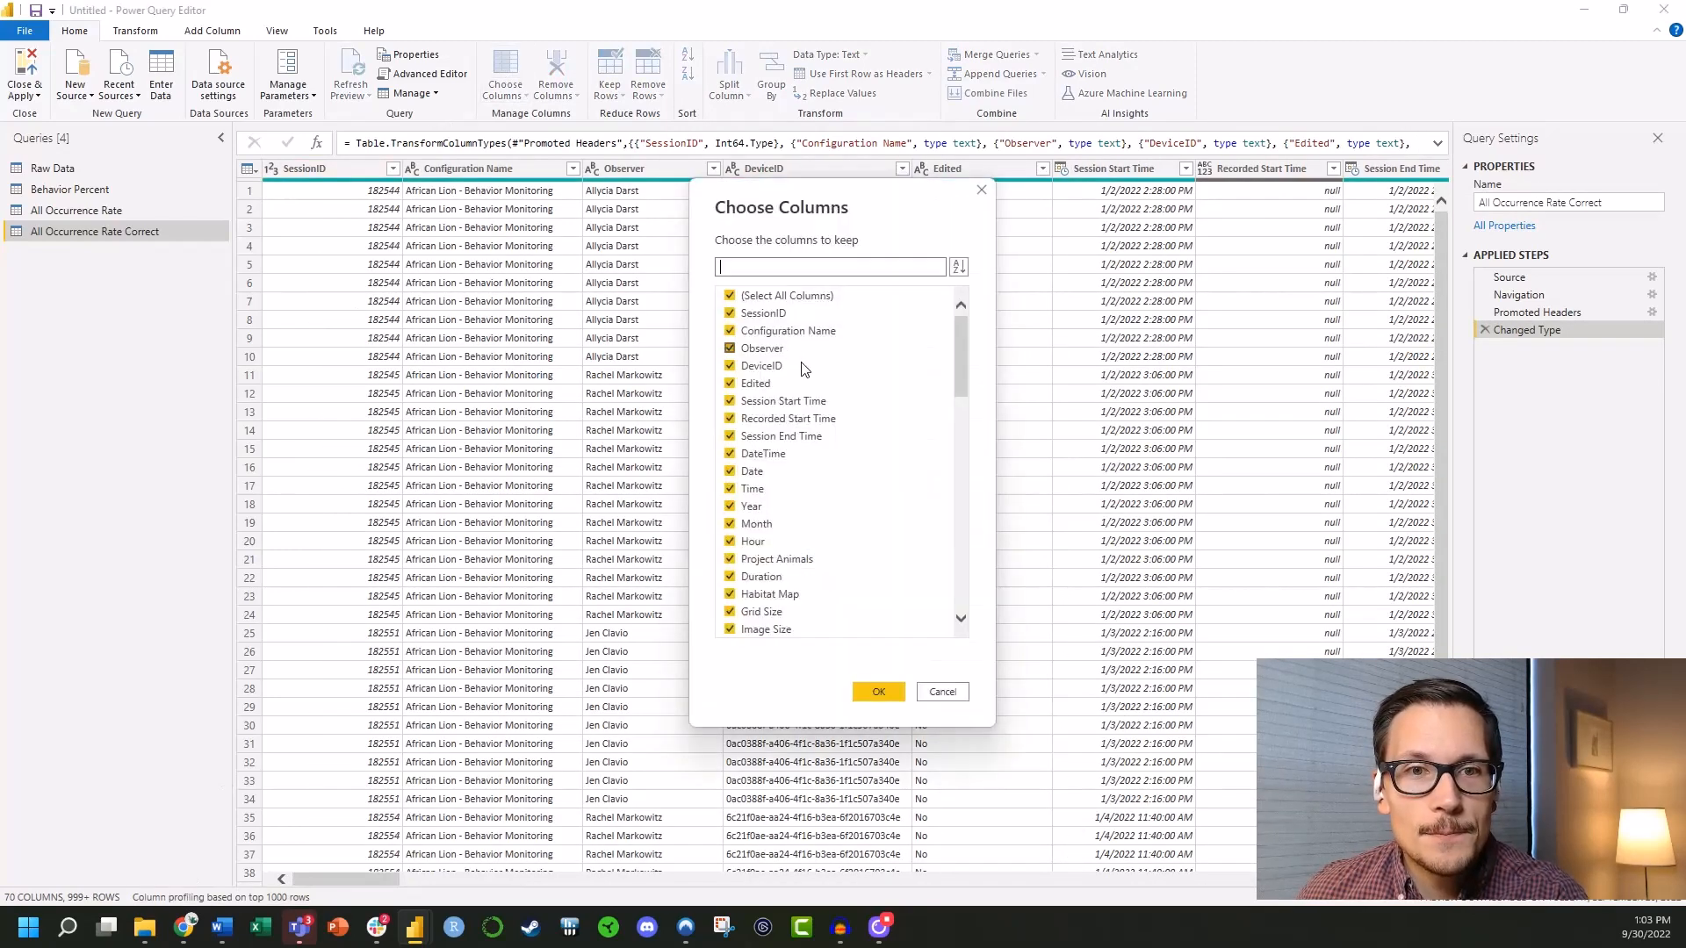
{"action": "left_click", "coordinate": [730, 296]}
{"action": "left_click", "coordinate": [730, 314]}
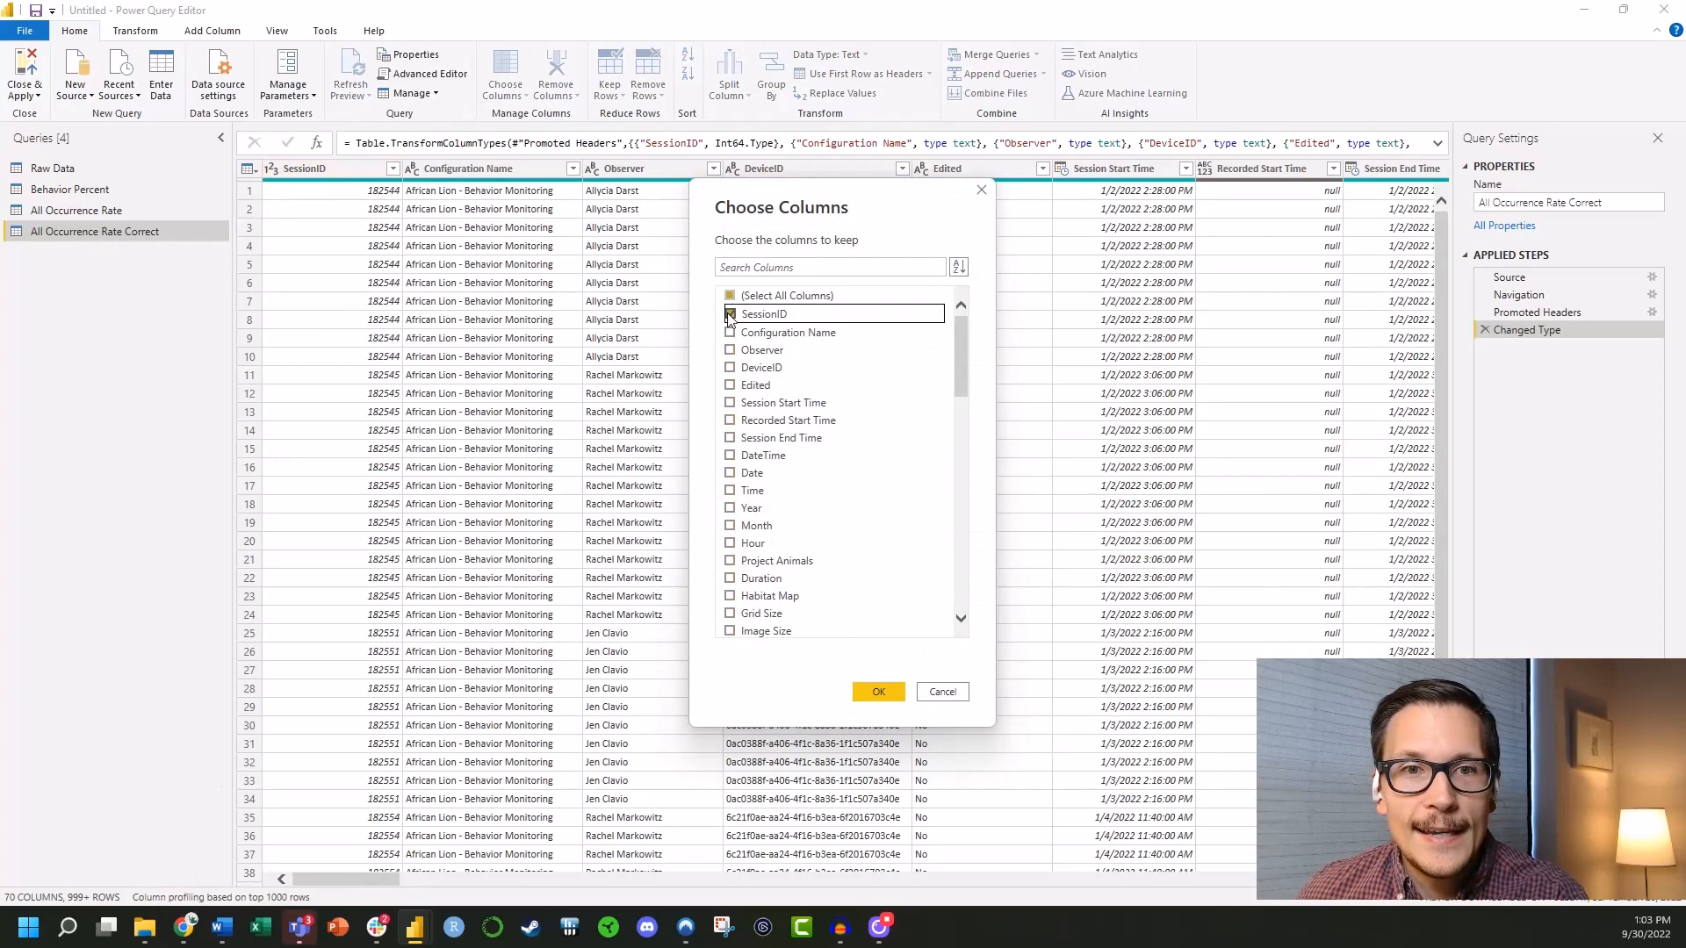
{"action": "scroll", "coordinate": [773, 540], "scroll_direction": "down", "scroll_amount": 3}
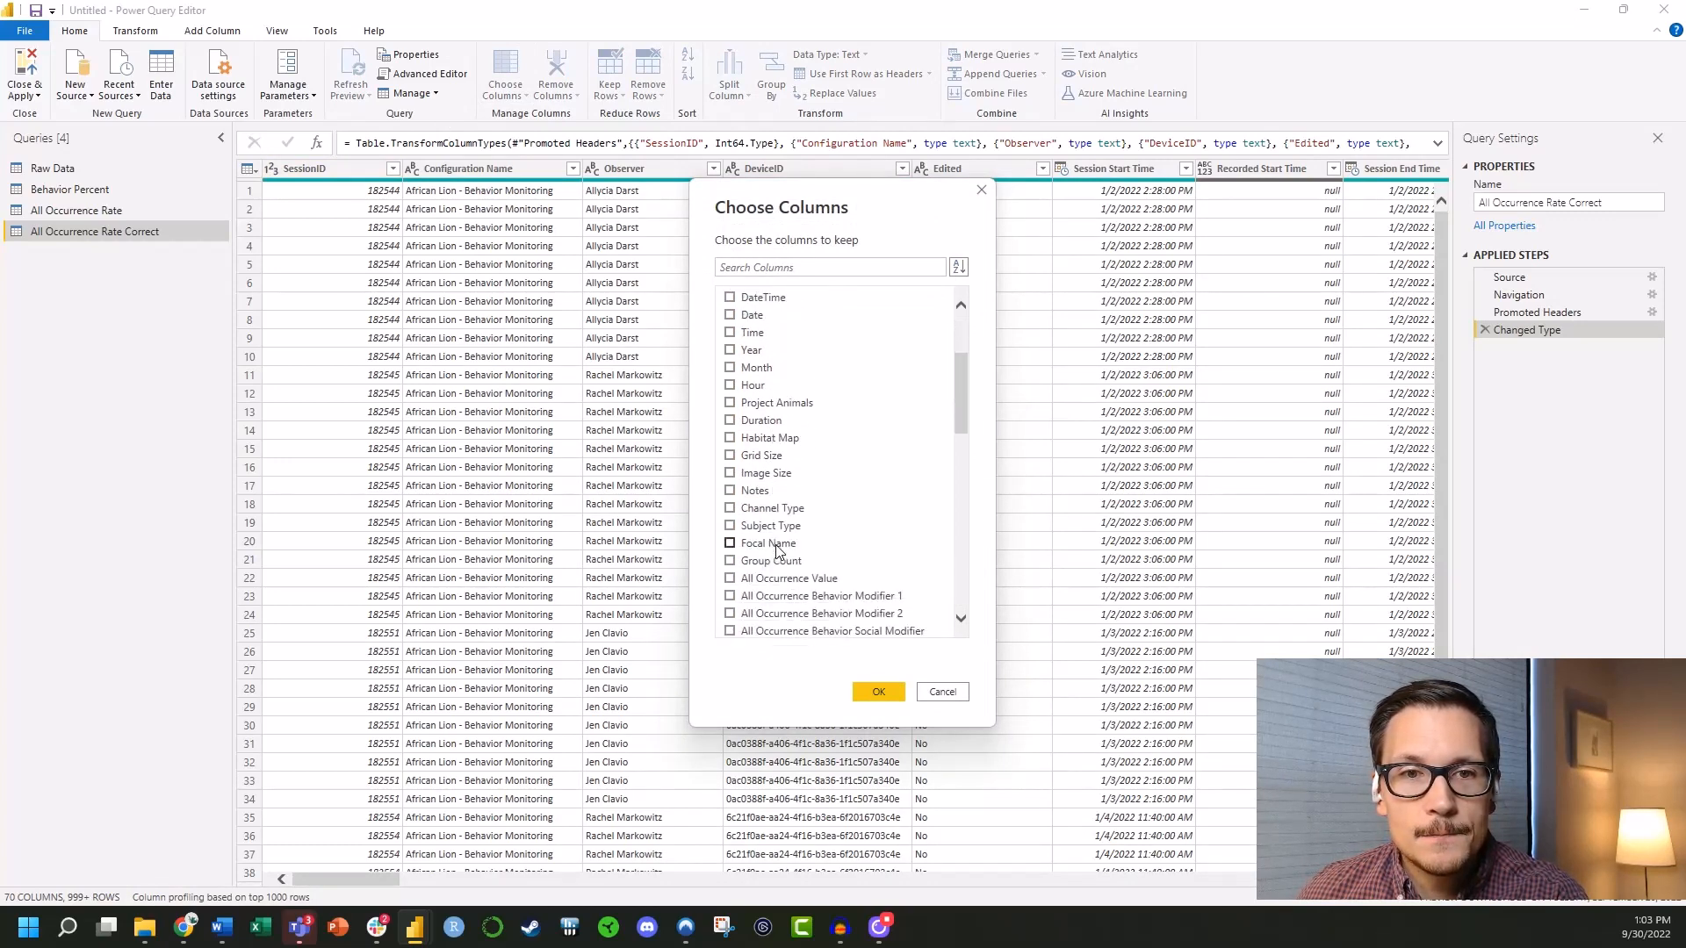
{"action": "left_click", "coordinate": [740, 541]}
{"action": "scroll", "coordinate": [807, 542], "scroll_direction": "down", "scroll_amount": 3}
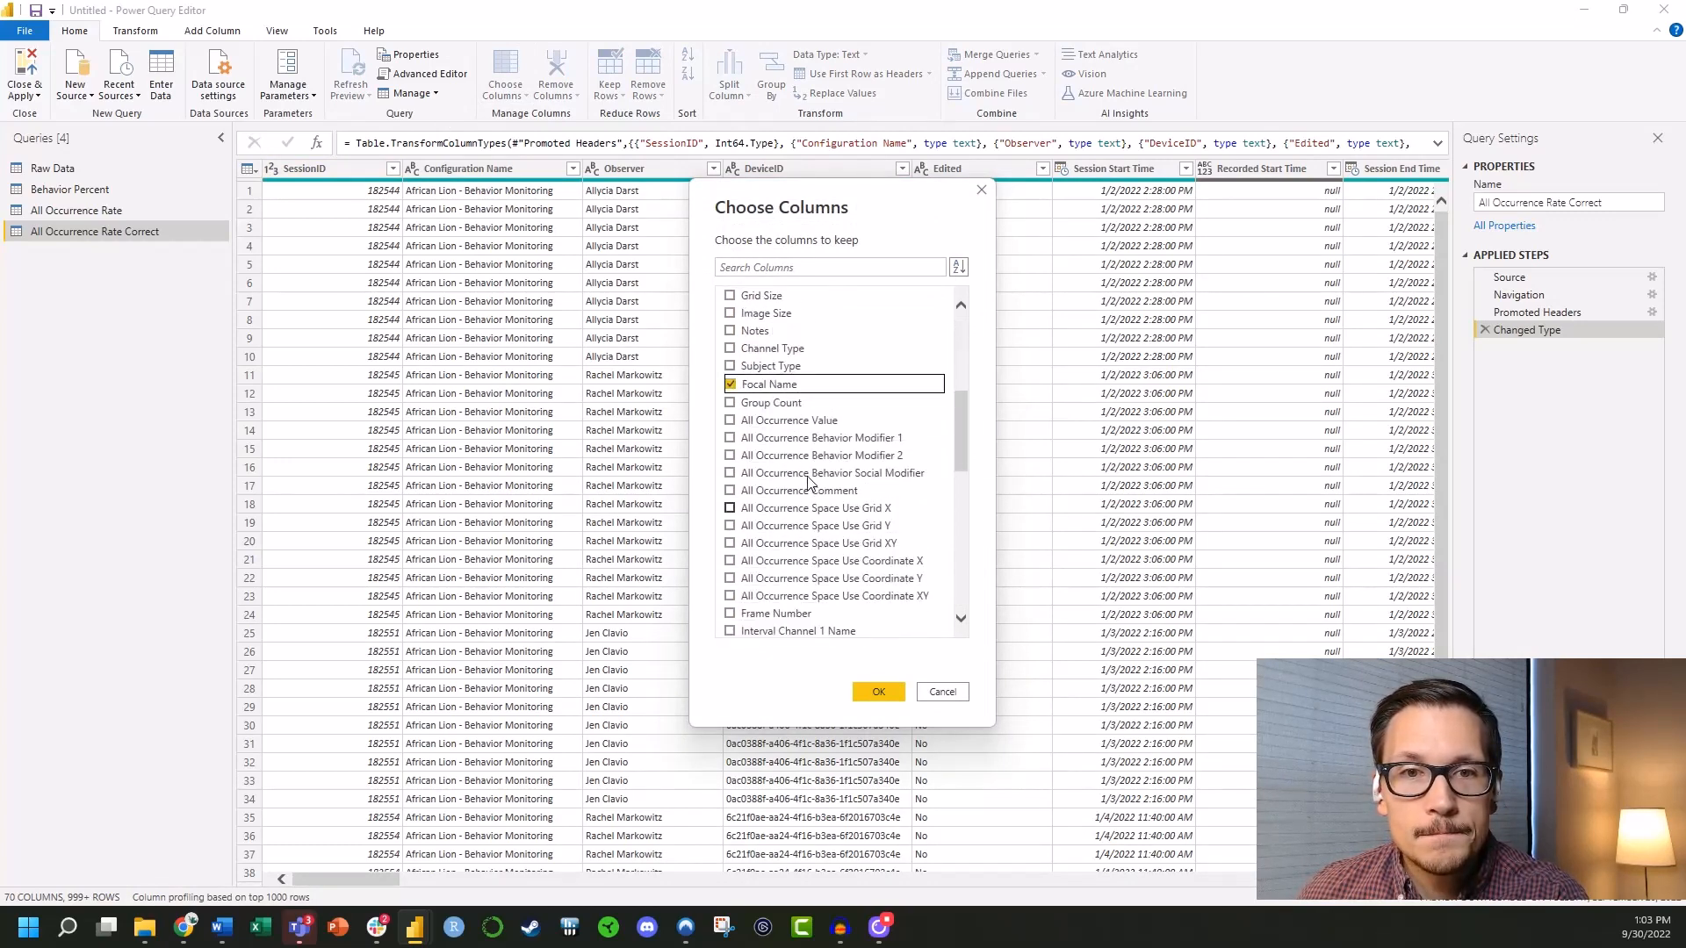
{"action": "left_click", "coordinate": [795, 422]}
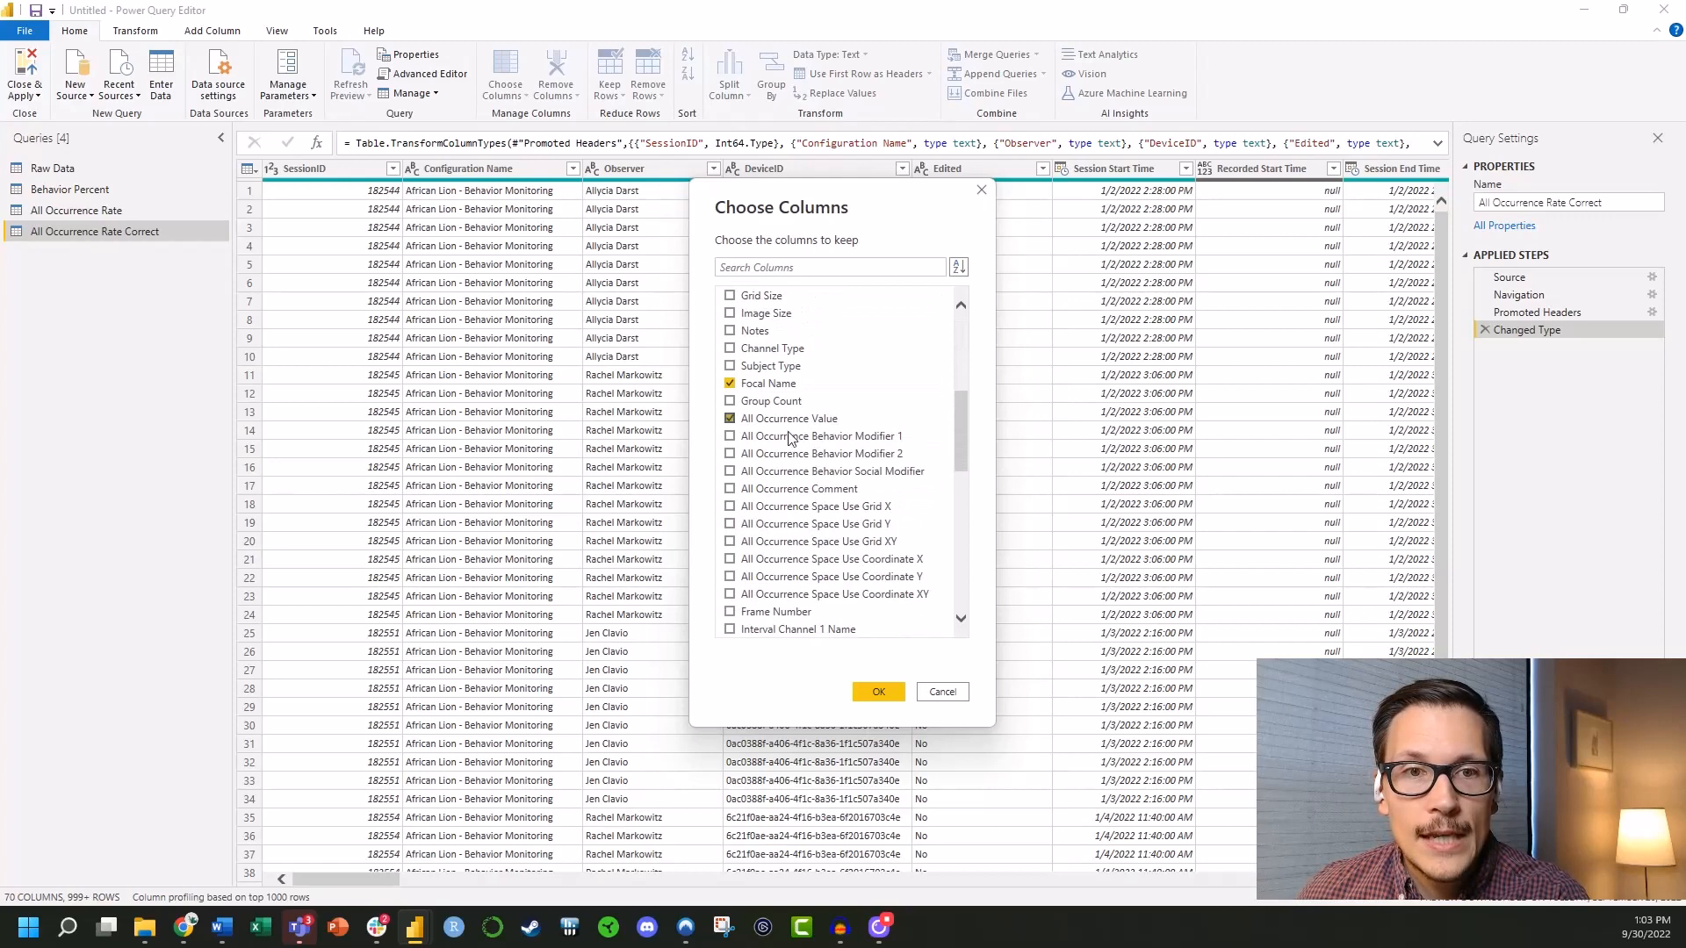
{"action": "left_click", "coordinate": [888, 693]}
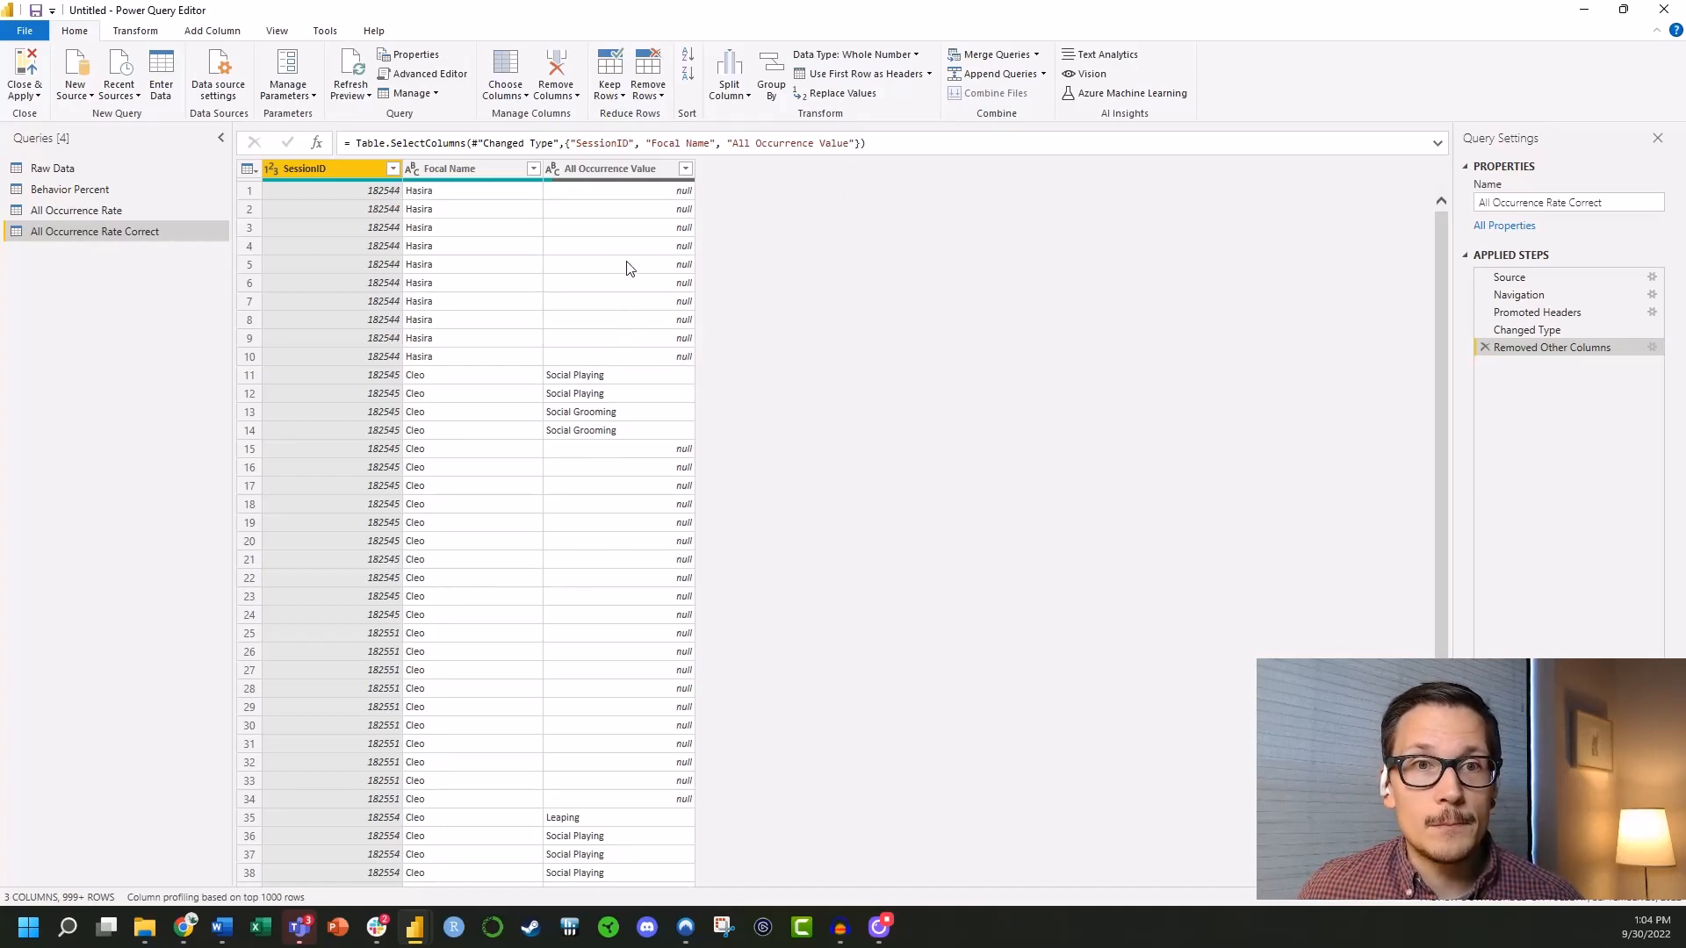
Replace null values in the All Occurrence Value column with No Behavior.
{"action": "right_click", "coordinate": [648, 179]}
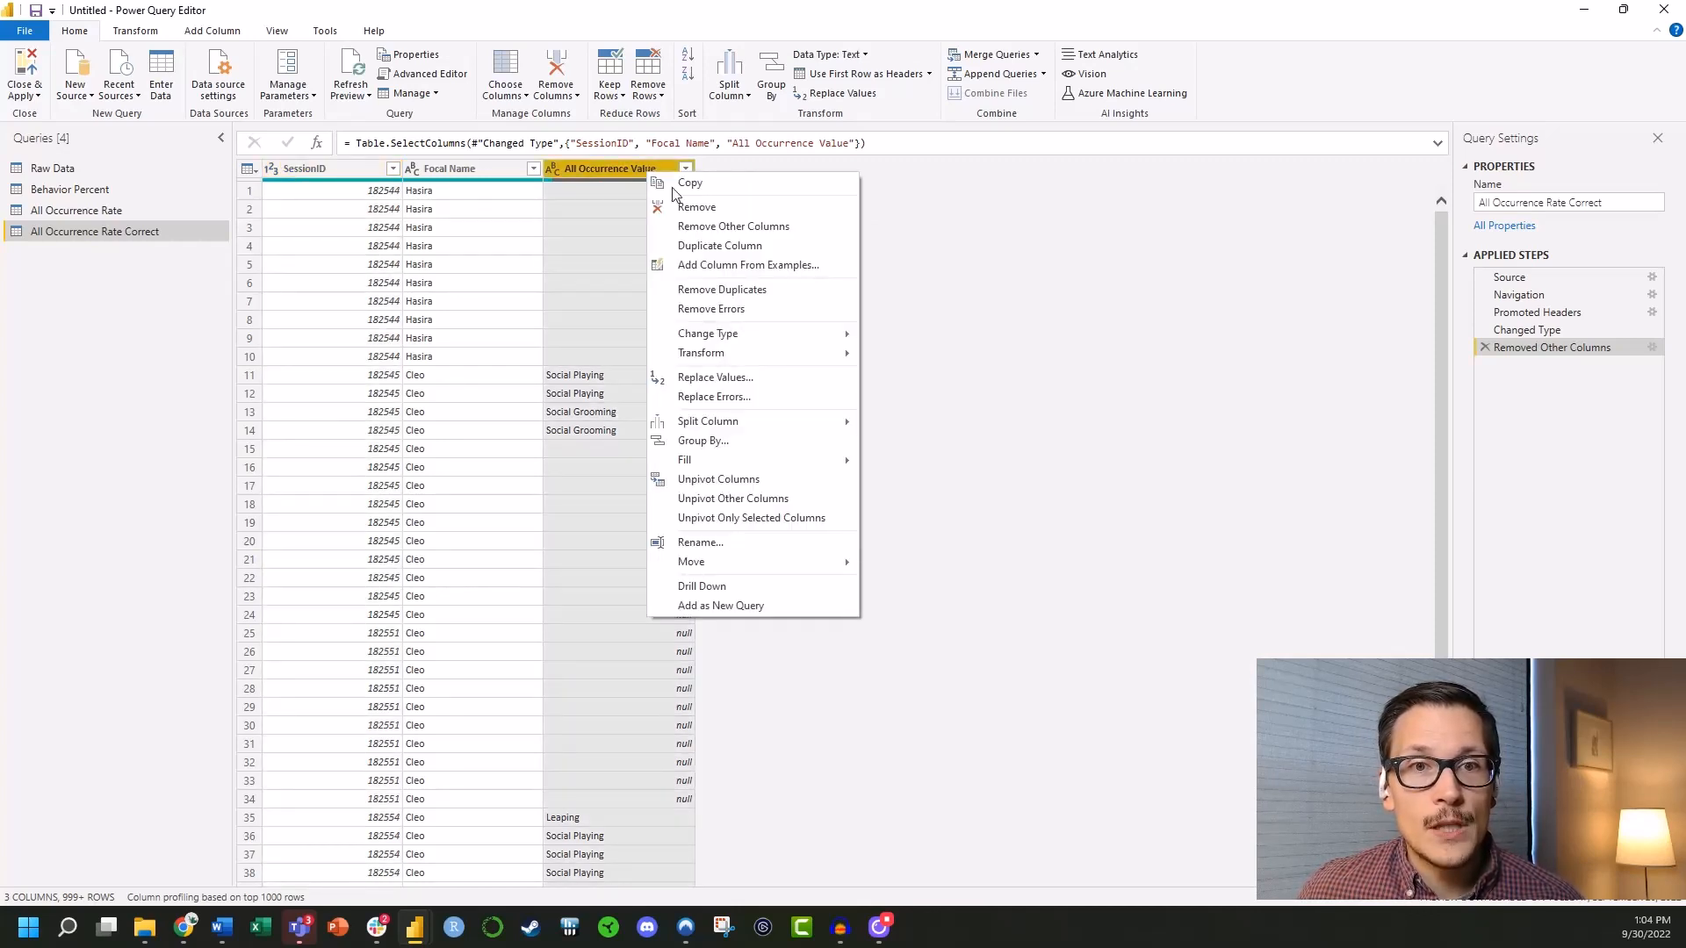
{"action": "mouse_move", "coordinate": [725, 420]}
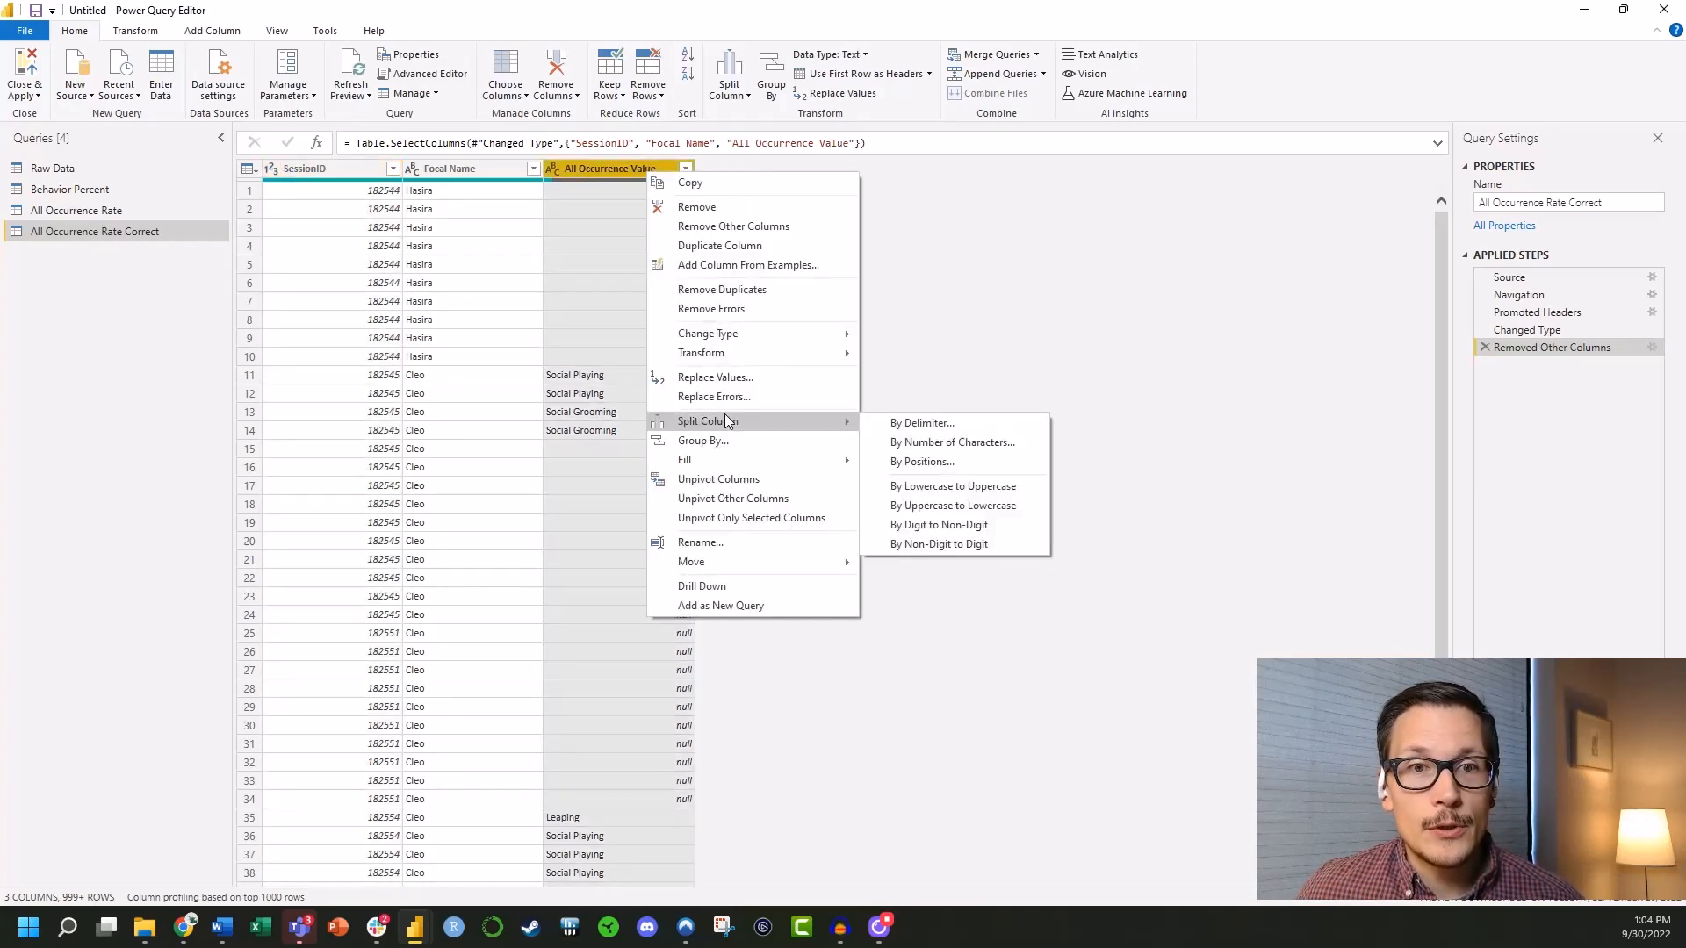
{"action": "left_click", "coordinate": [763, 383]}
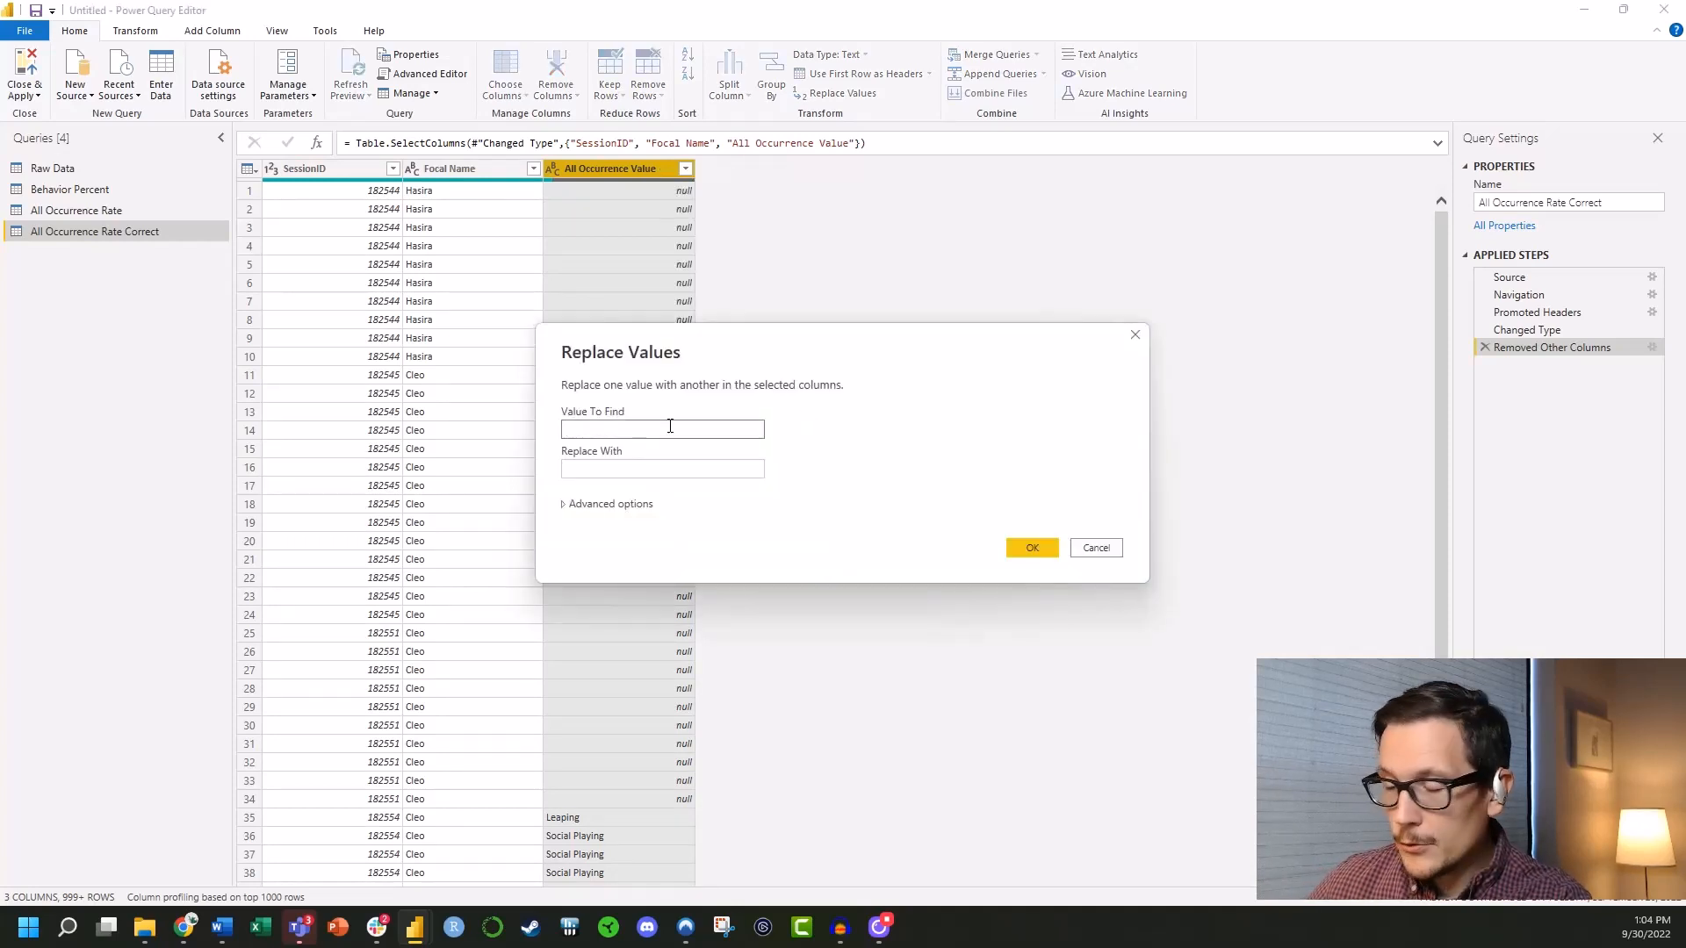
{"action": "type", "text": "null"}
{"action": "left_click", "coordinate": [669, 469]}
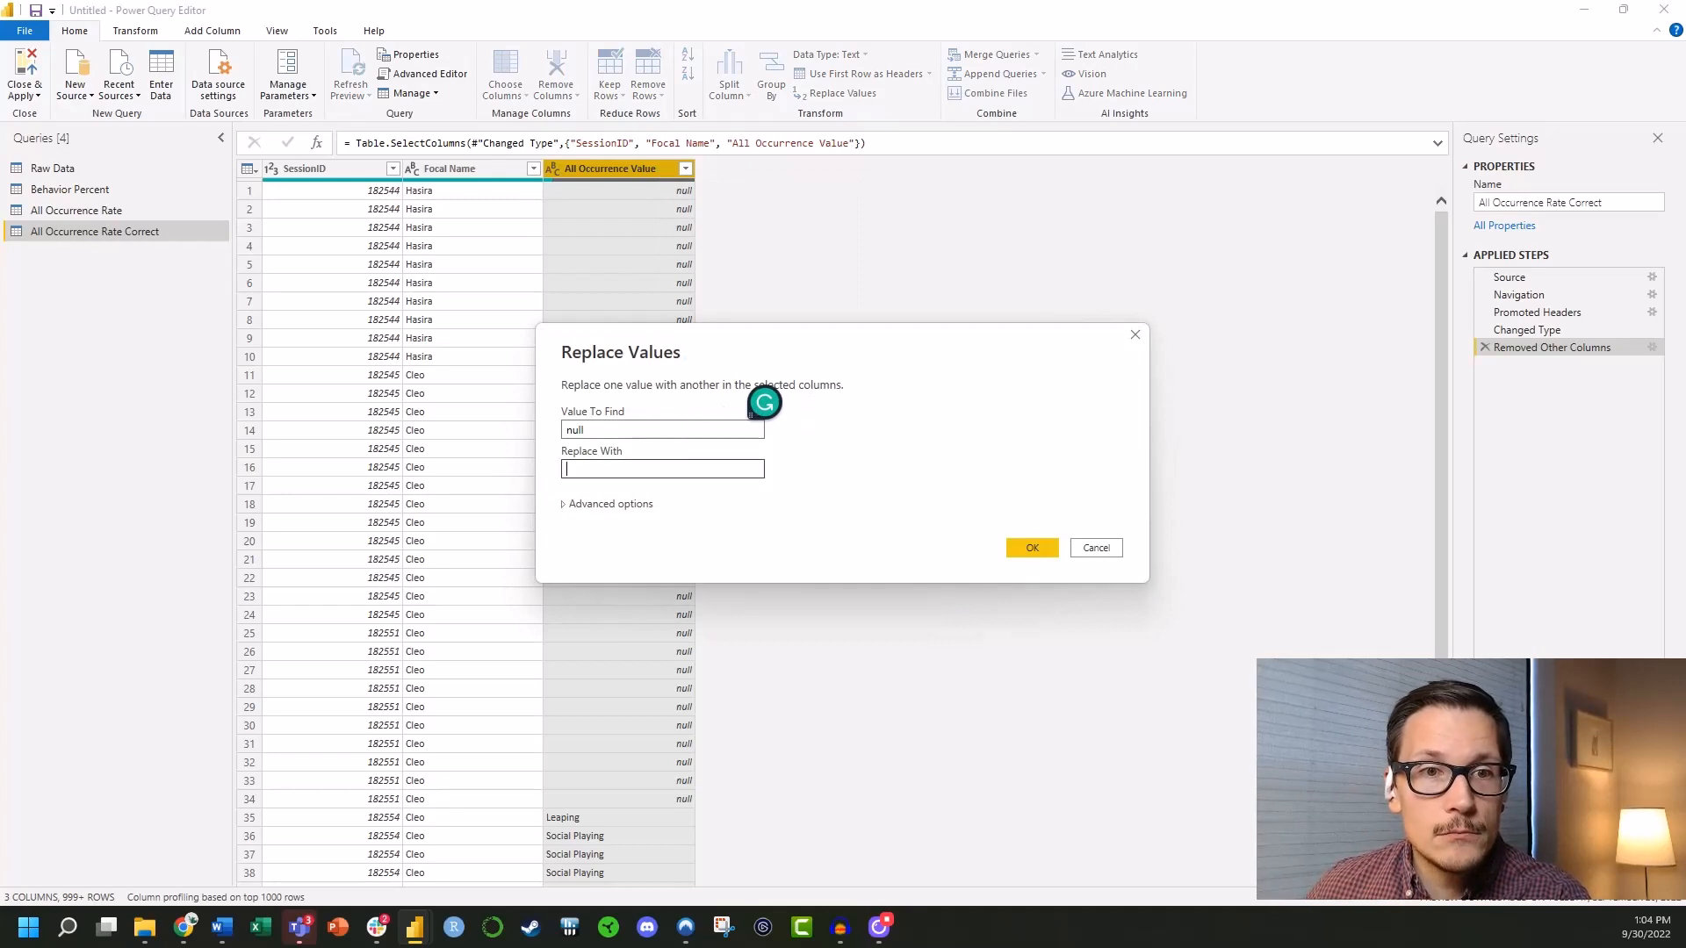
{"action": "type", "text": "No "}
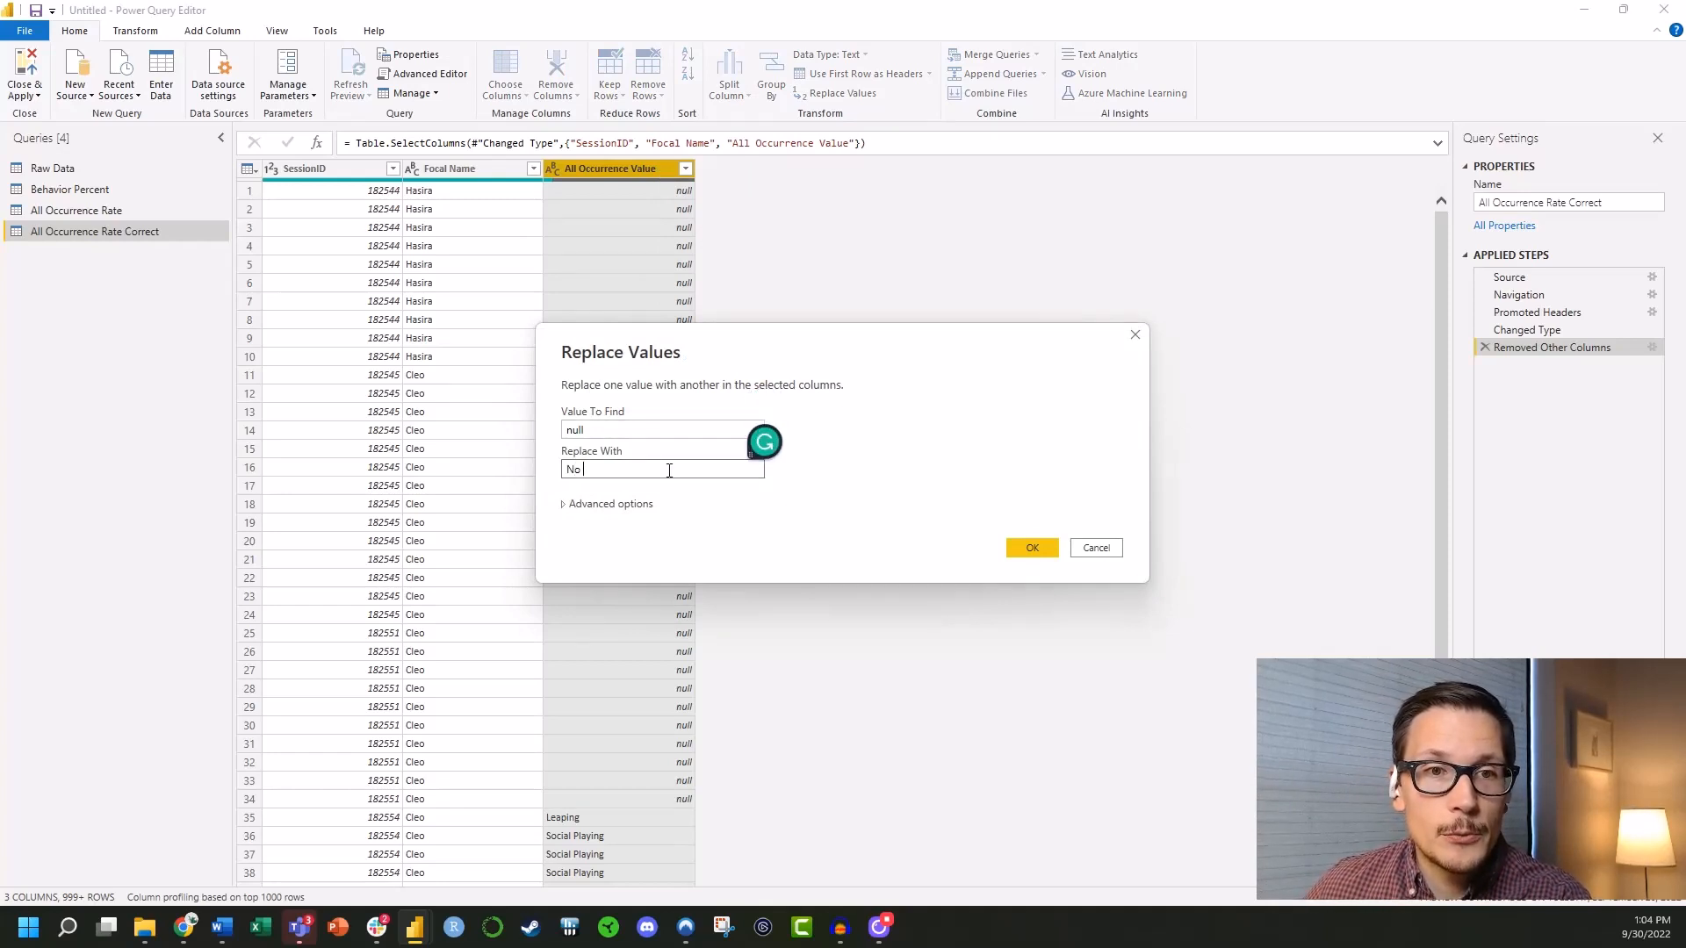
{"action": "type", "text": "Behavior"}
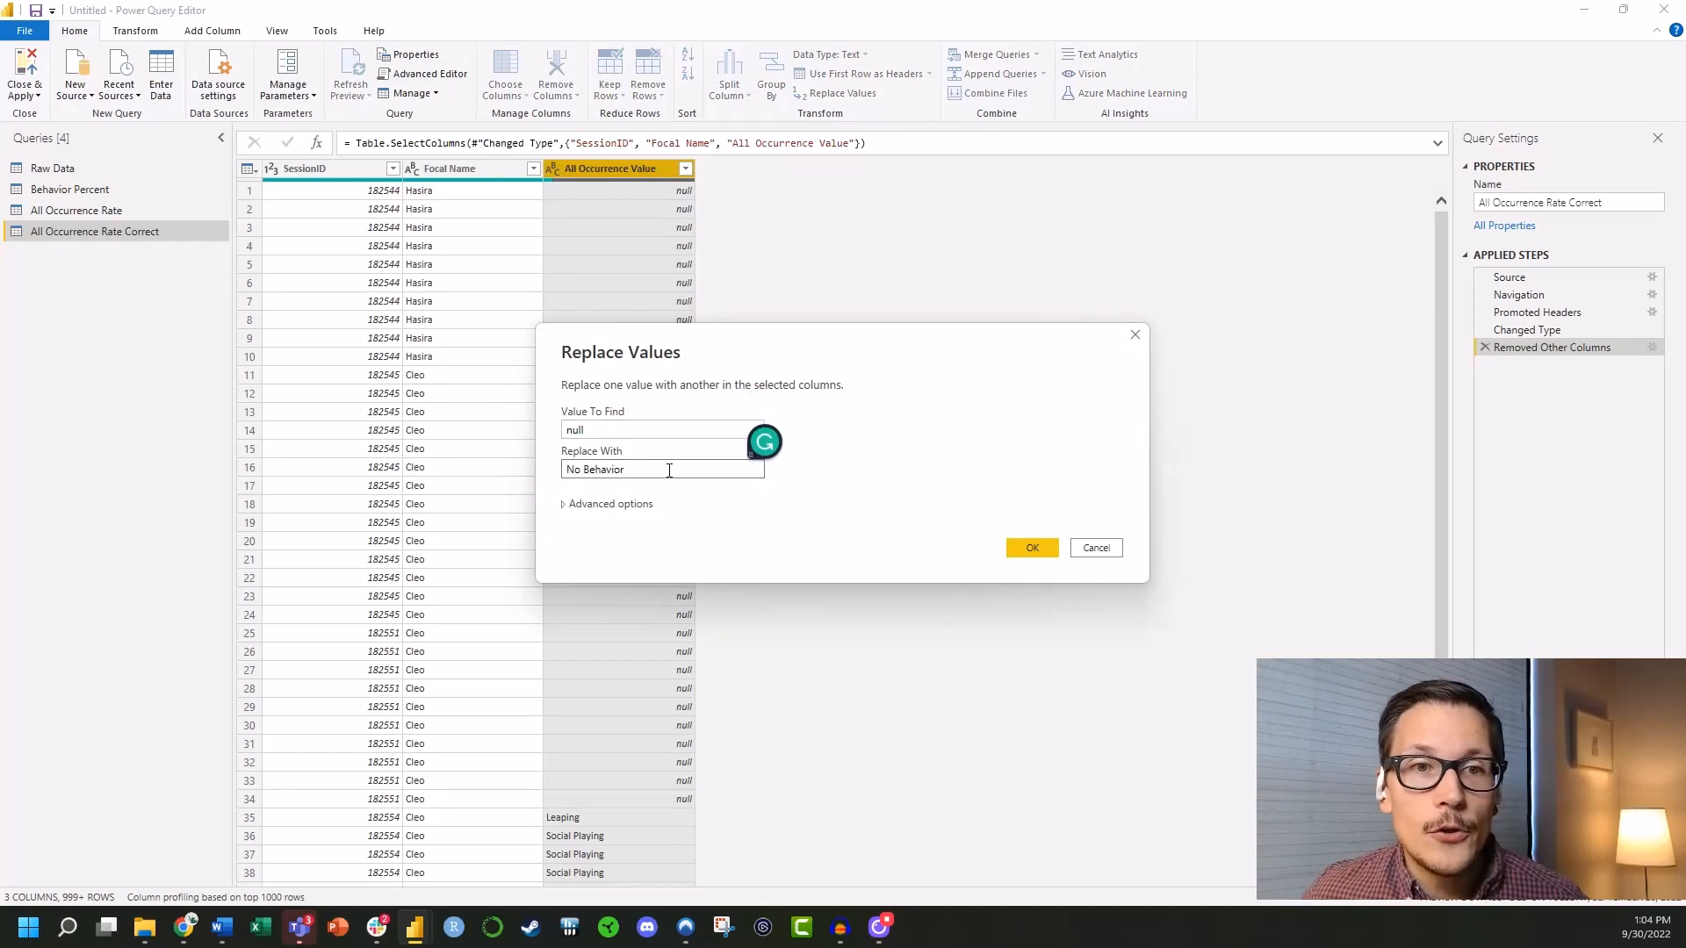
{"action": "left_click", "coordinate": [1032, 548]}
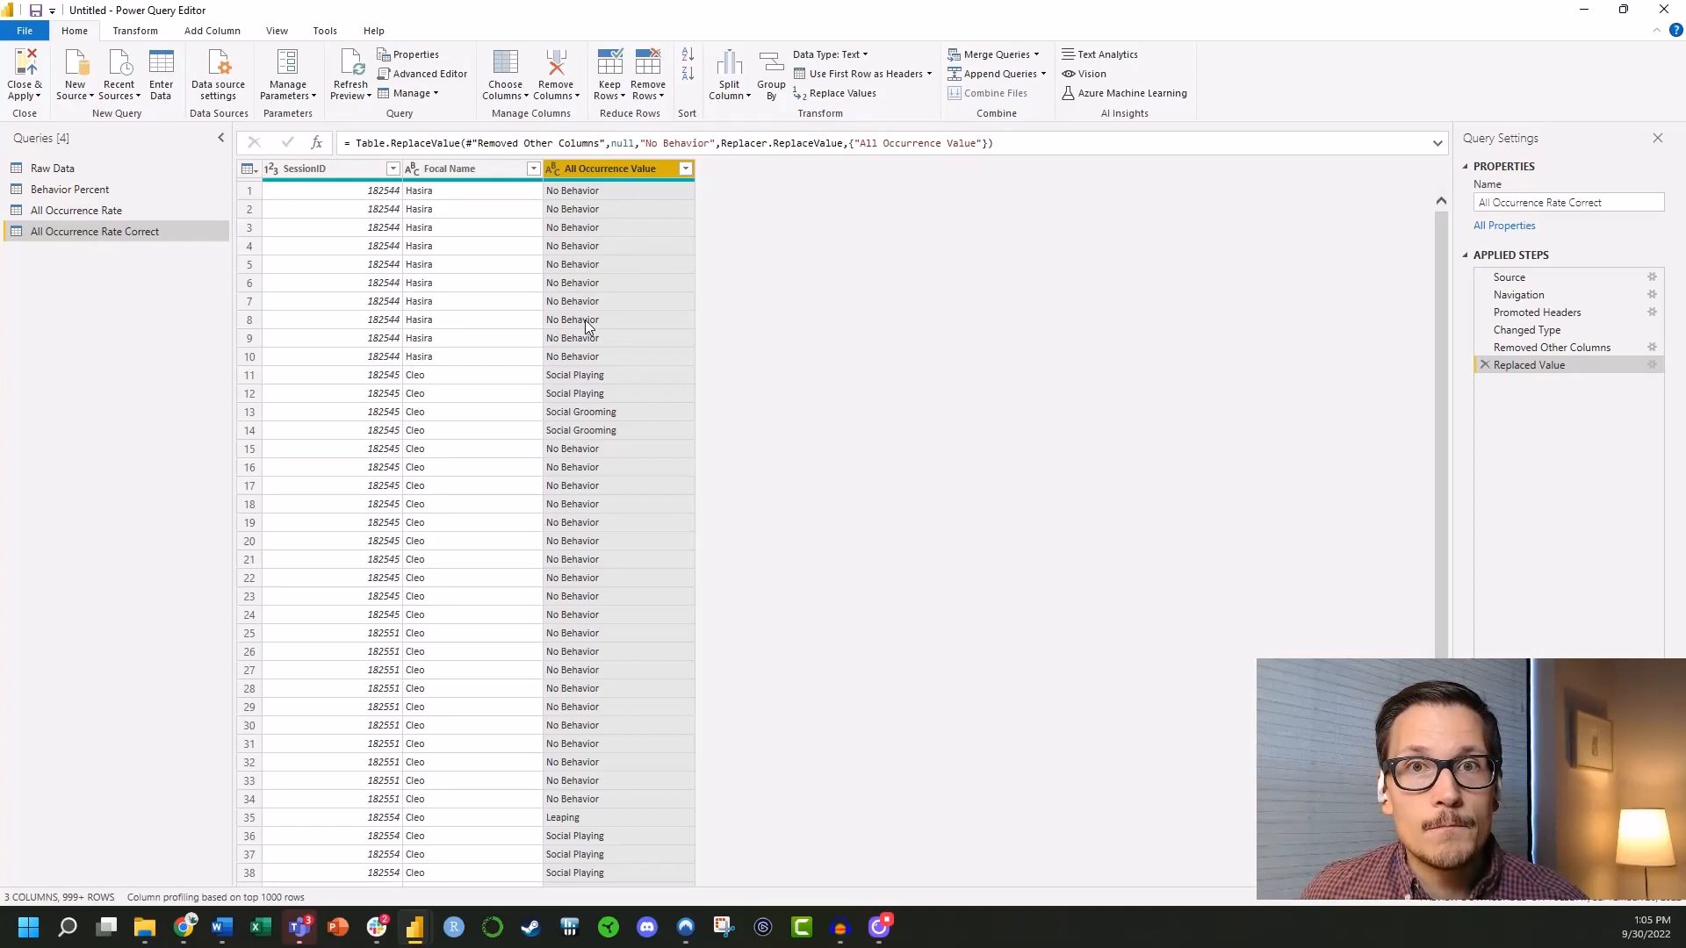
Duplicate the All Occurrence Value column and pivot the original, using the duplicate as the values column.
{"action": "right_click", "coordinate": [628, 172]}
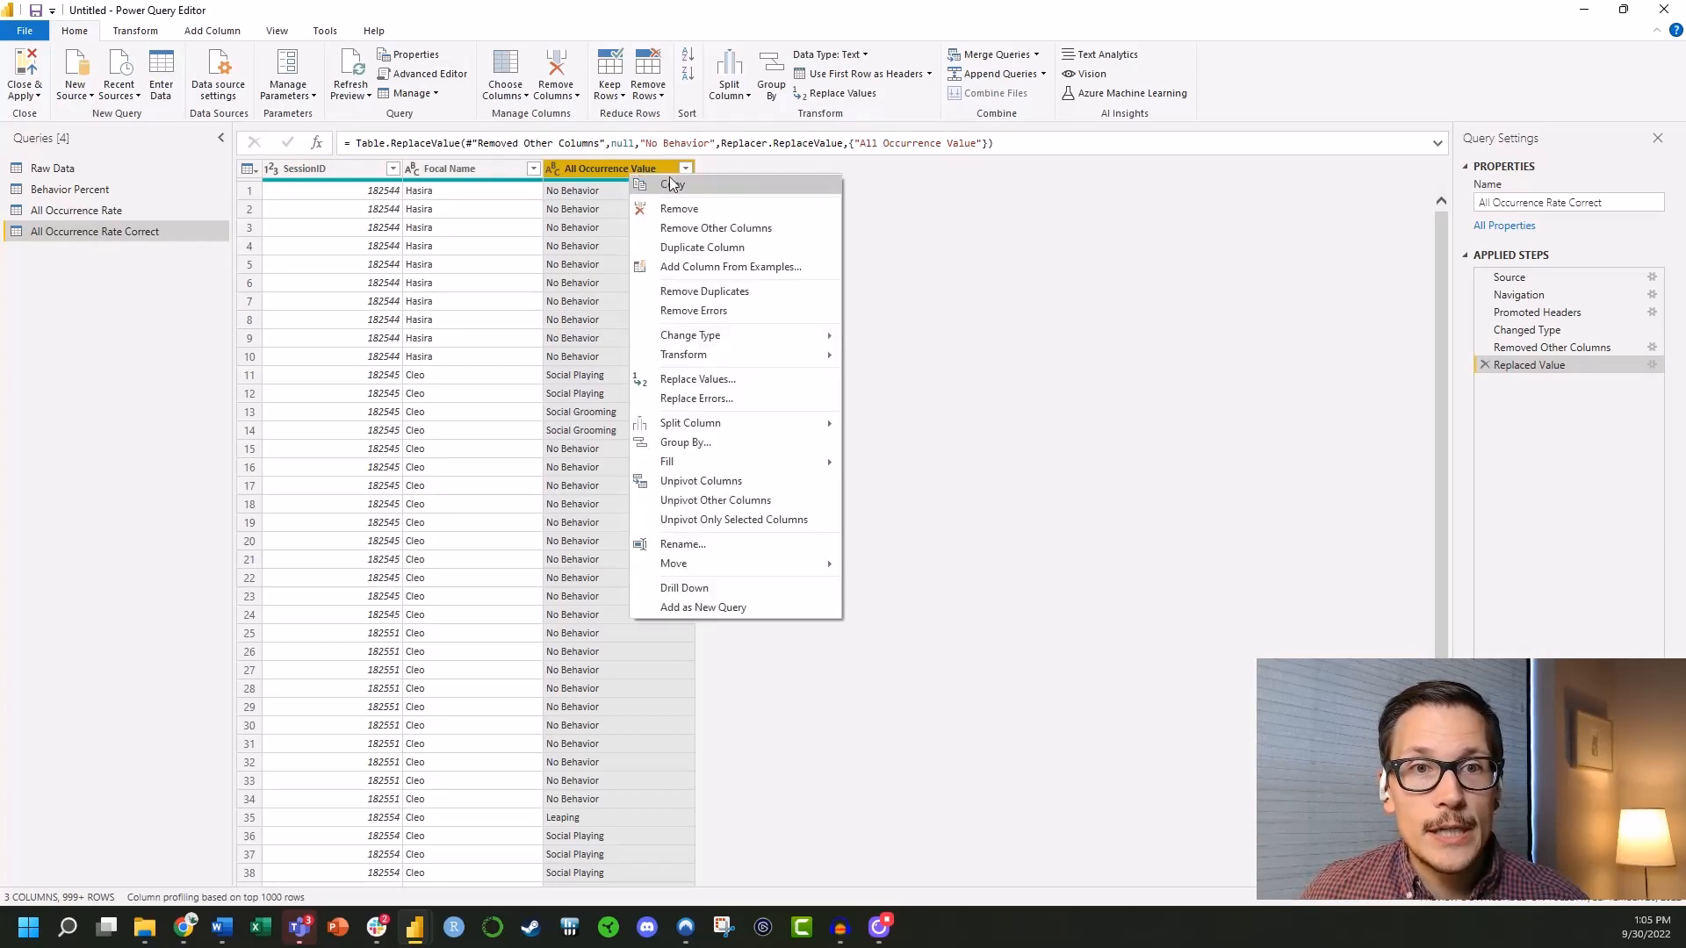
{"action": "left_click", "coordinate": [715, 248]}
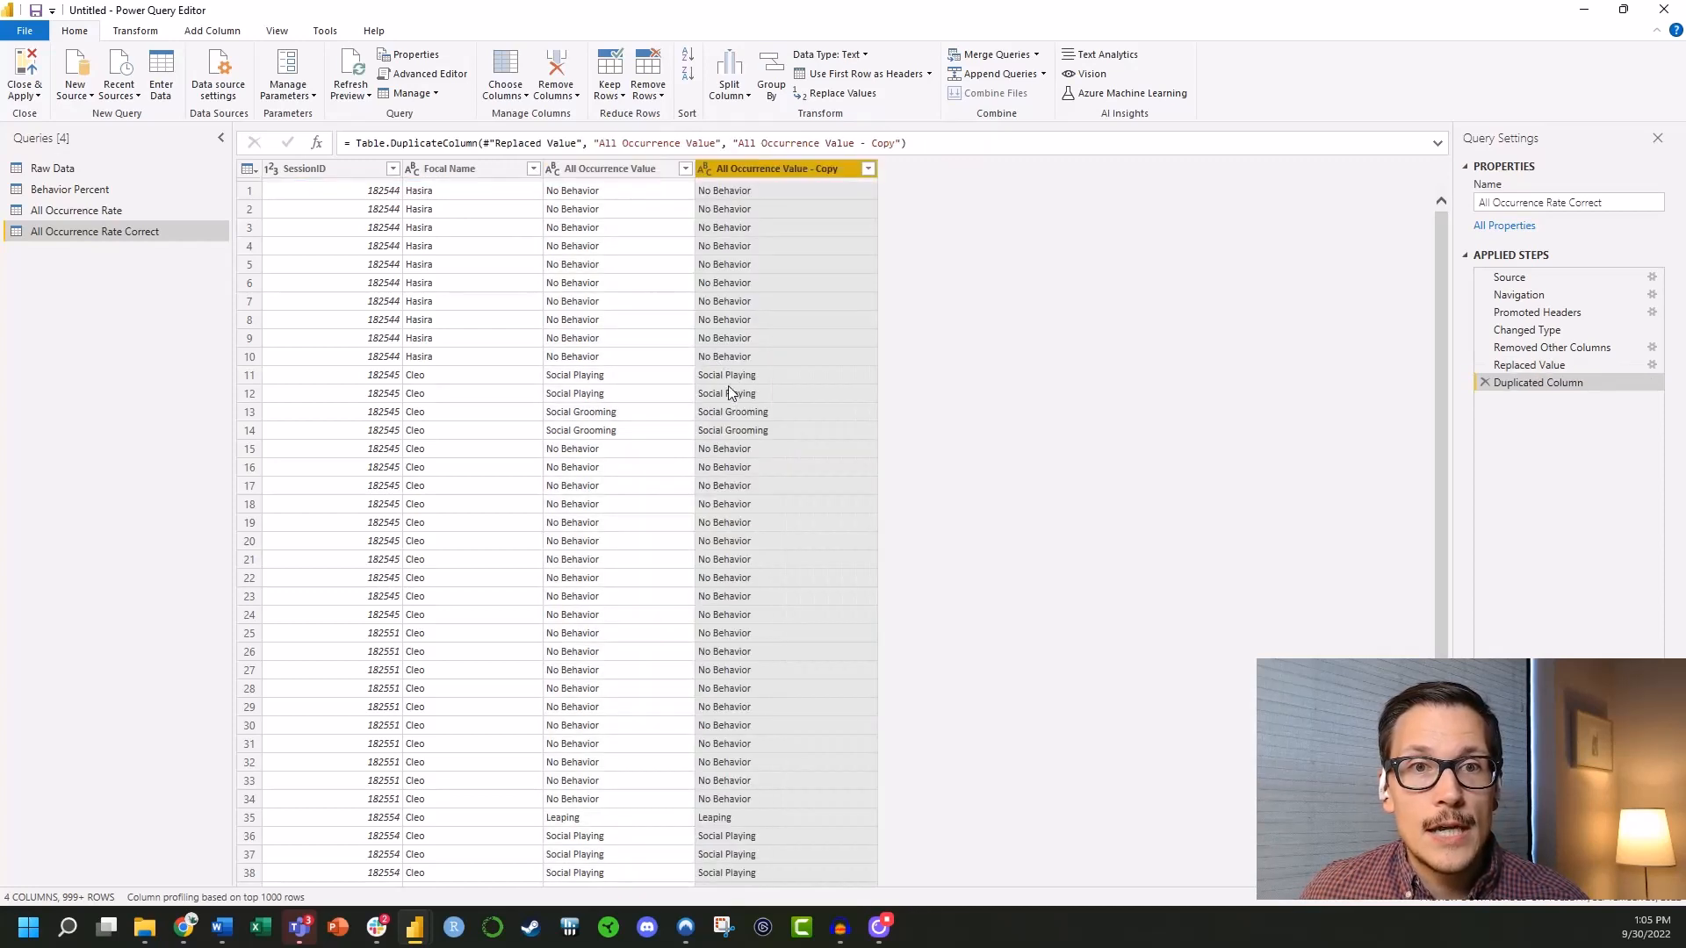
{"action": "left_click", "coordinate": [634, 175]}
{"action": "left_click", "coordinate": [762, 171], "text": "ctrl"}
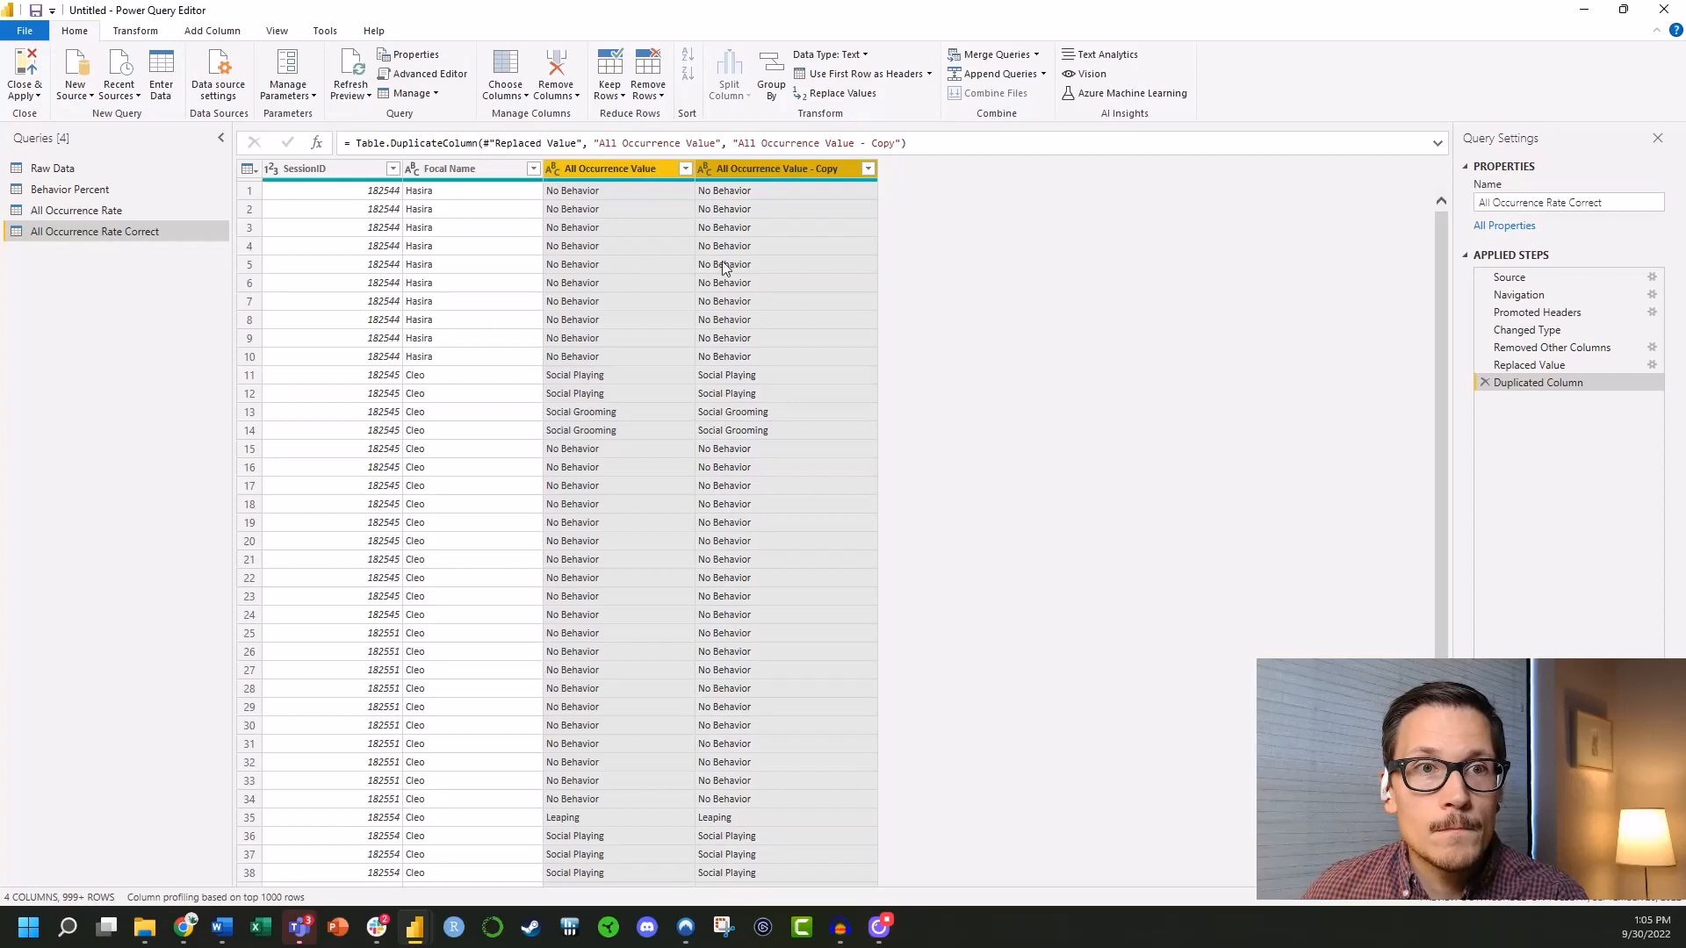
{"action": "left_click", "coordinate": [136, 35]}
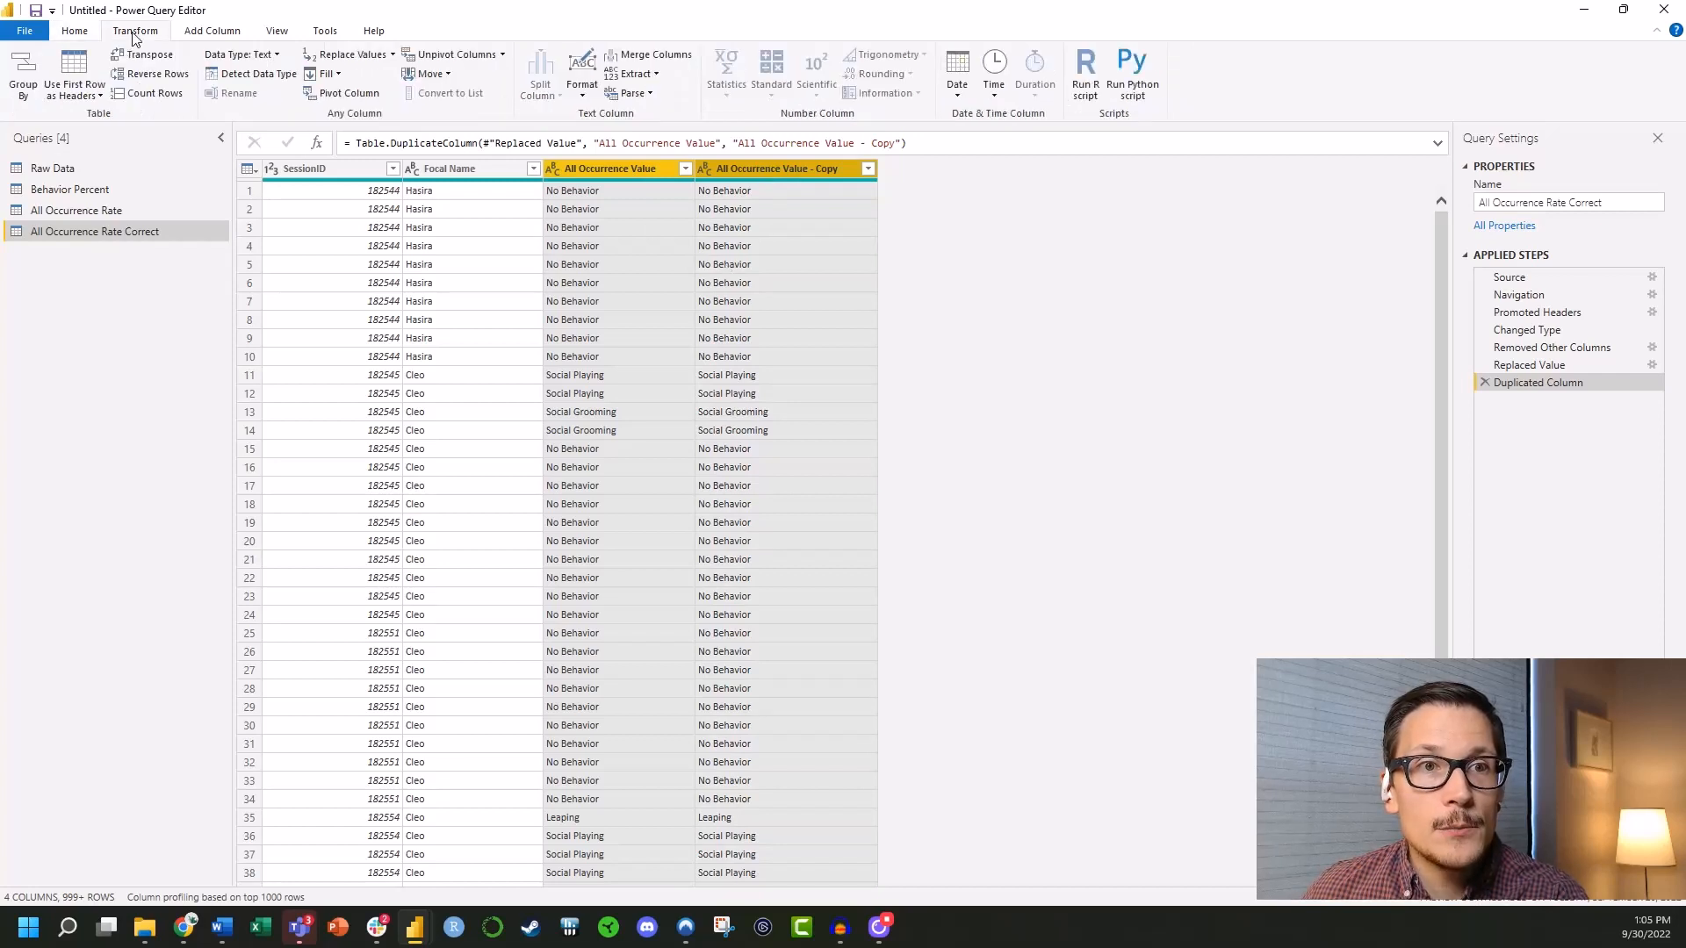
{"action": "left_click", "coordinate": [354, 96]}
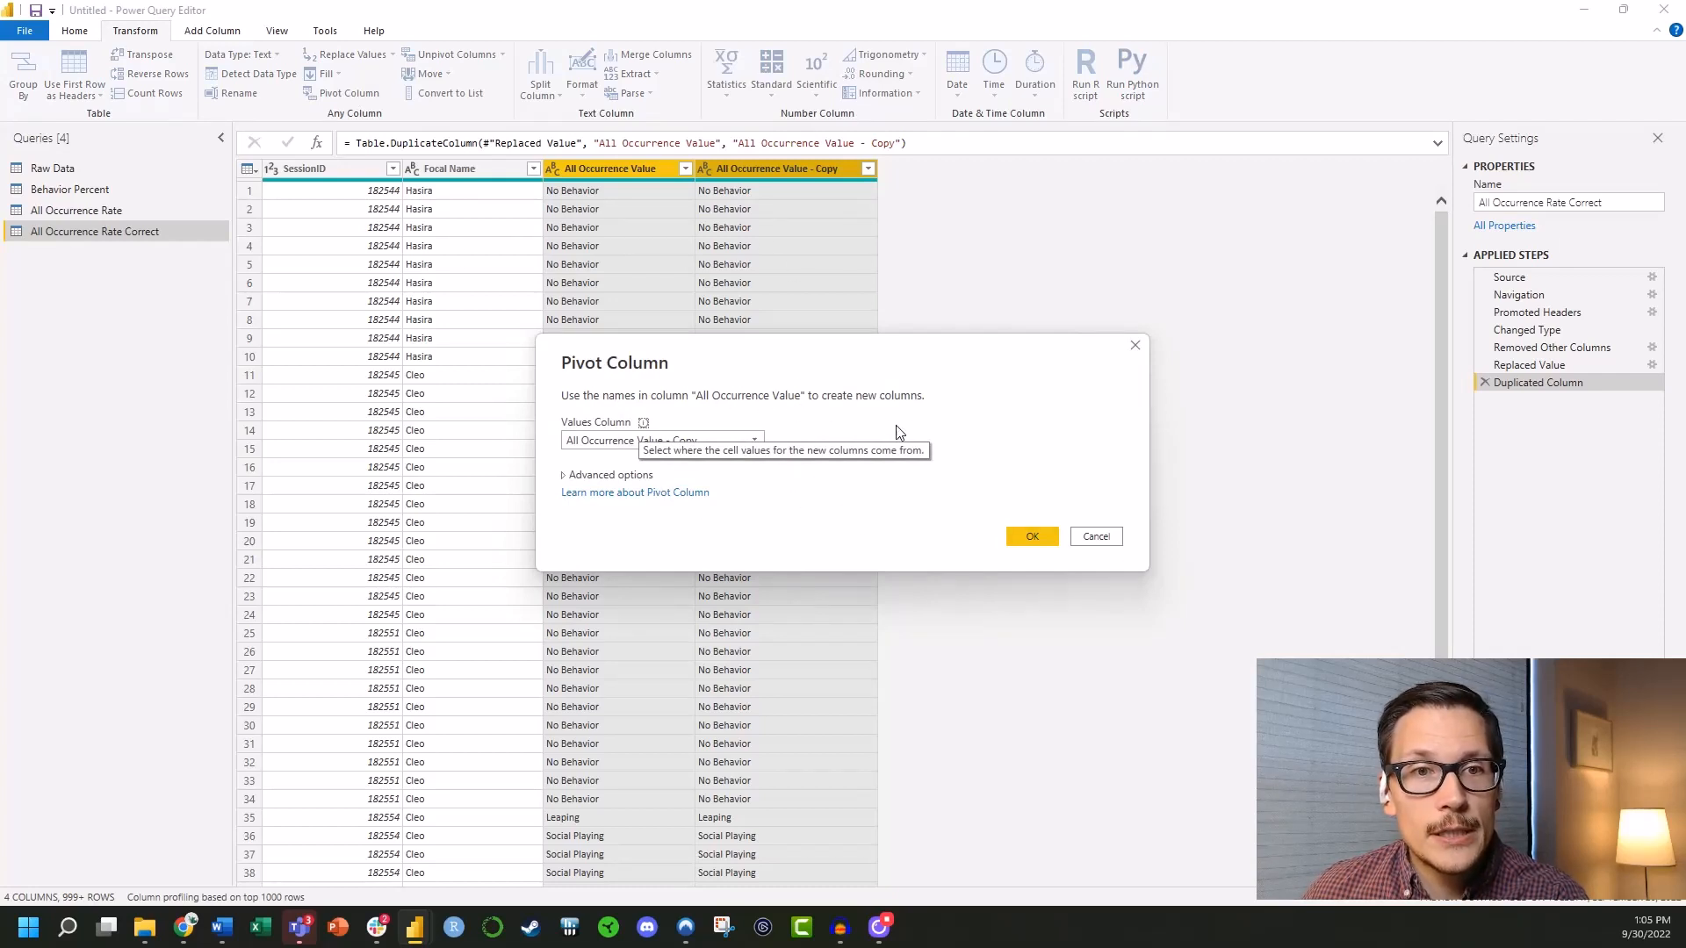
{"action": "left_click", "coordinate": [1034, 545]}
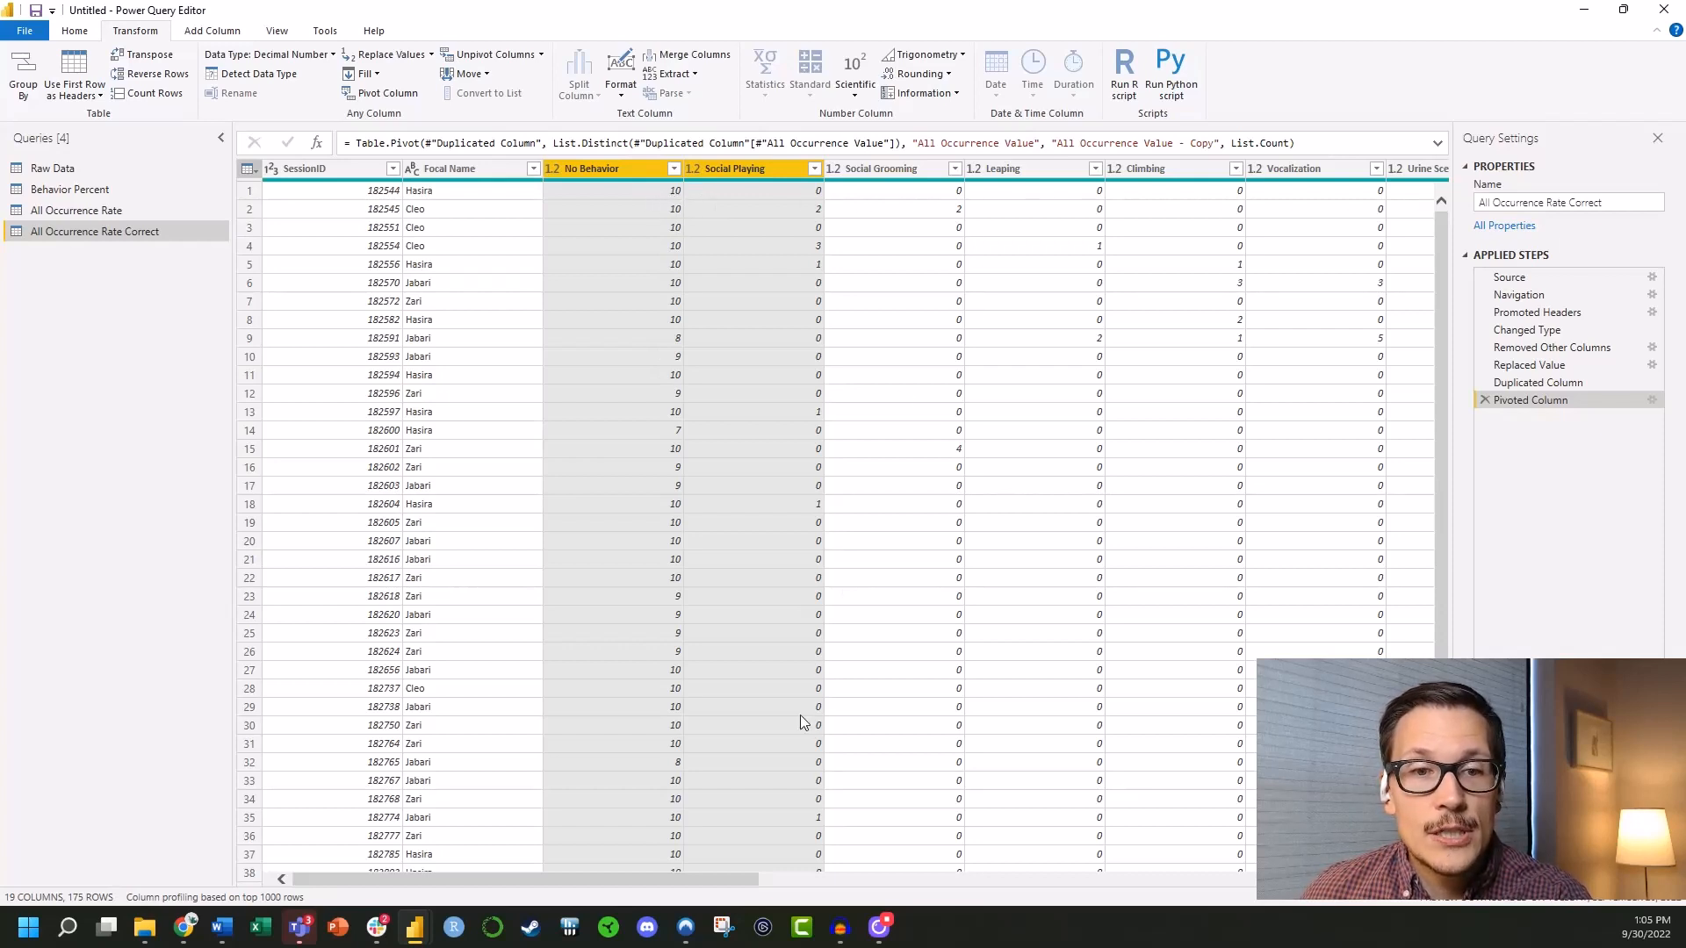
Unpivot all the behavior columns from No Behavior through Contact Aggression, keeping SessionID and Focal Name as they are.
{"action": "left_click_drag", "start_coordinate": [708, 880], "coordinate": [606, 904]}
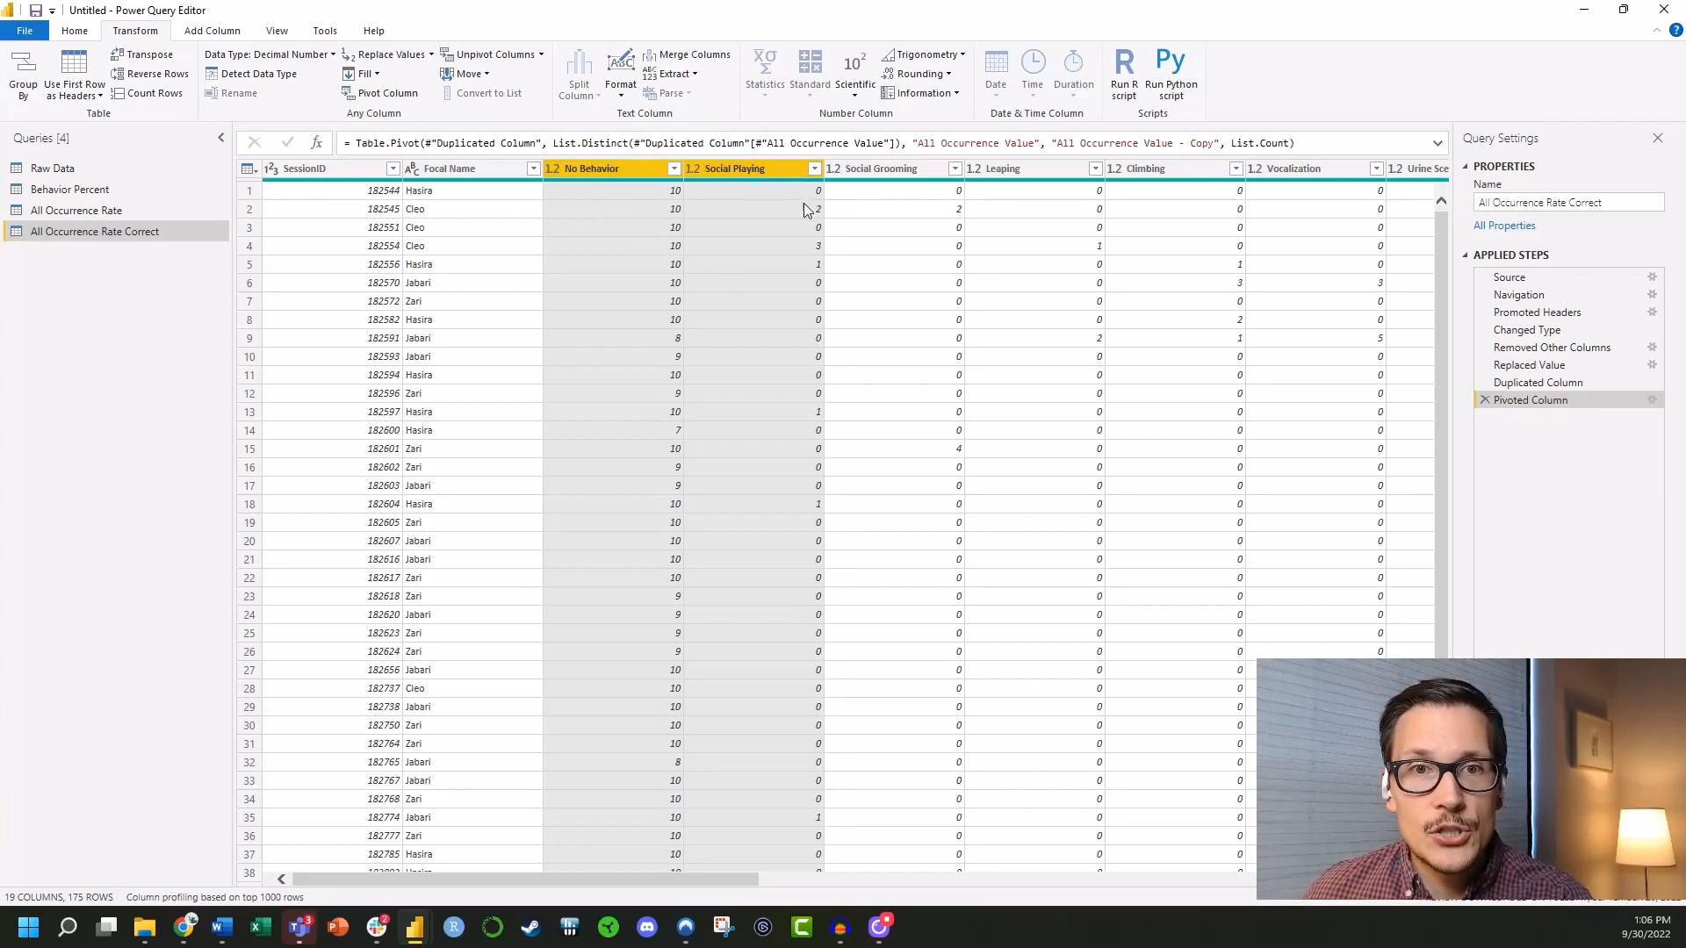
{"action": "left_click", "coordinate": [619, 174]}
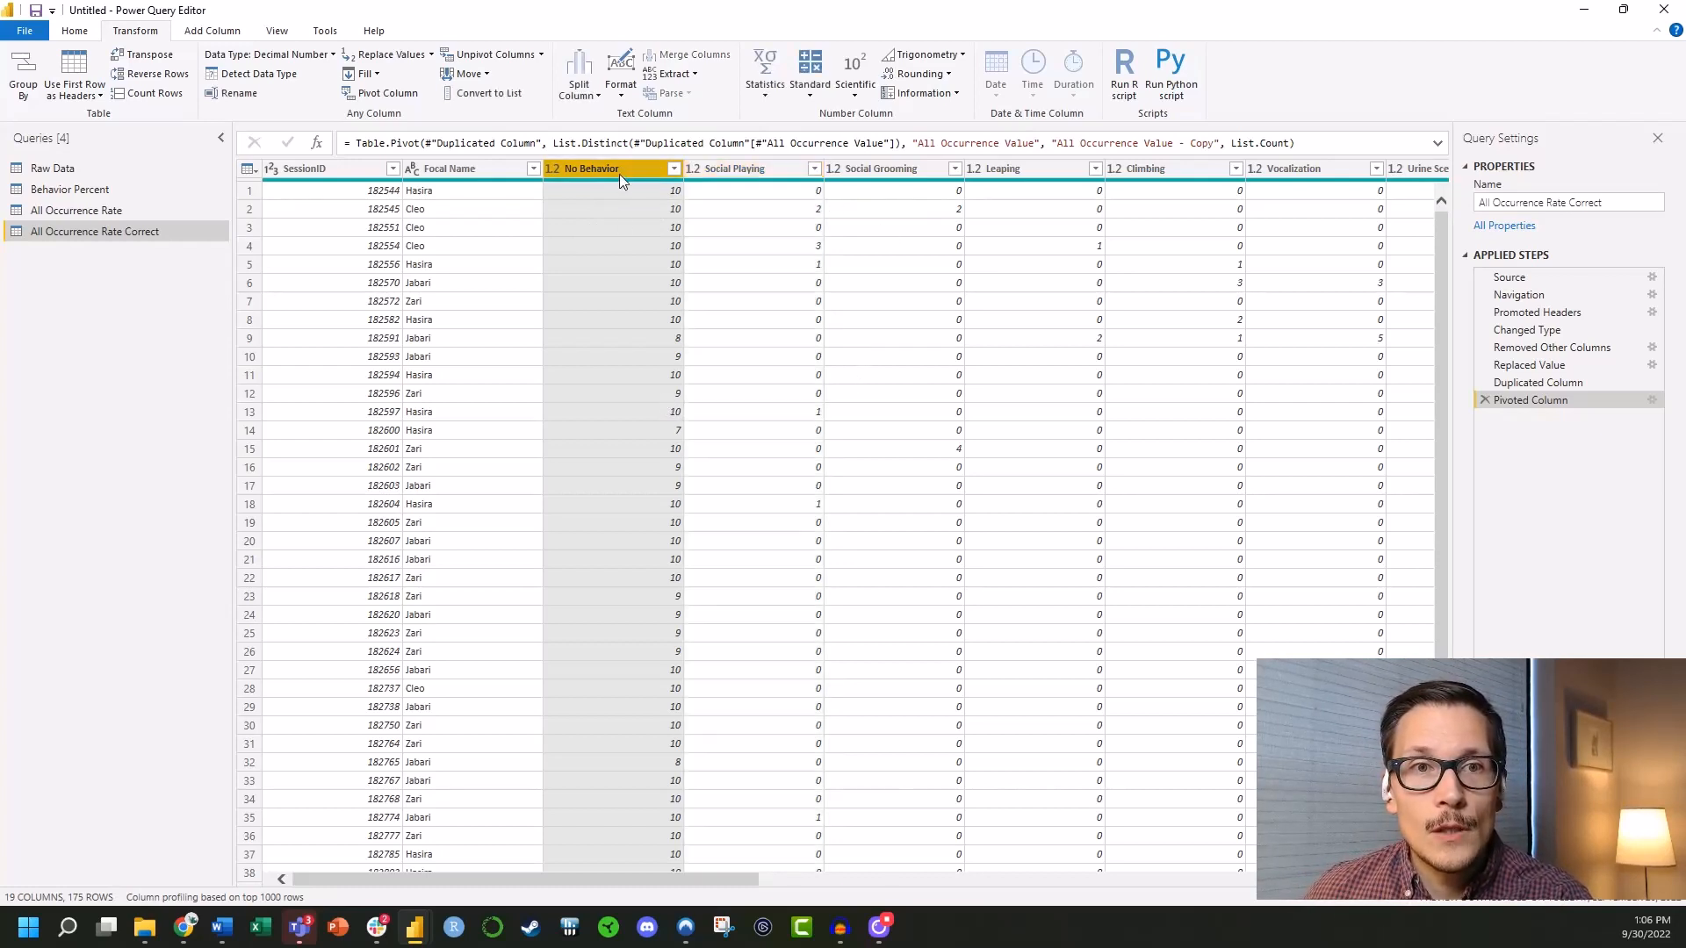
{"action": "left_click_drag", "start_coordinate": [703, 879], "coordinate": [1291, 886]}
{"action": "left_click", "coordinate": [1363, 168], "text": "shift"}
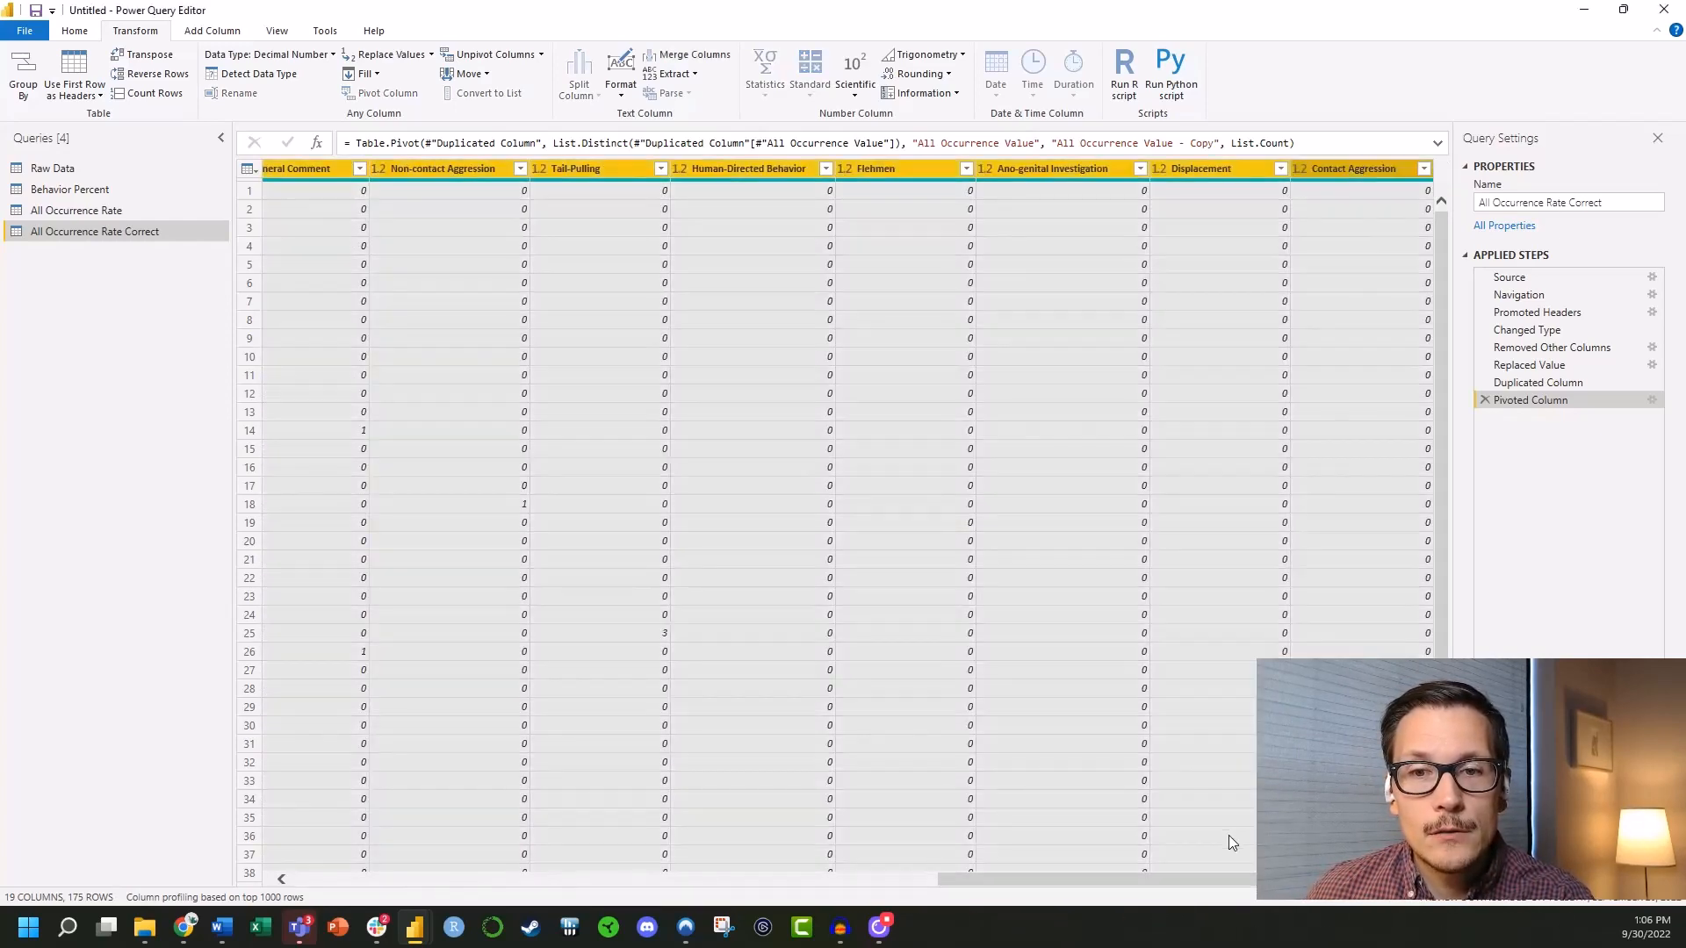
{"action": "left_click_drag", "start_coordinate": [1165, 880], "coordinate": [407, 865]}
{"action": "left_click", "coordinate": [481, 55]}
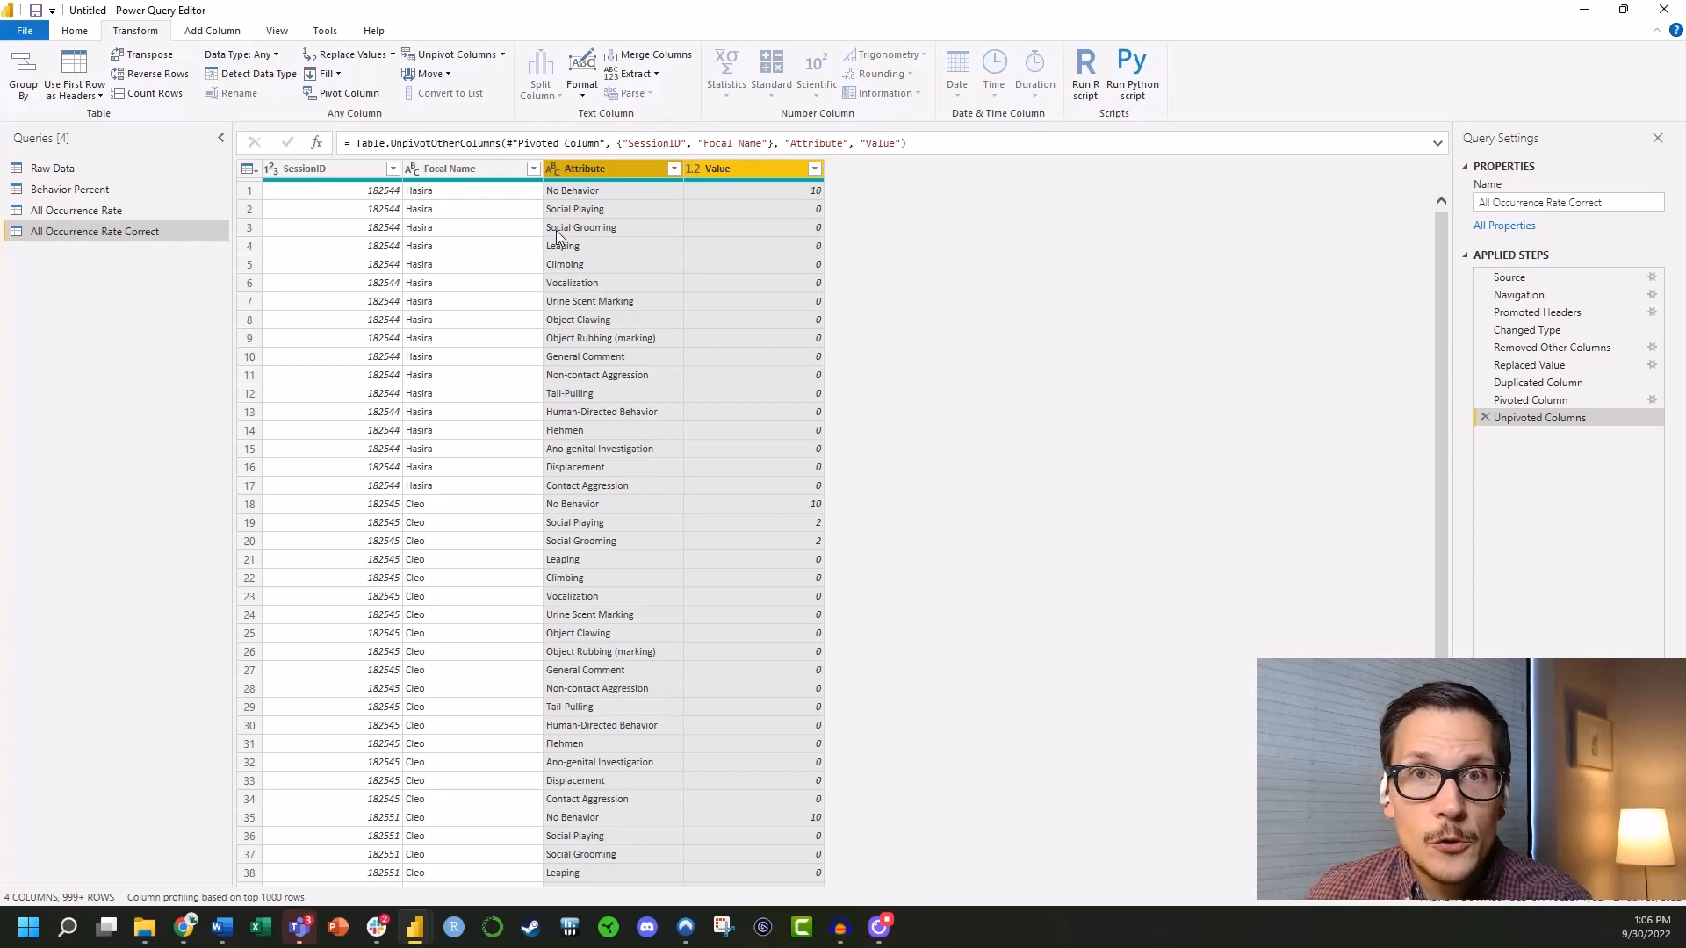
Filter the No Behavior and General Comment rows out of the Attribute column.
{"action": "left_click", "coordinate": [625, 192]}
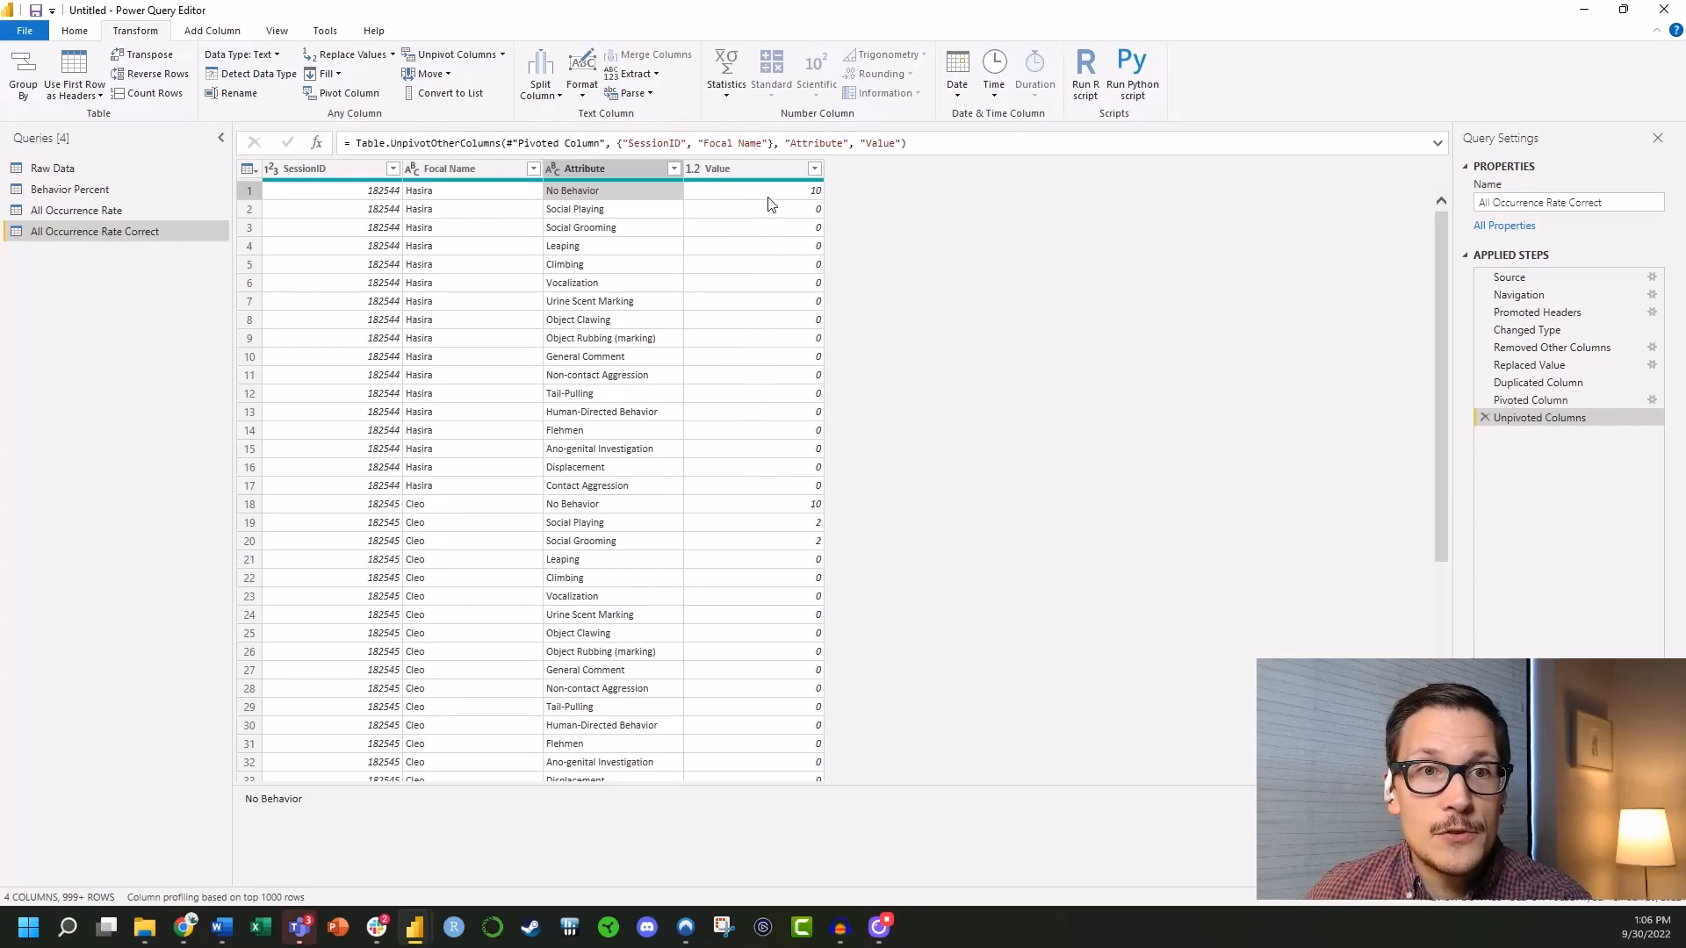
{"action": "left_click", "coordinate": [674, 169]}
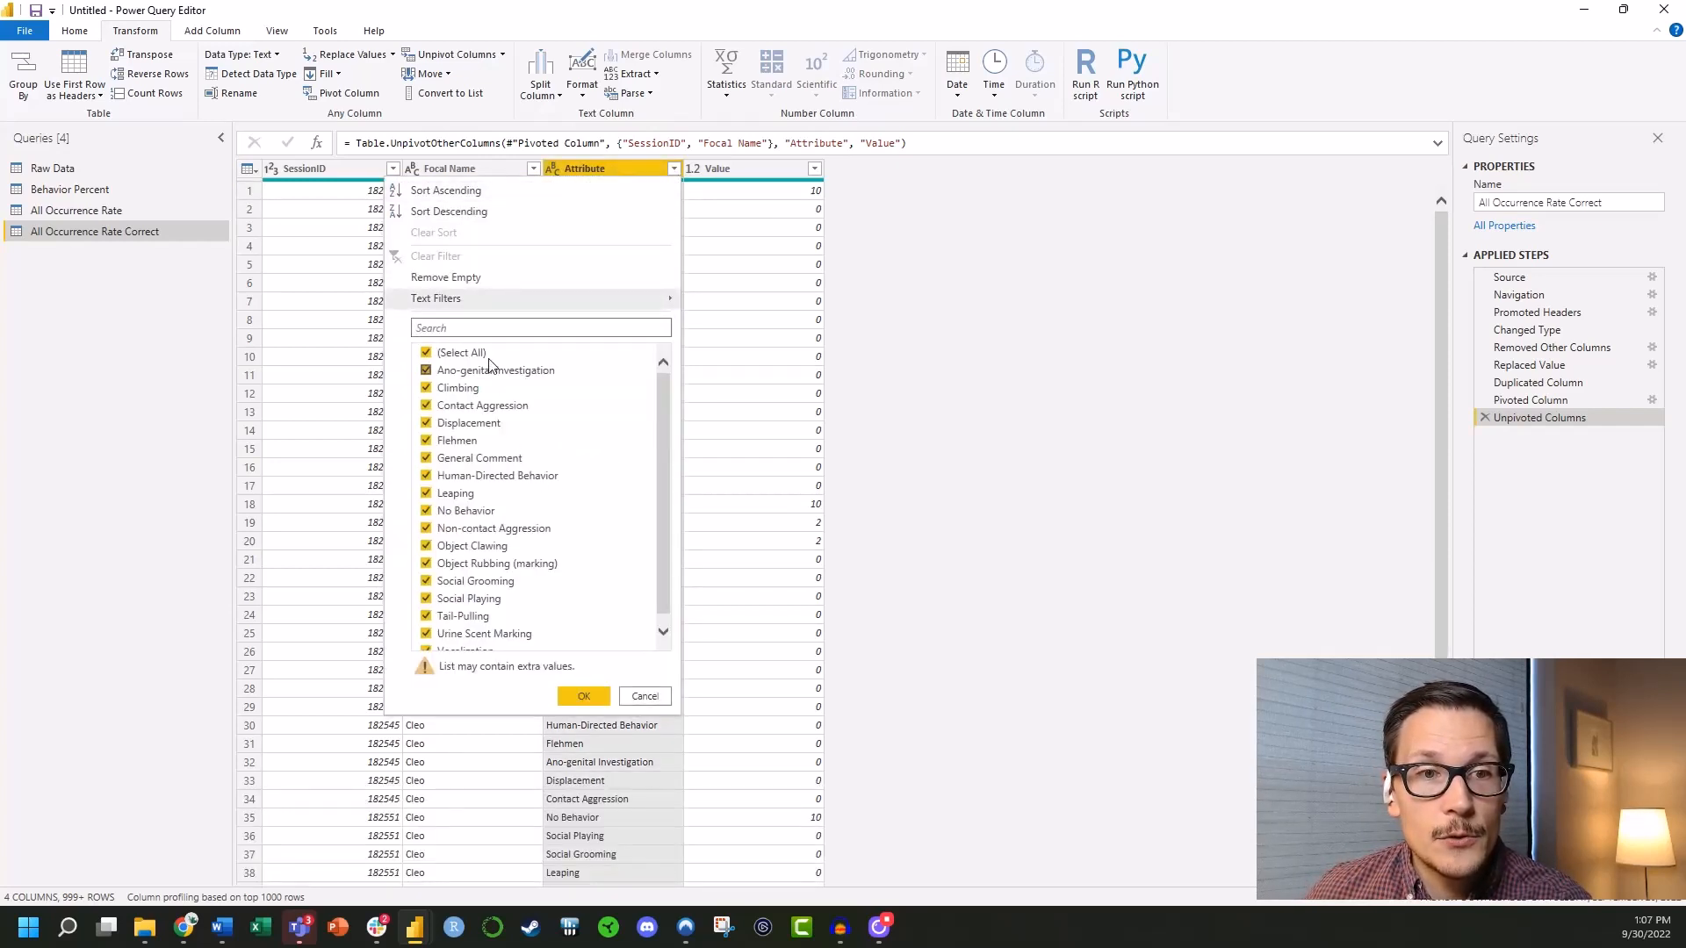
{"action": "left_click", "coordinate": [472, 513]}
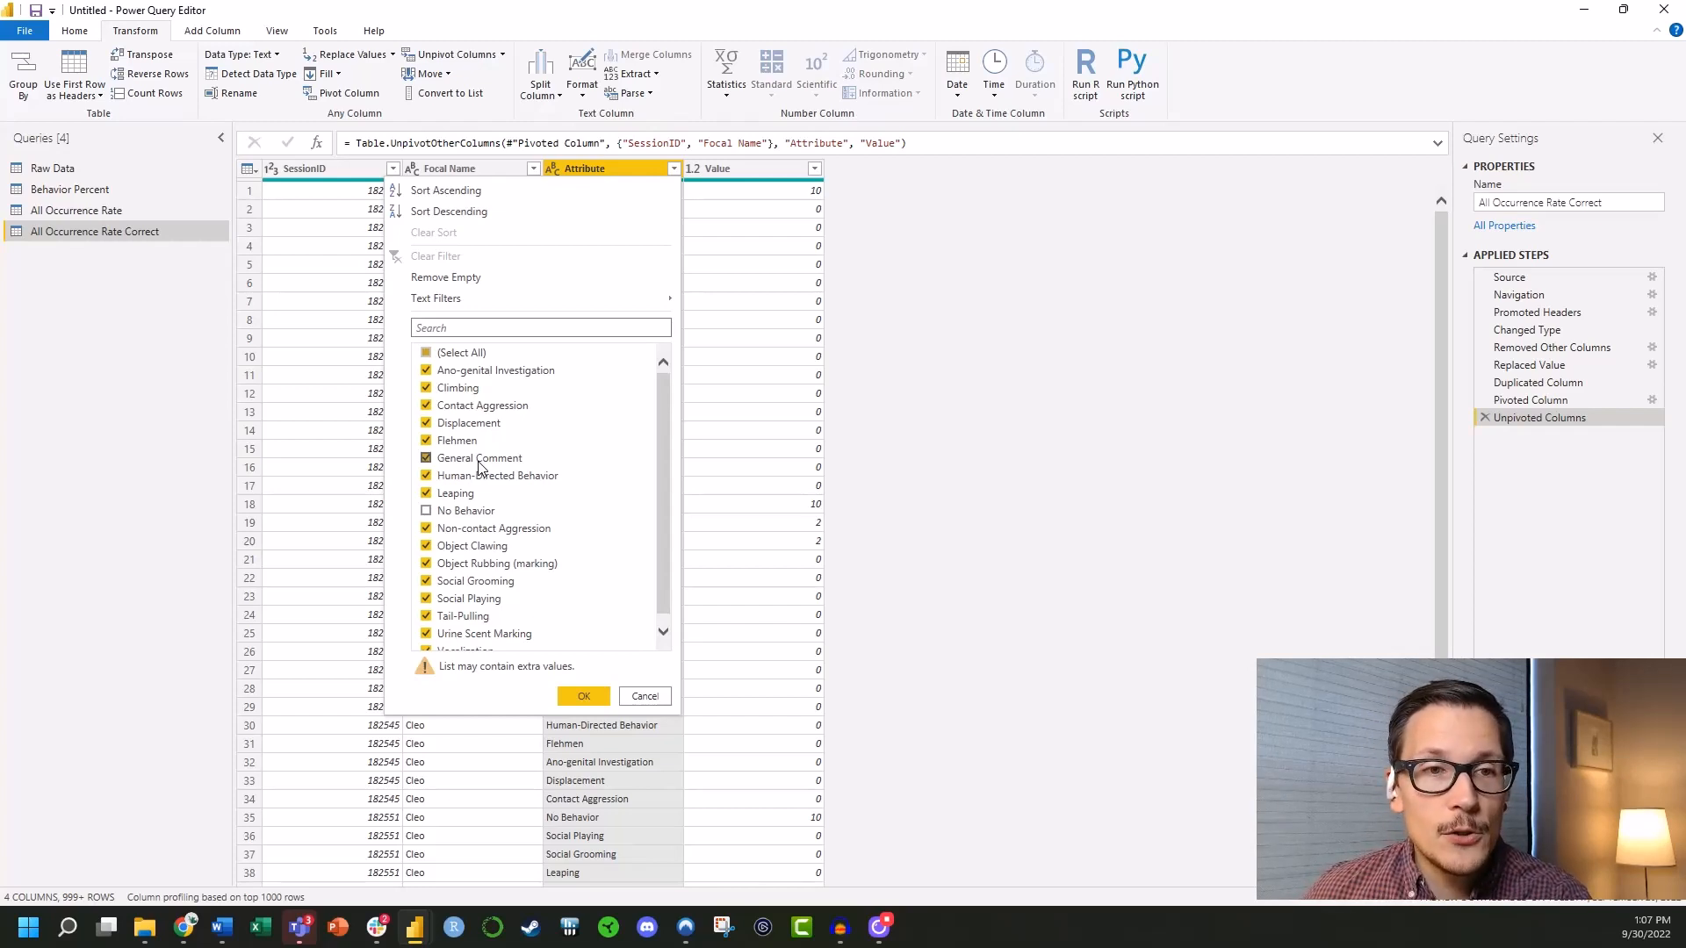
{"action": "left_click", "coordinate": [427, 459]}
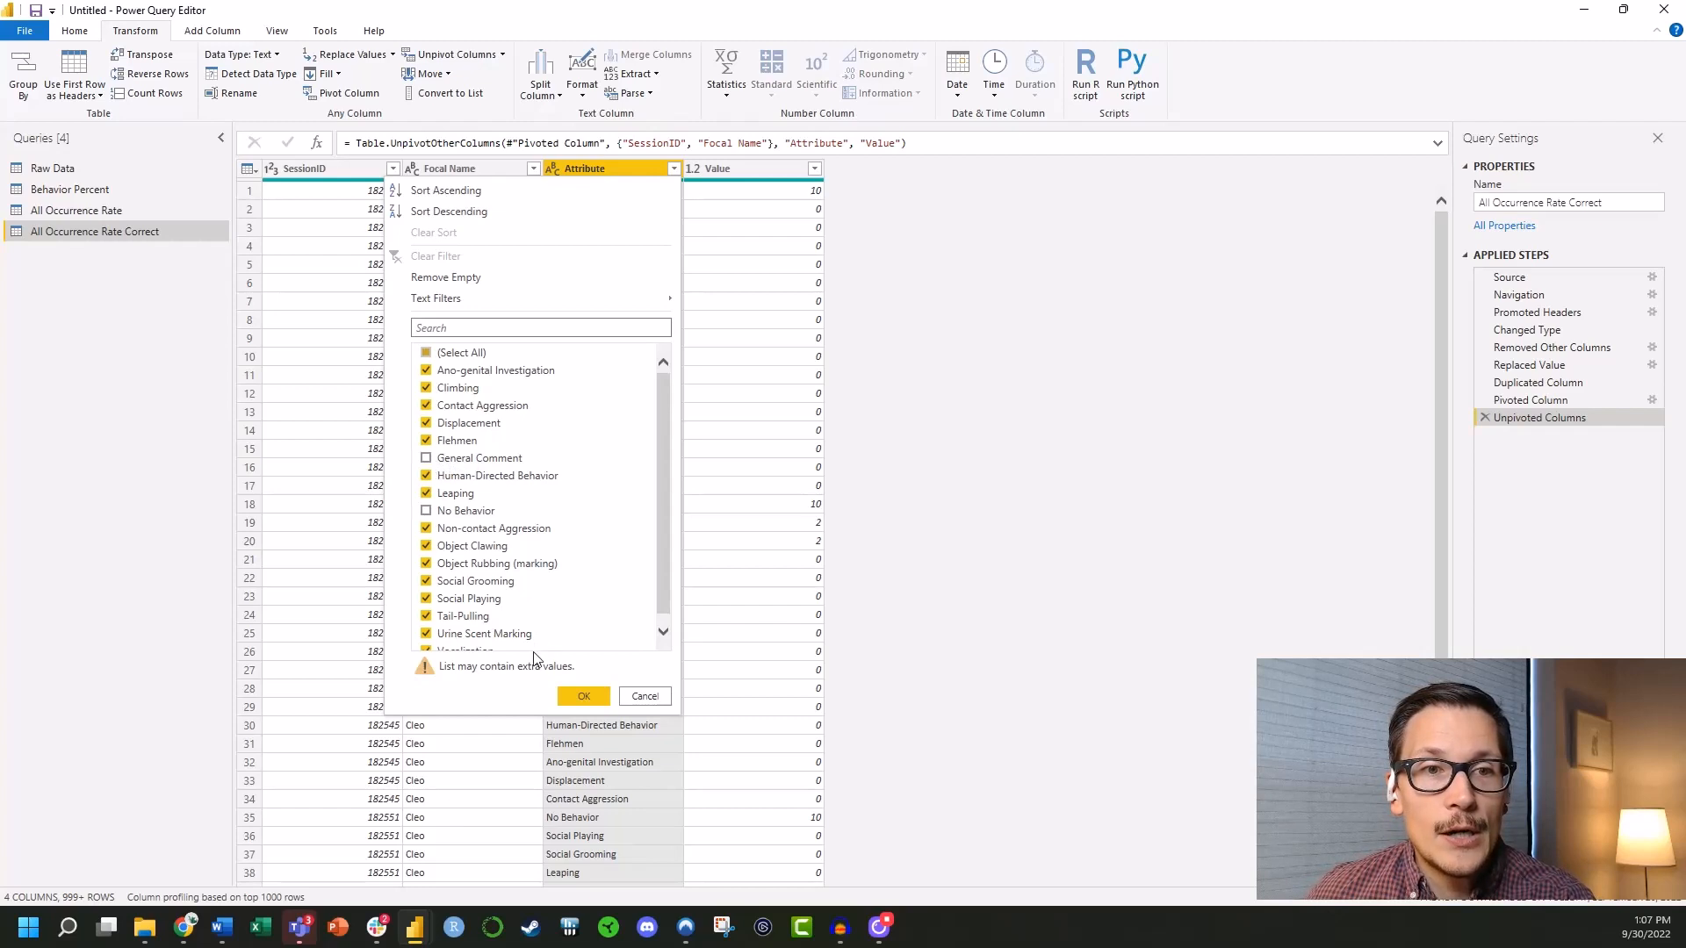
{"action": "left_click", "coordinate": [583, 697]}
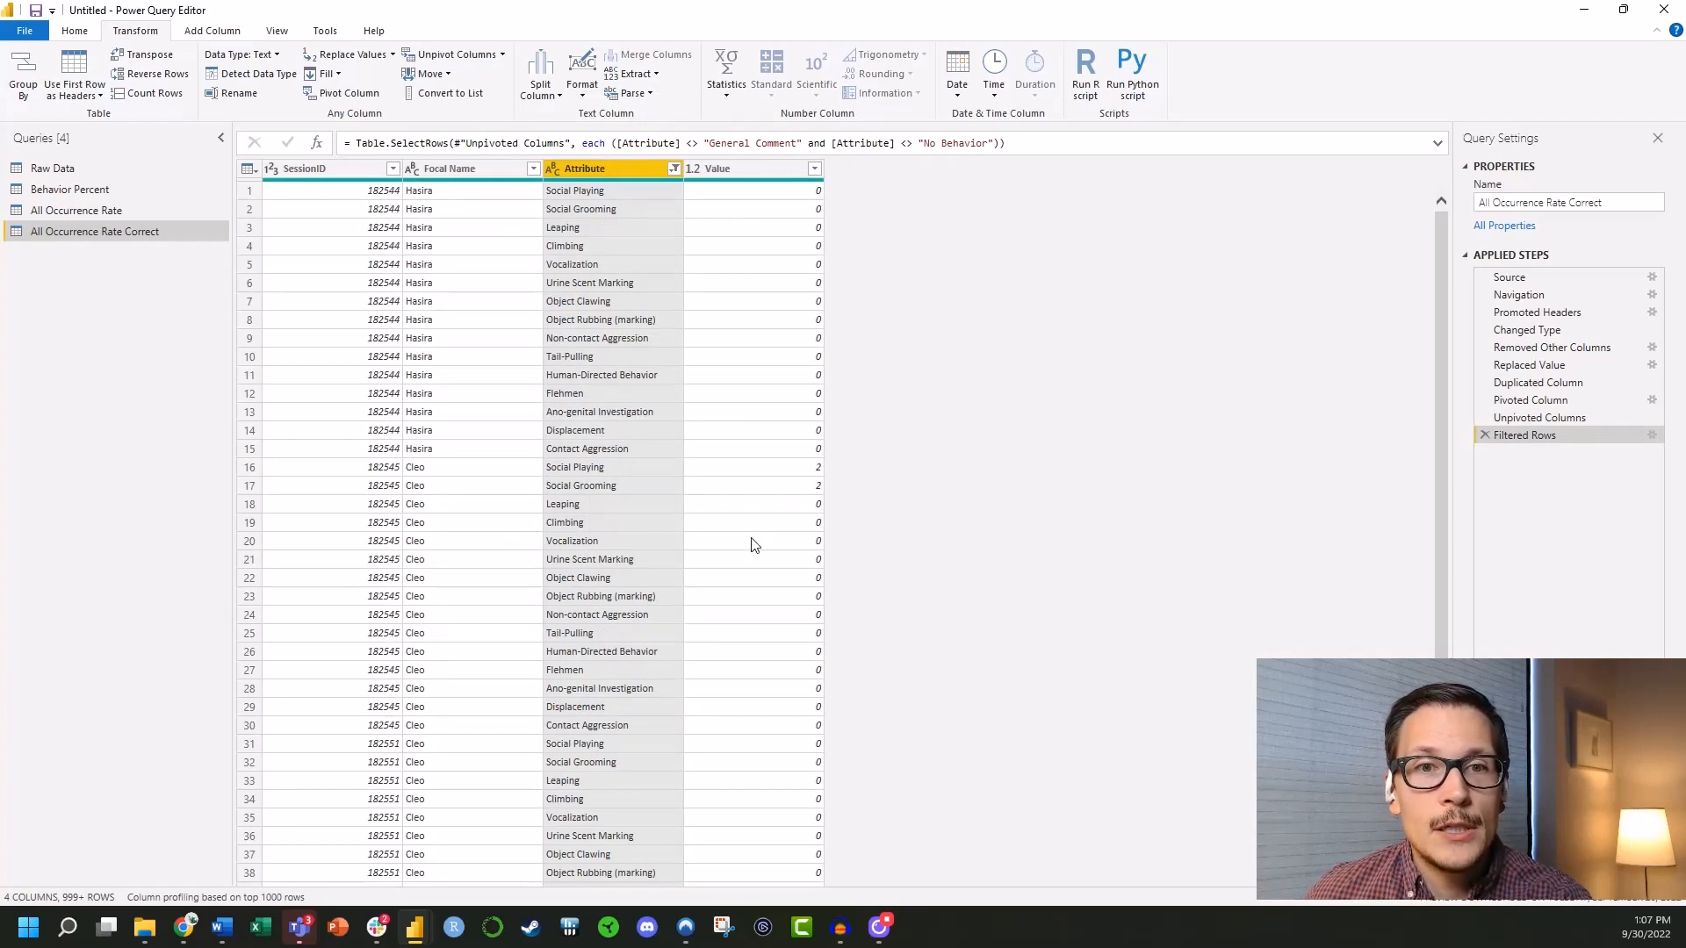
Rename the Attribute column as Behavior and the Value column as Occurrences.
{"action": "right_click", "coordinate": [609, 168]}
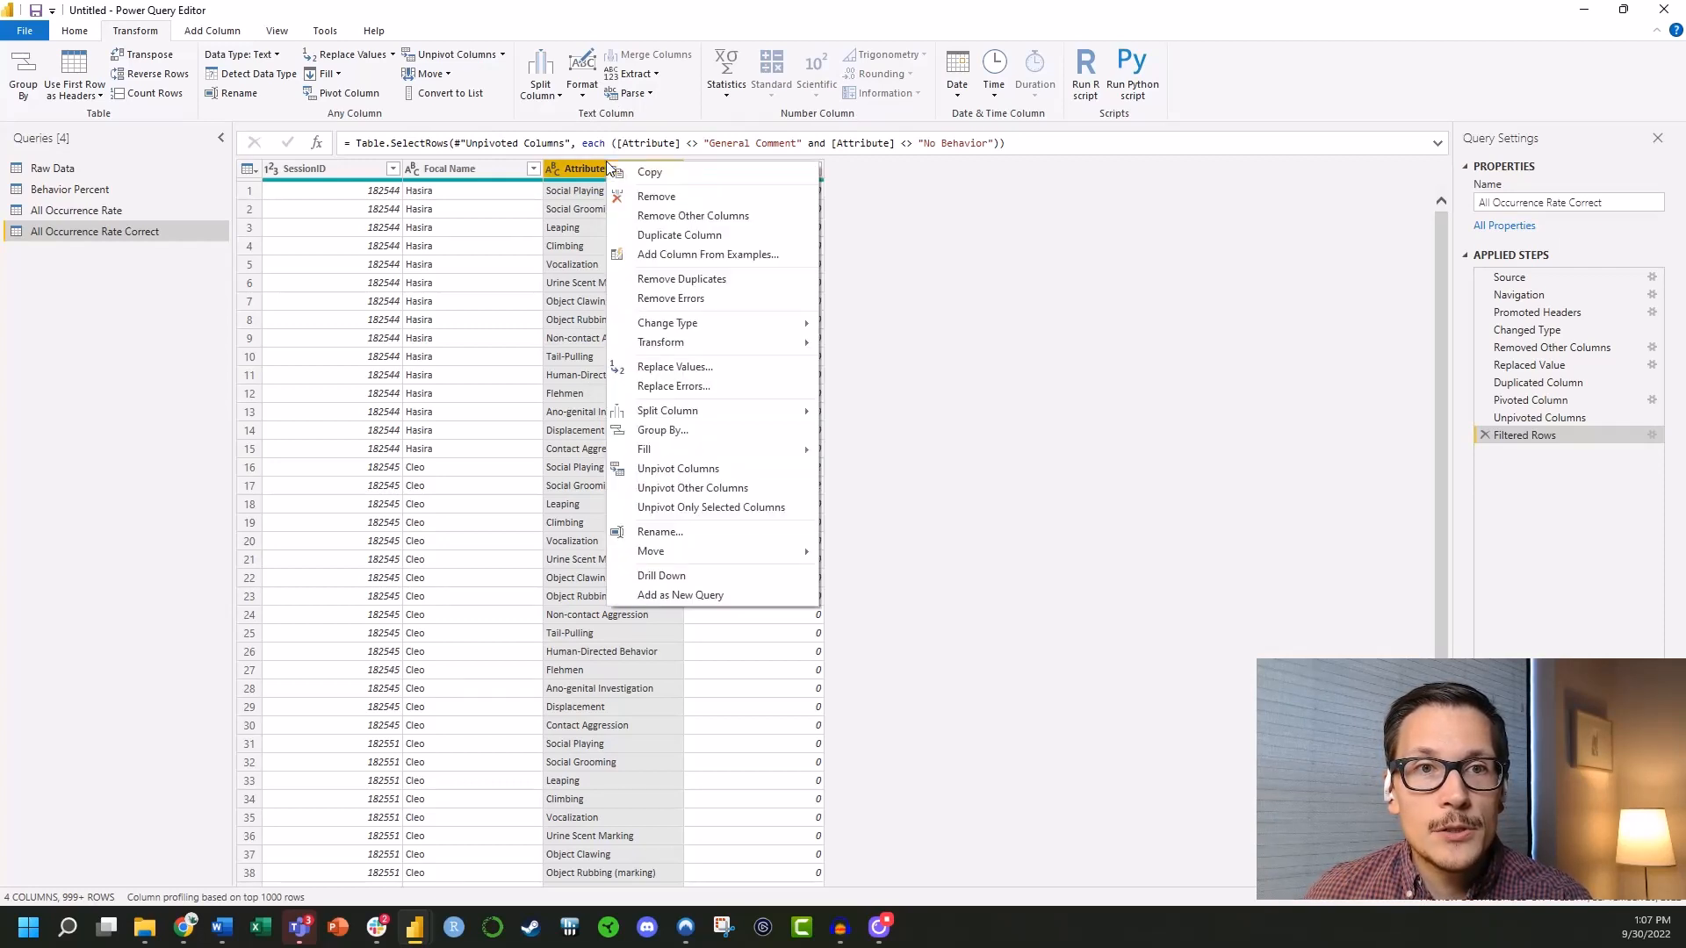
{"action": "left_click", "coordinate": [703, 531]}
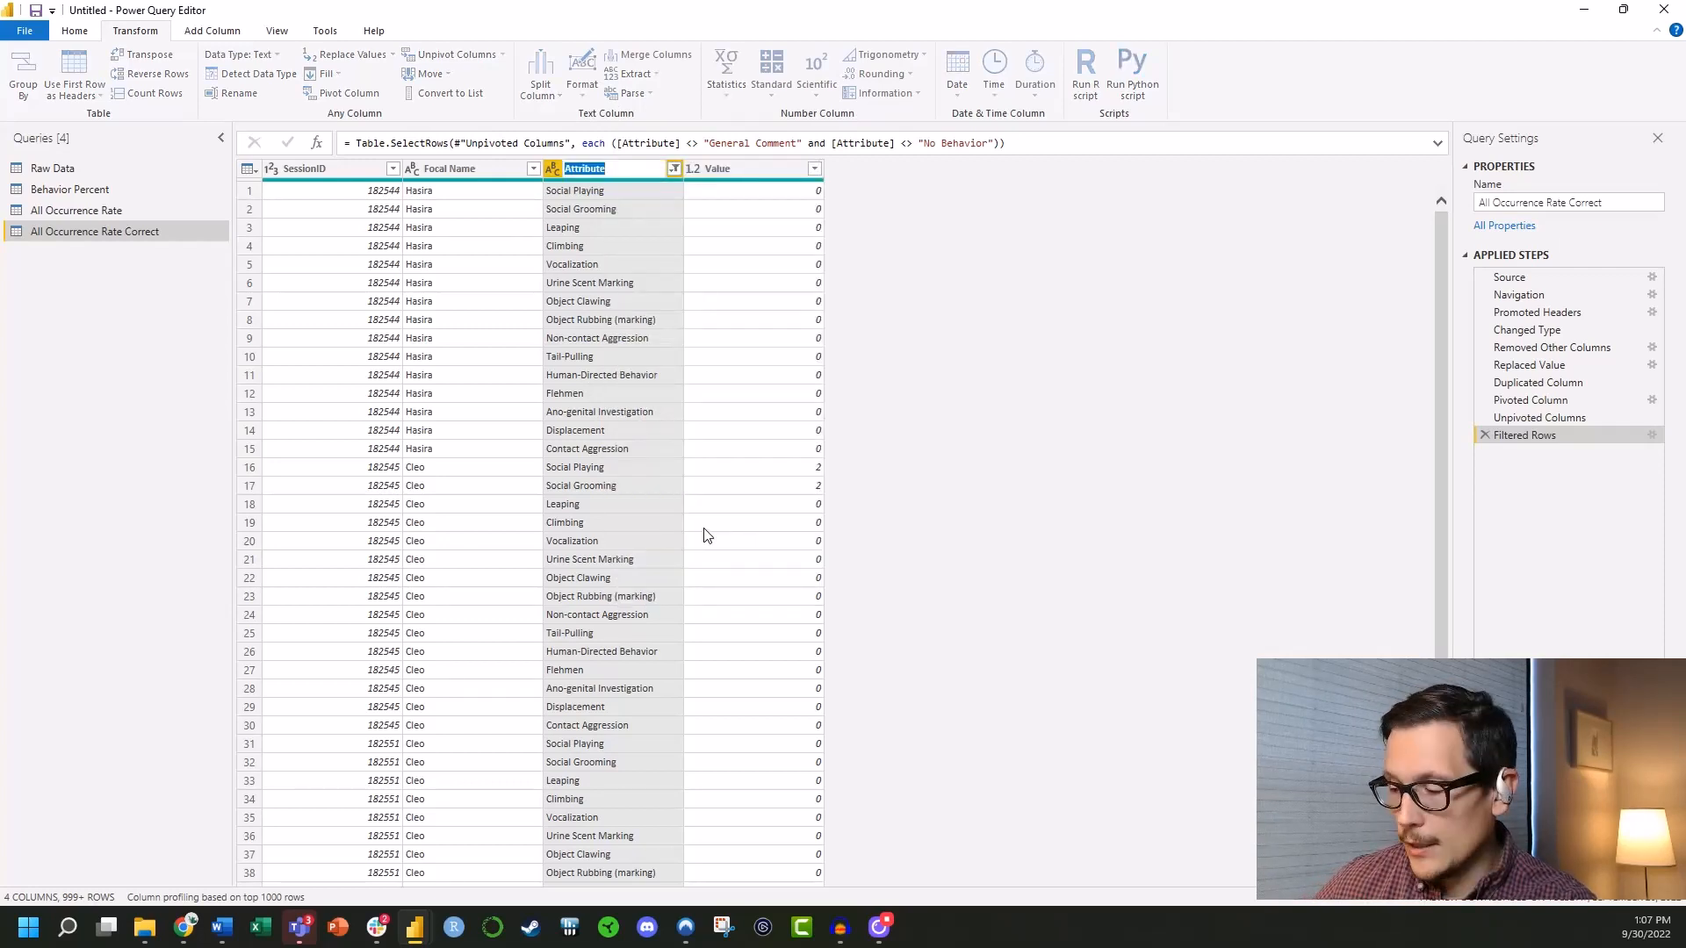
{"action": "type", "text": "Behavior"}
{"action": "key", "text": "Return"}
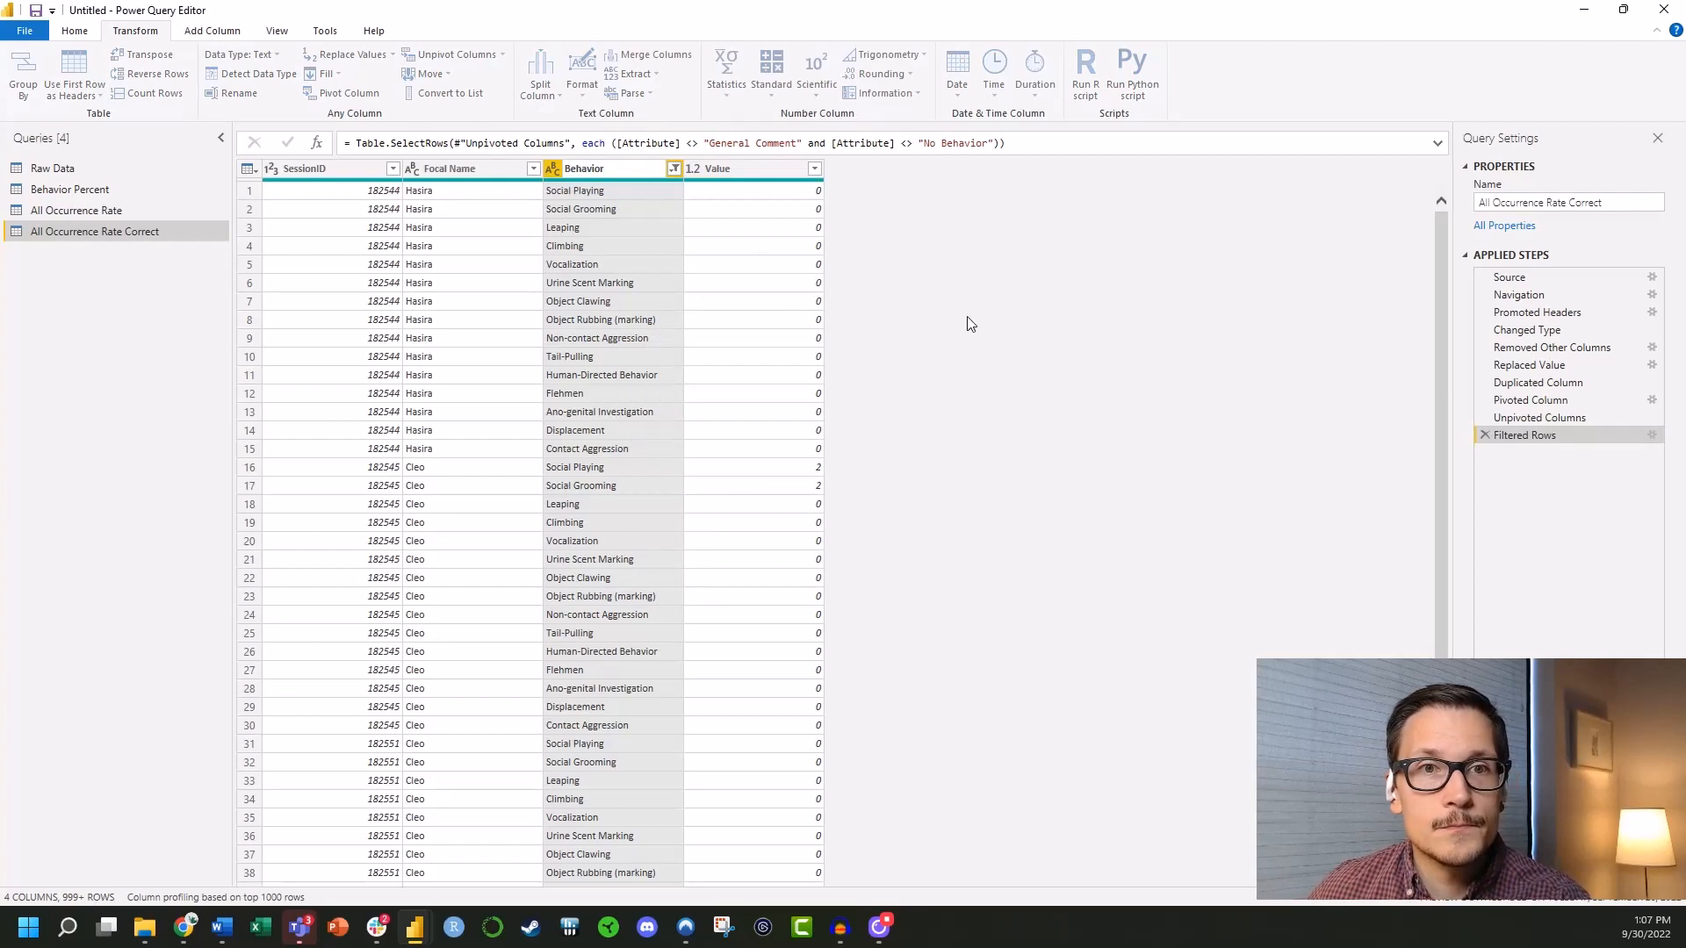
{"action": "right_click", "coordinate": [747, 169]}
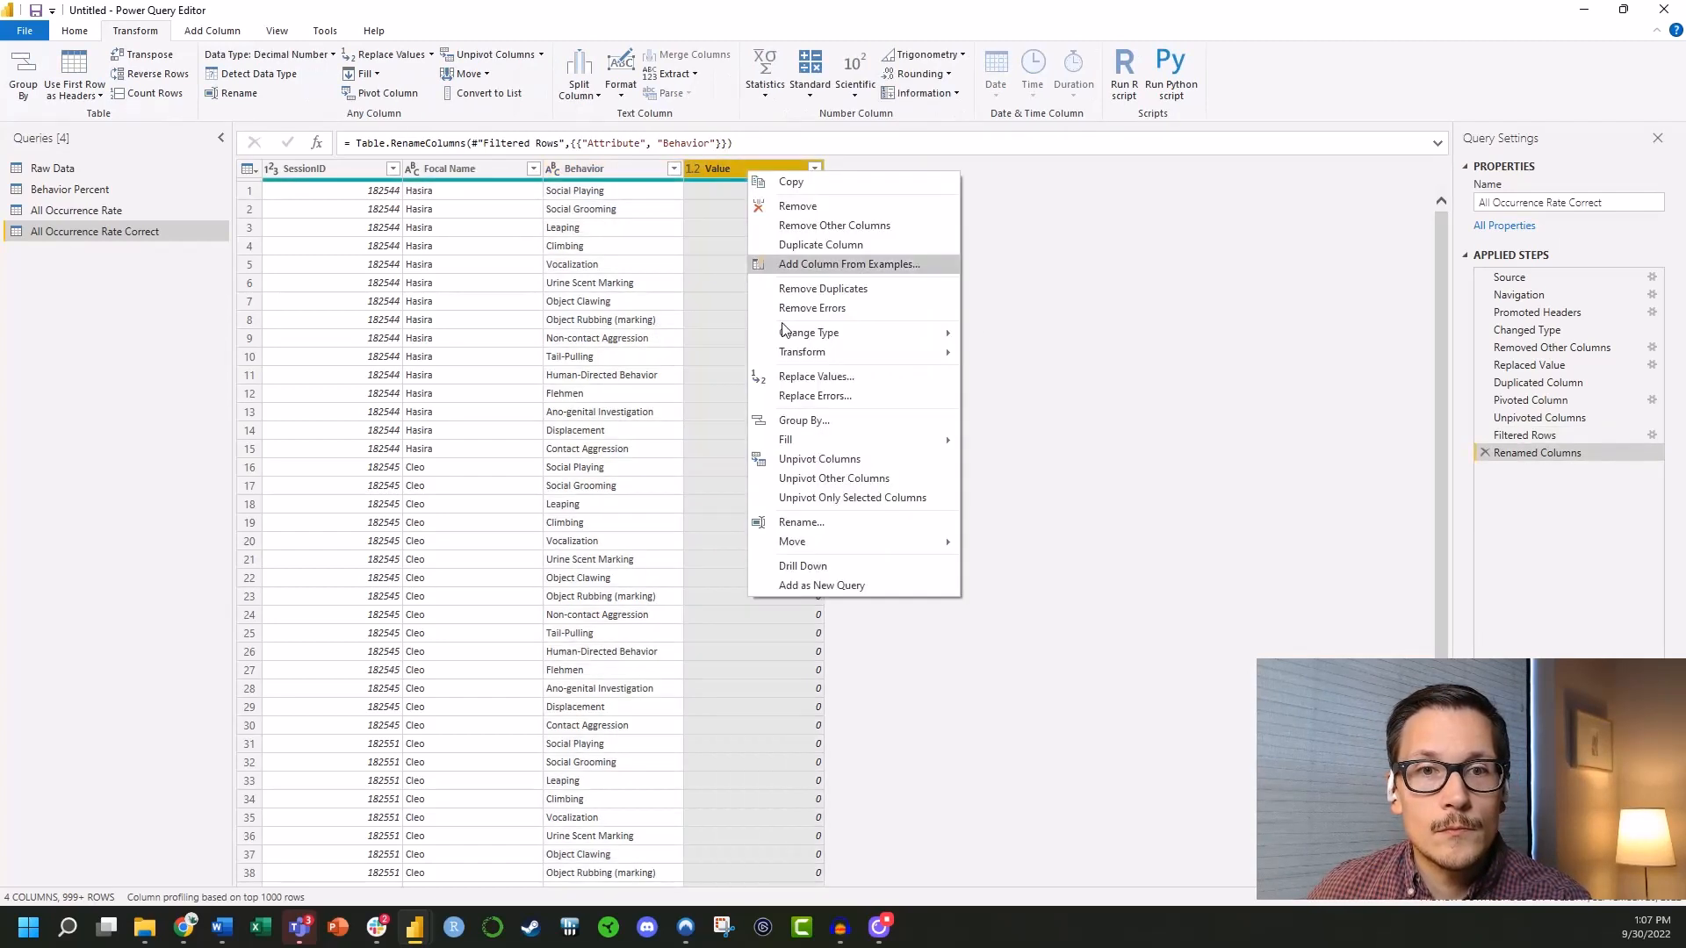
{"action": "left_click", "coordinate": [800, 523]}
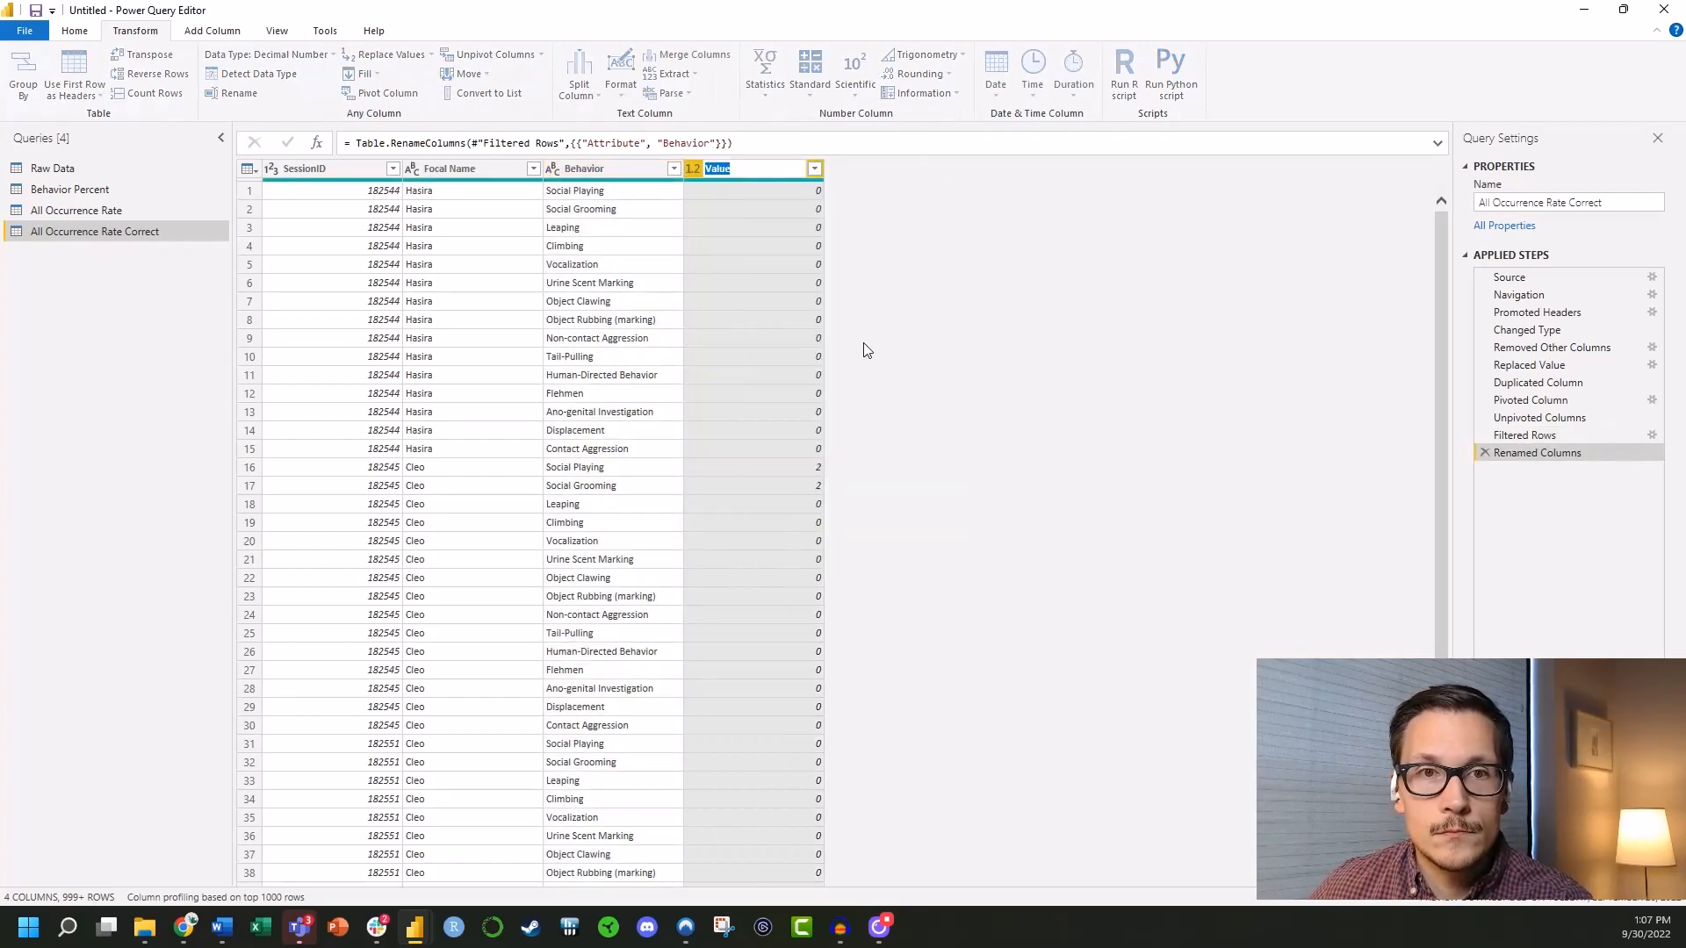
{"action": "type", "text": "Occurrences"}
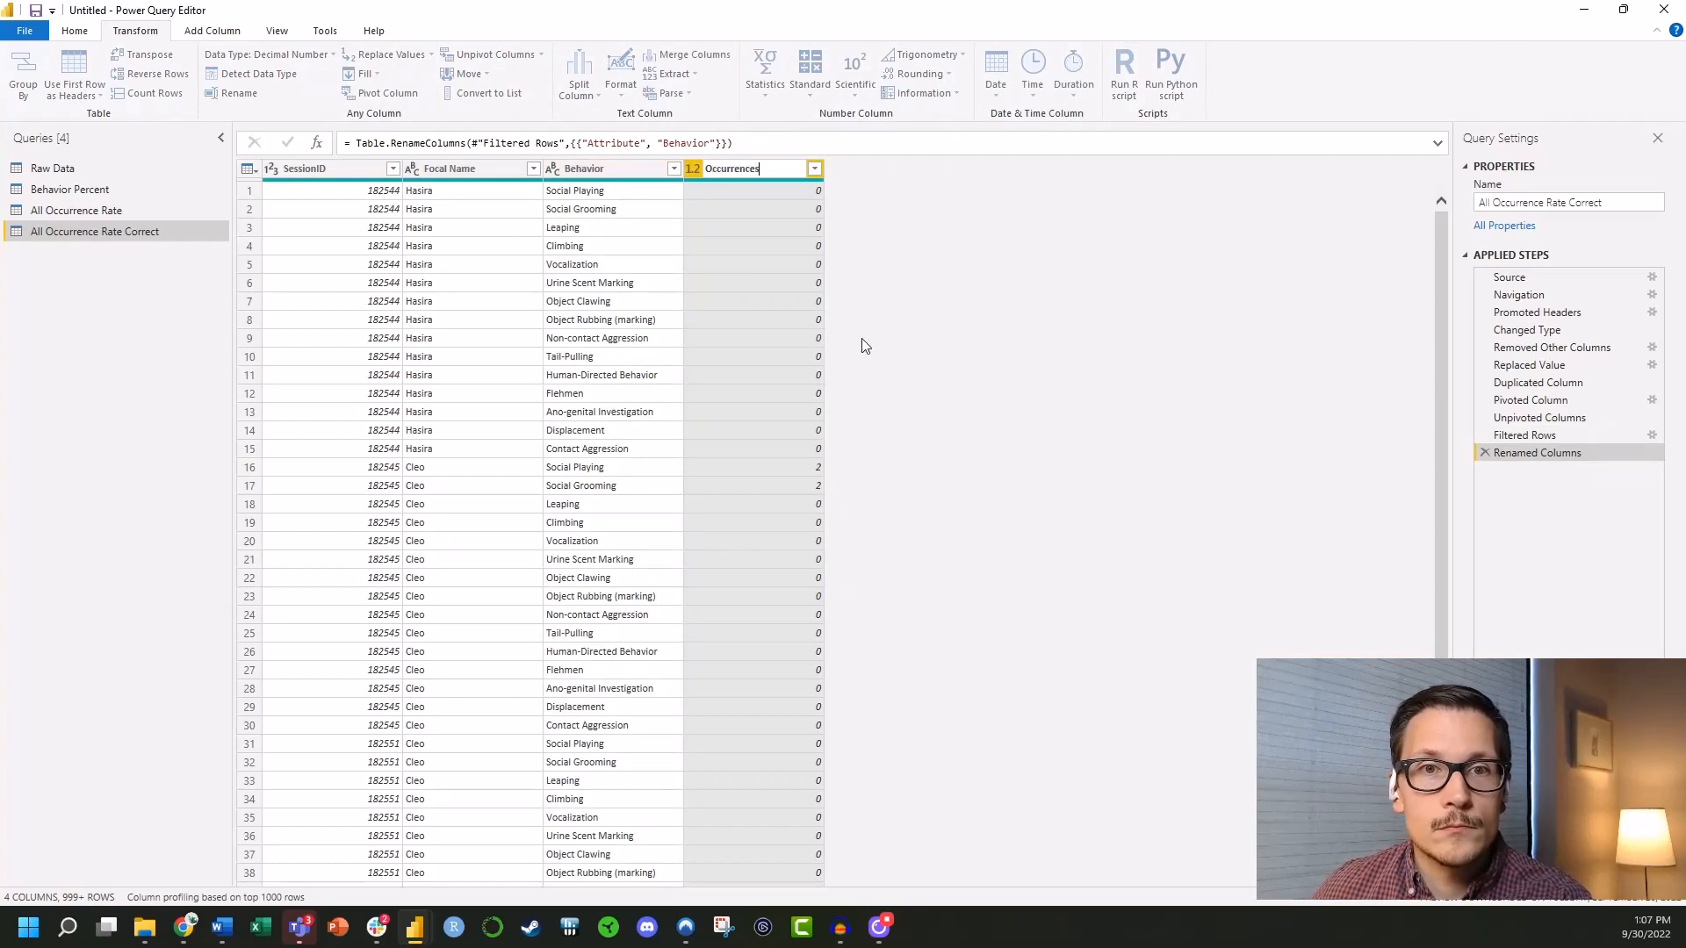
{"action": "key", "text": "Return"}
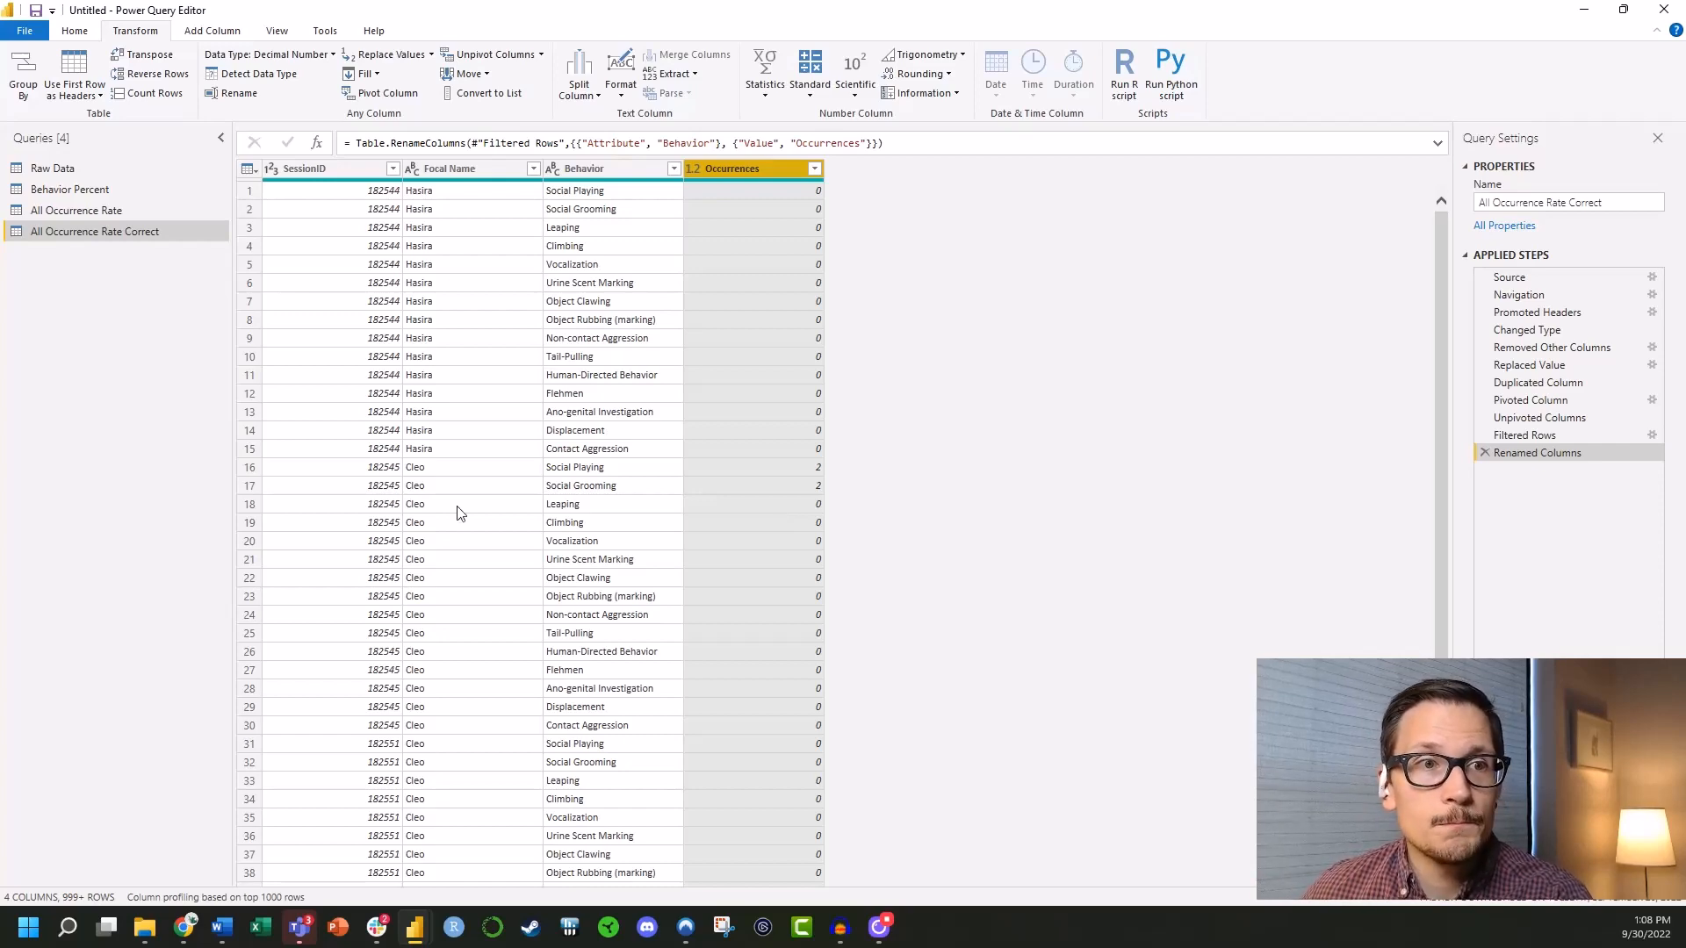
Examine the session start and end time columns in Raw Data and return to the Occurrences column of All Occurrence Rate Correct.
{"action": "left_click", "coordinate": [82, 171]}
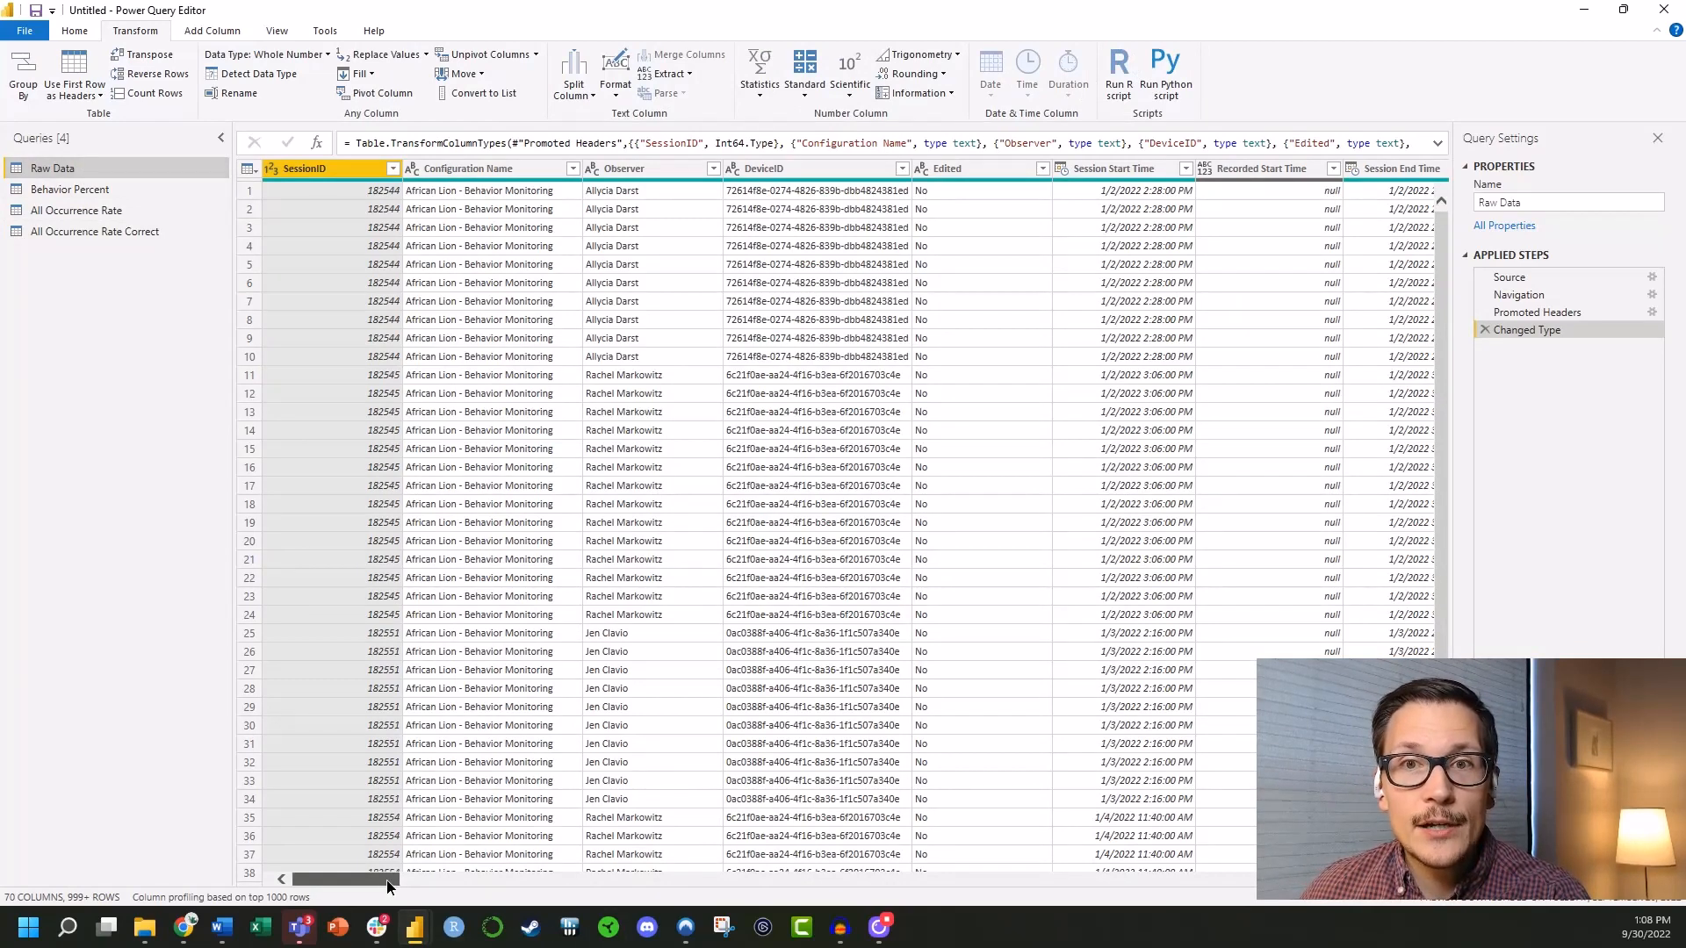
{"action": "left_click_drag", "start_coordinate": [387, 887], "coordinate": [426, 878]}
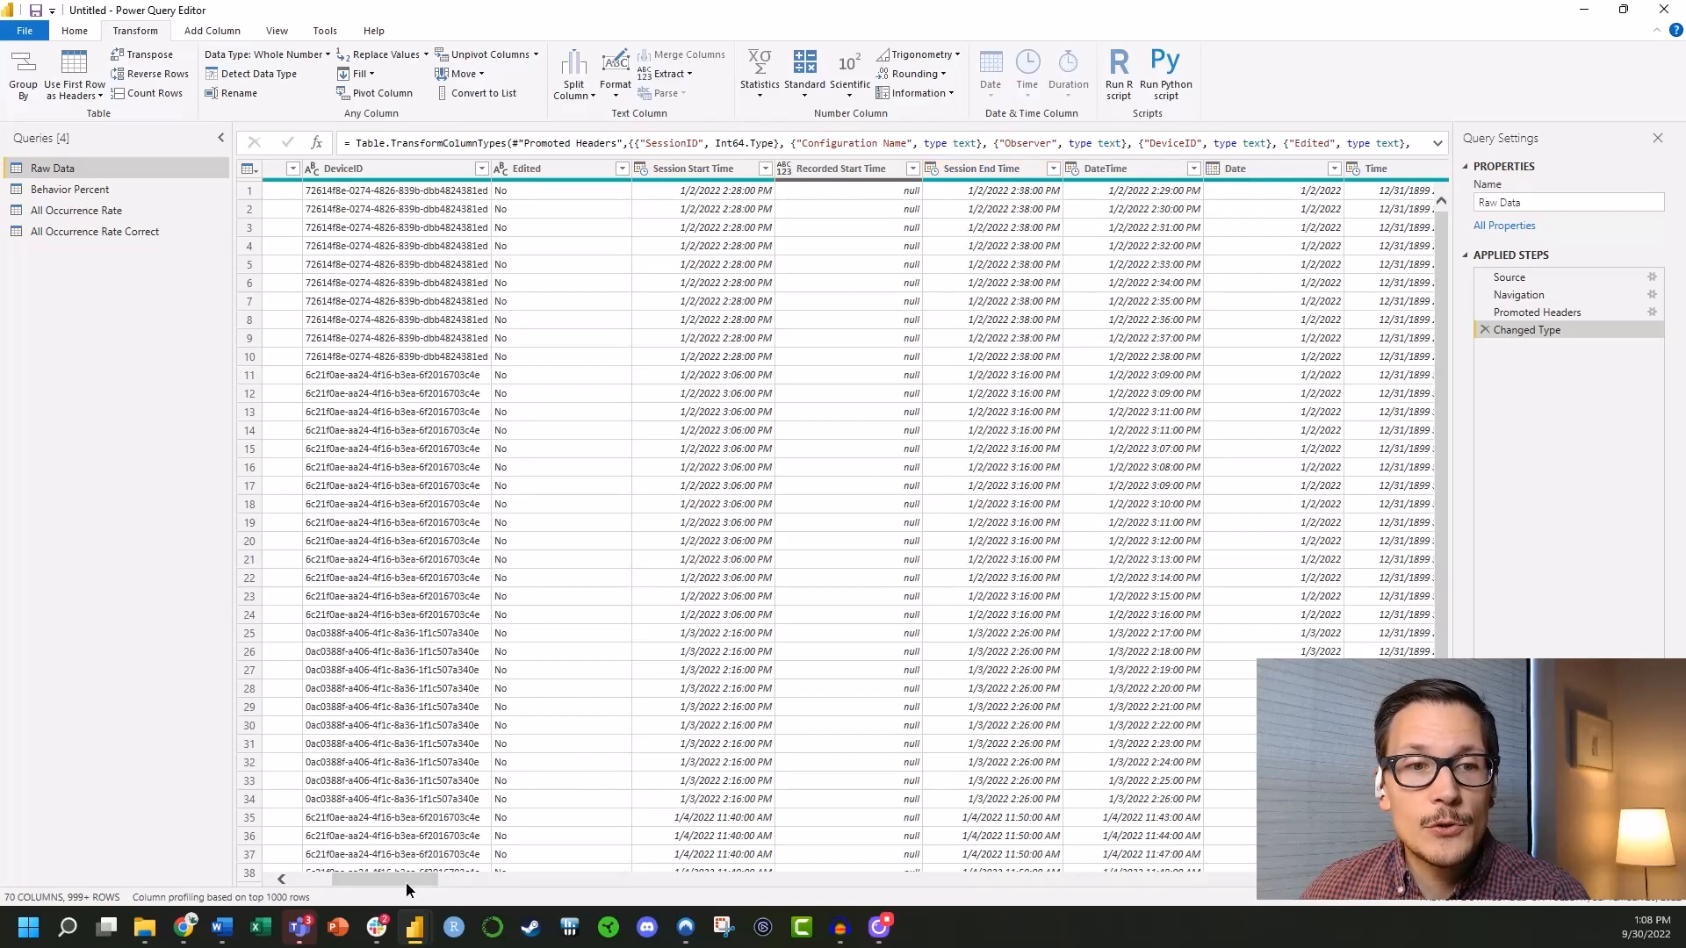
{"action": "left_click_drag", "start_coordinate": [406, 883], "coordinate": [335, 883]}
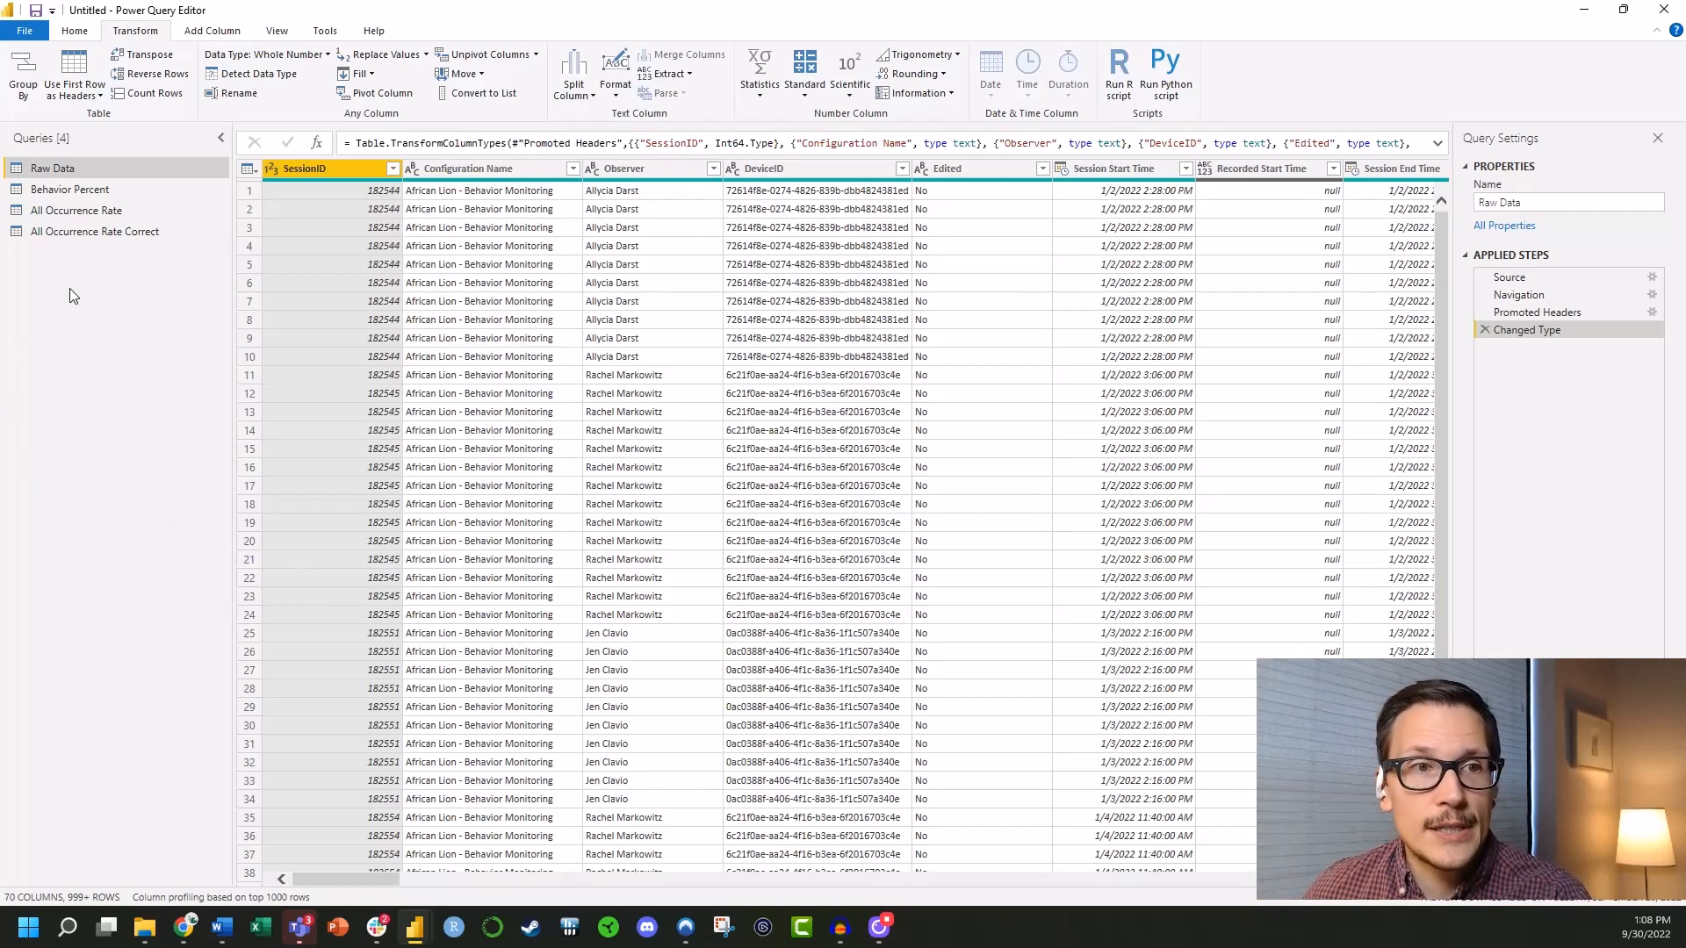
{"action": "left_click", "coordinate": [116, 233]}
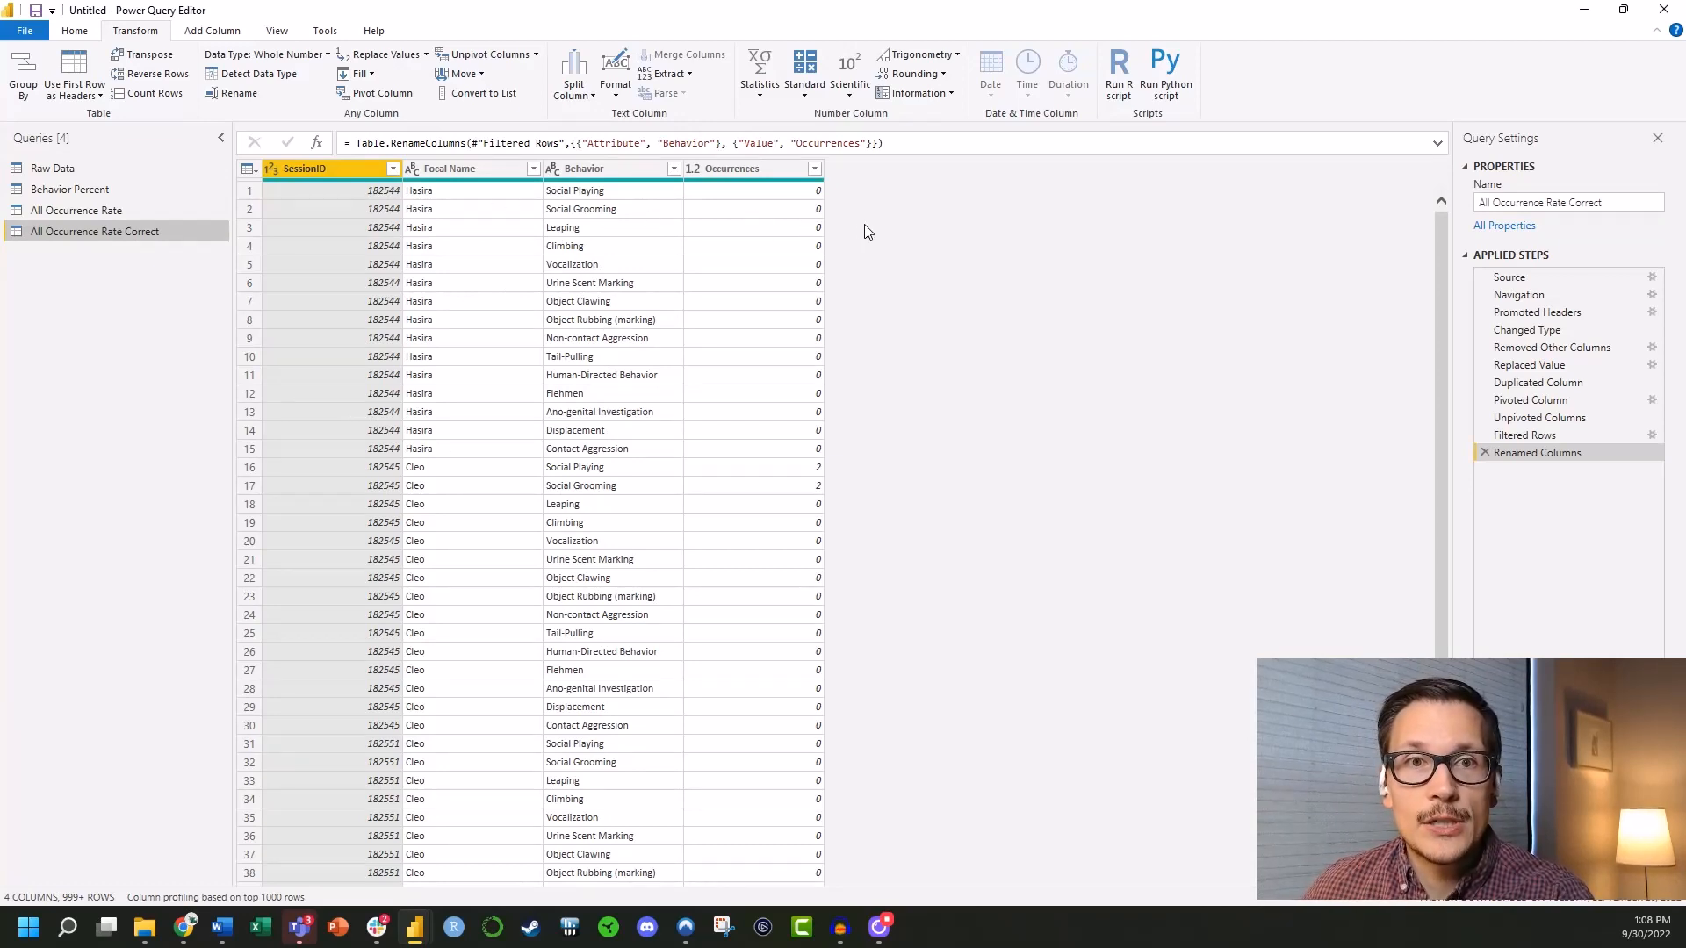
{"action": "left_click", "coordinate": [75, 32]}
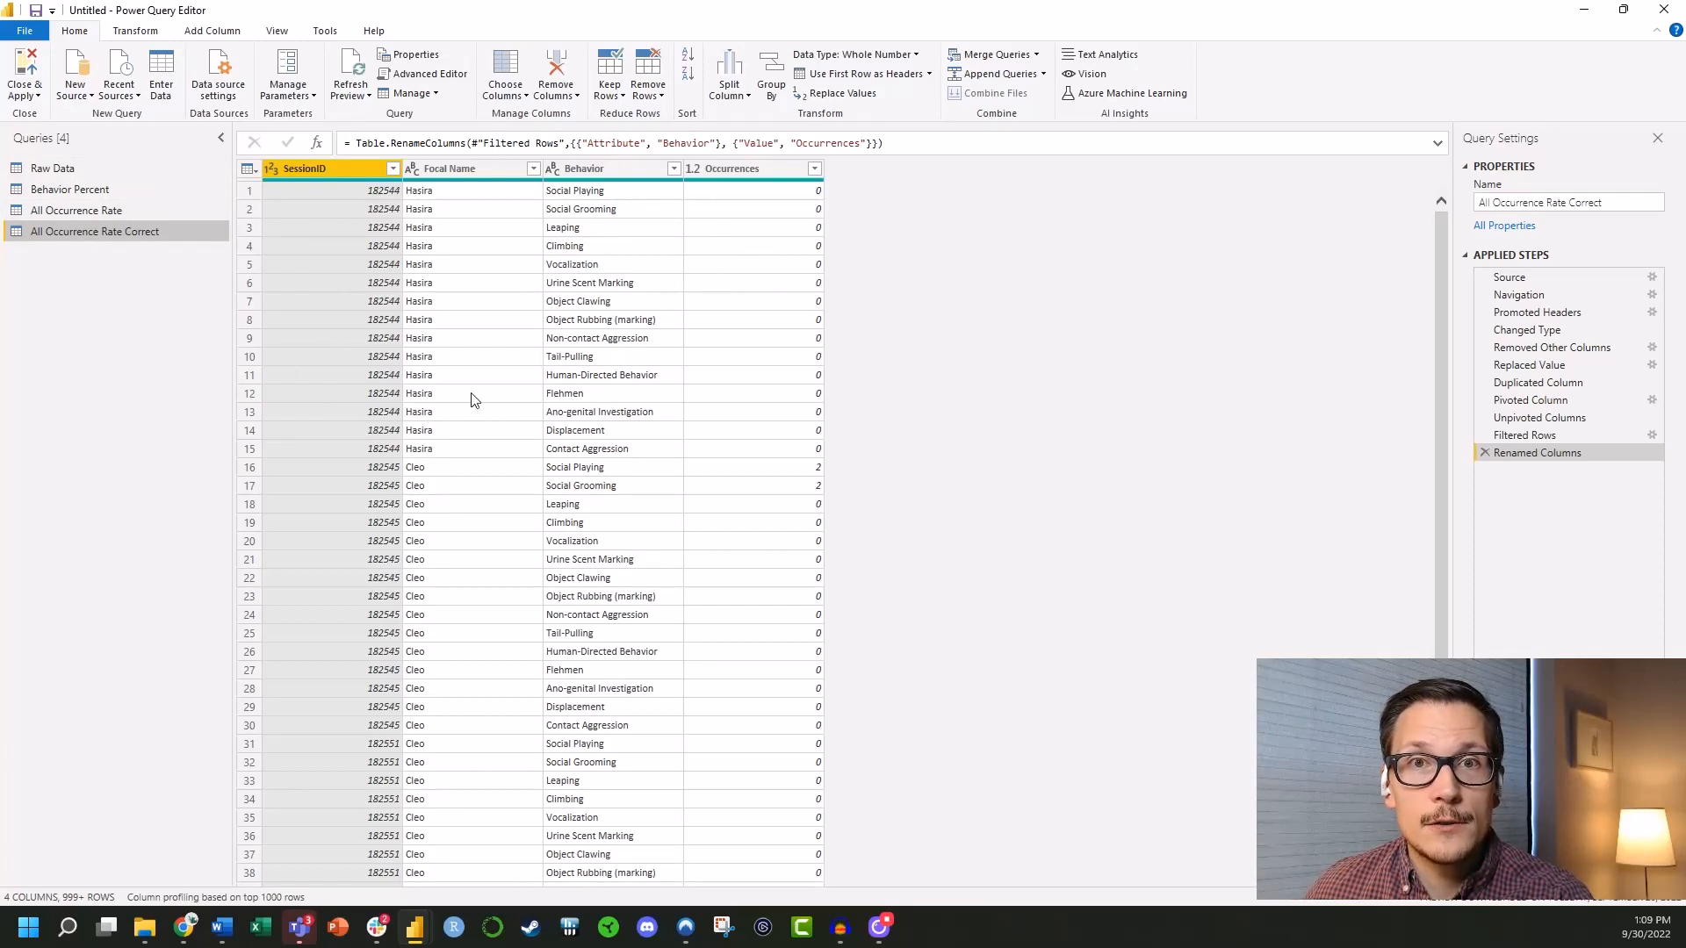
{"action": "left_click", "coordinate": [784, 176]}
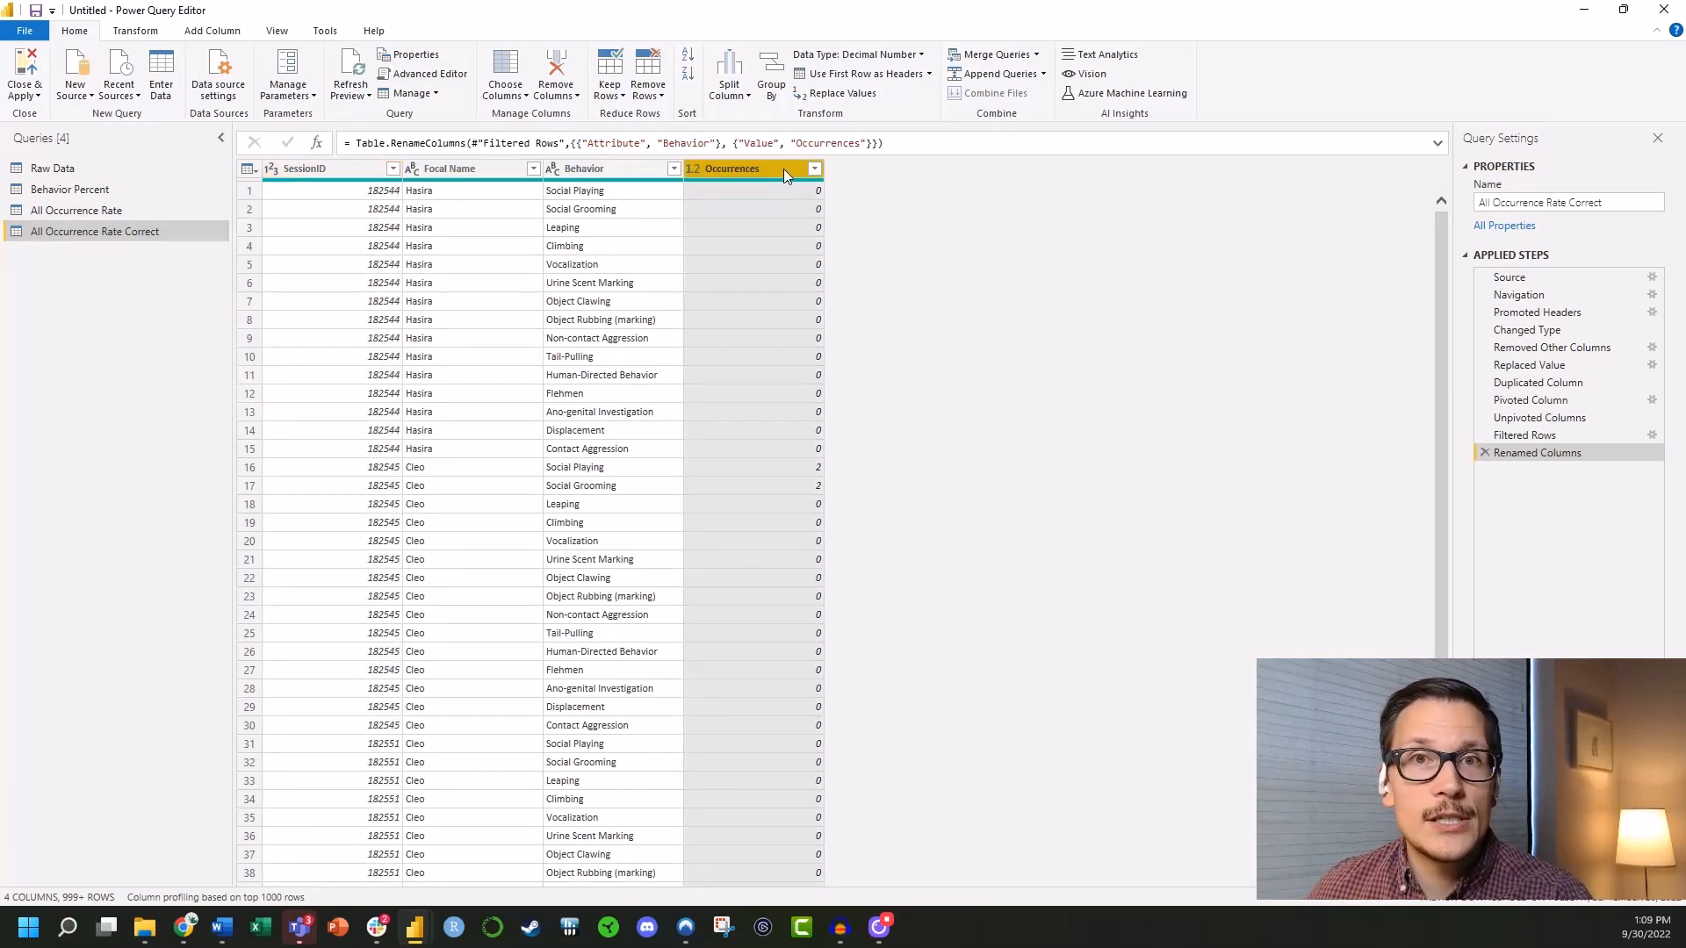
Start a custom column in All Occurrence Rate Correct and name it "Rate (occurrences per min)".
{"action": "left_click", "coordinate": [195, 31]}
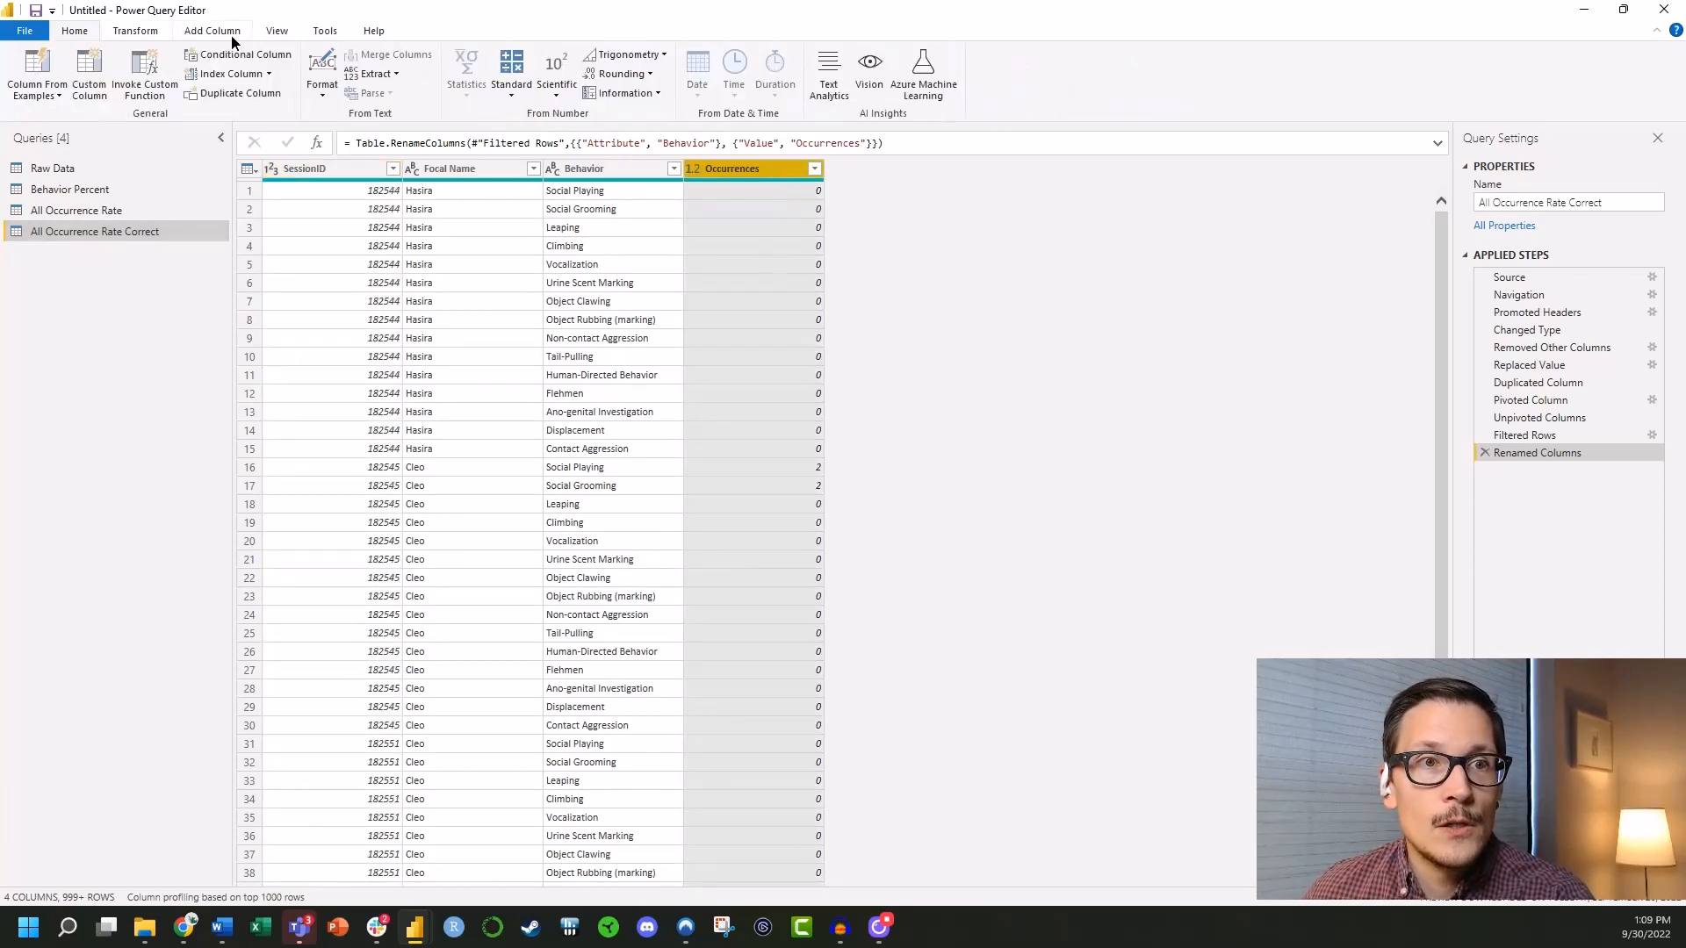
{"action": "left_click", "coordinate": [89, 77]}
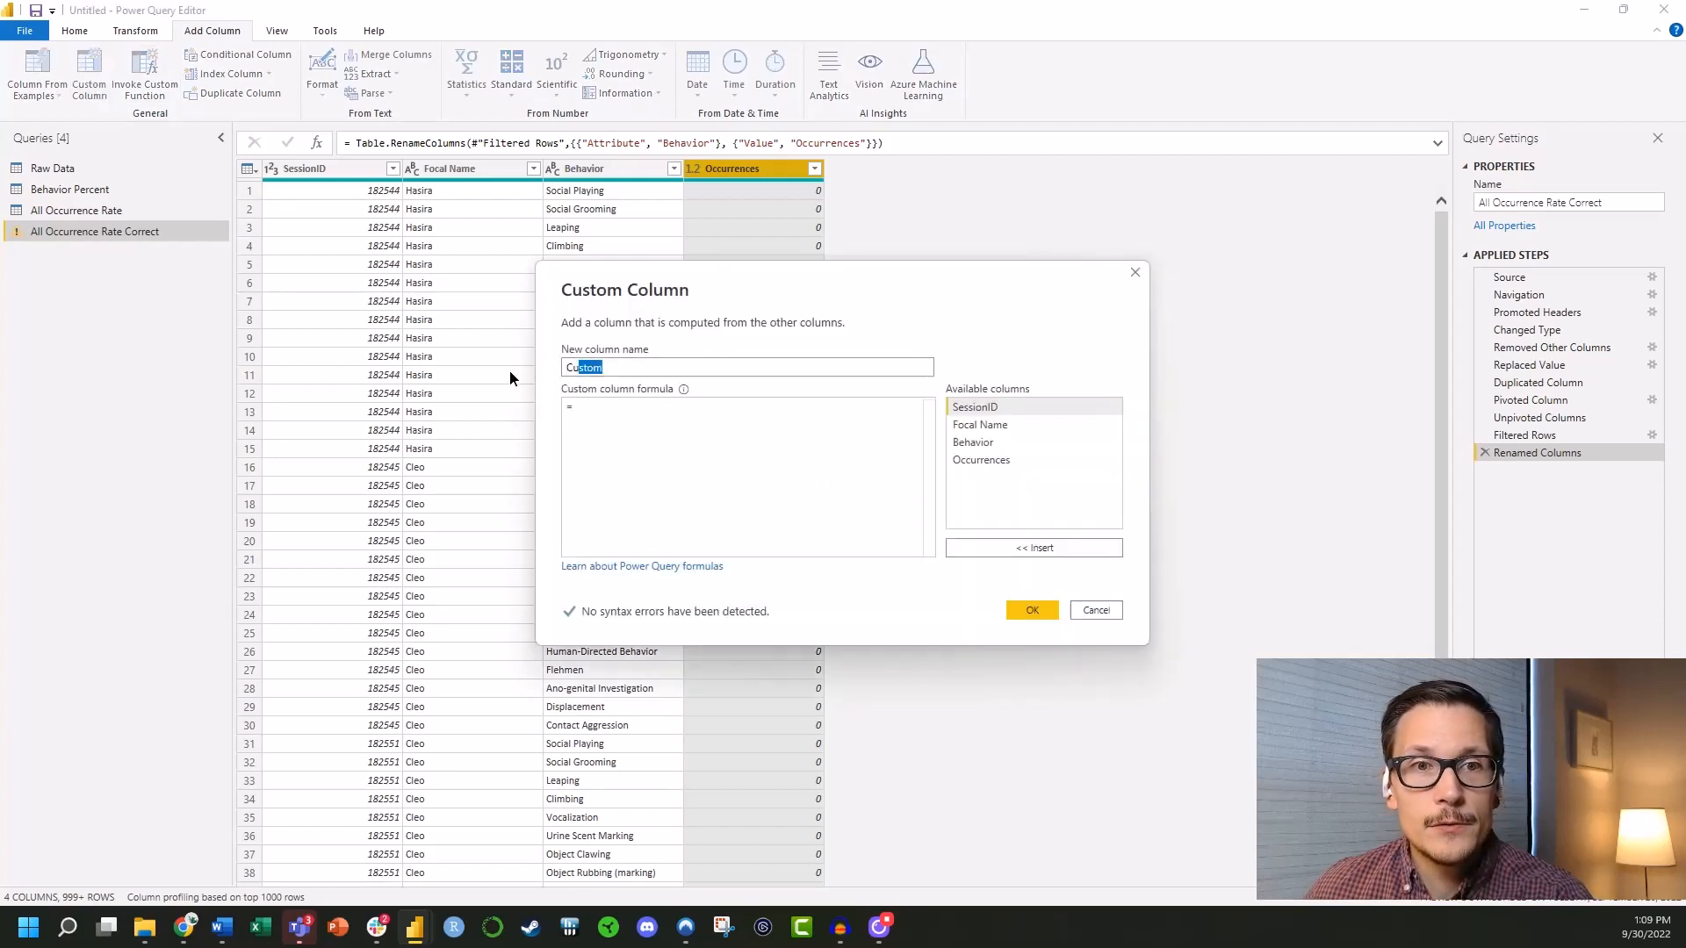
{"action": "type", "text": "All "}
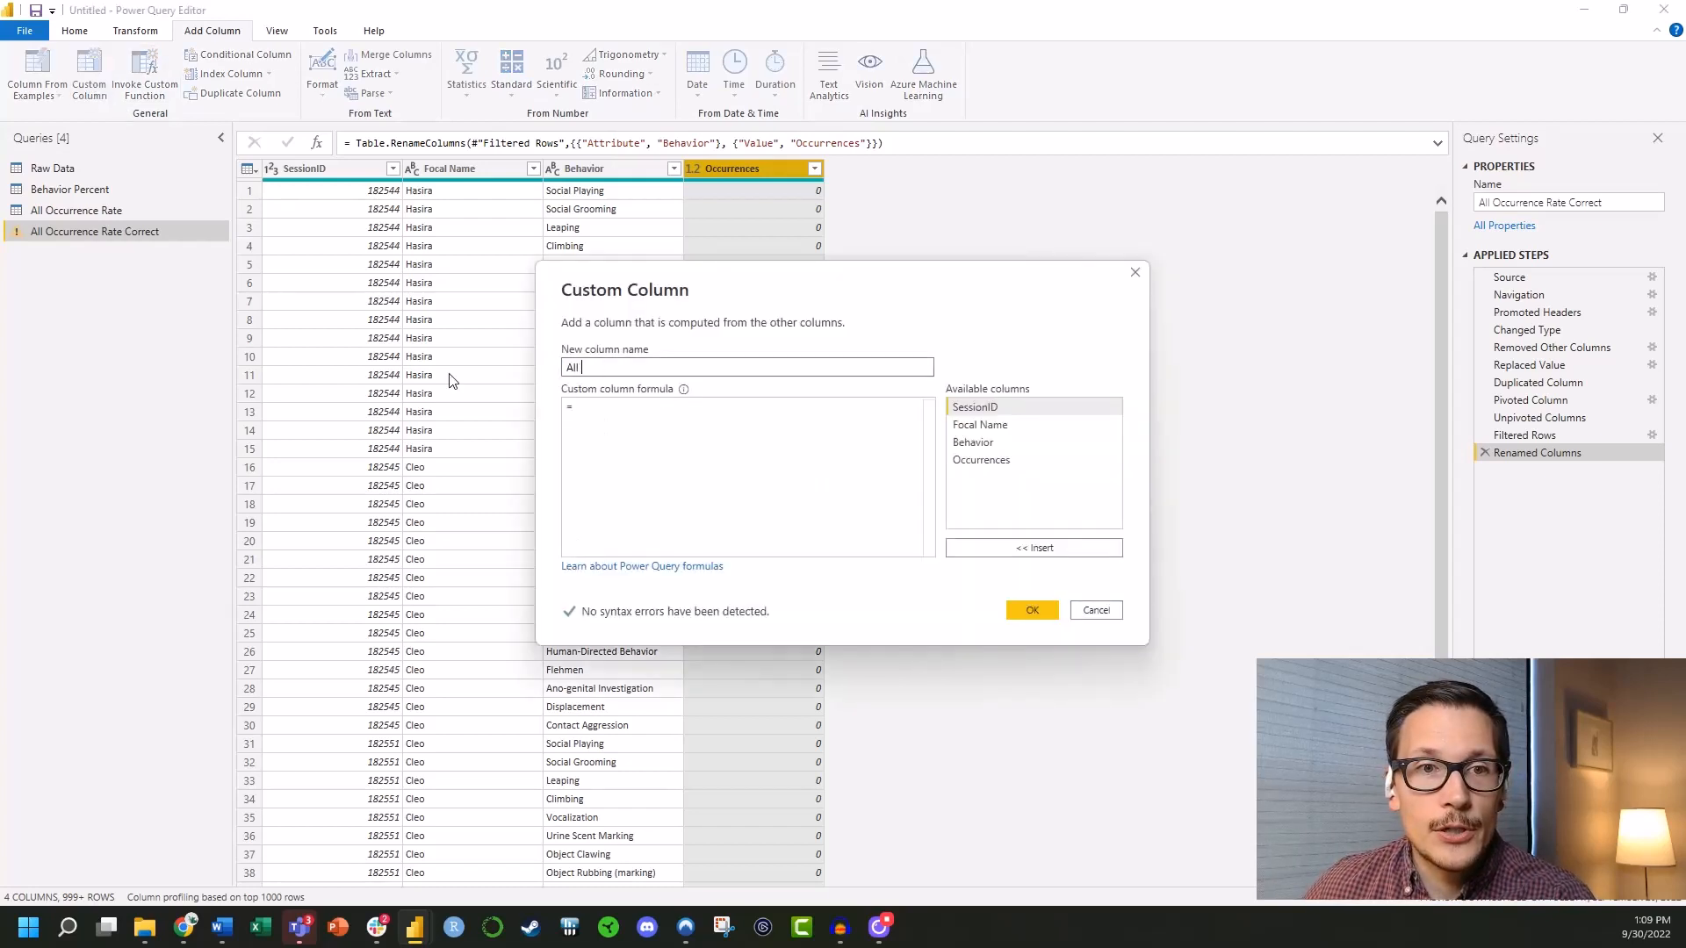
{"action": "type", "text": "Occurrence R"}
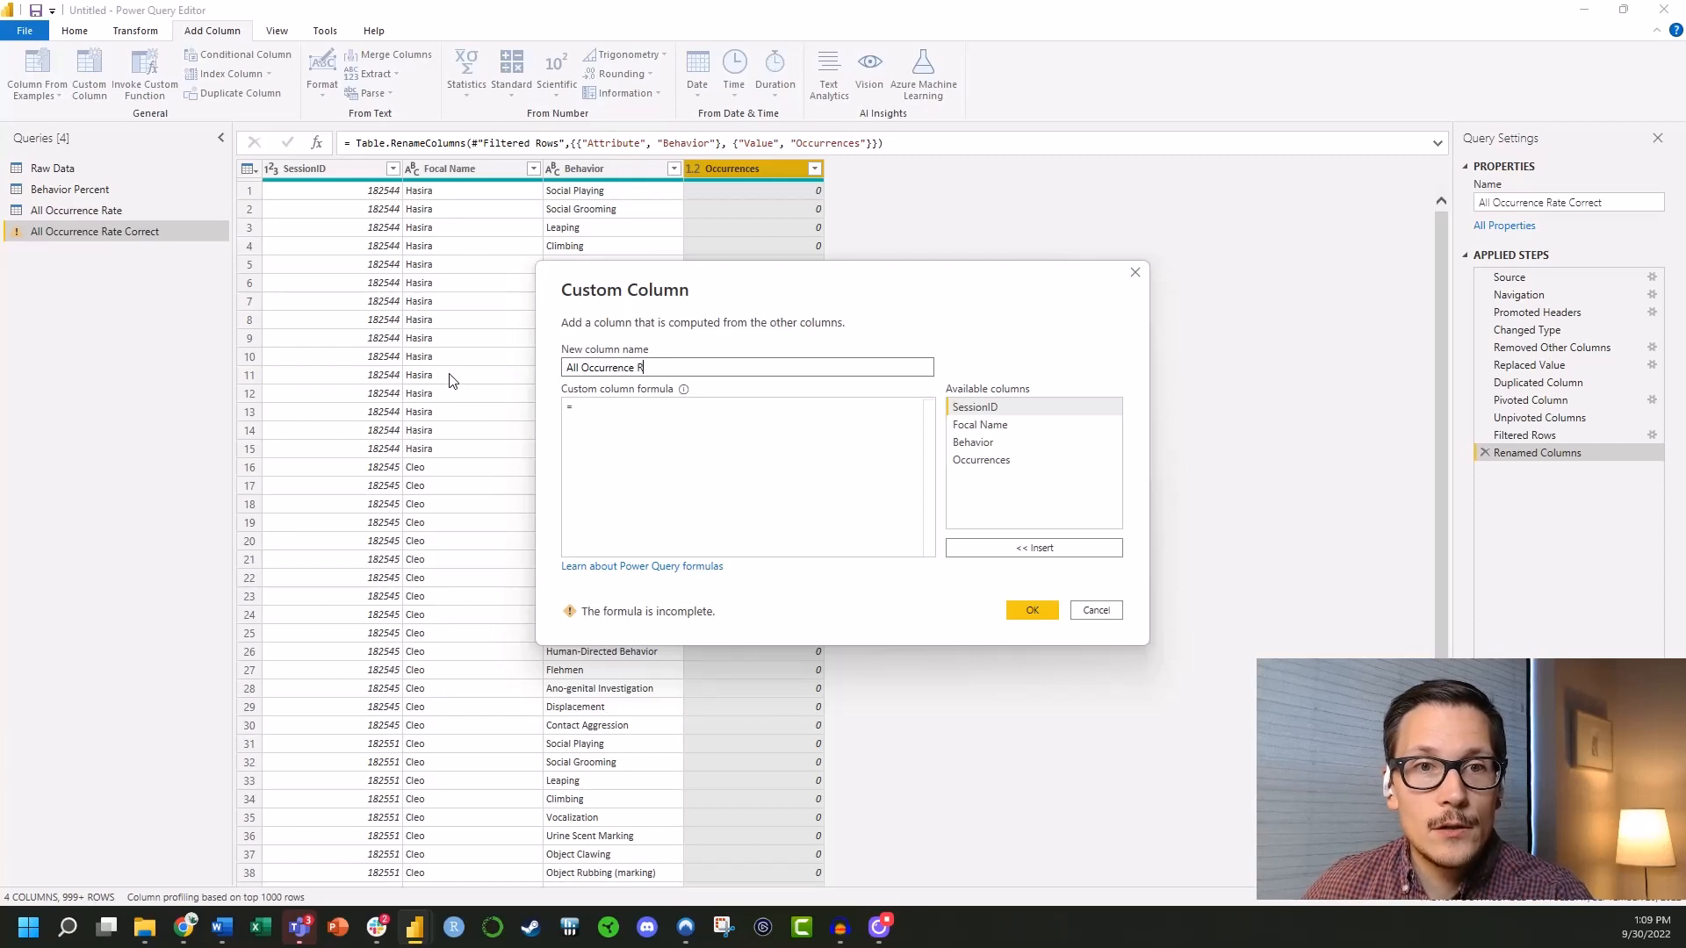
{"action": "type", "text": "ate (occurren"}
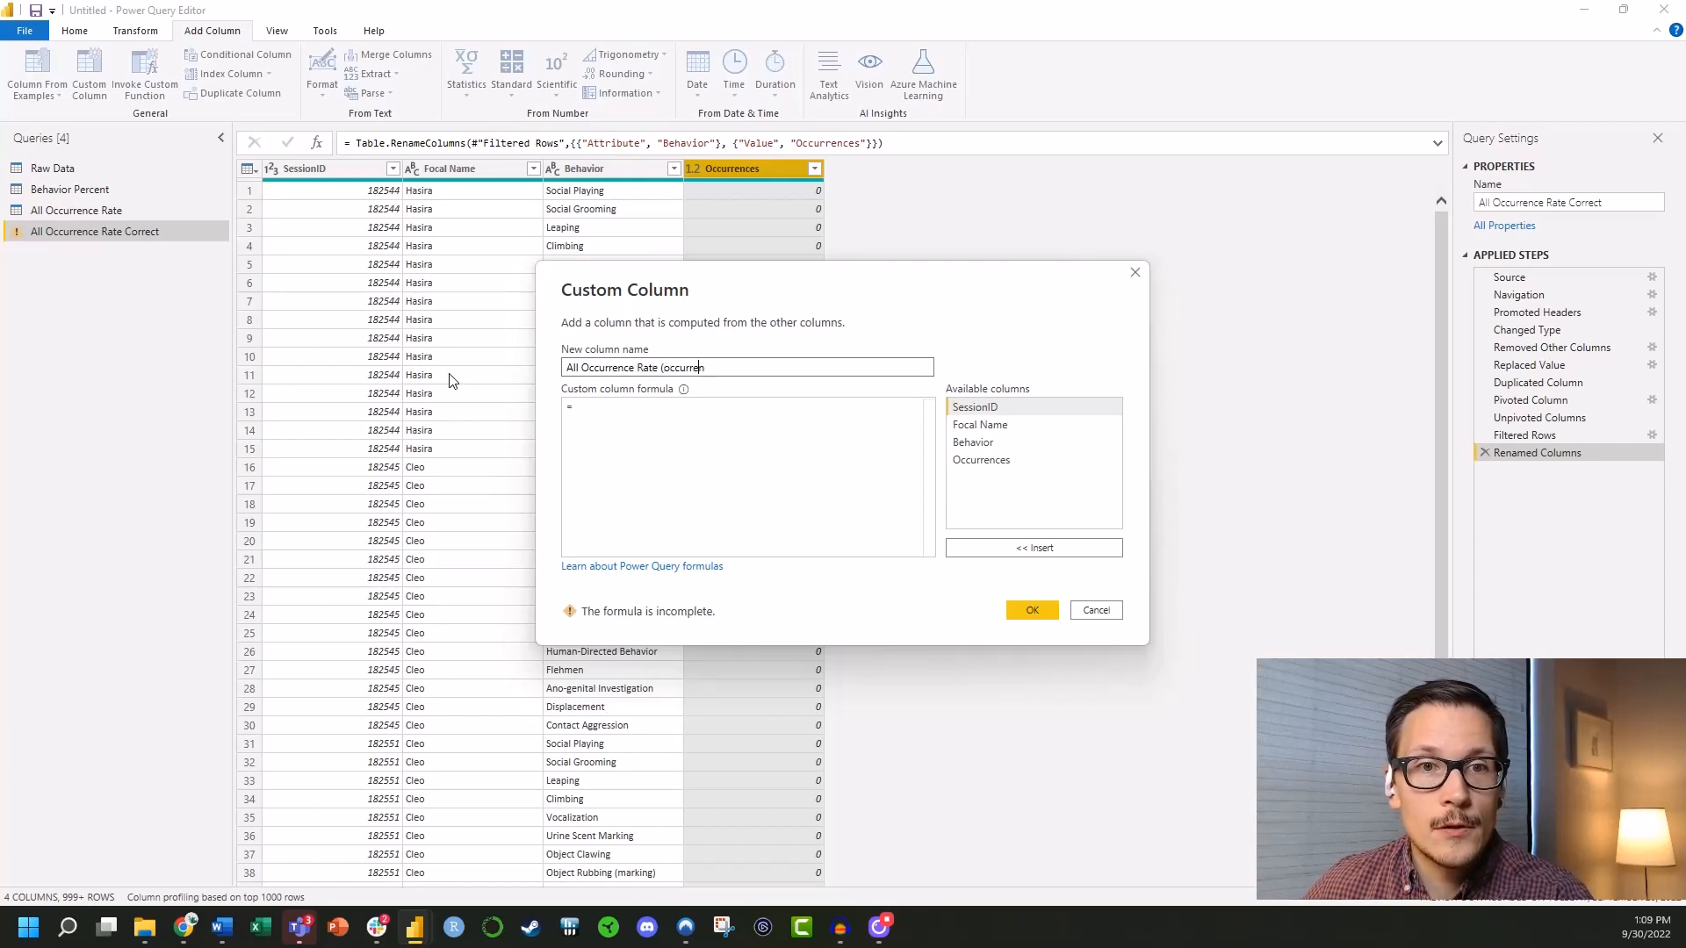
{"action": "type", "text": "ces per min"}
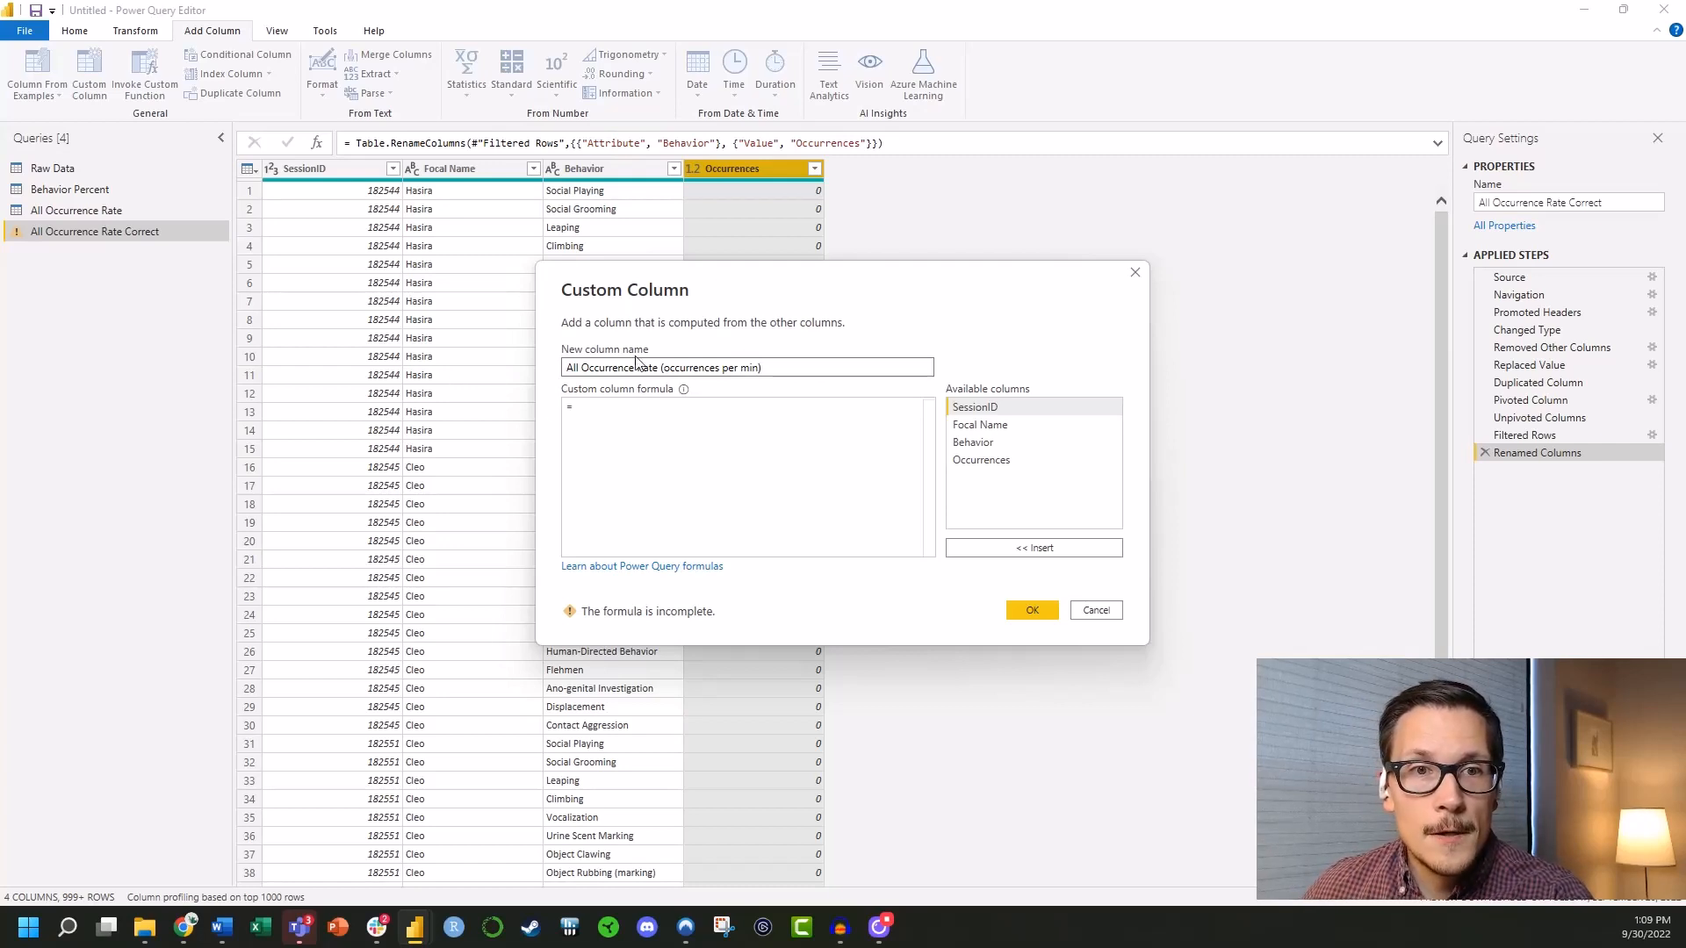
{"action": "left_click_drag", "start_coordinate": [638, 368], "coordinate": [531, 370]}
{"action": "key", "text": "BackSpace"}
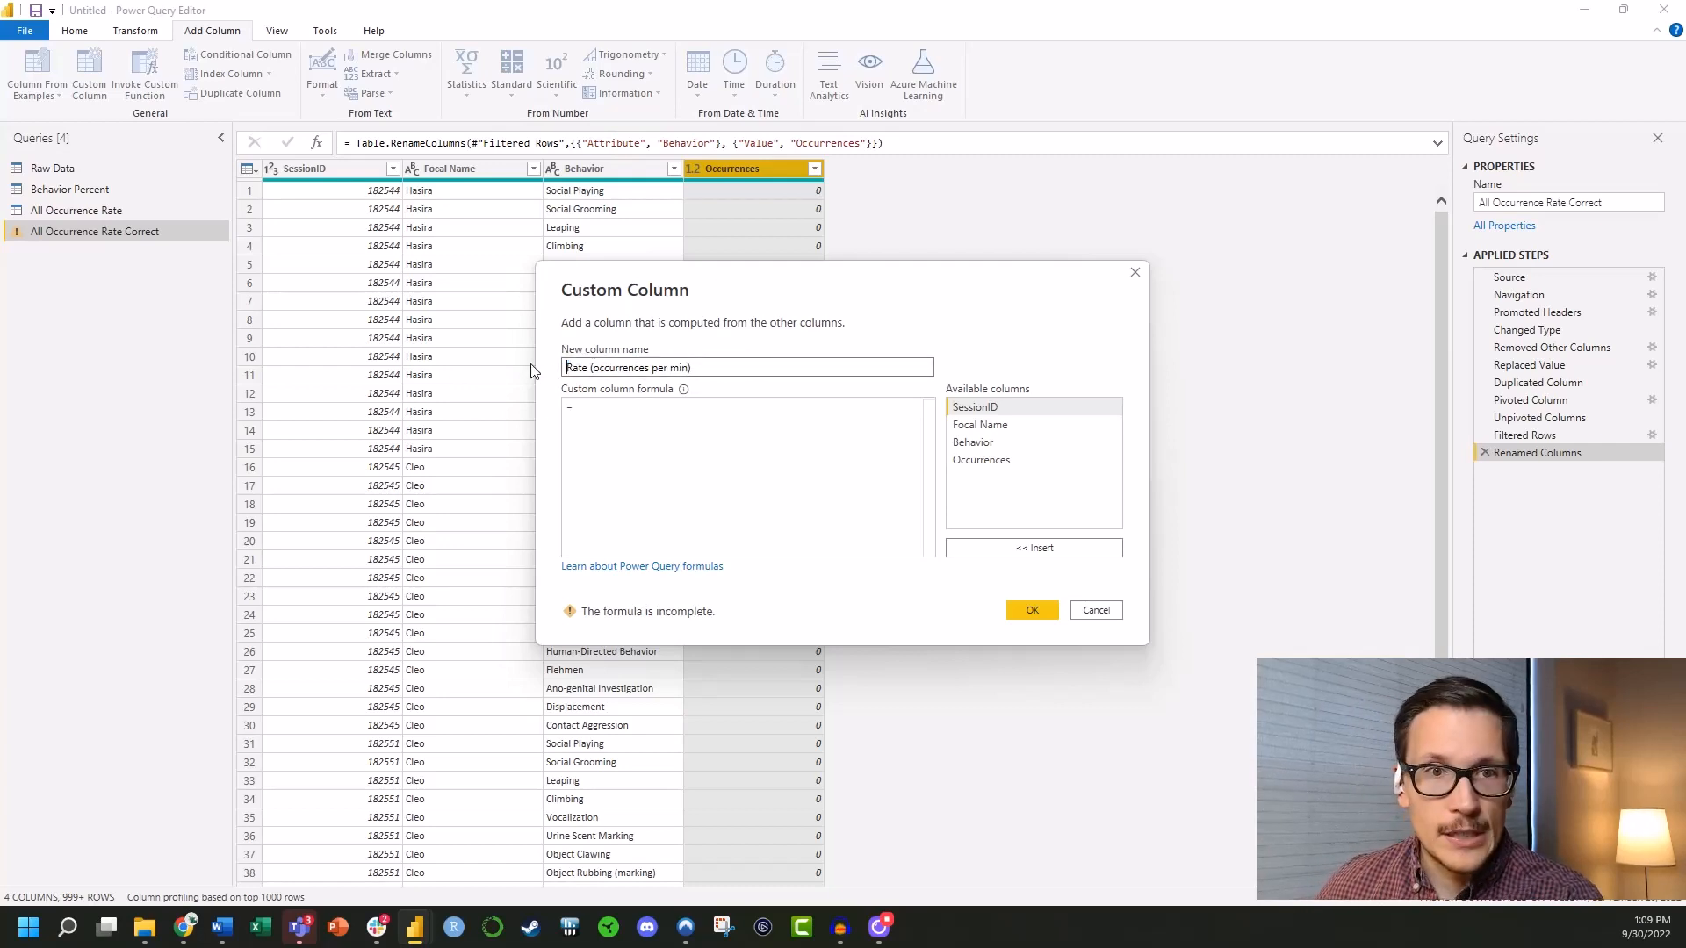
Define the custom column's formula as [Occurrences]/10 and create the column.
{"action": "left_click", "coordinate": [622, 416]}
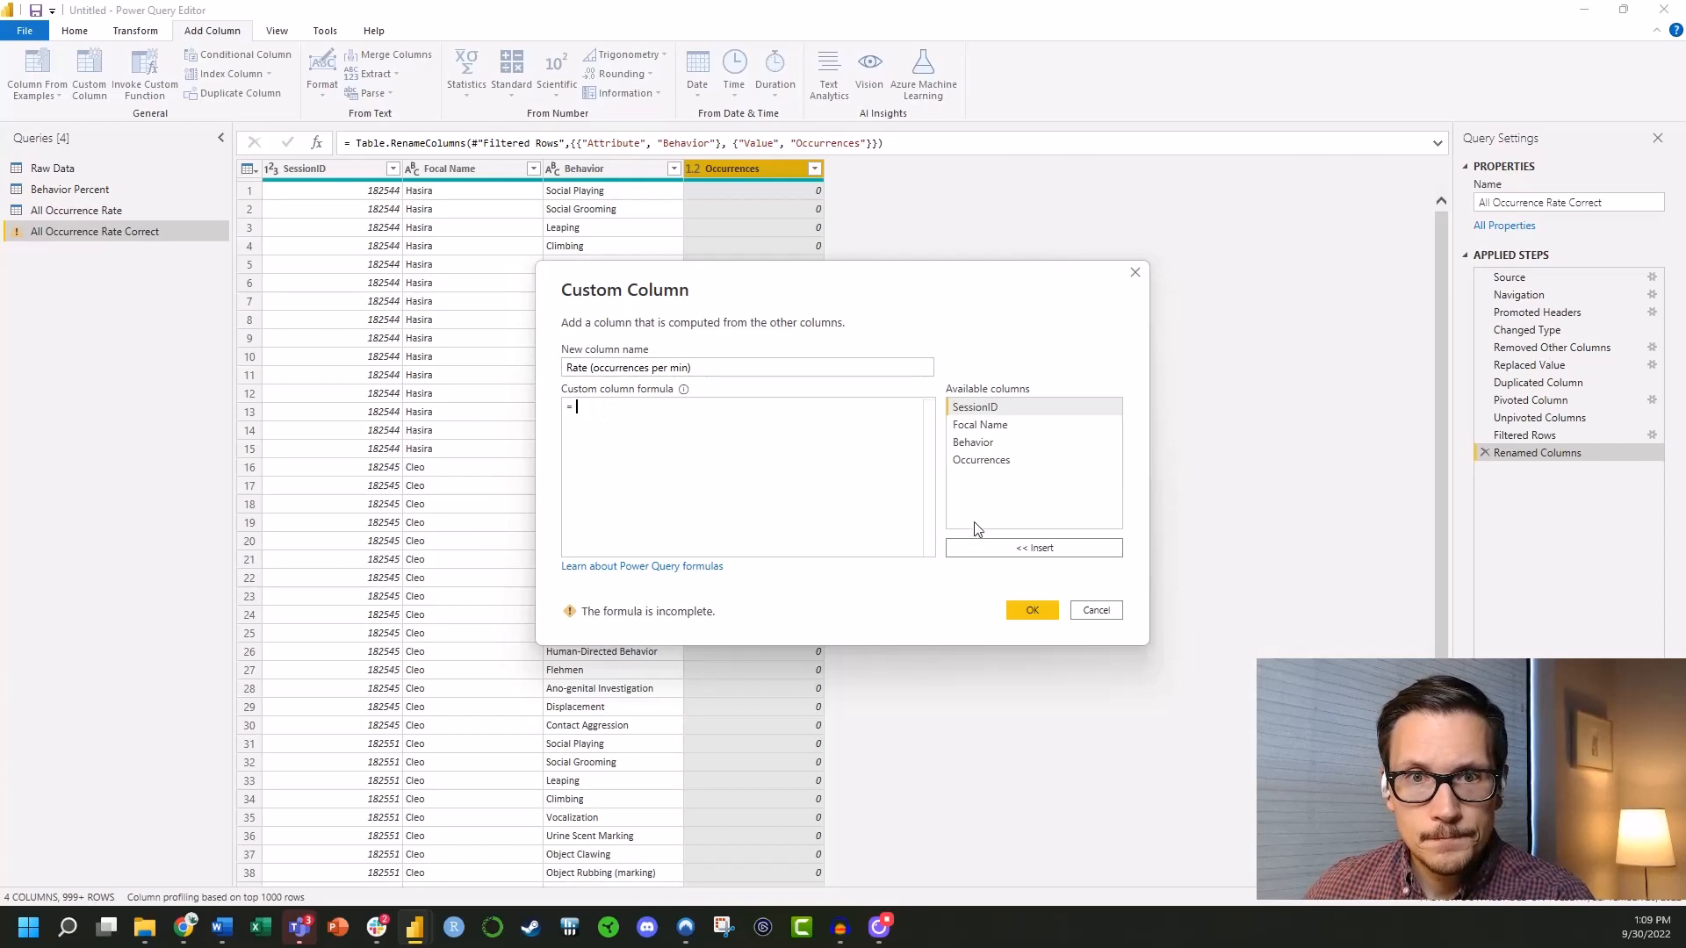
{"action": "left_click", "coordinate": [1008, 460]}
{"action": "left_click", "coordinate": [1057, 548]}
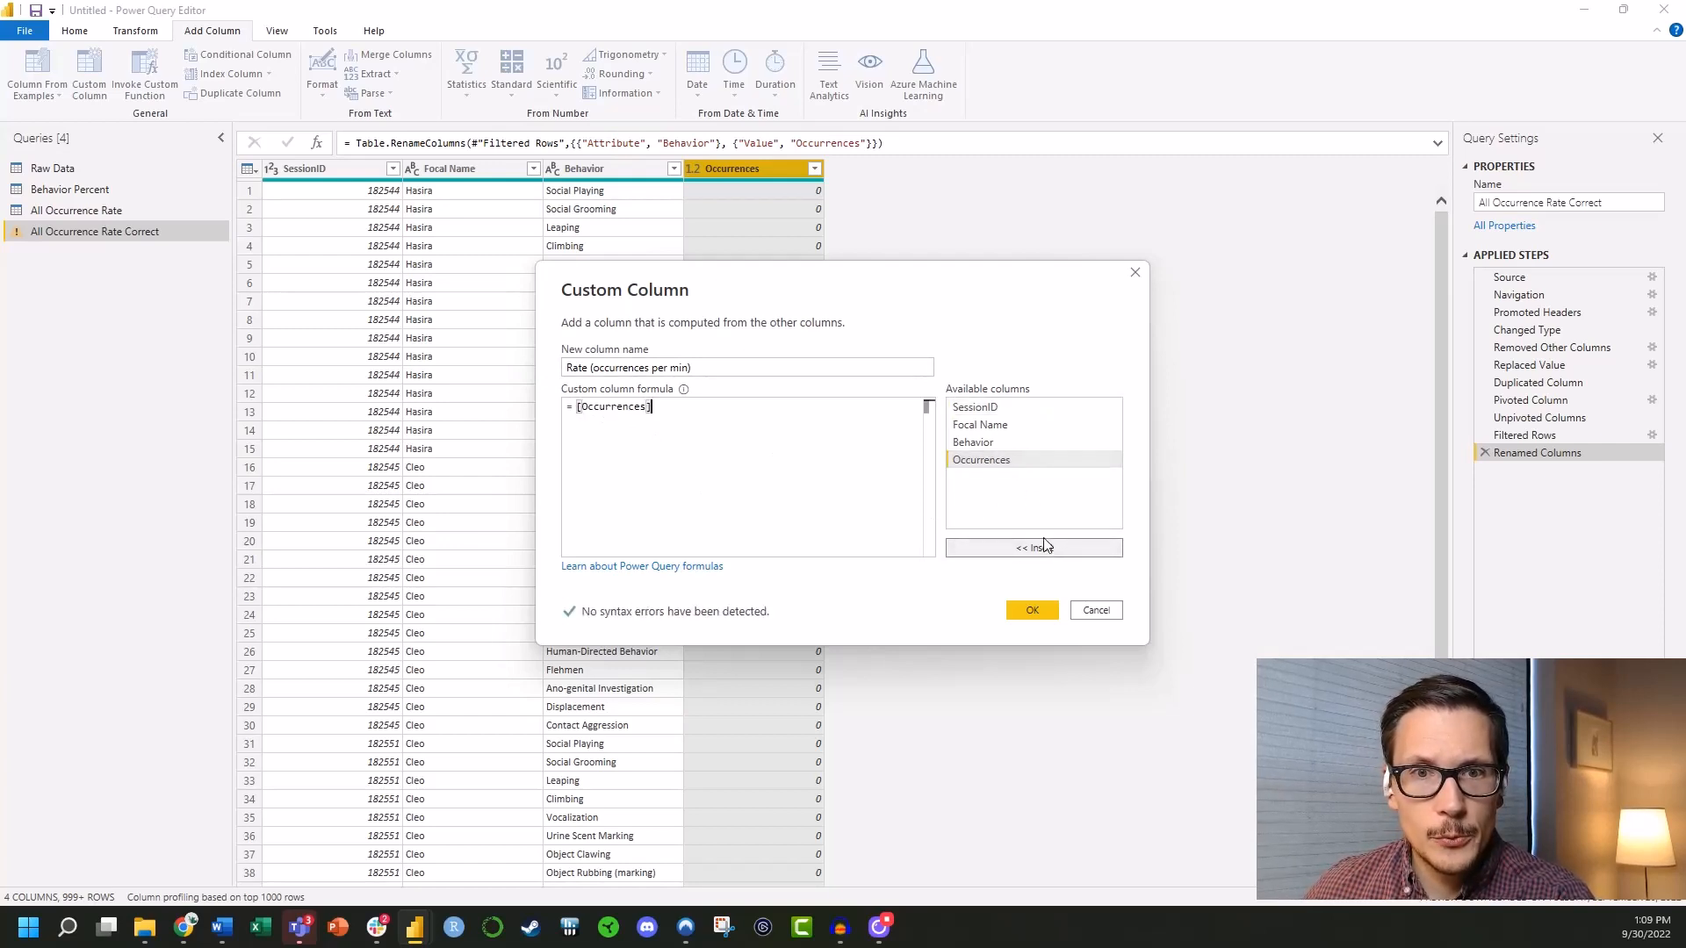
{"action": "type", "text": "/10"}
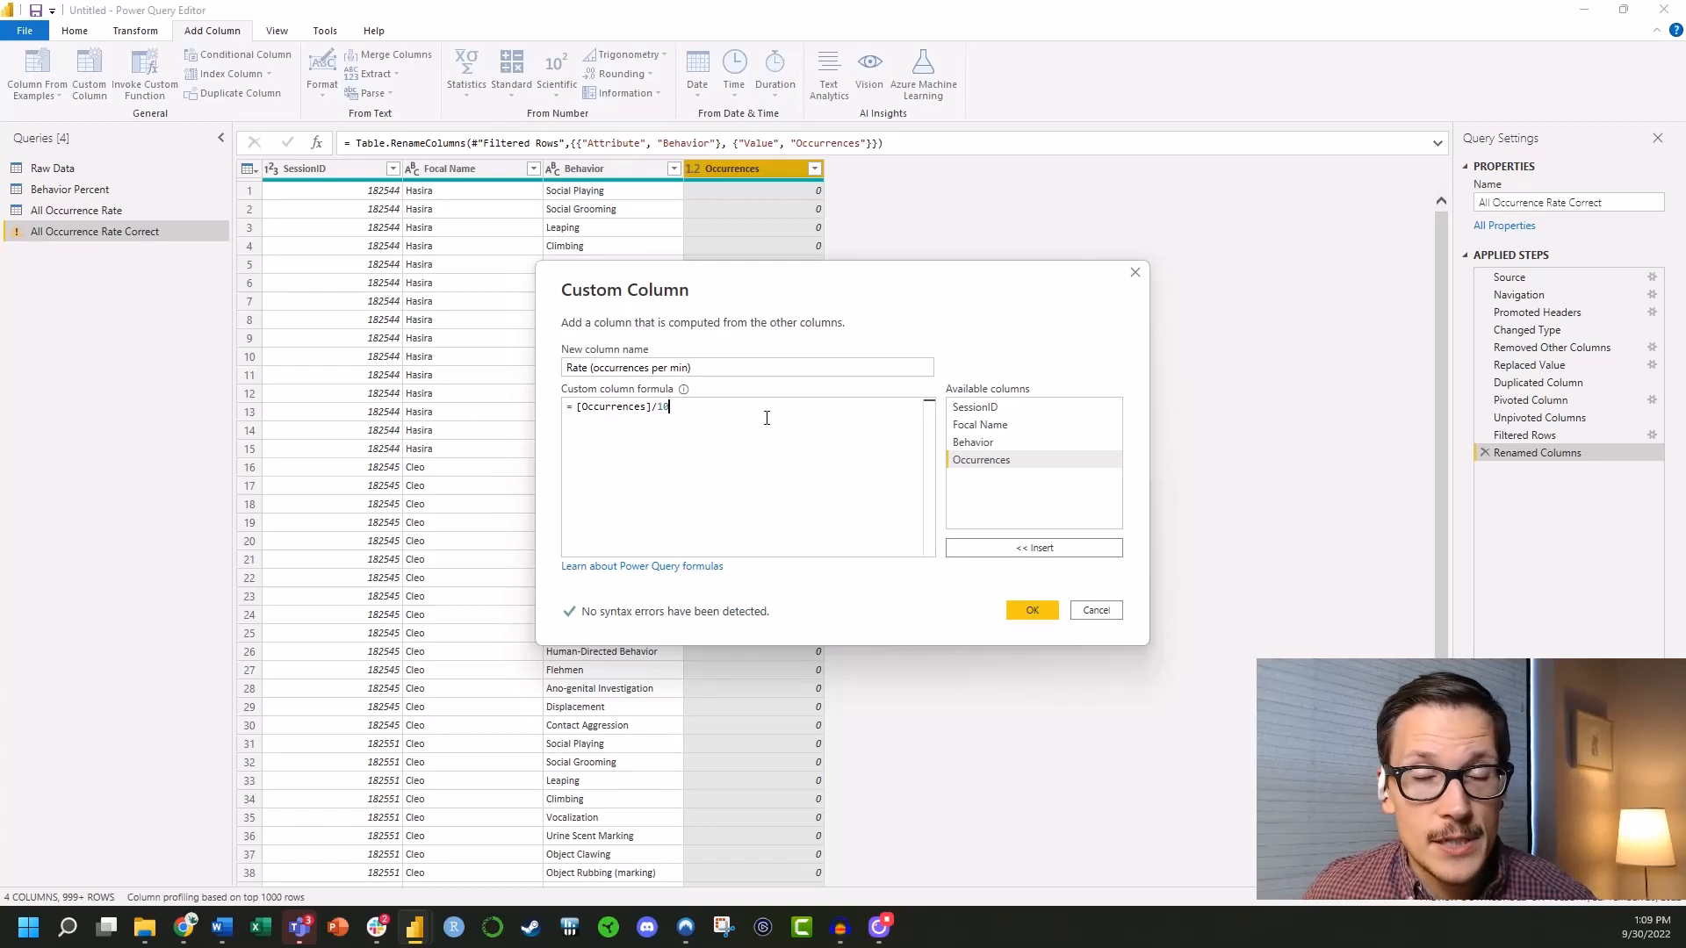
{"action": "left_click", "coordinate": [1033, 611]}
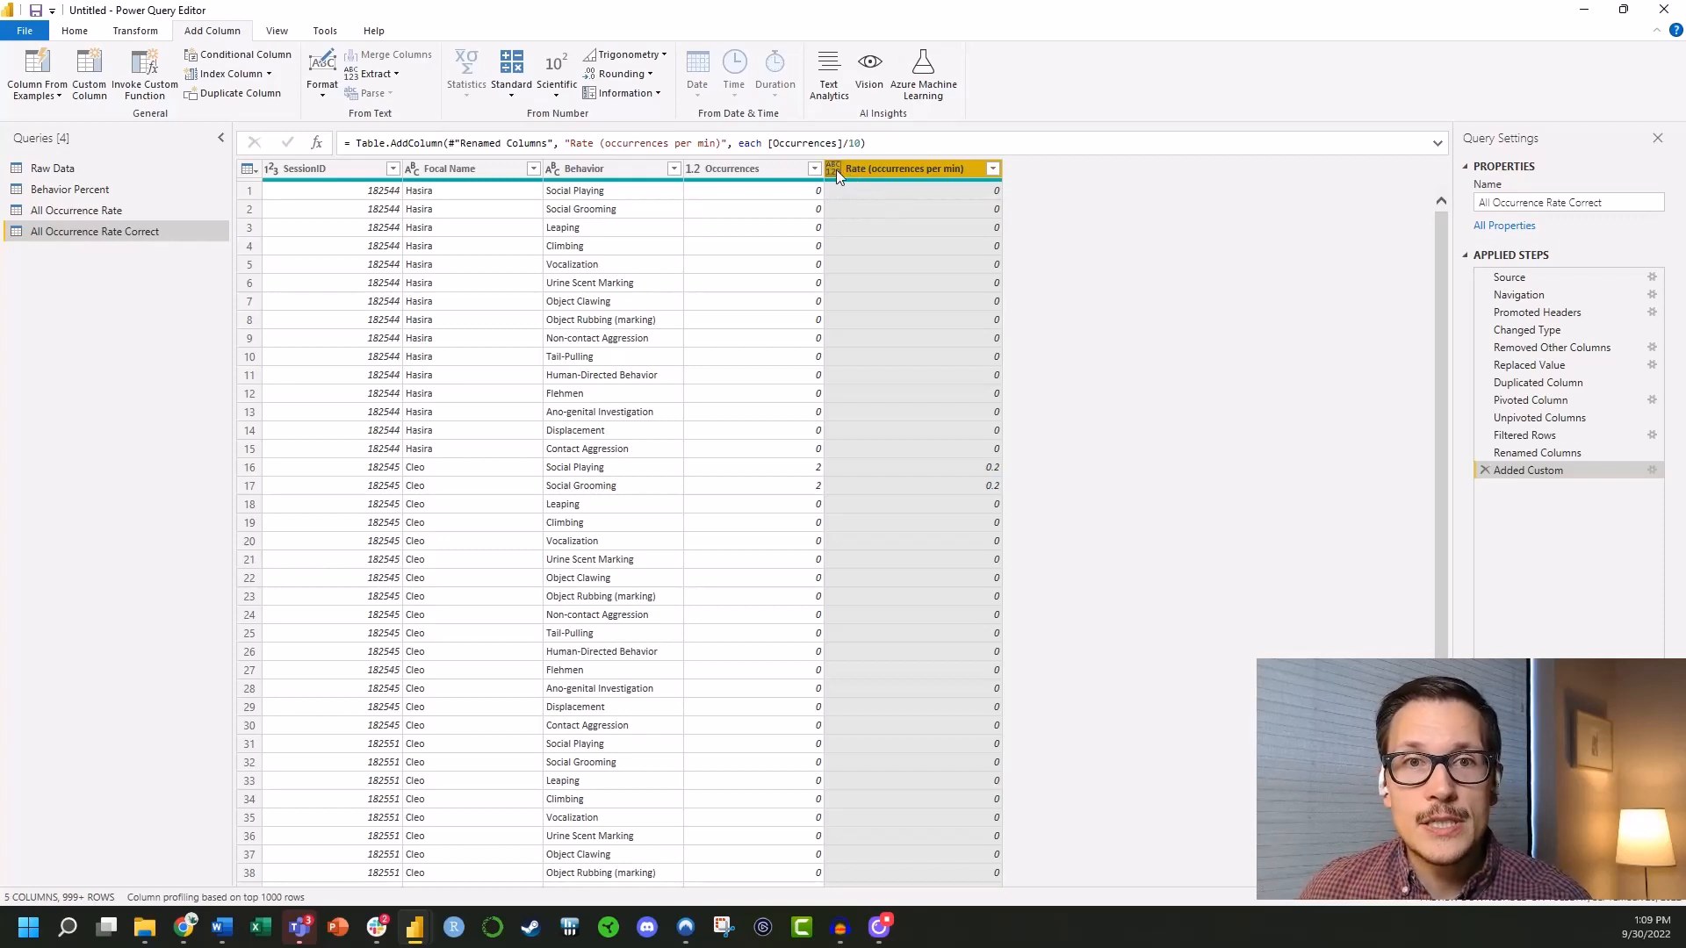
Set the Rate (occurrences per min) column's data type to Decimal Number, and close the query editor, applying the changes to the report.
{"action": "right_click", "coordinate": [883, 170]}
{"action": "mouse_move", "coordinate": [998, 339]}
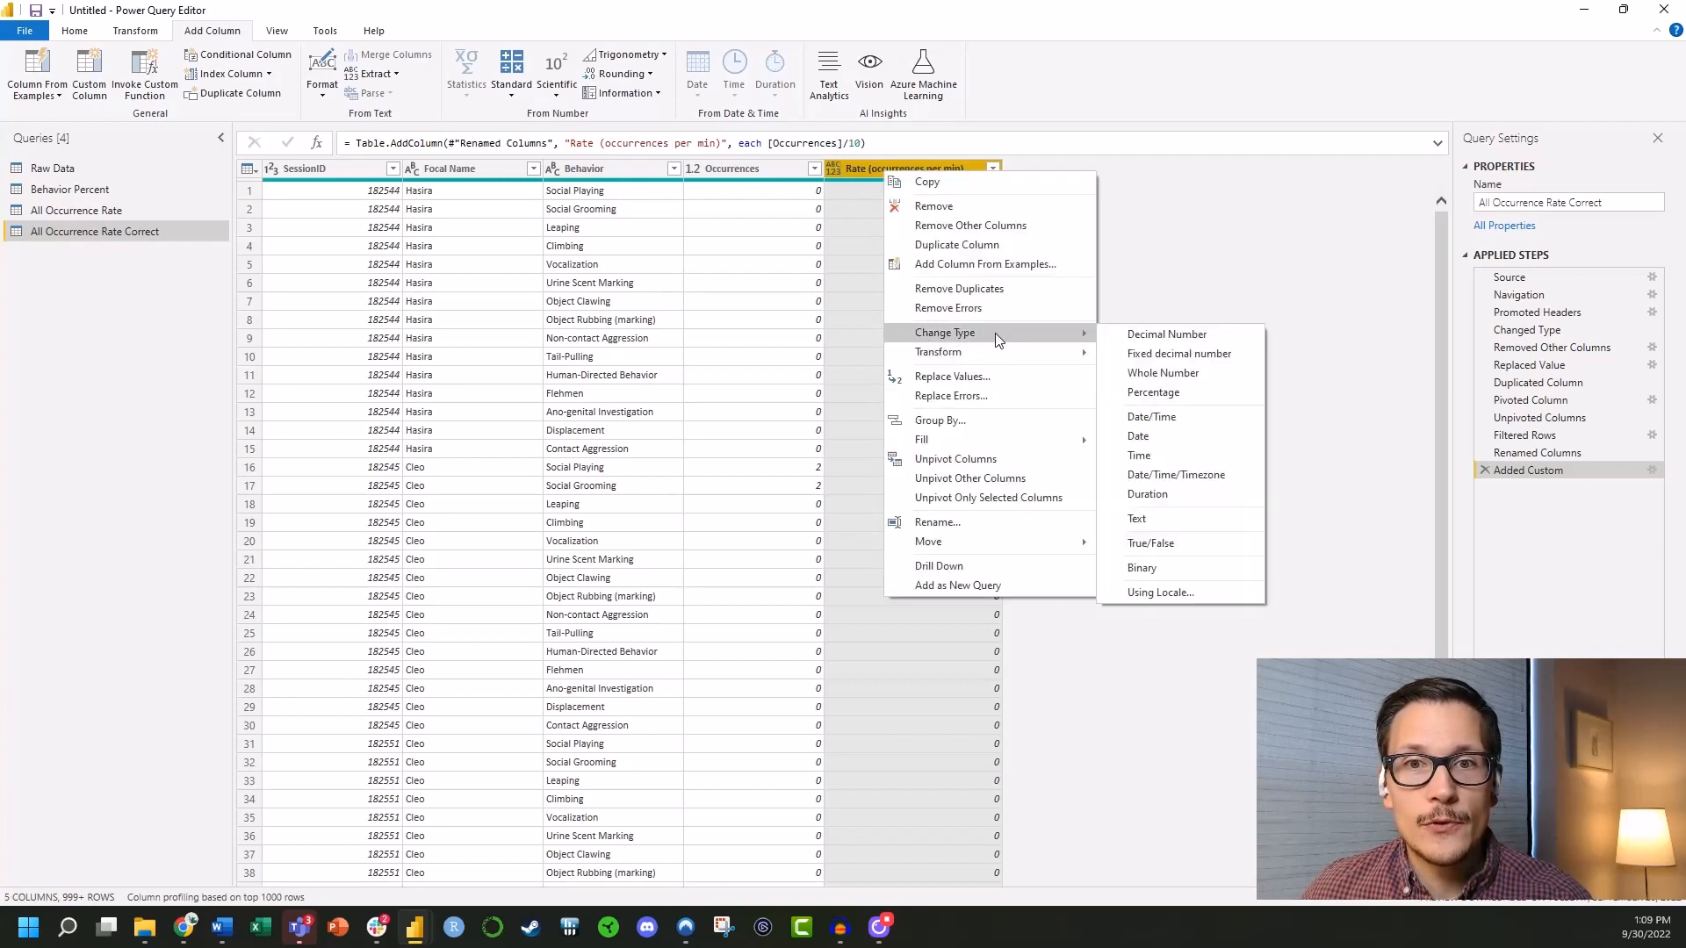
{"action": "left_click", "coordinate": [1175, 339]}
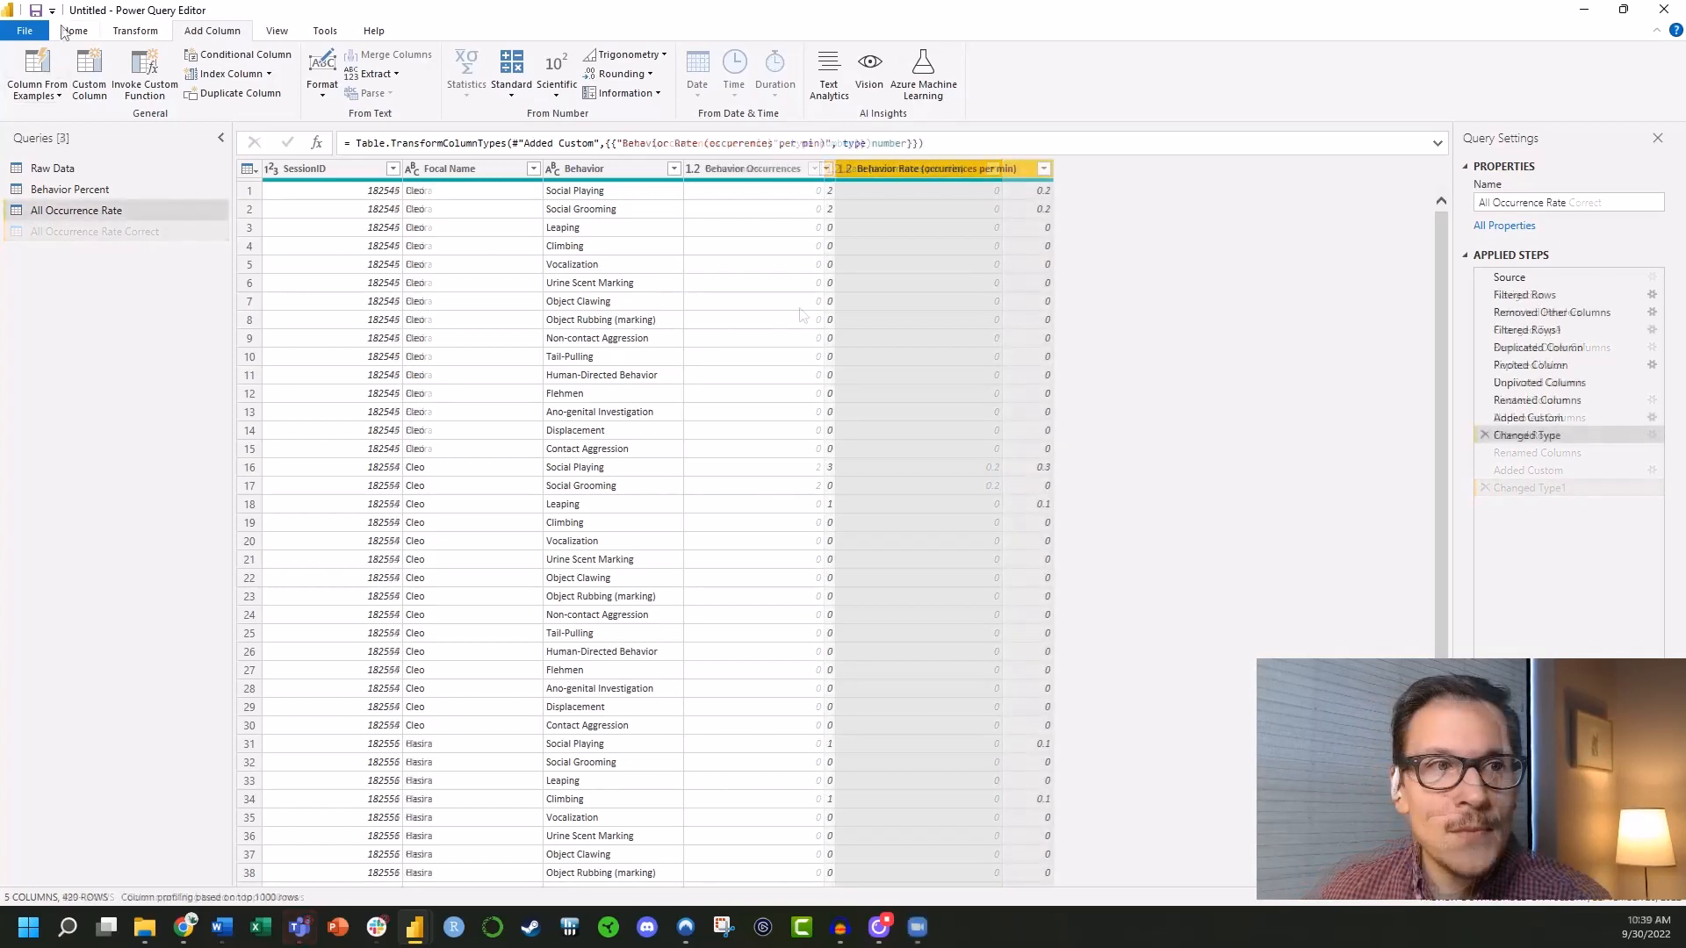
{"action": "left_click", "coordinate": [76, 32]}
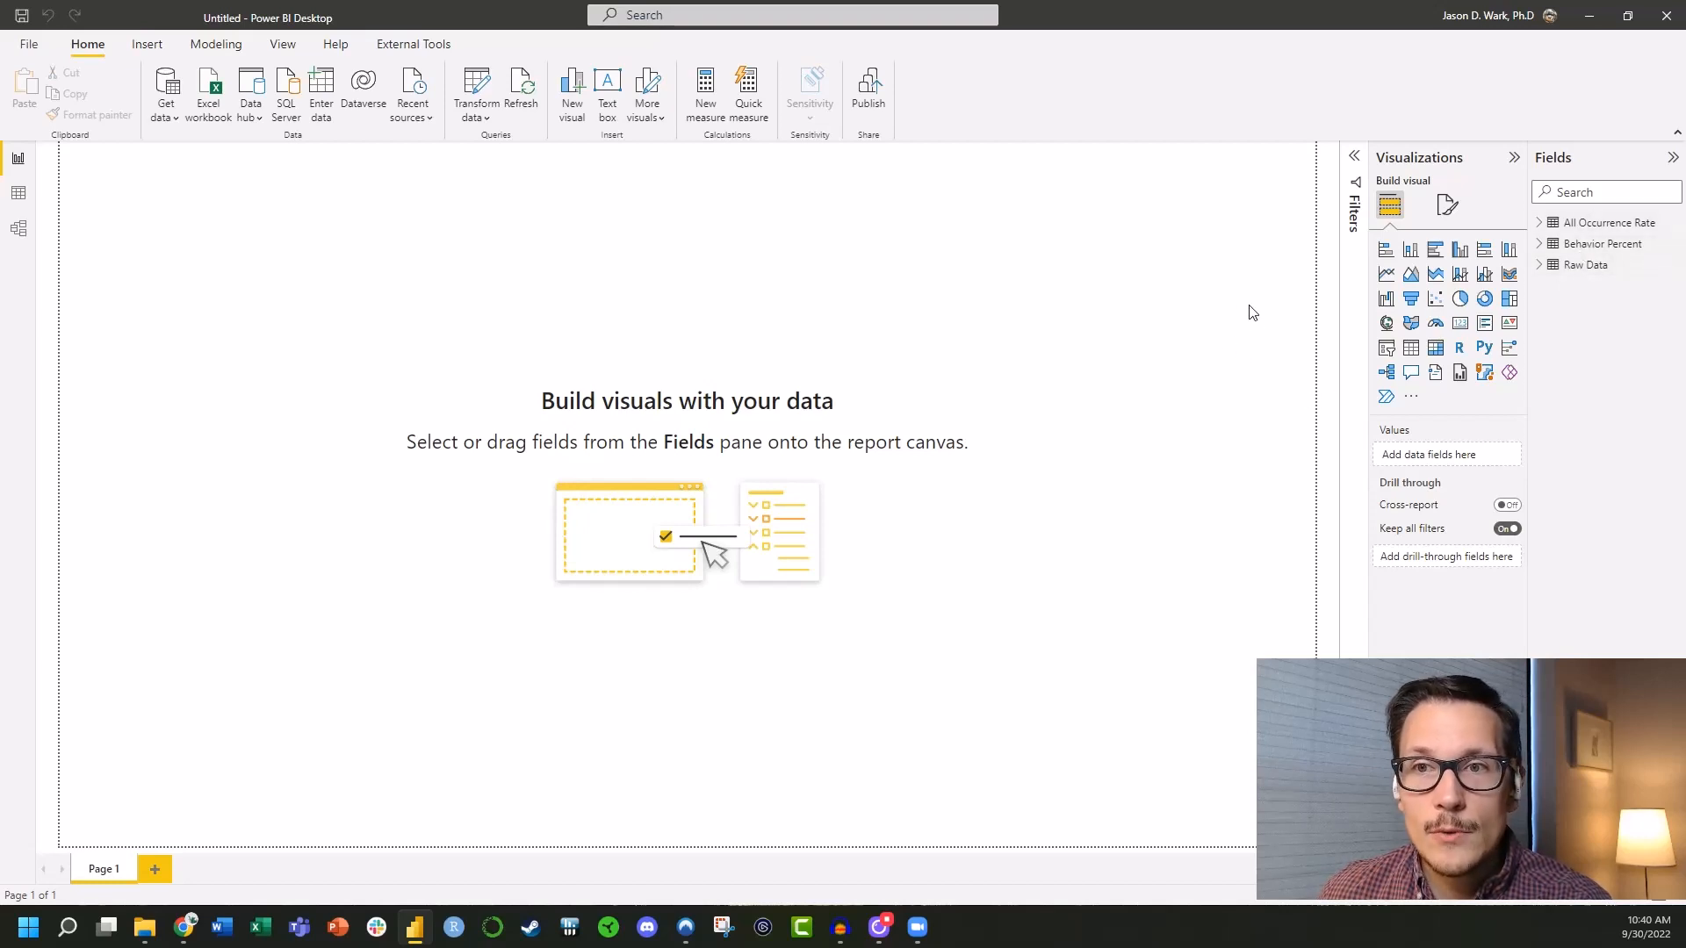
Build a clustered column chart from the Behavior Percent table with Behavior on the X-axis, Behavior Percent on the Y-axis and Focal Name as legend.
{"action": "left_click", "coordinate": [1459, 249]}
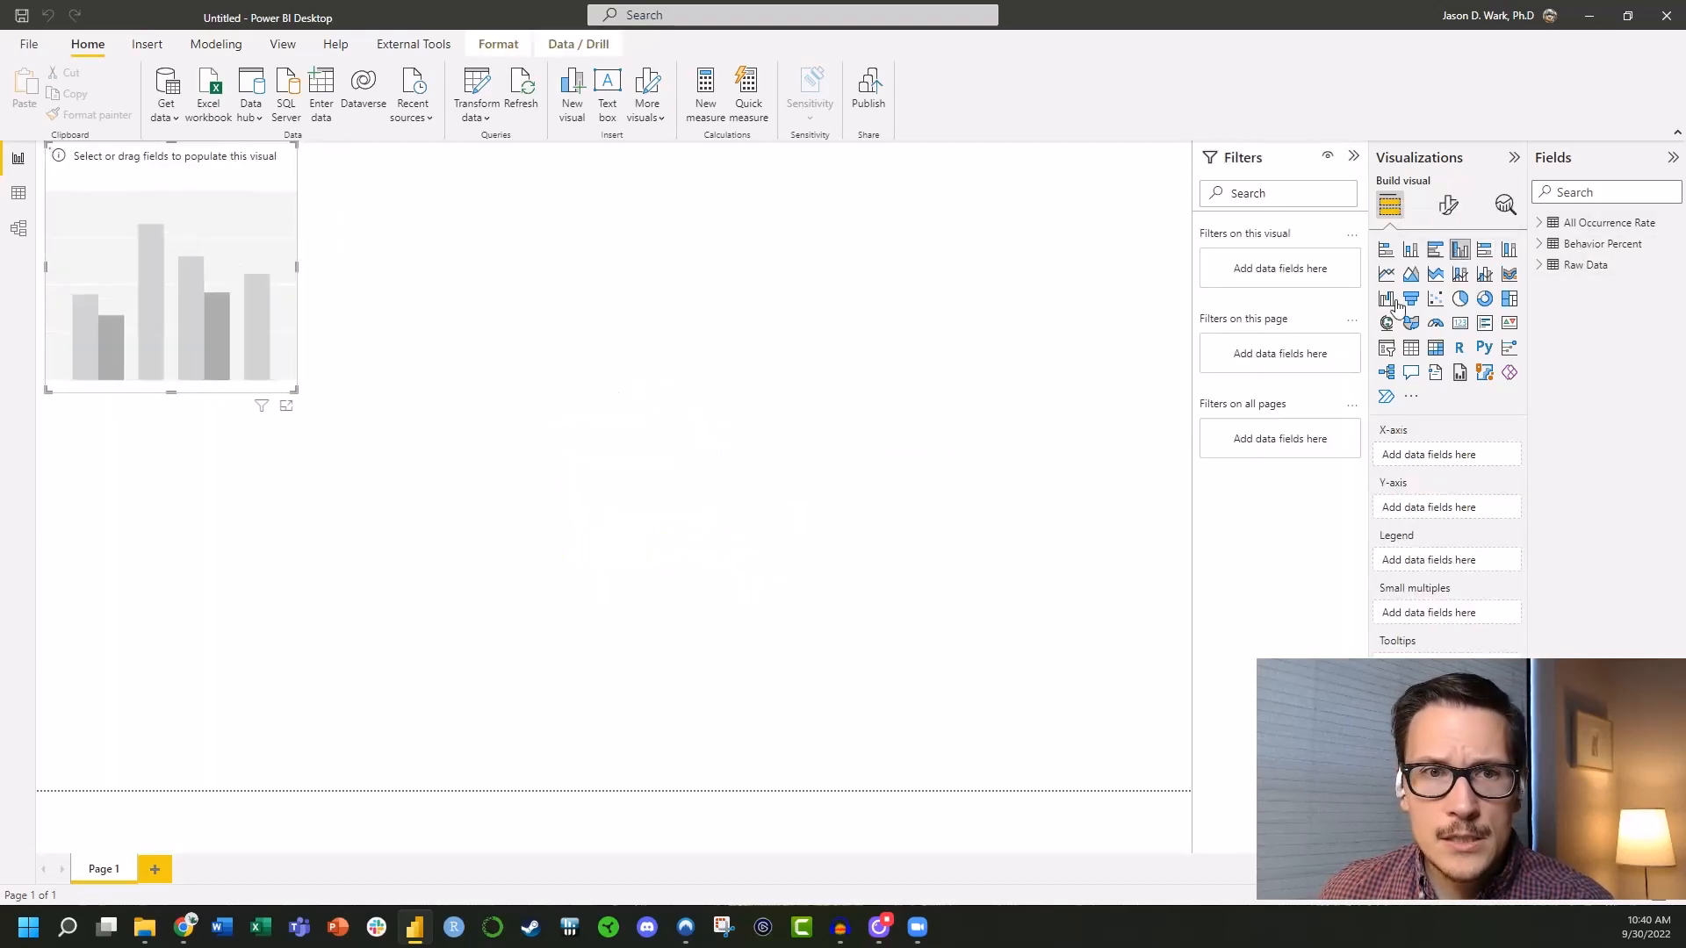
{"action": "left_click_drag", "start_coordinate": [203, 165], "coordinate": [566, 276]}
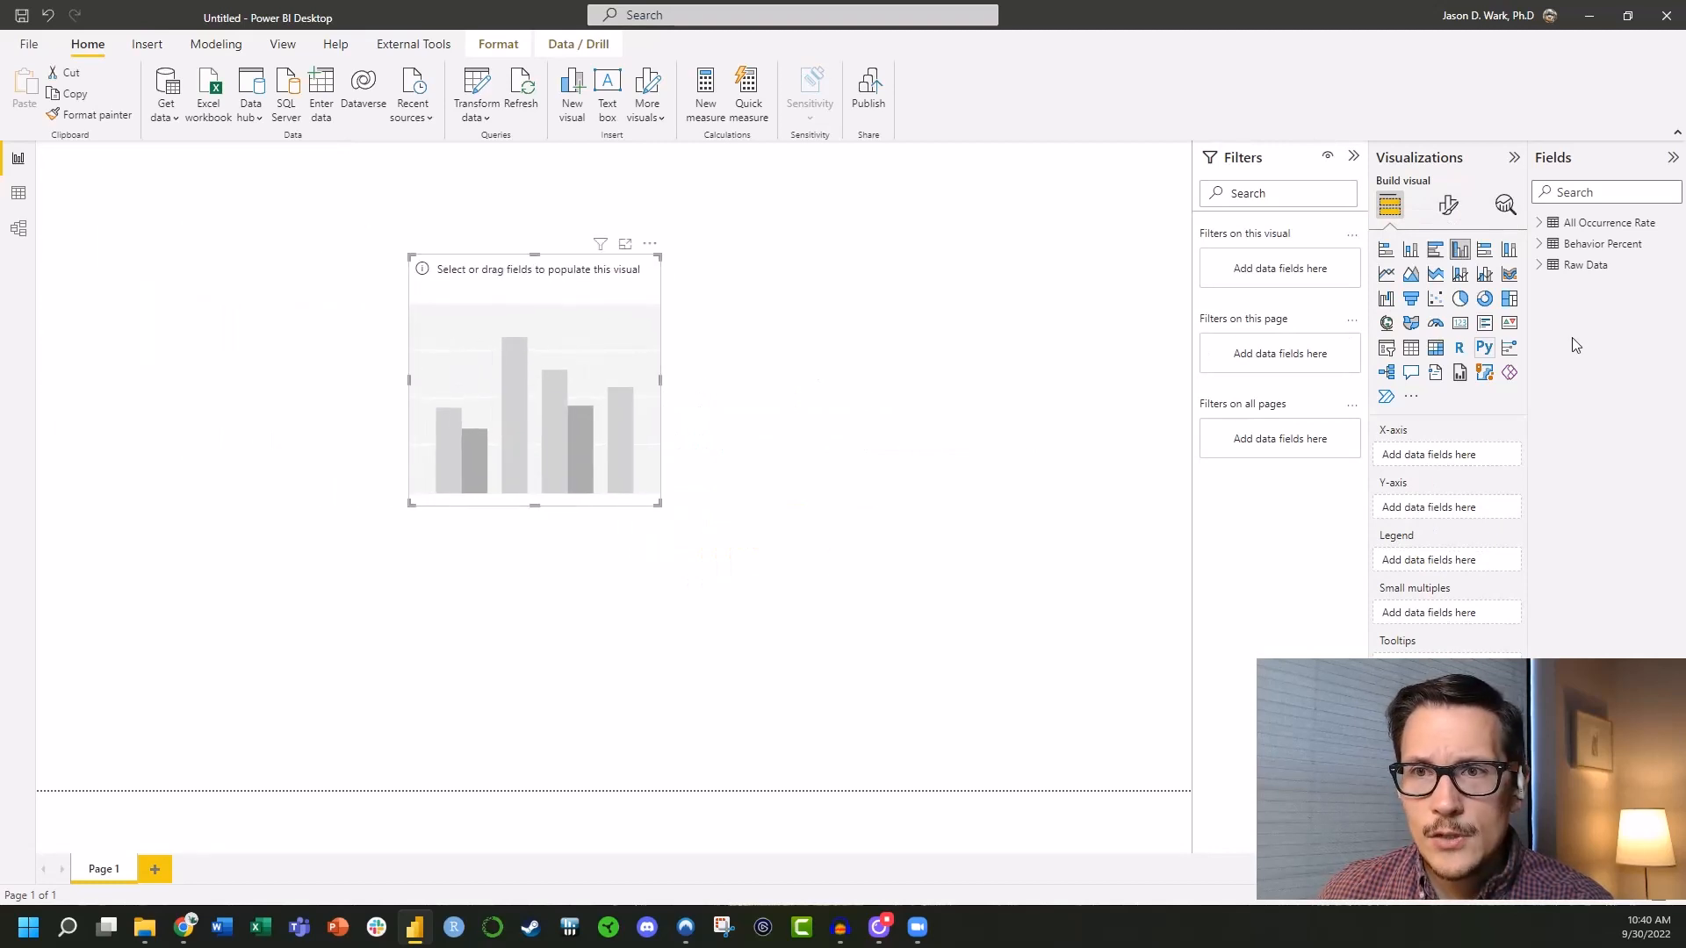
{"action": "left_click", "coordinate": [1539, 244]}
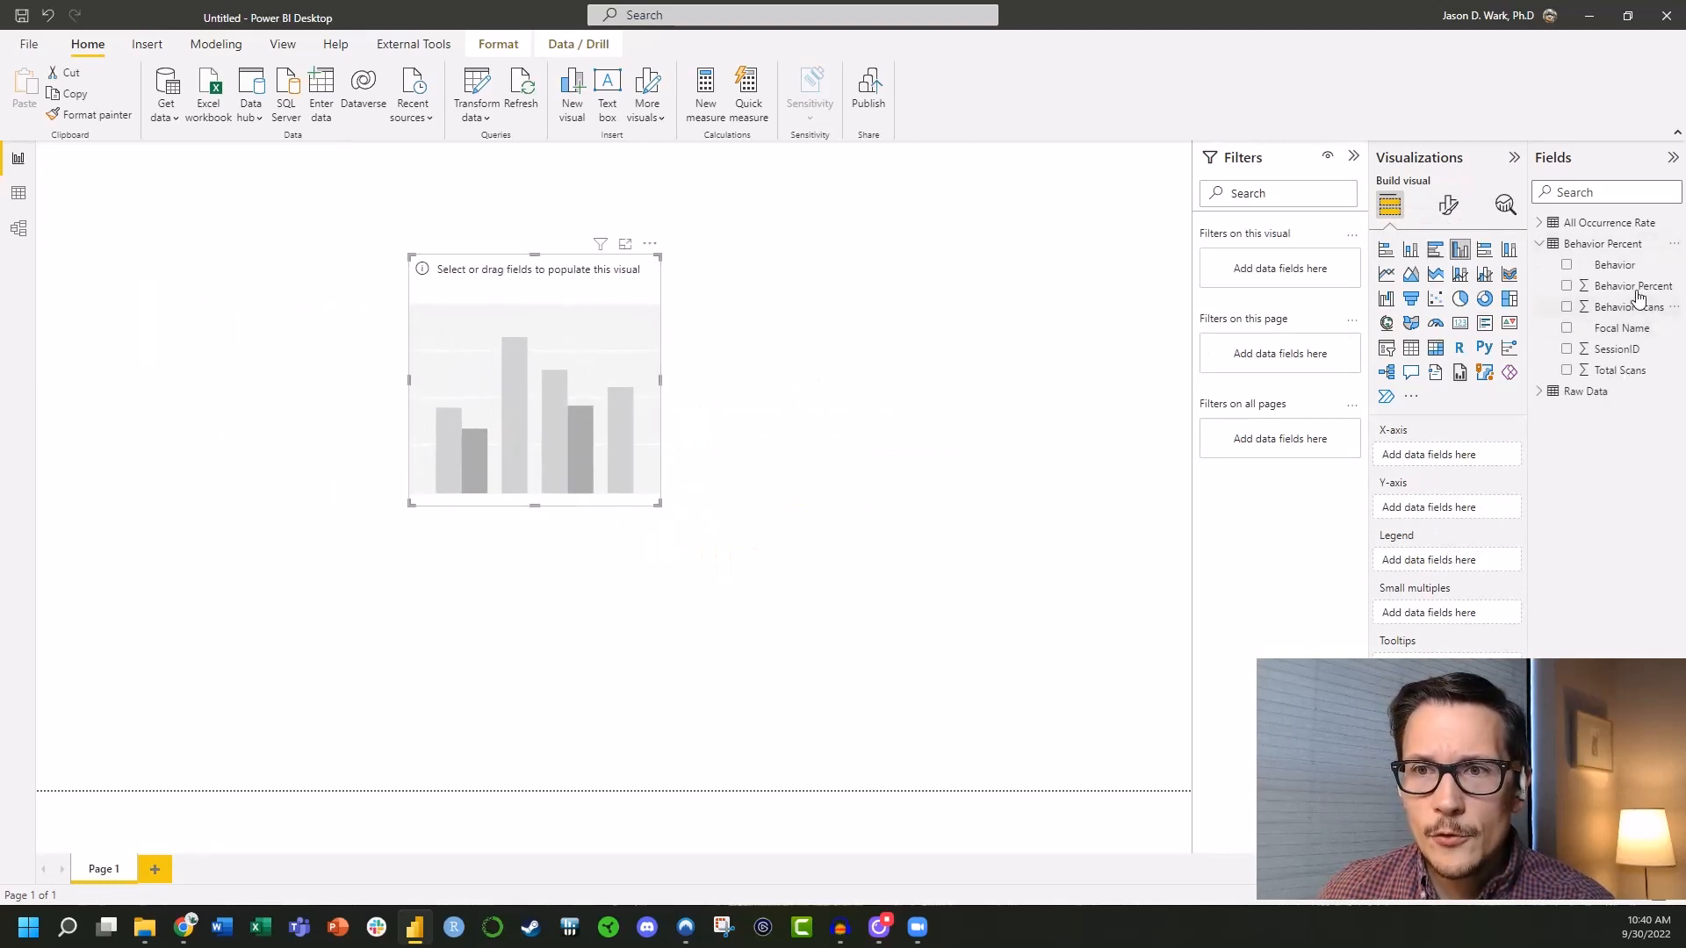
{"action": "left_click_drag", "start_coordinate": [1637, 298], "coordinate": [1447, 518]}
{"action": "left_click_drag", "start_coordinate": [1617, 266], "coordinate": [1444, 460]}
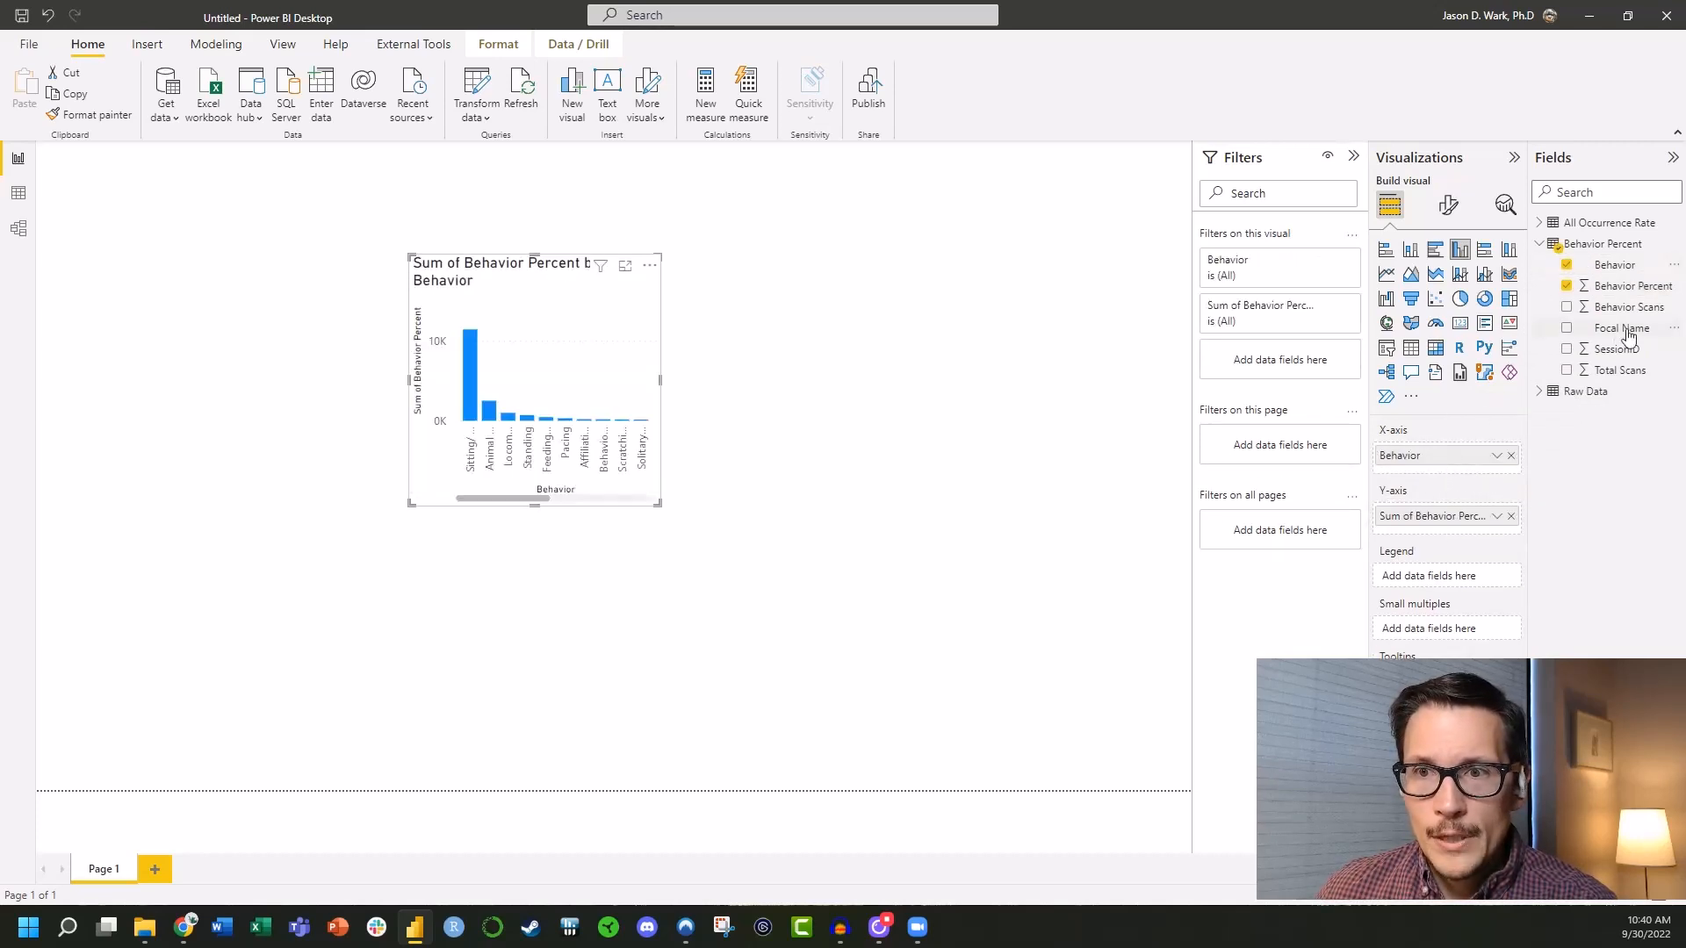
{"action": "left_click_drag", "start_coordinate": [1627, 333], "coordinate": [1433, 578]}
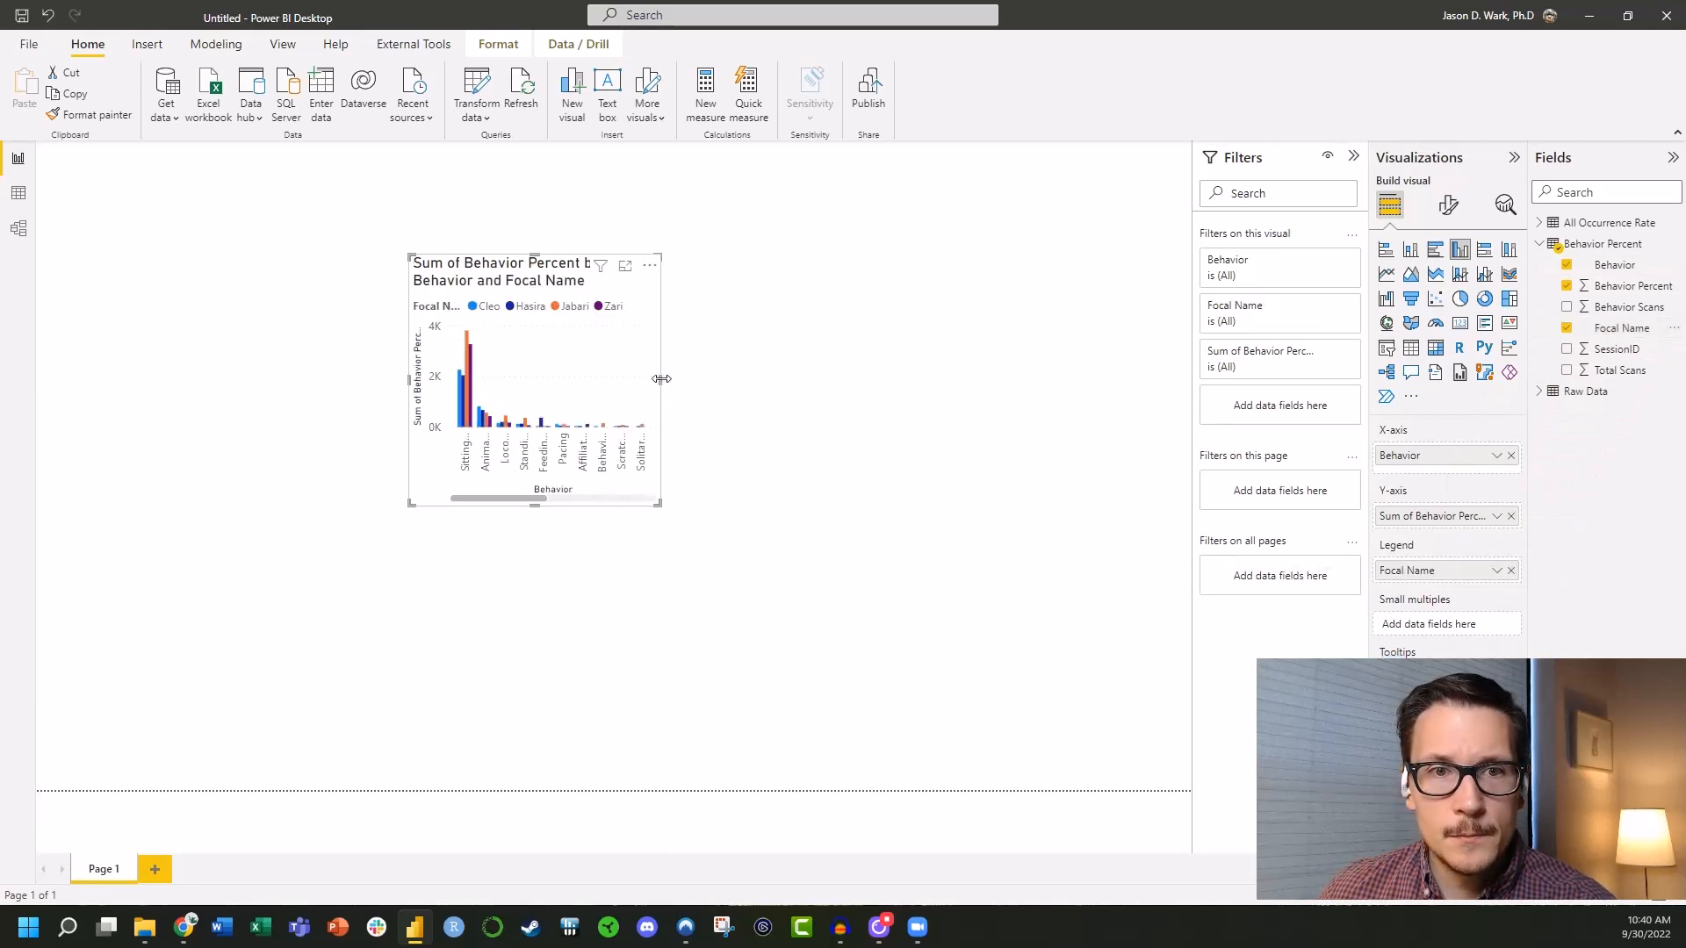
Enlarge the column chart to span most of the report page and aggregate Behavior Percent as Average.
{"action": "left_click_drag", "start_coordinate": [662, 378], "coordinate": [1152, 395]}
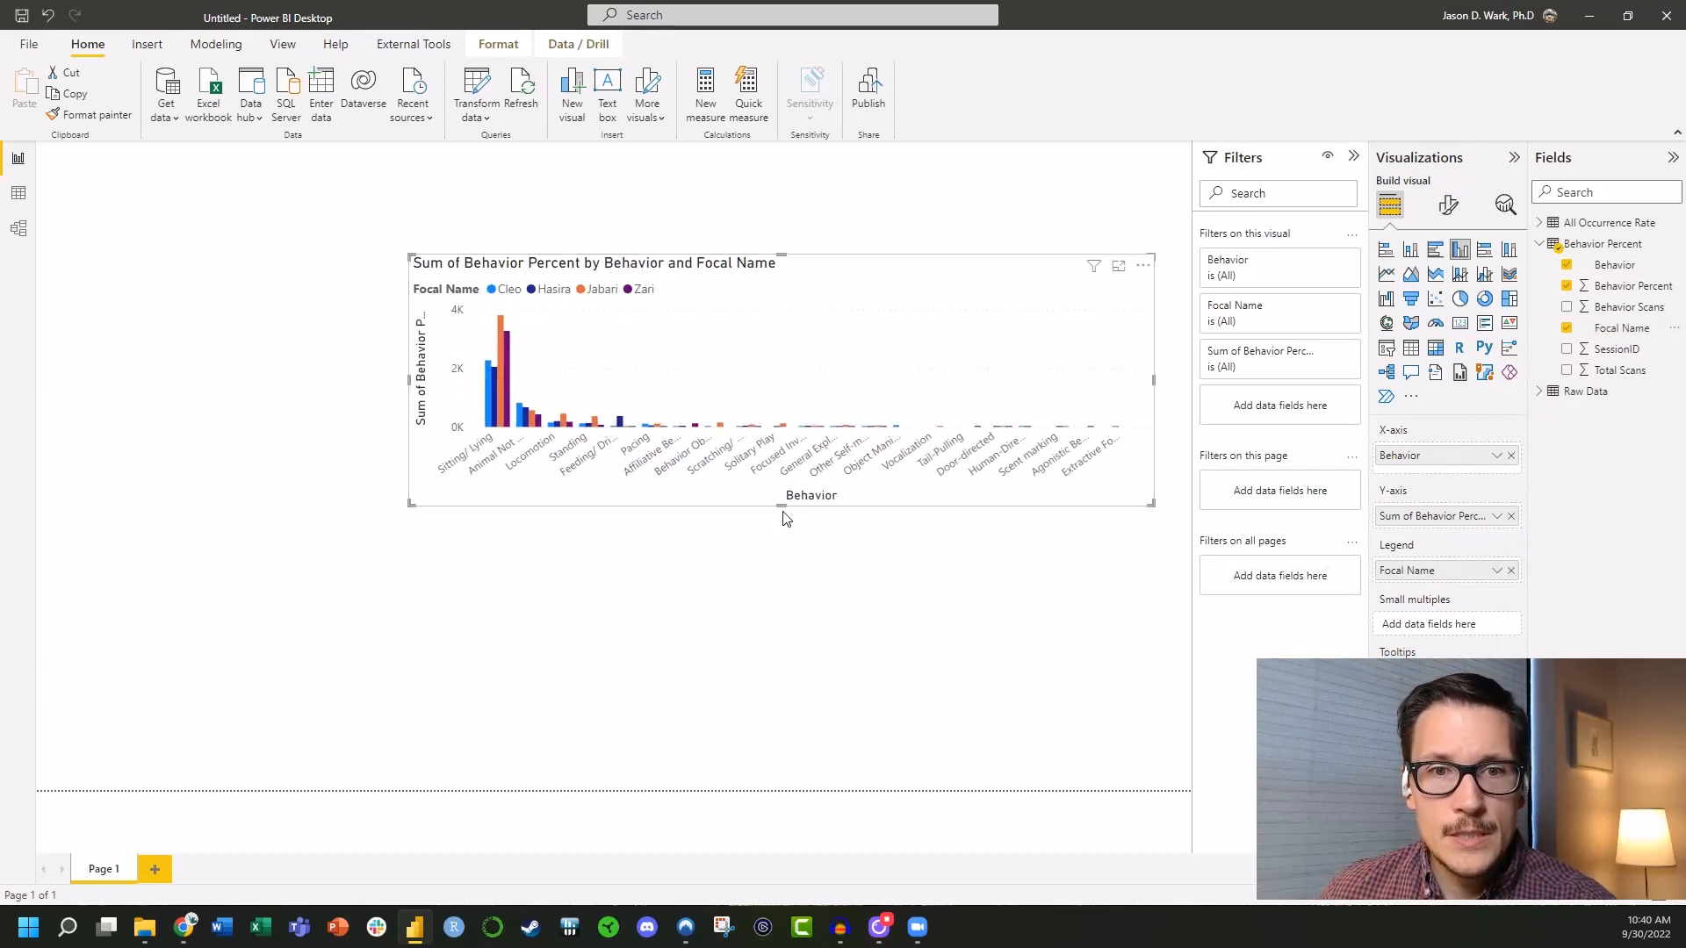
{"action": "left_click_drag", "start_coordinate": [779, 501], "coordinate": [726, 745]}
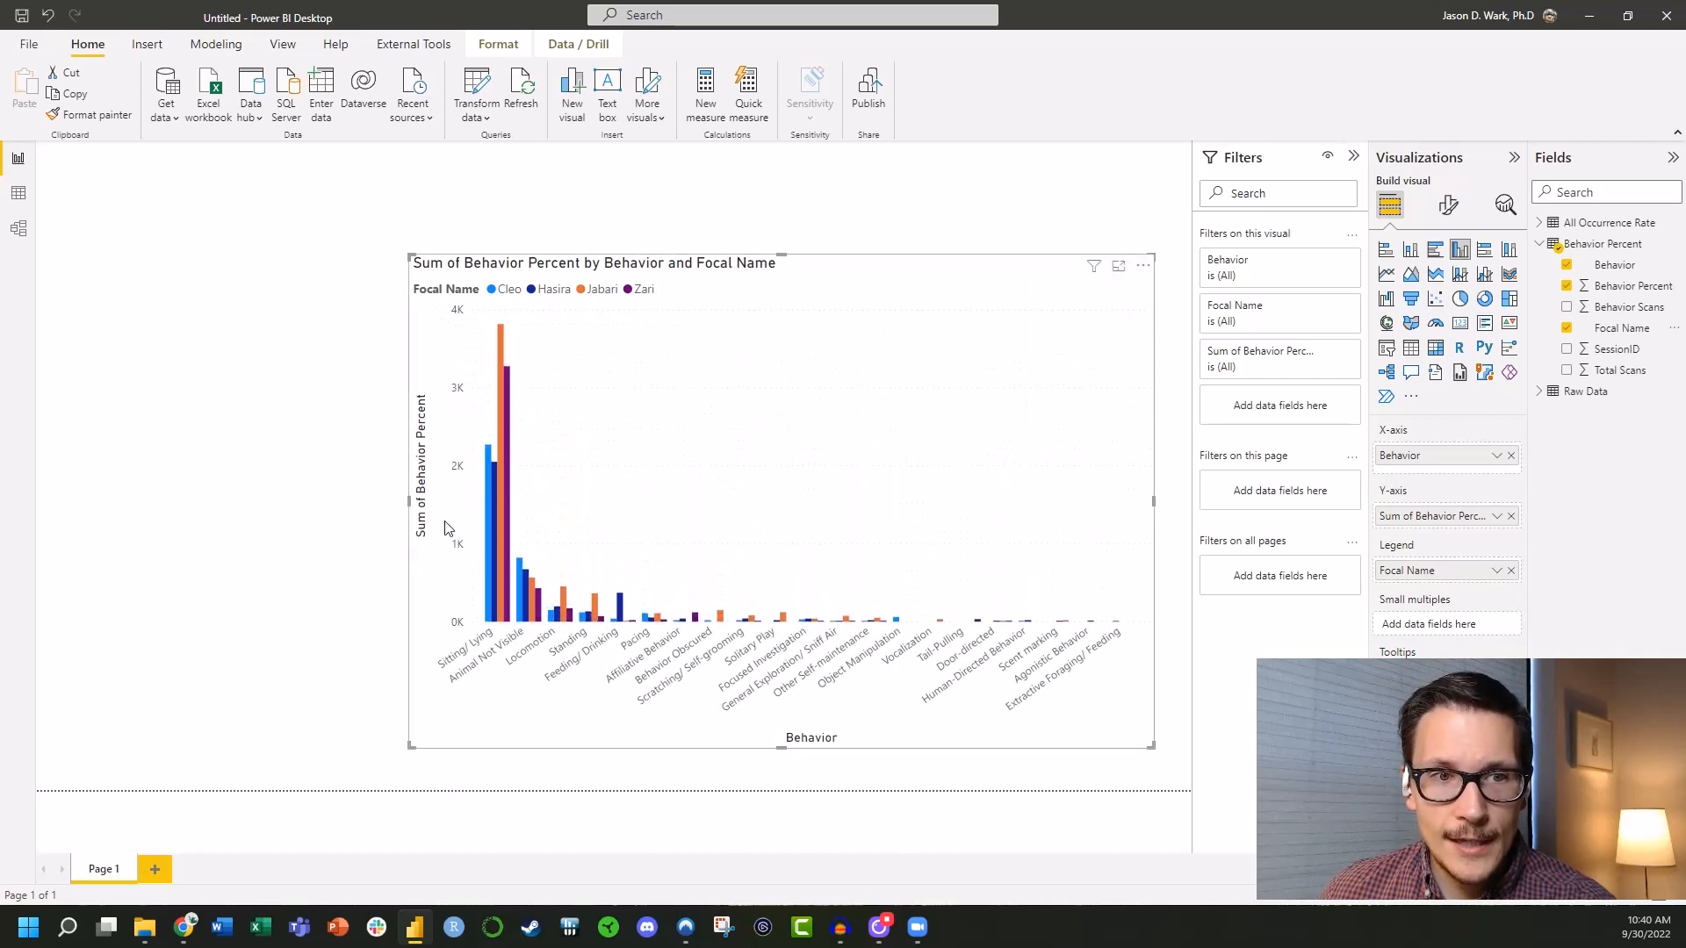
{"action": "left_click_drag", "start_coordinate": [404, 501], "coordinate": [140, 526]}
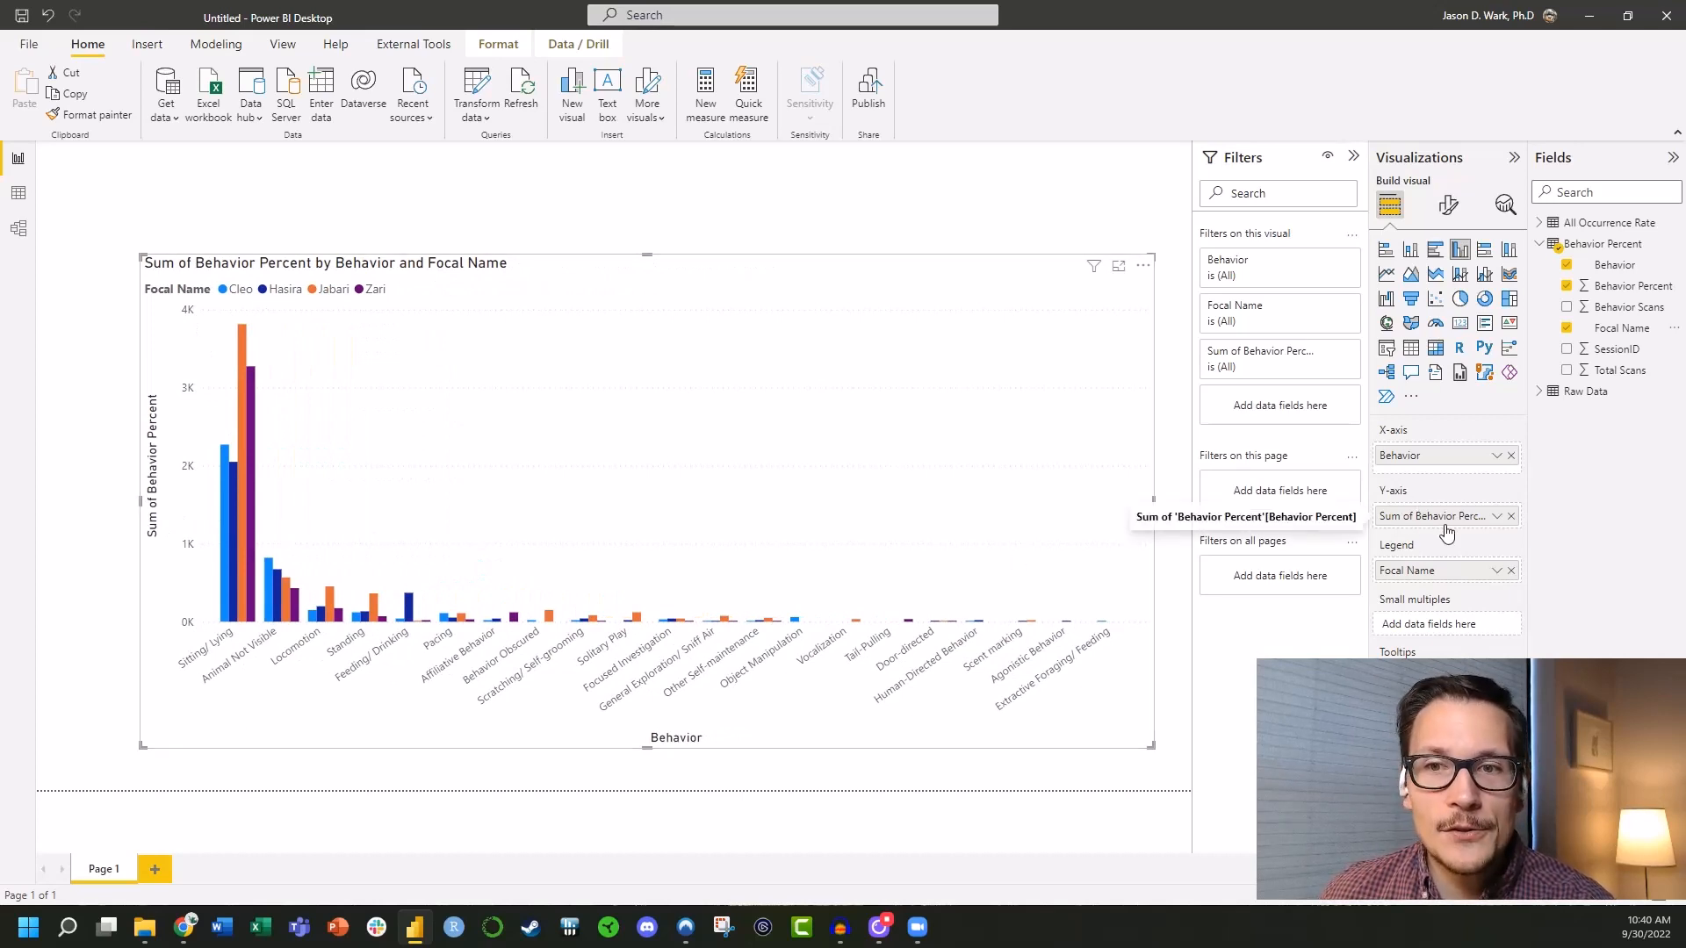
{"action": "left_click", "coordinate": [1497, 518]}
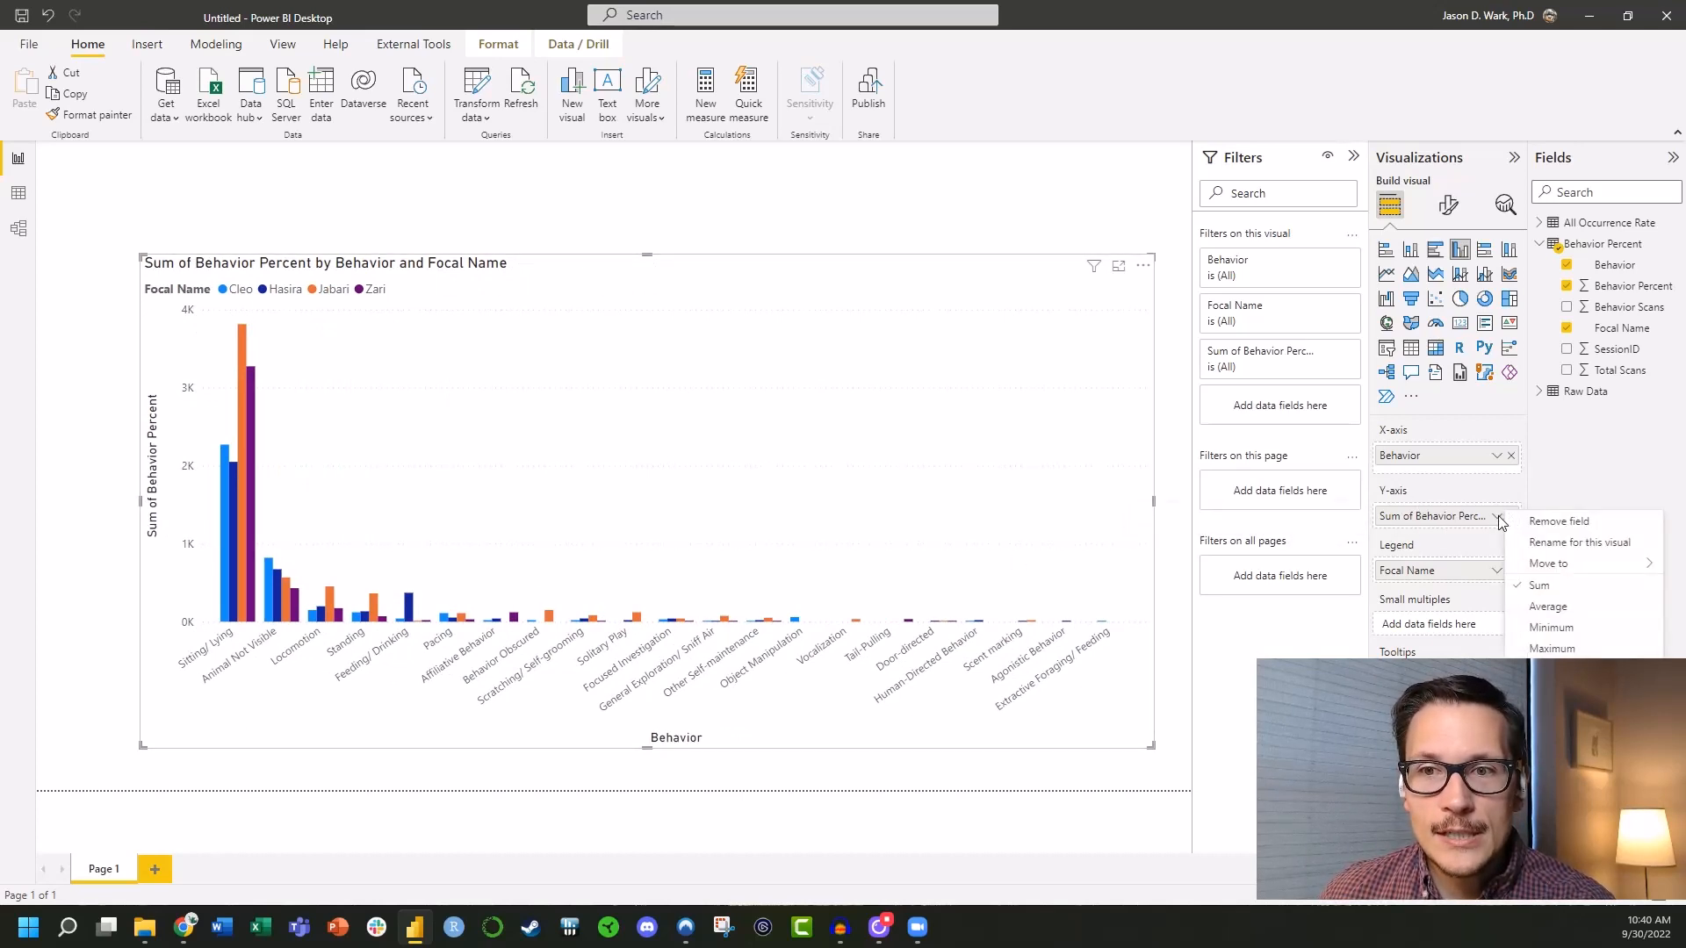
{"action": "left_click", "coordinate": [1548, 606]}
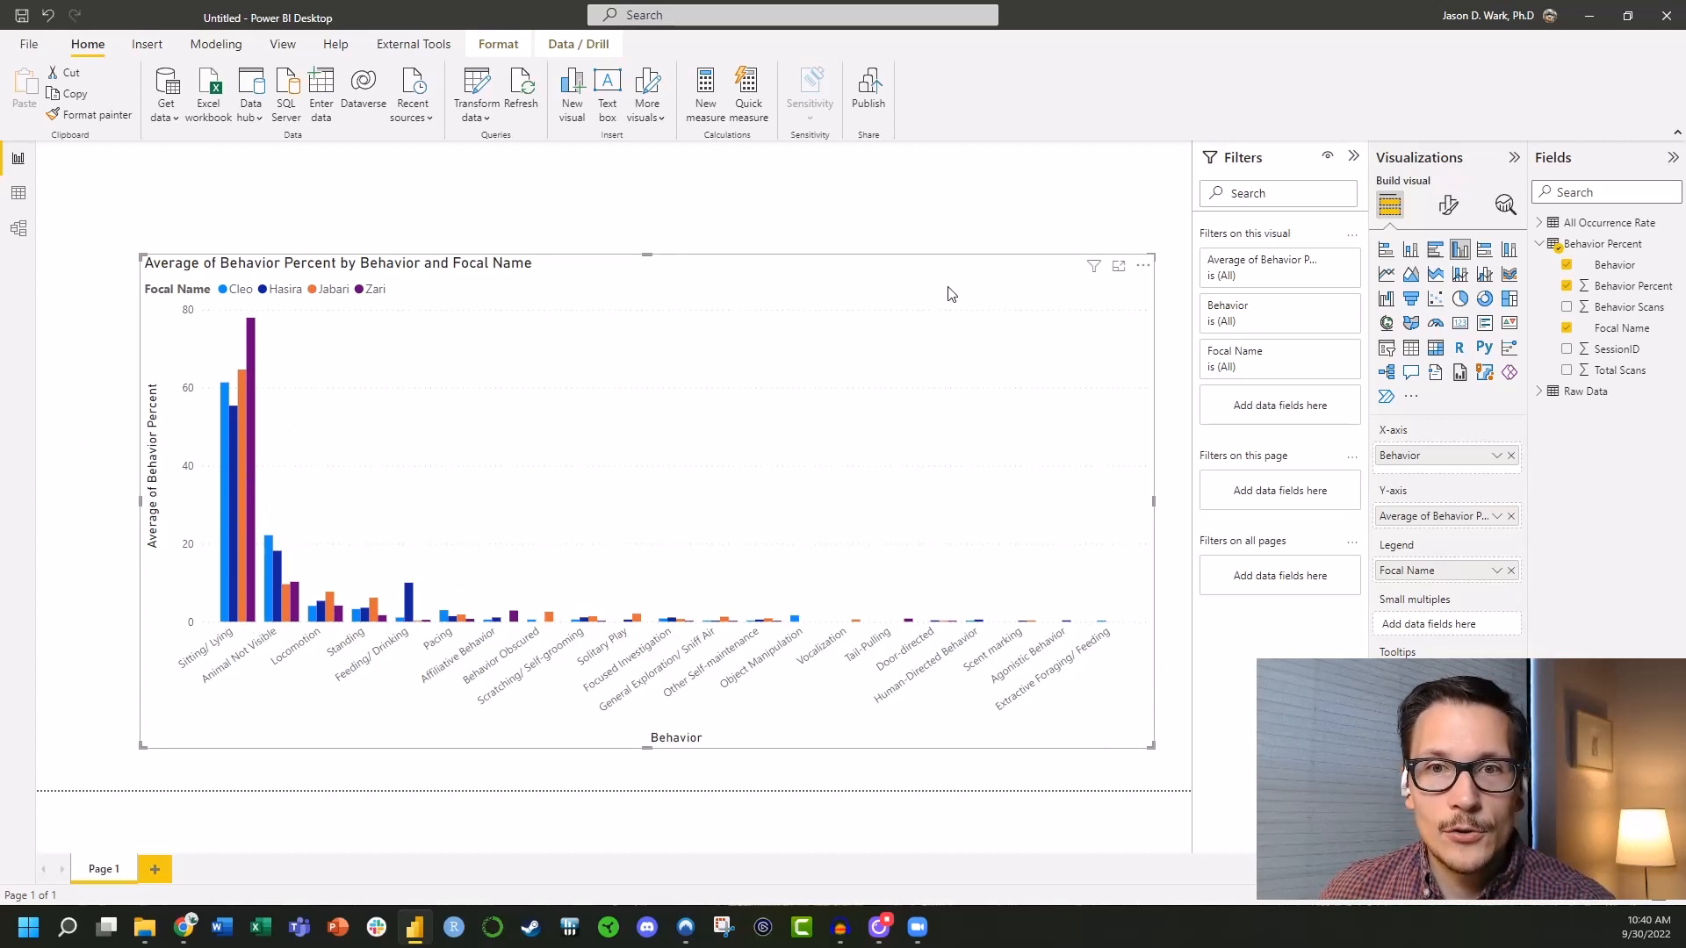
Sort the chart's axis by Behavior in ascending order and deselect the chart.
{"action": "left_click", "coordinate": [1143, 266]}
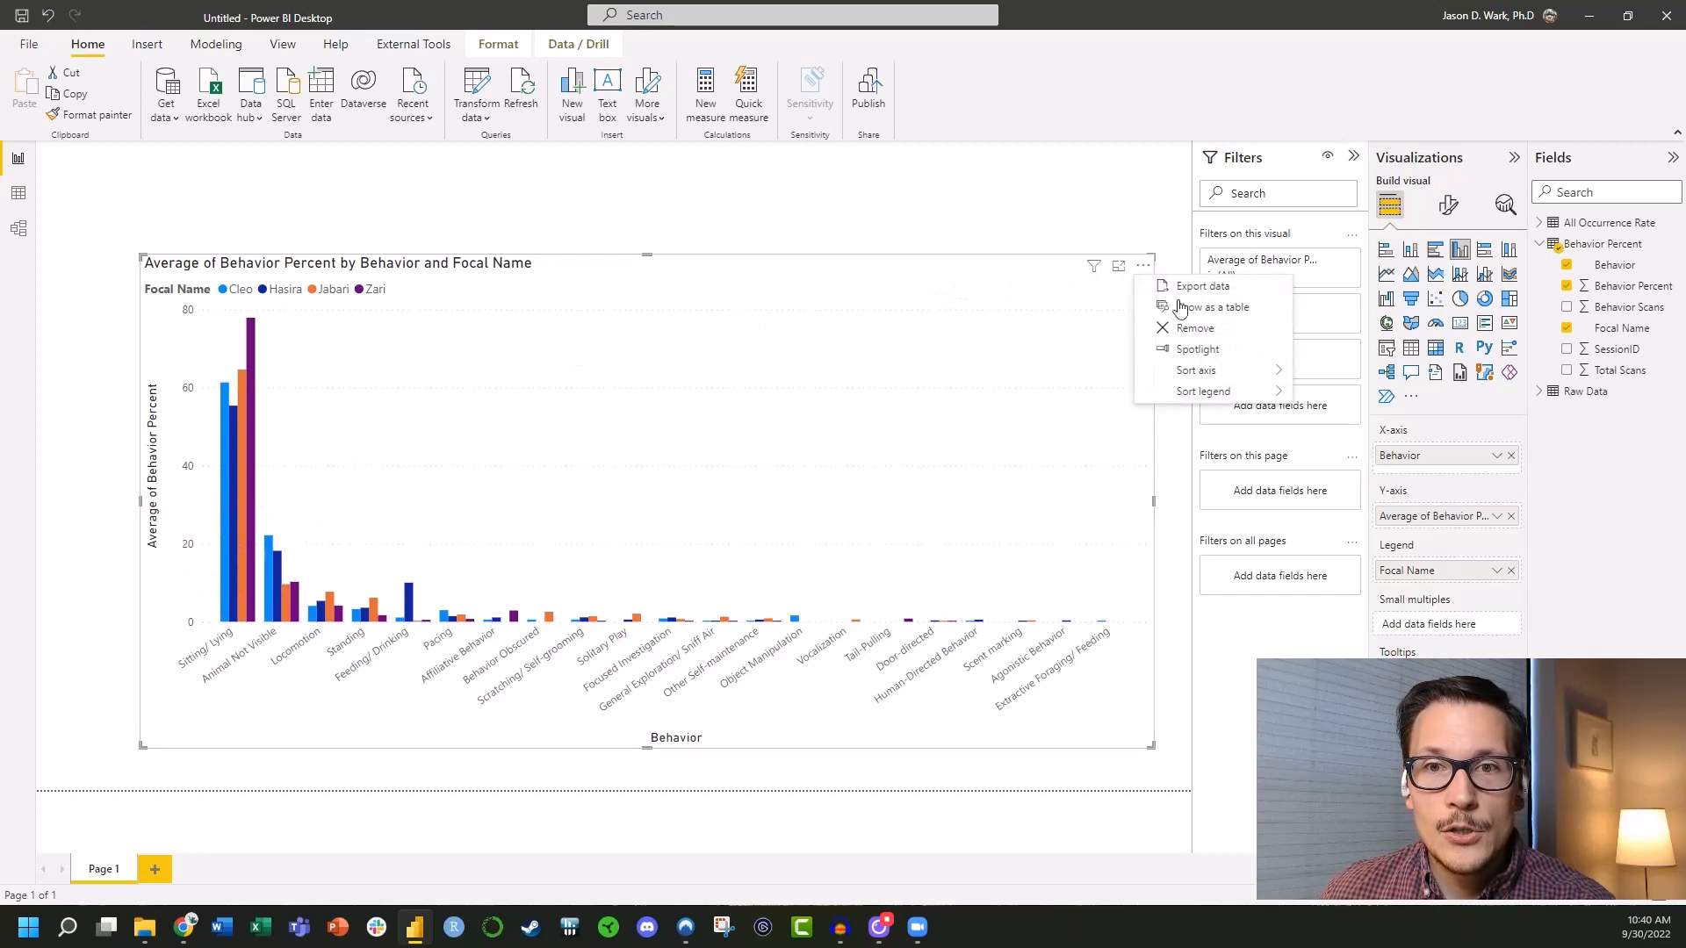
{"action": "mouse_move", "coordinate": [1226, 379]}
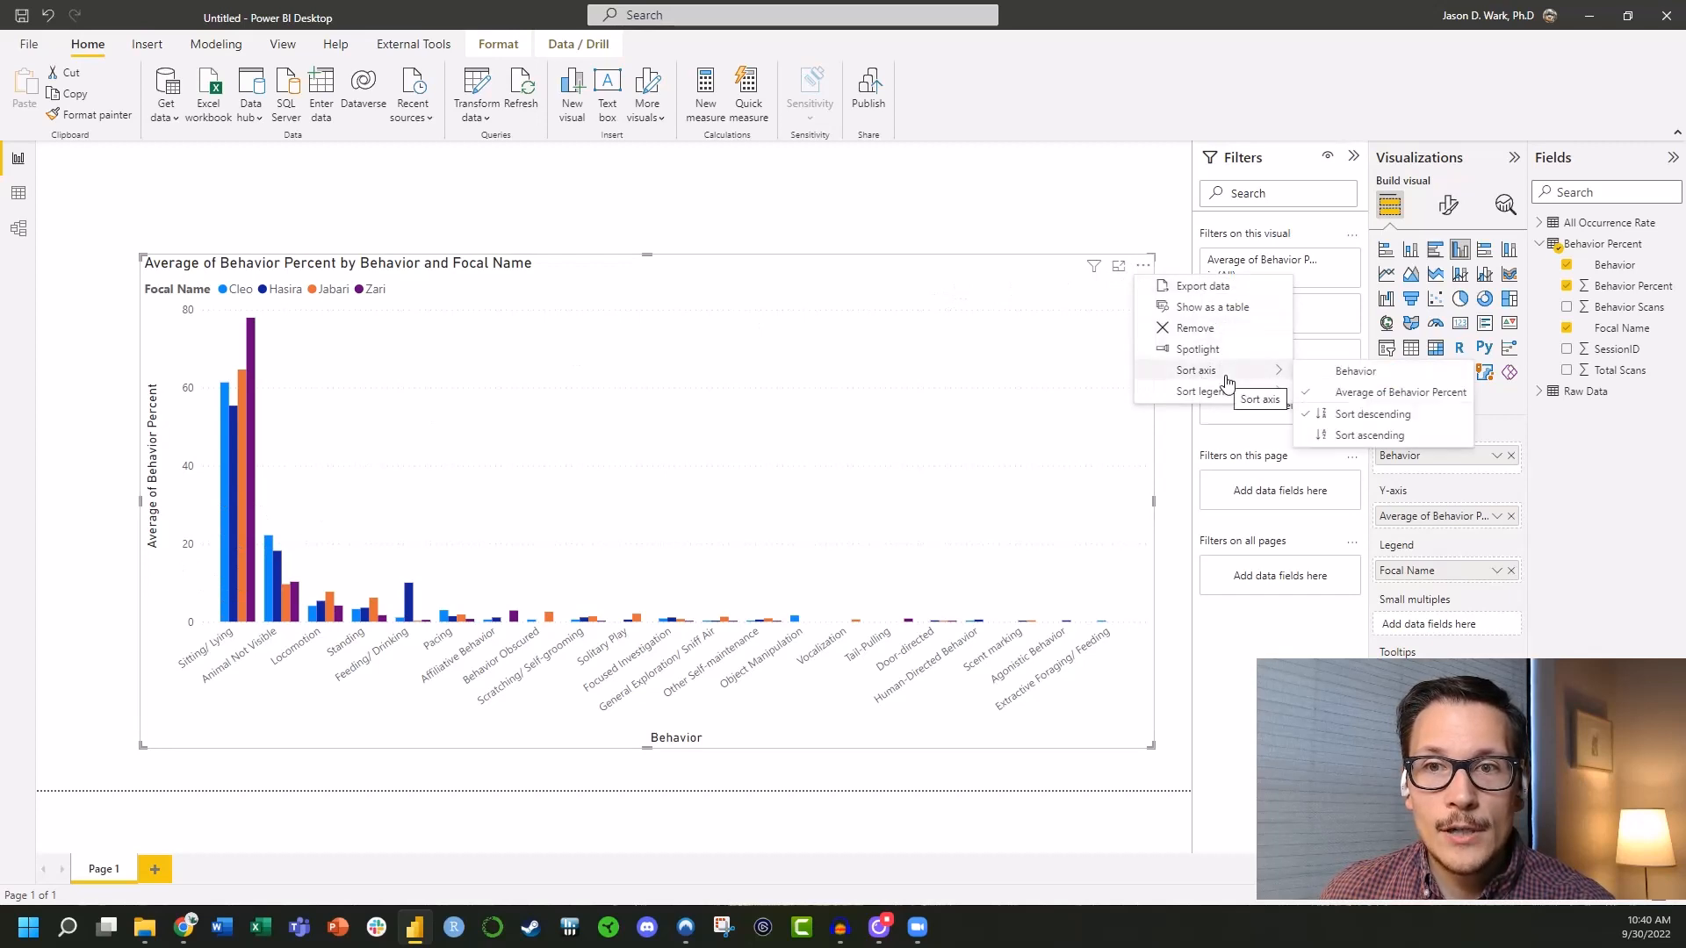
{"action": "left_click", "coordinate": [1355, 370]}
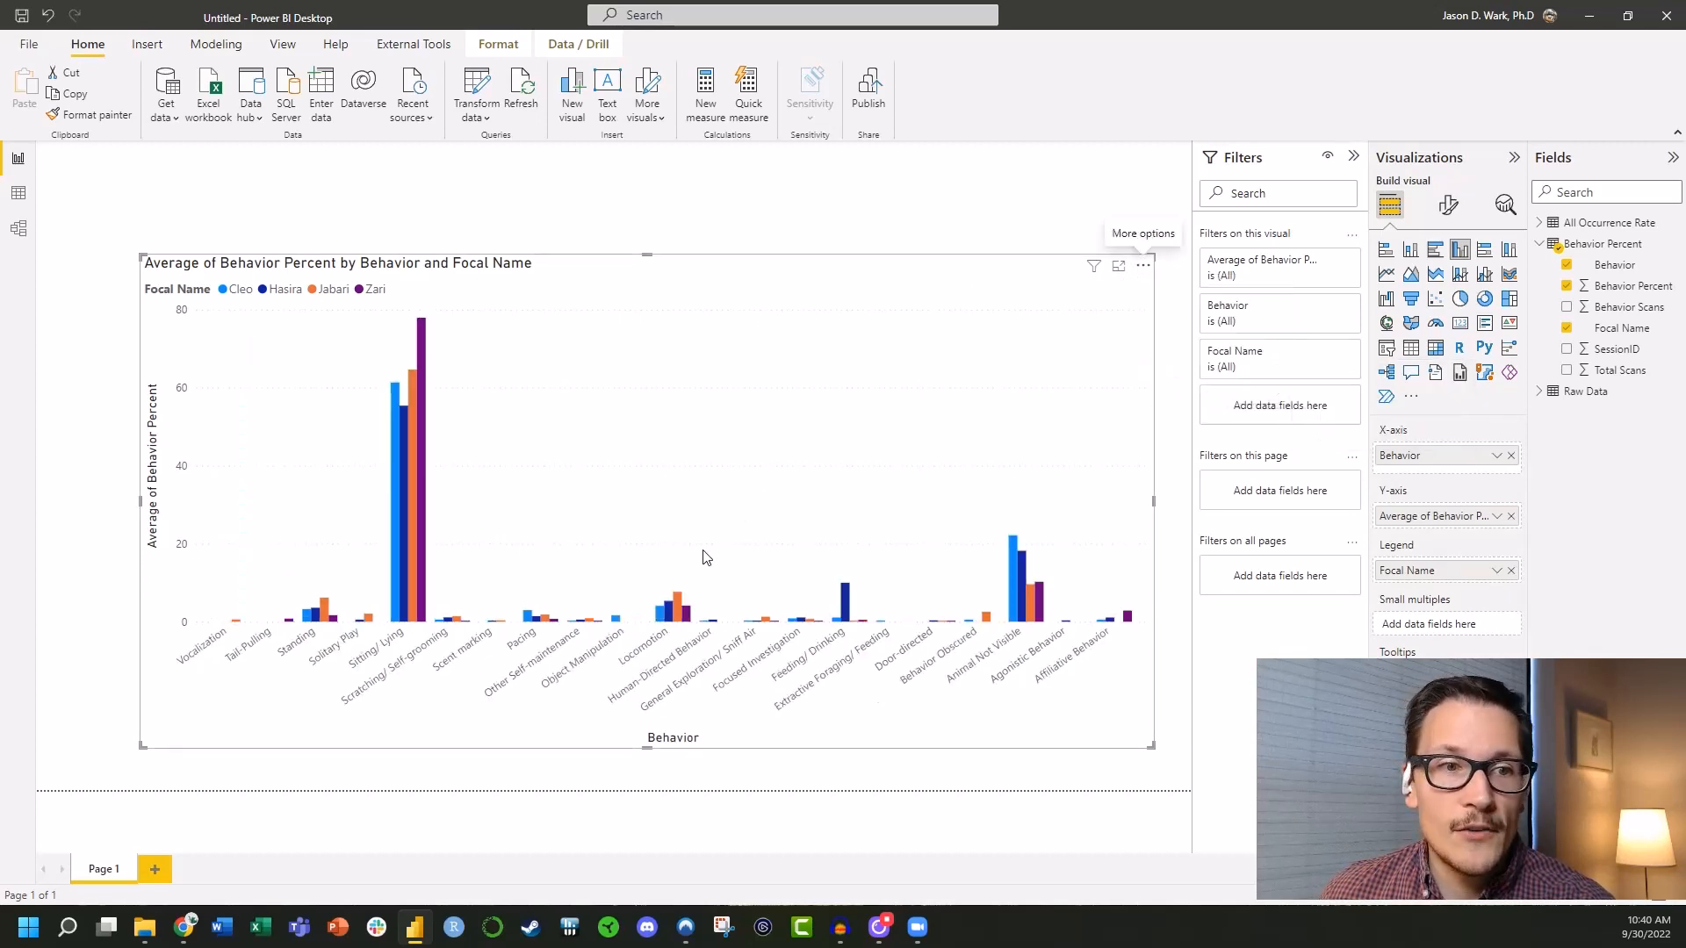
{"action": "left_click", "coordinate": [1142, 265]}
{"action": "mouse_move", "coordinate": [1230, 372]}
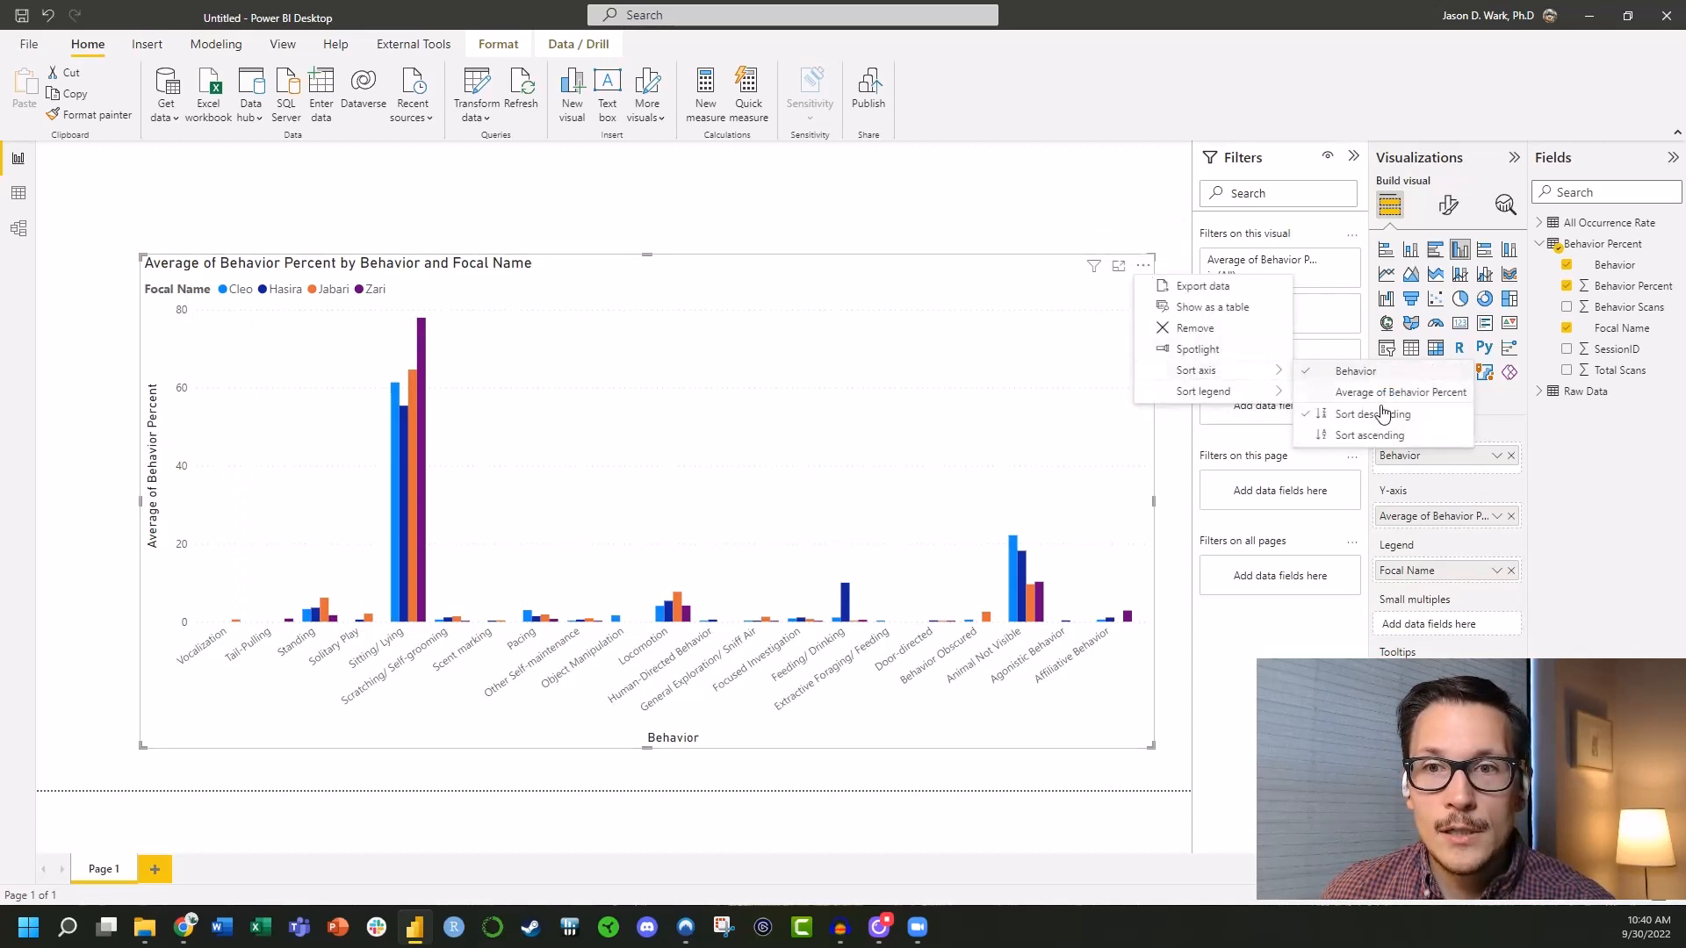
{"action": "left_click", "coordinate": [1375, 436]}
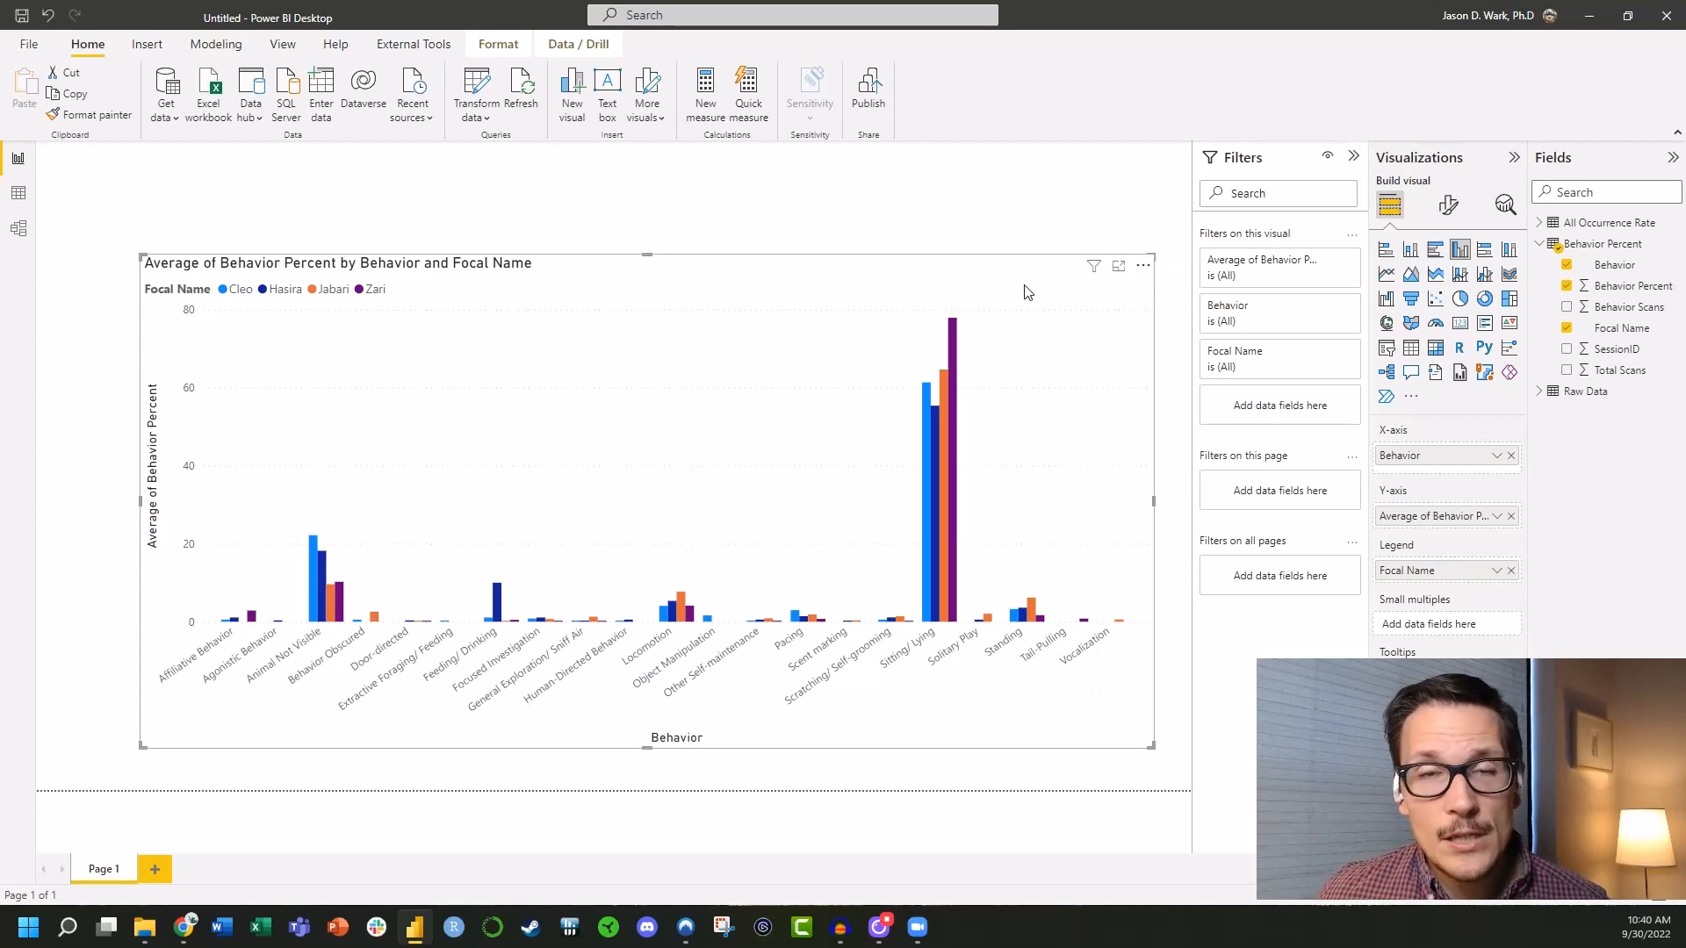
{"action": "left_click", "coordinate": [1178, 352]}
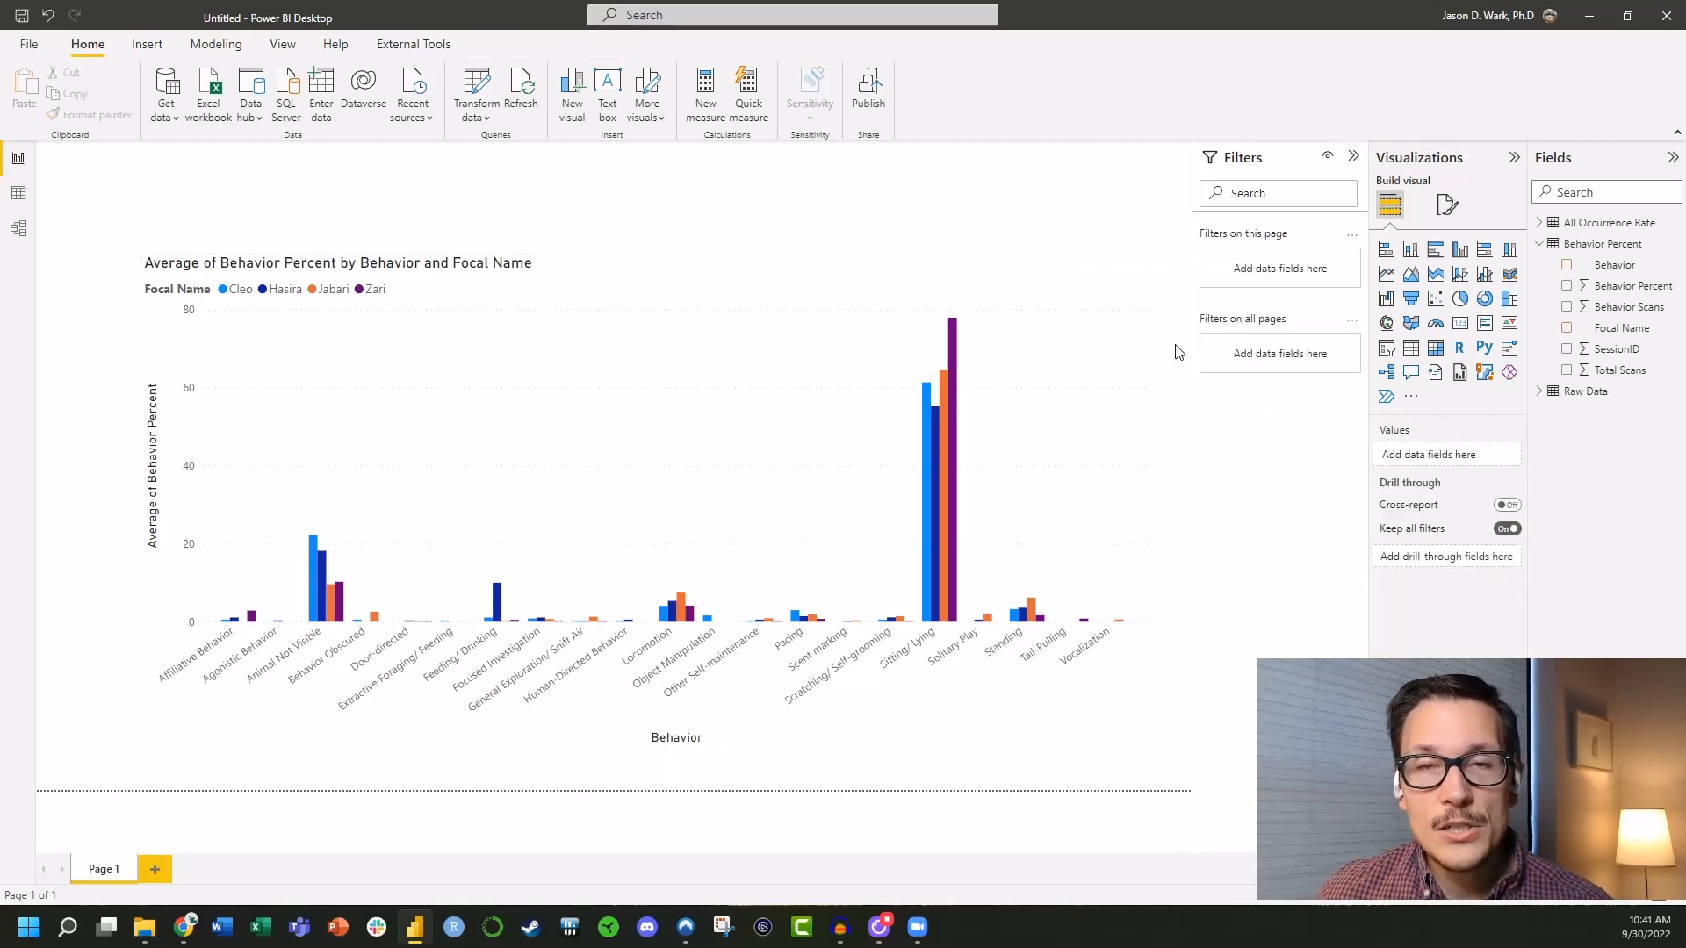